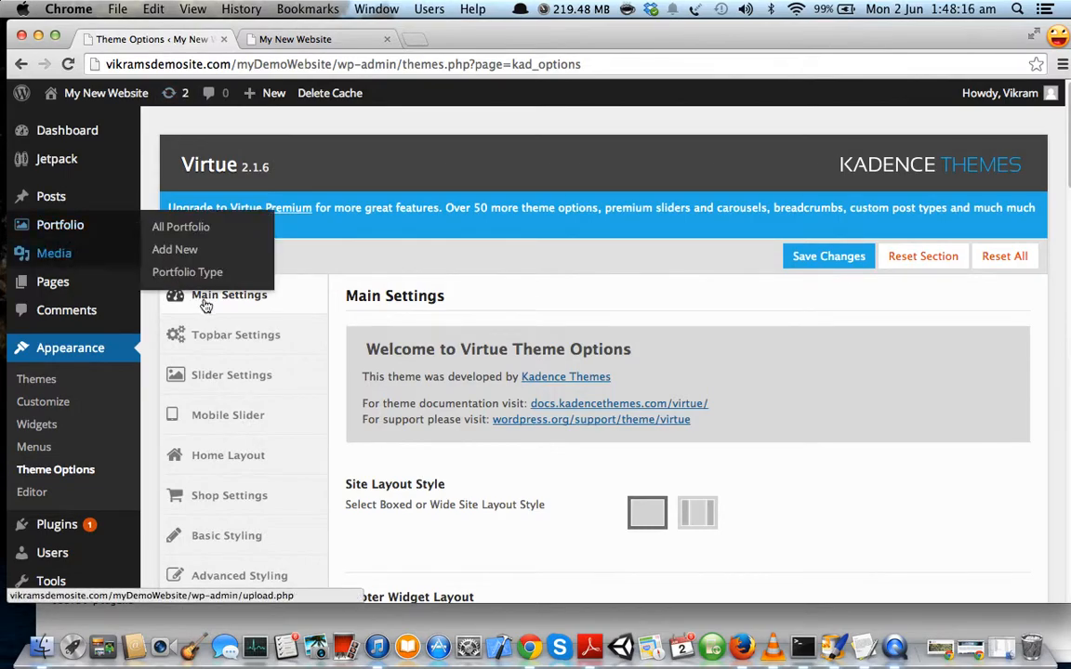
Open the theme's Menu Settings and locate the Primary Menu Font option.
scroll(256, 390, down, 2)
scroll(256, 383, down, 10)
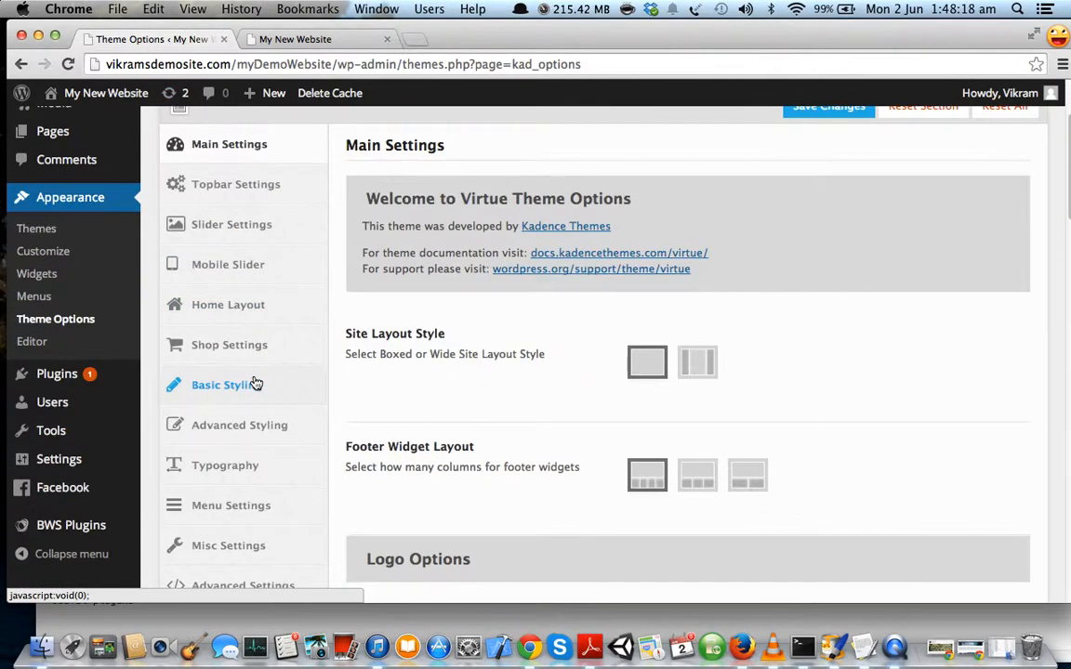
click(238, 416)
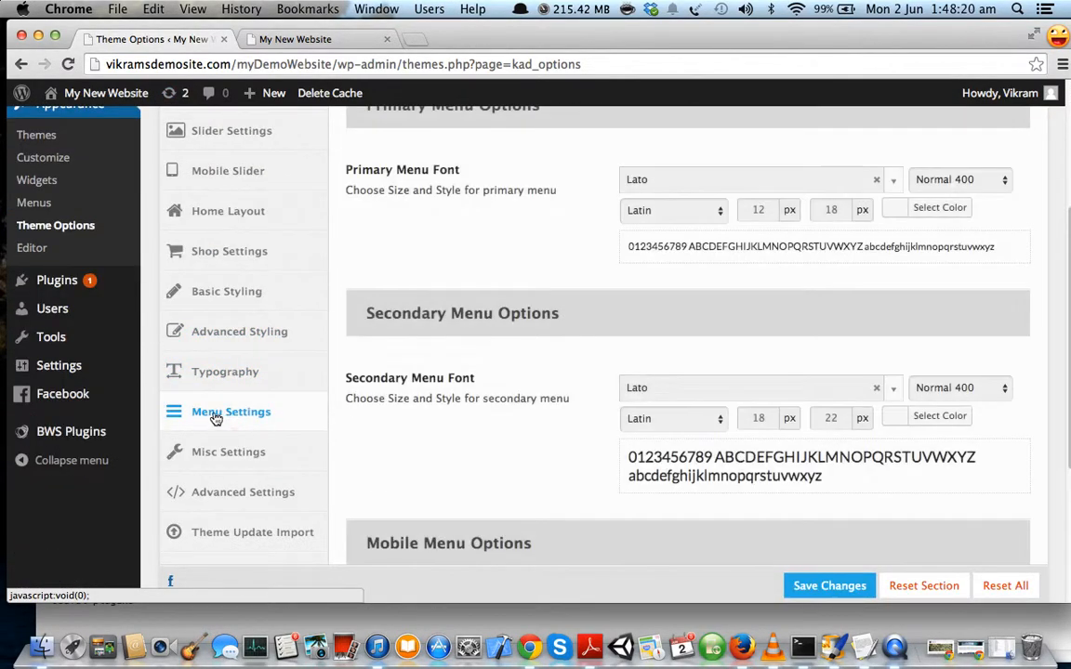
scroll(363, 397, up, 12)
scroll(379, 395, down, 3)
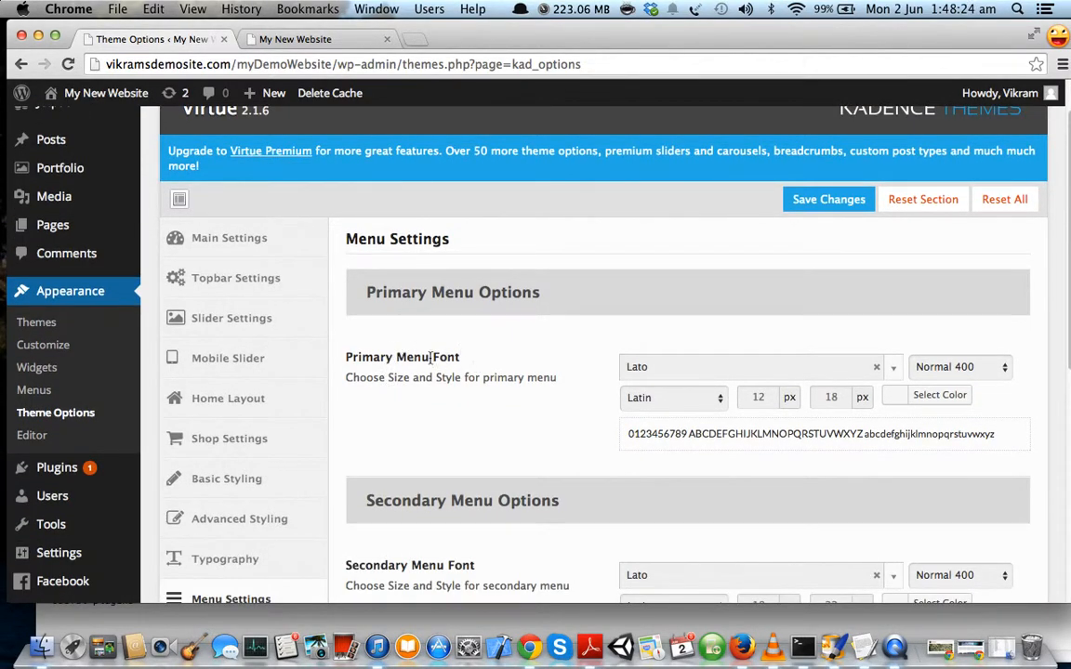
drag(395, 356, 557, 386)
click(576, 391)
Change the primary menu font size from 12 to 18 px, save, and go to the site tab.
double_click(746, 396)
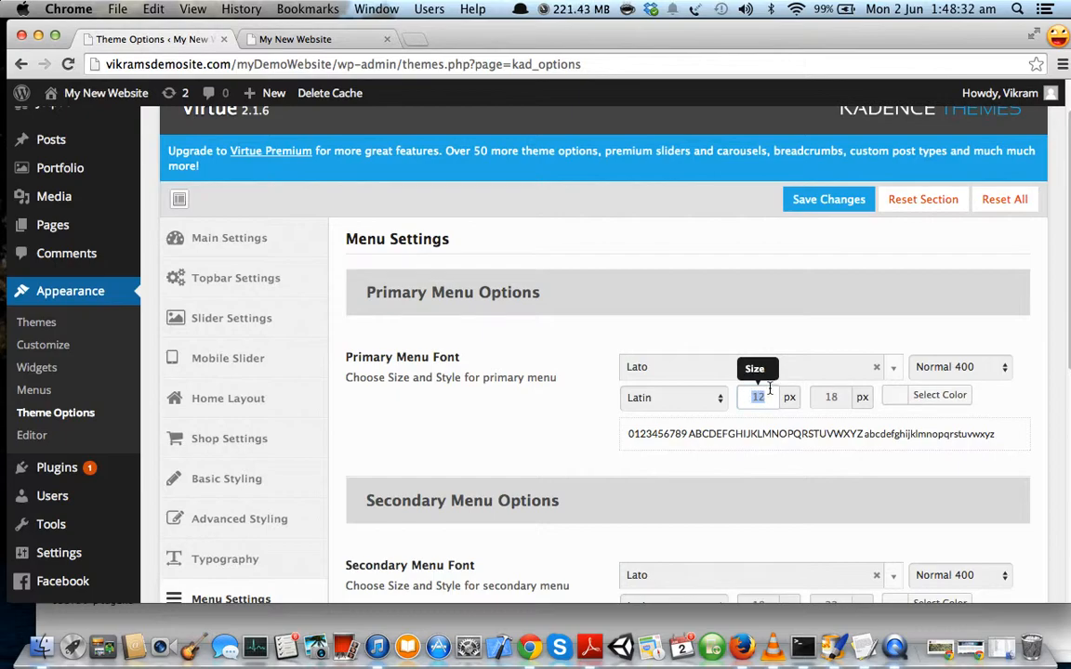
text(18)
scroll(539, 379, up, 1)
scroll(539, 379, up, 1)
click(808, 227)
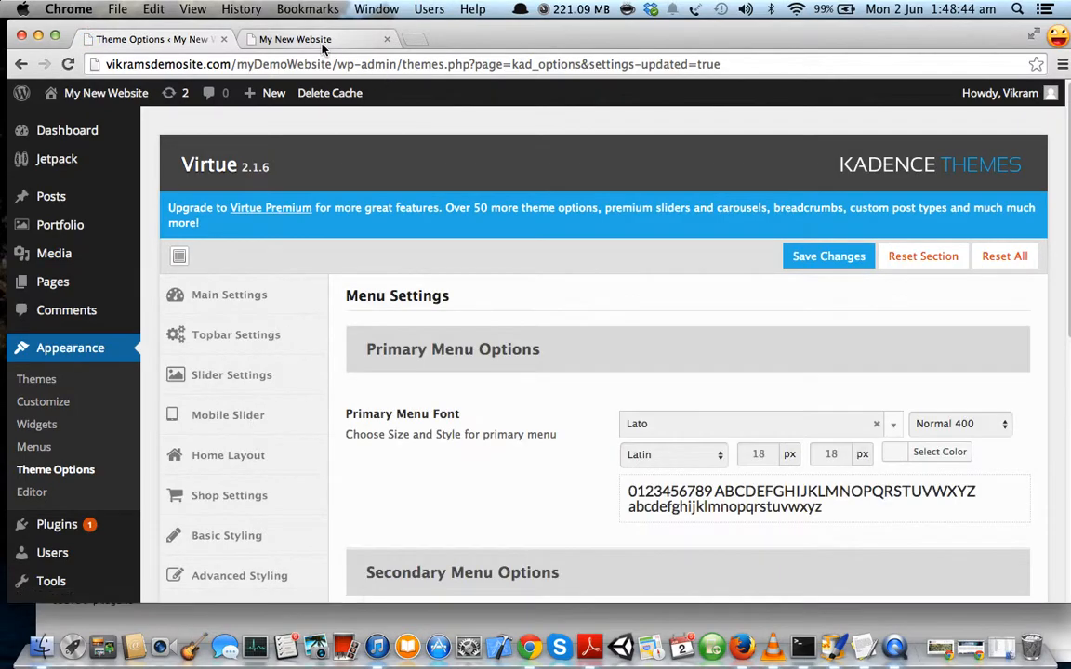
click(323, 44)
Reload the front page and inspect the 18 px menu and its Our Services submenu.
click(68, 64)
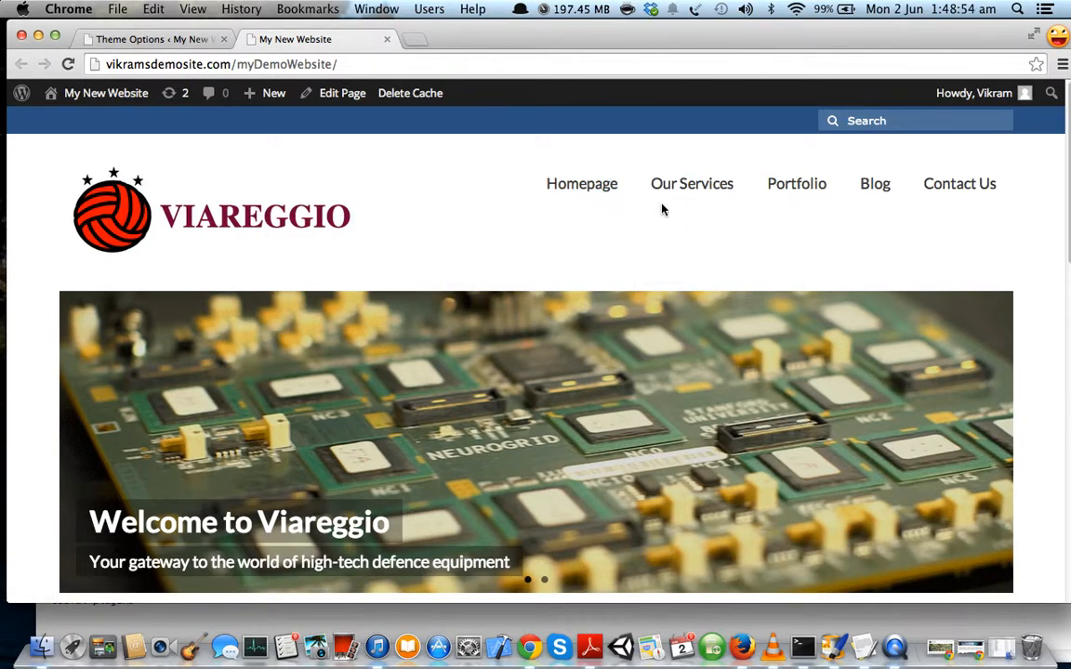
mouse_move(688, 184)
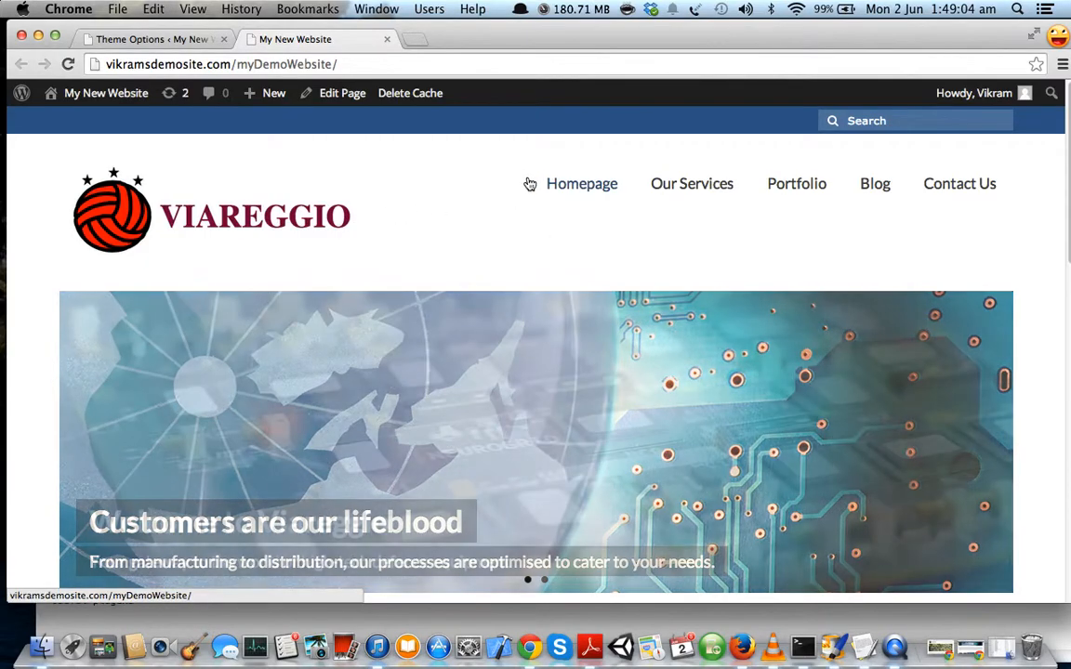
drag(528, 181, 979, 191)
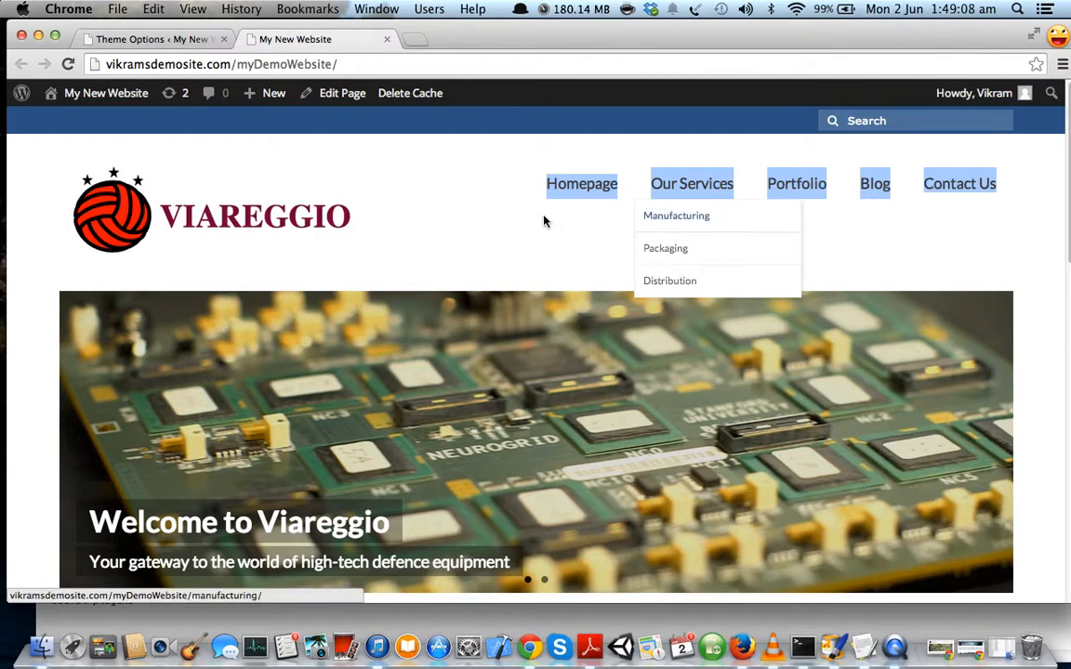
click(512, 237)
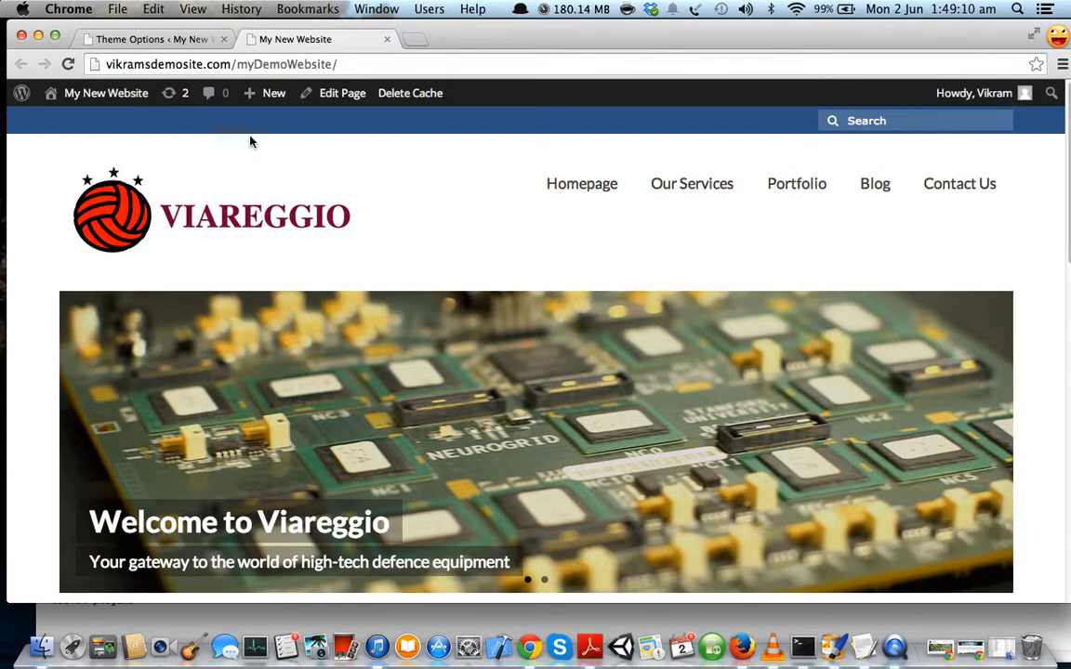
Return to Theme Options and open Main Settings.
click(155, 40)
scroll(450, 390, down, 5)
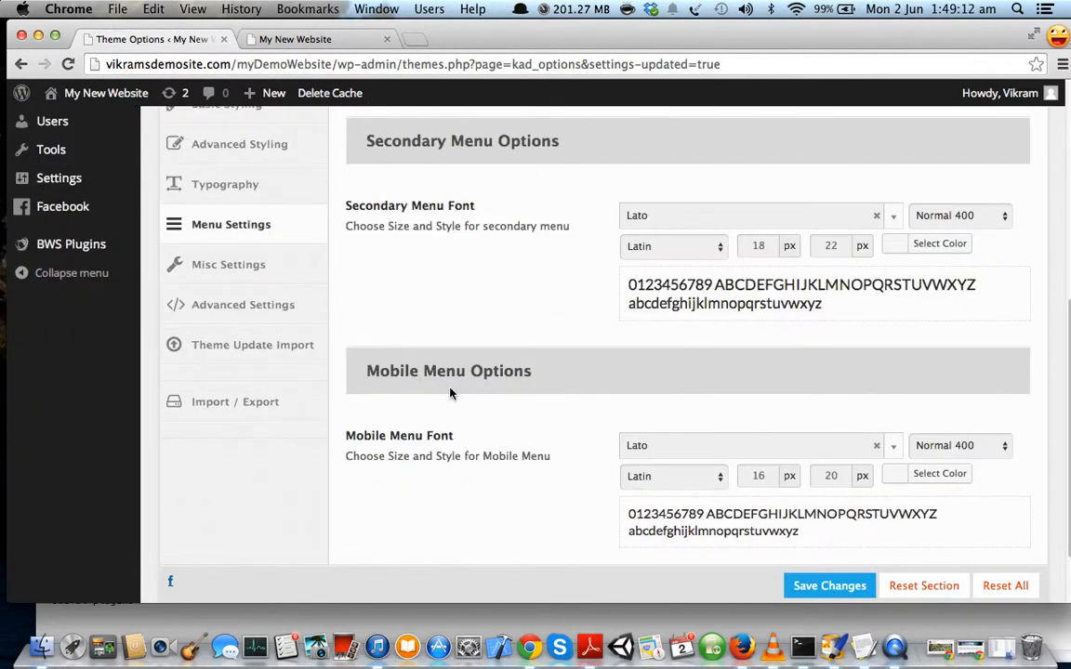
scroll(450, 392, down, 2)
scroll(450, 393, up, 10)
scroll(450, 395, down, 3)
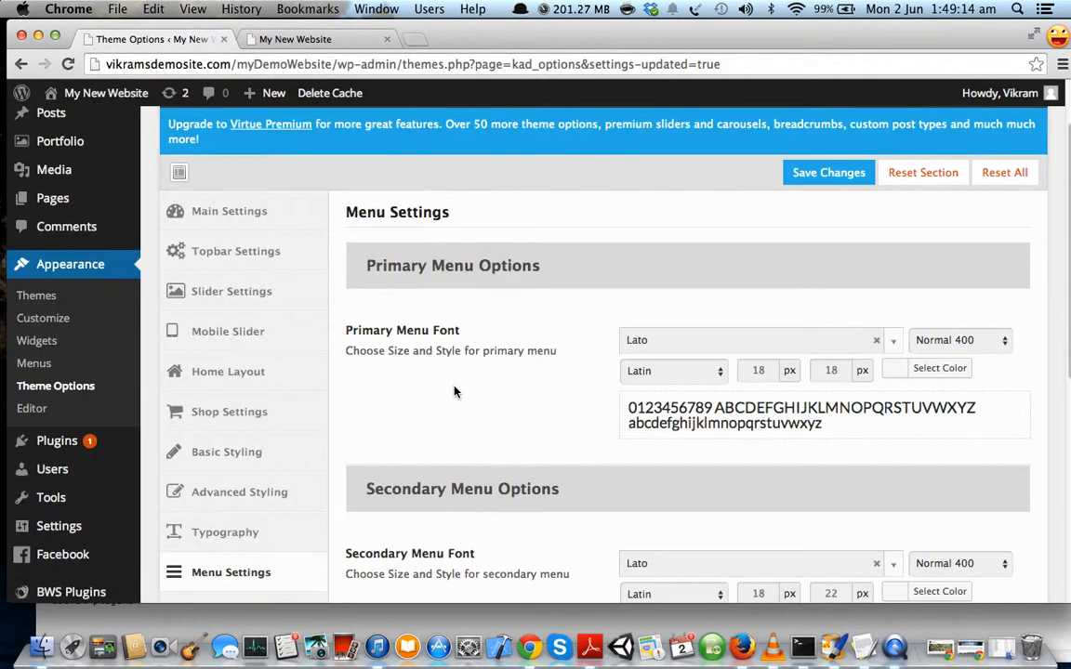
click(266, 188)
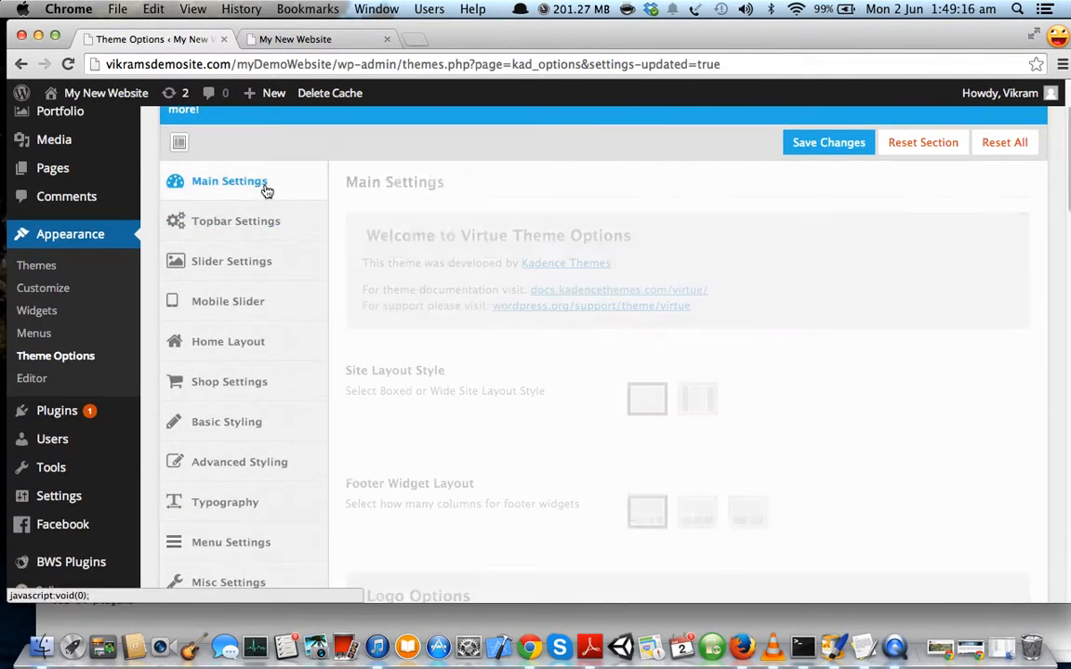
Set Primary Menu Bottom Spacing to 0 and save the theme options.
scroll(463, 377, down, 10)
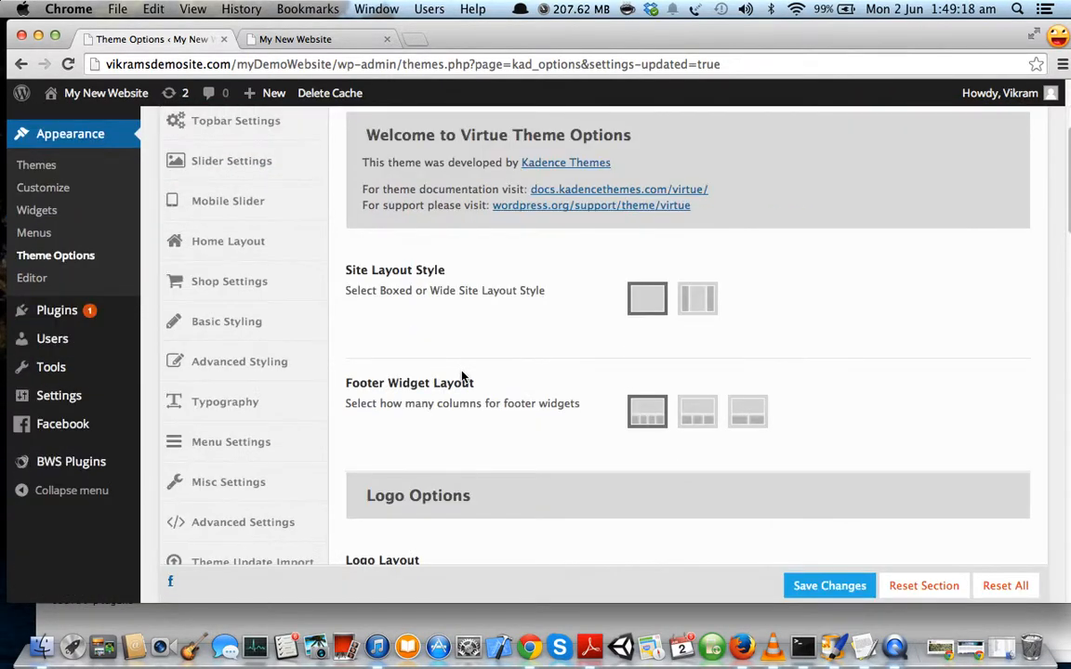
scroll(463, 378, down, 10)
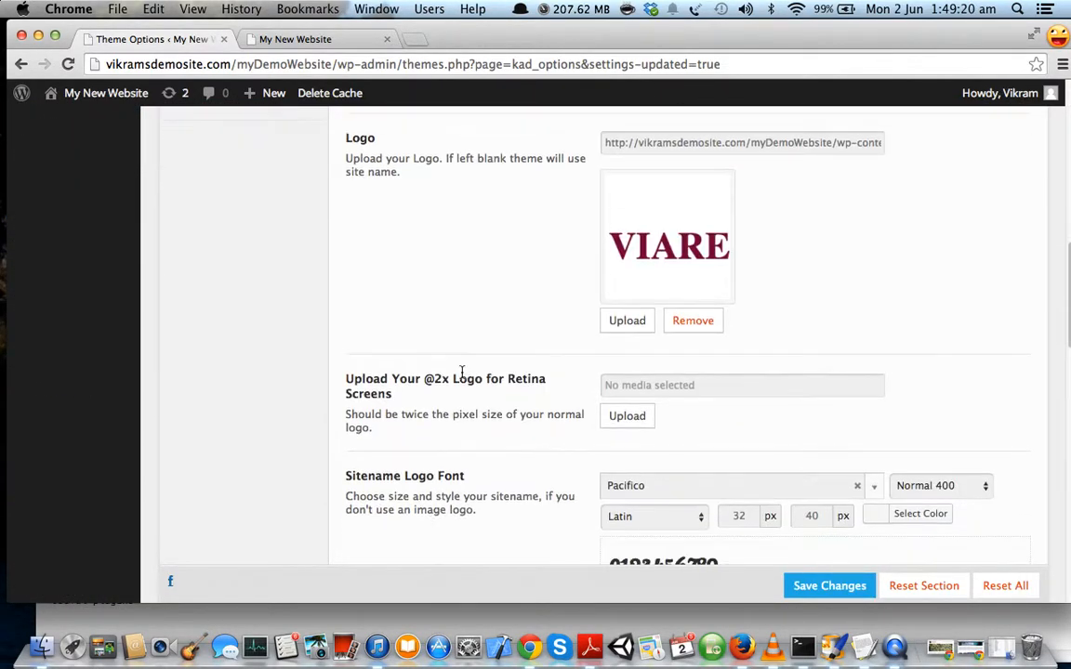
scroll(463, 377, down, 7)
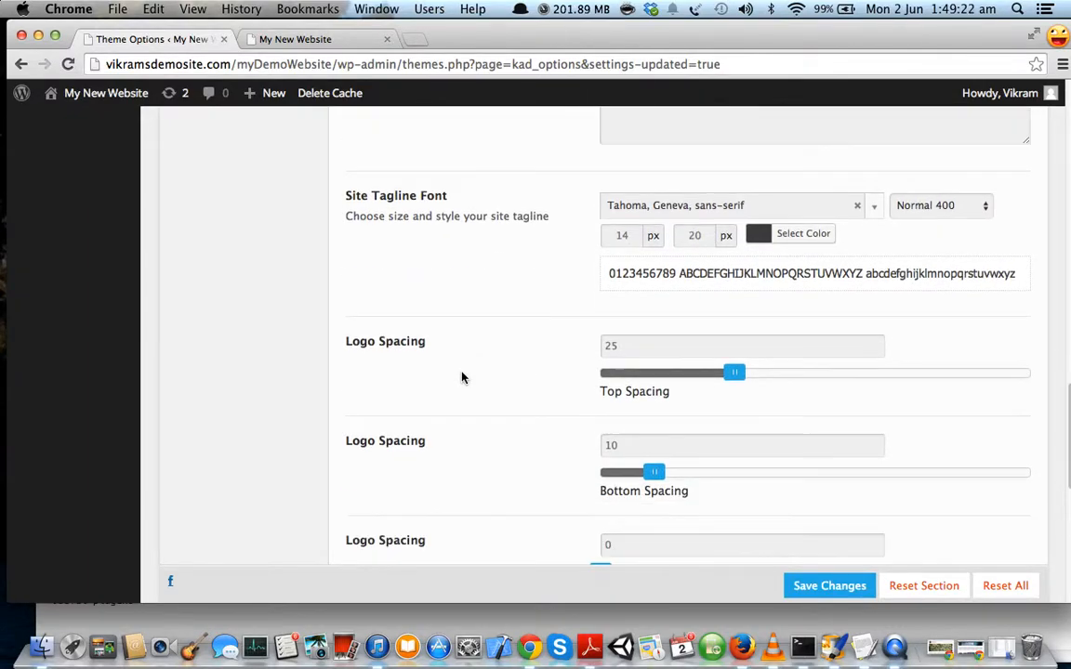
scroll(463, 377, up, 2)
scroll(463, 378, down, 4)
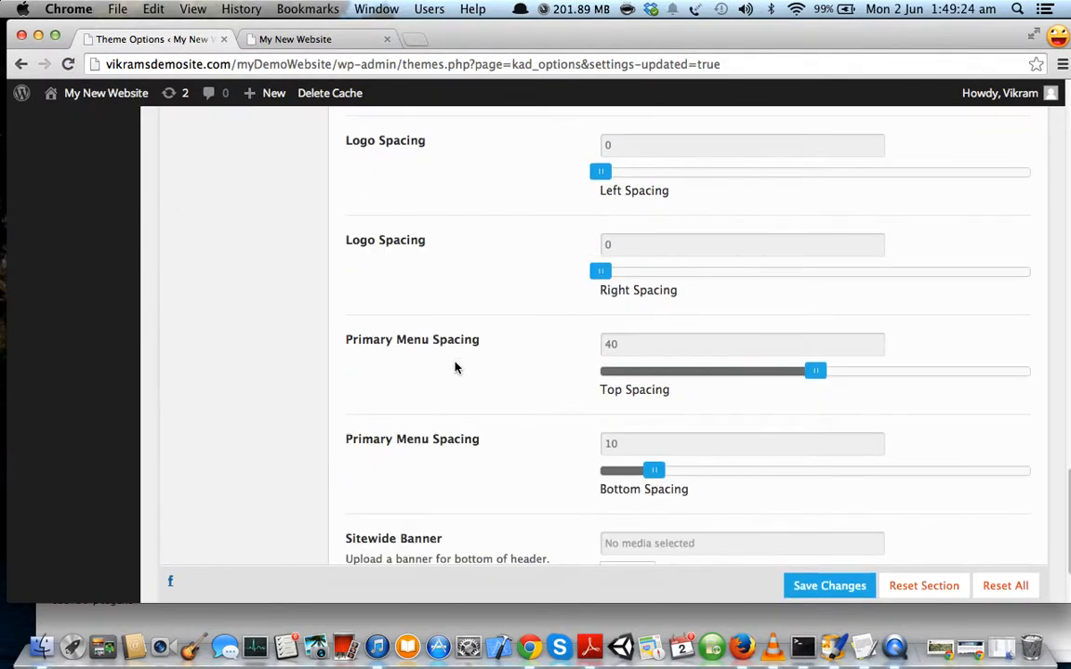
drag(346, 315, 454, 311)
click(466, 337)
scroll(495, 330, up, 2)
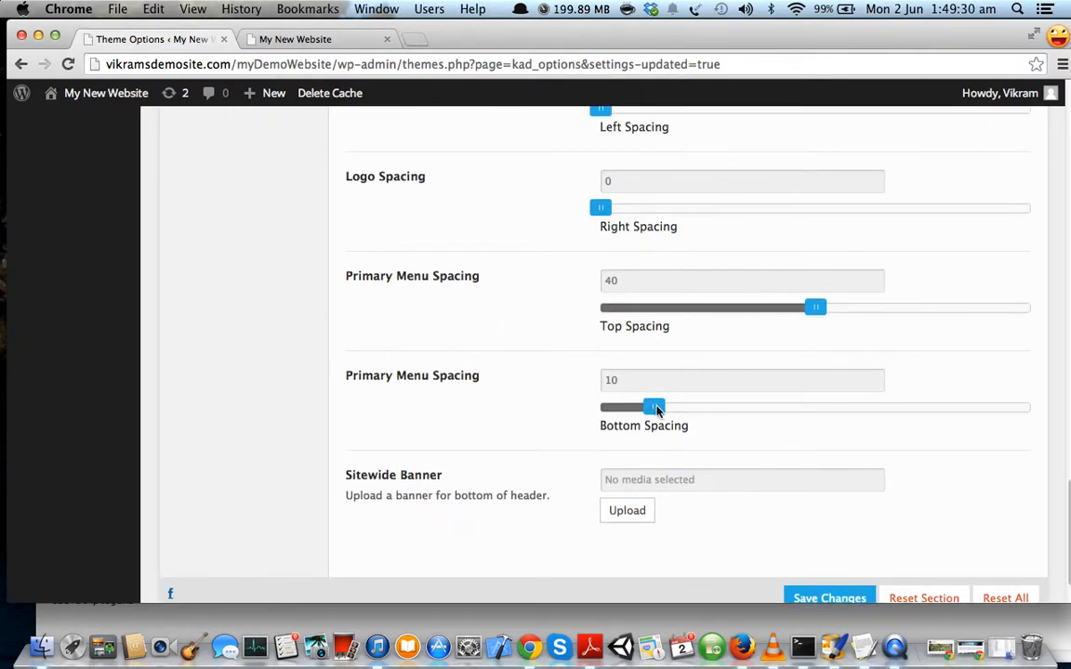
drag(651, 409, 597, 414)
scroll(543, 359, down, 3)
click(829, 531)
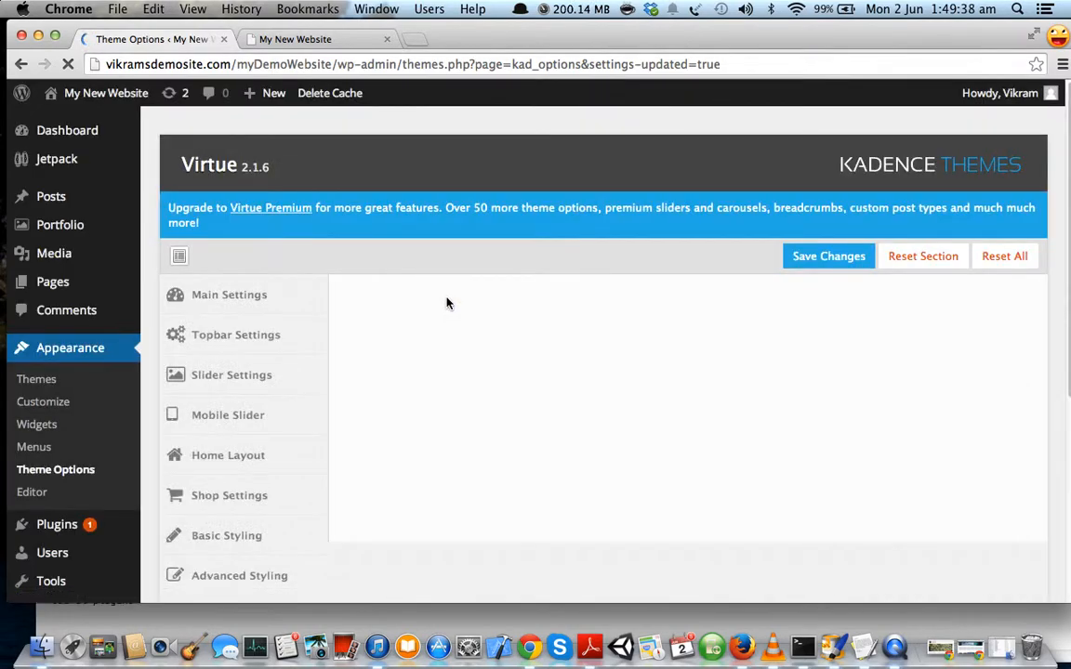
Reload the front page to check the spacing, then return to Main Settings.
click(333, 40)
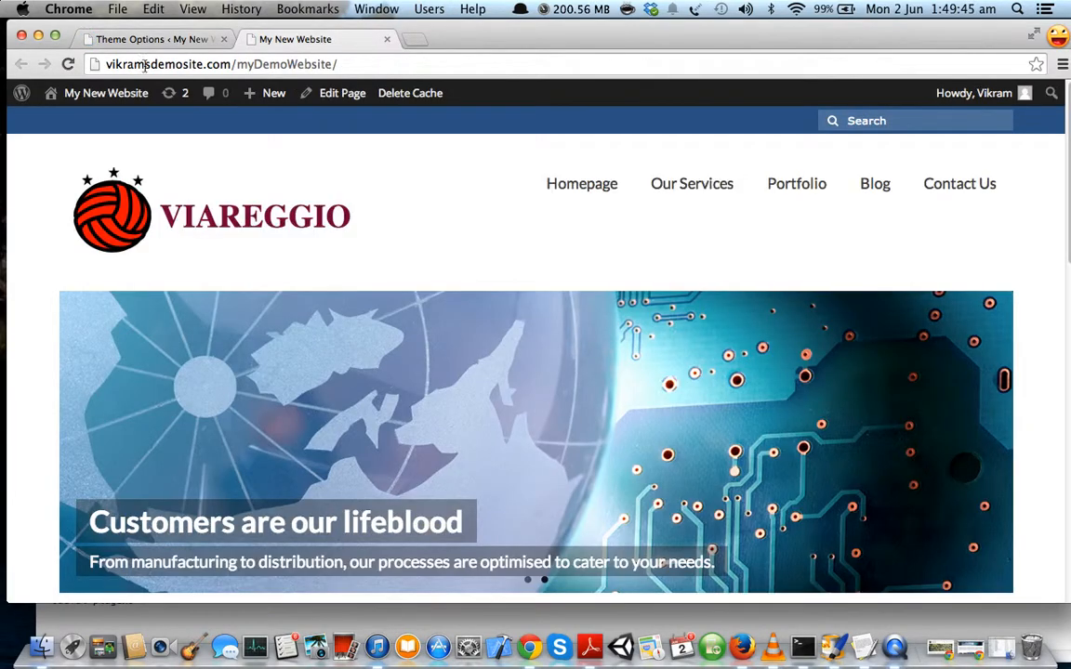
click(67, 63)
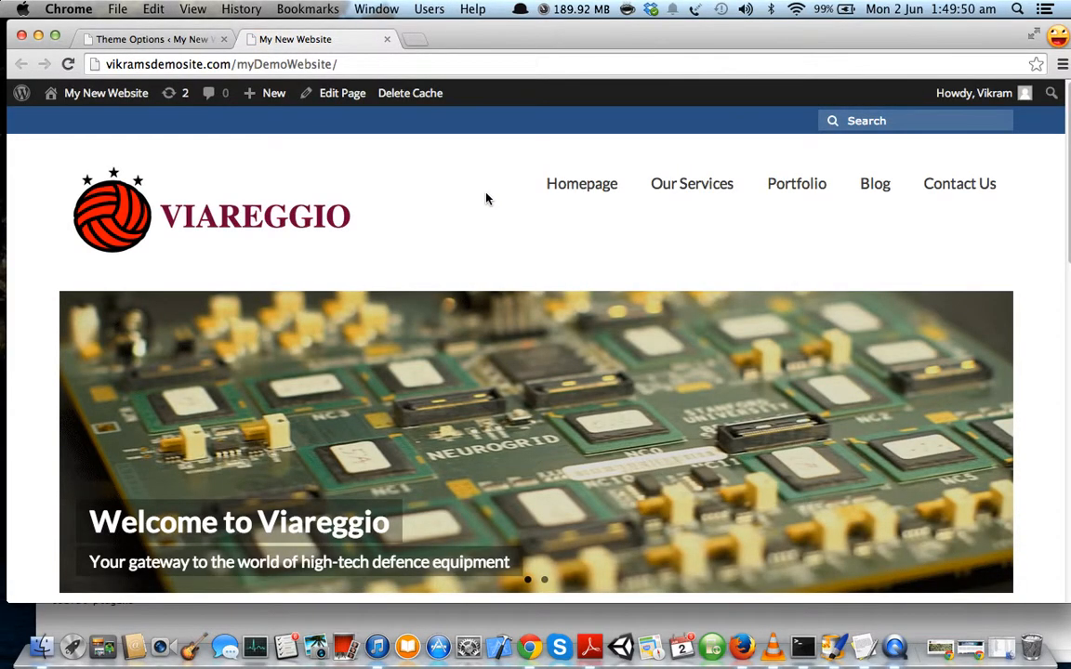
click(180, 42)
scroll(530, 391, down, 15)
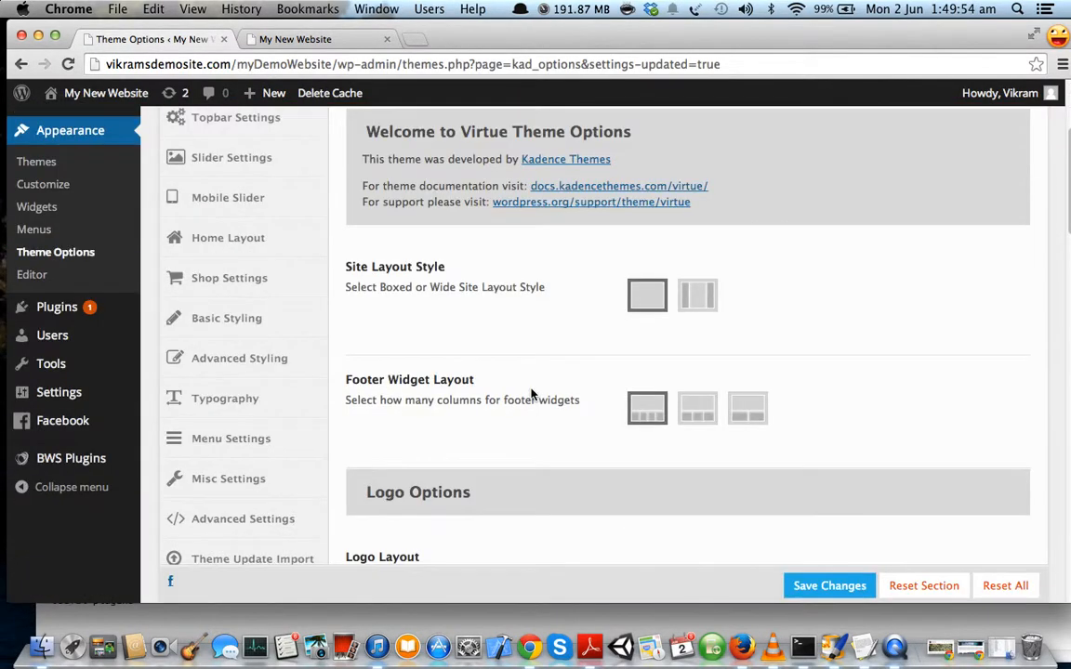
scroll(530, 394, down, 10)
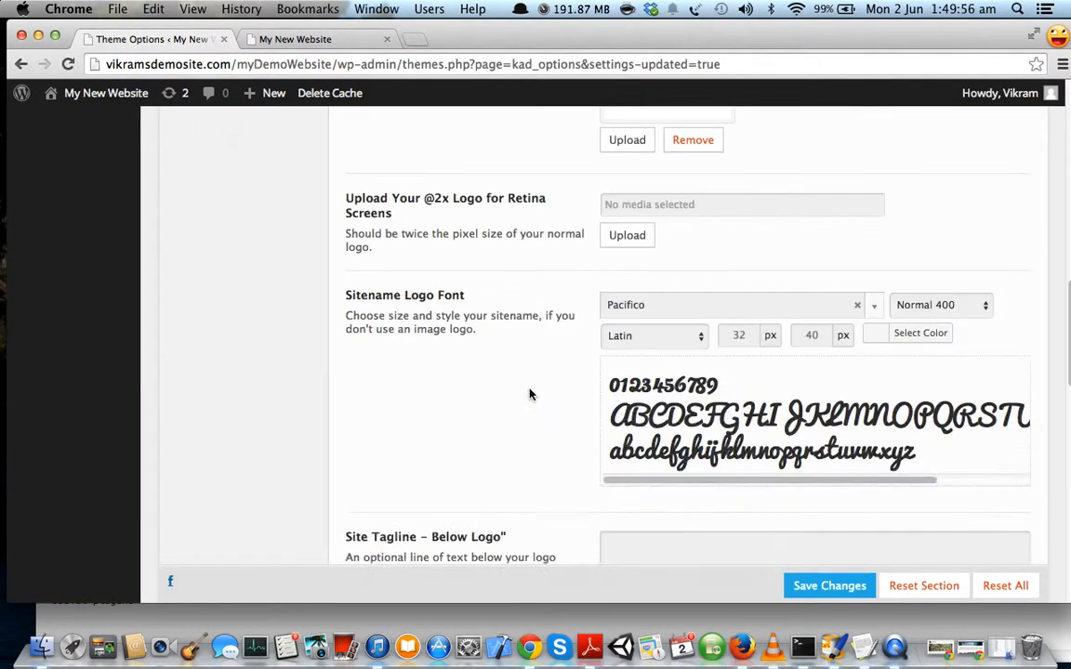
scroll(529, 394, up, 2)
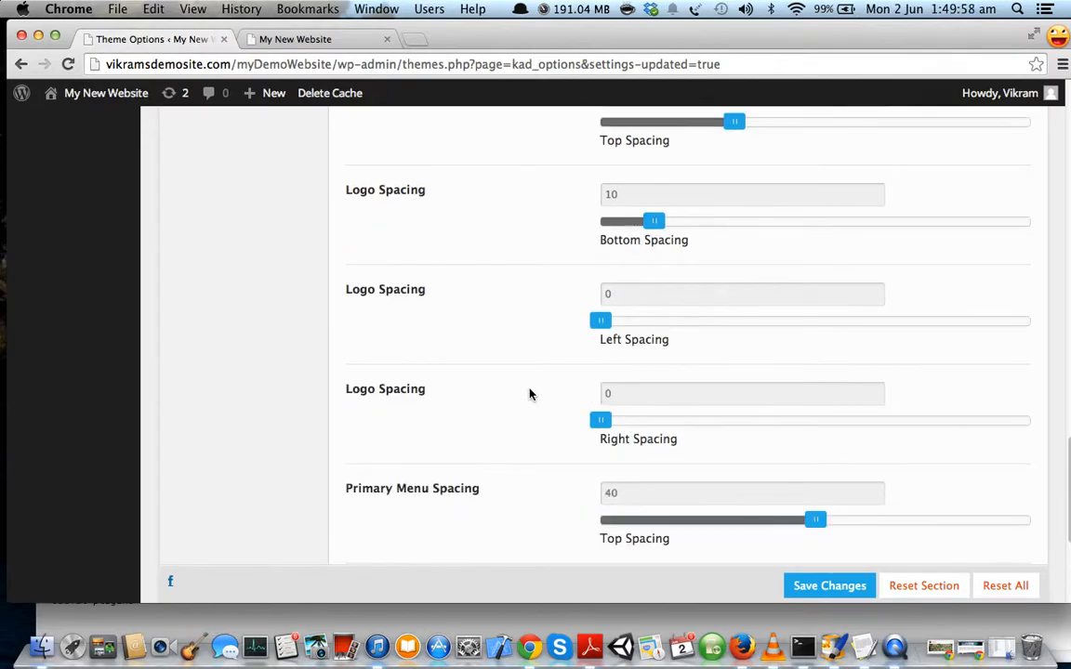
scroll(530, 394, up, 3)
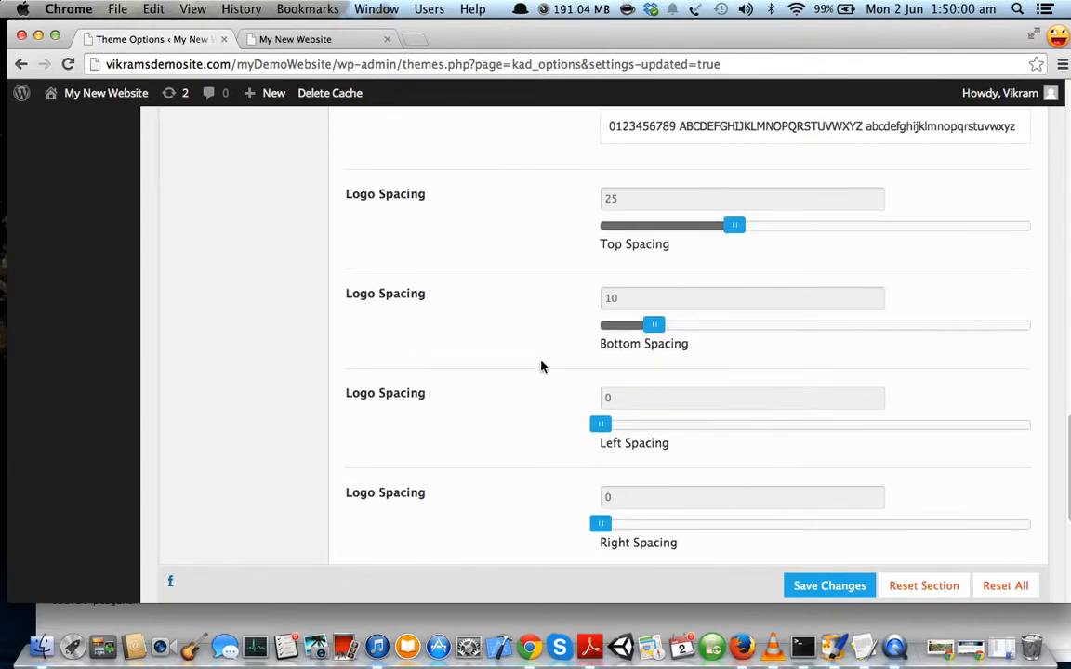
scroll(541, 366, down, 10)
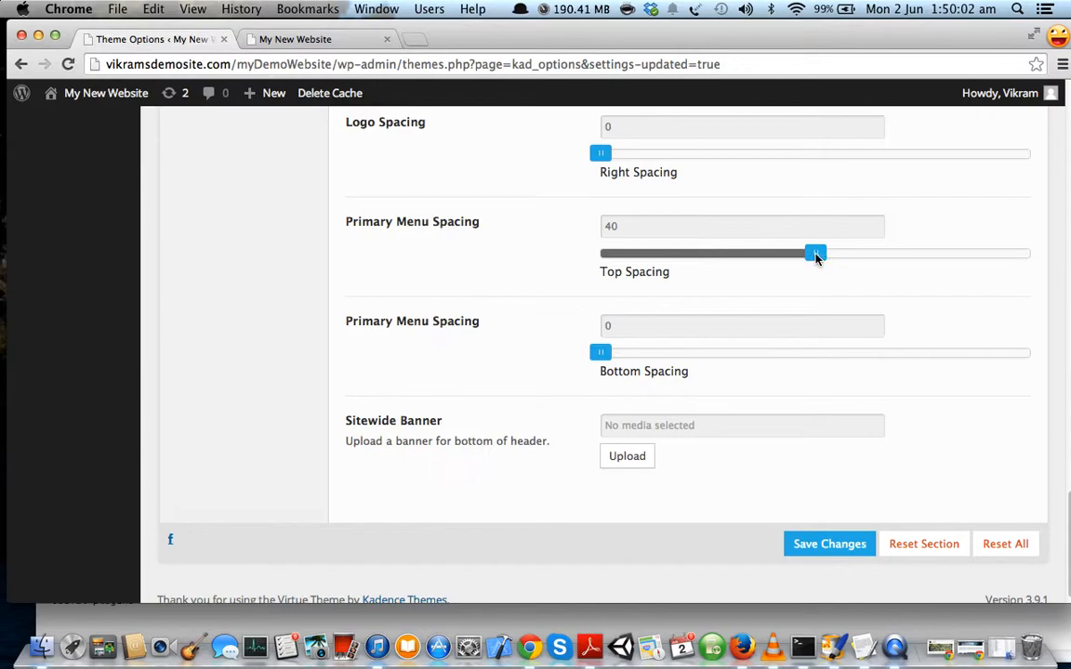
Lower the logo and primary menu top spacing, save, and reload the front page.
drag(814, 253, 650, 264)
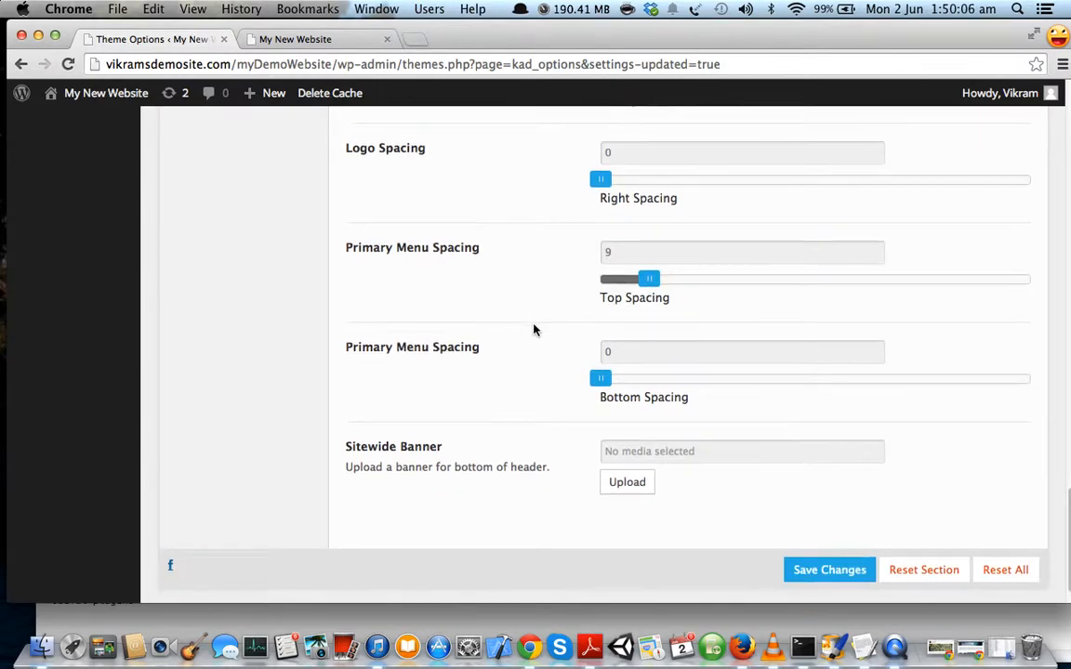
scroll(533, 330, down, 1)
scroll(532, 330, up, 6)
scroll(533, 330, up, 3)
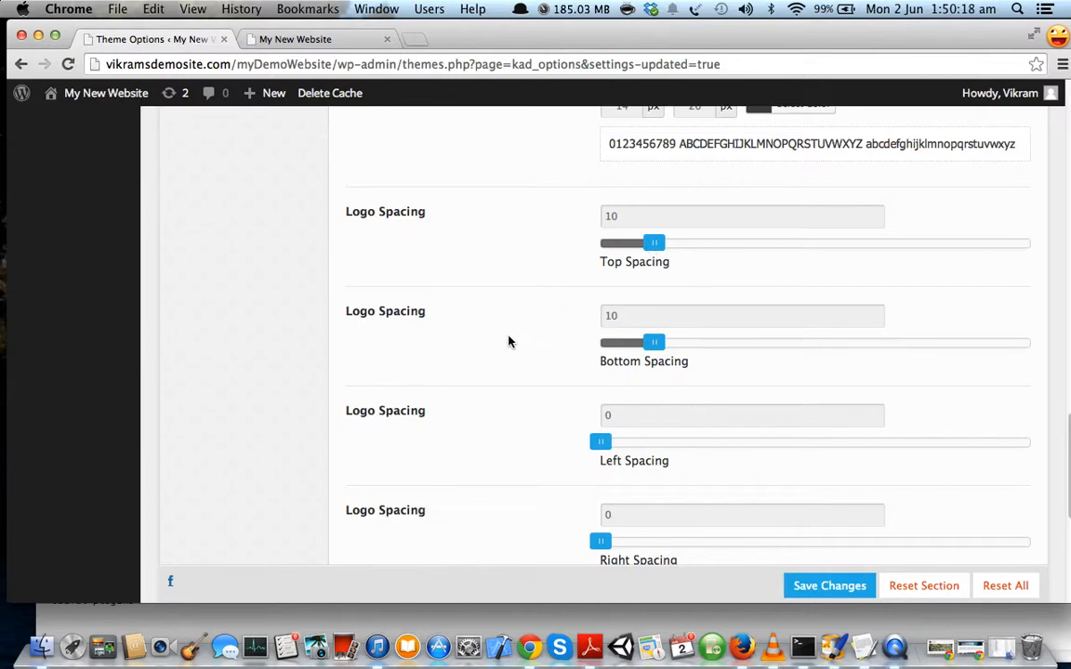
scroll(530, 342, down, 1)
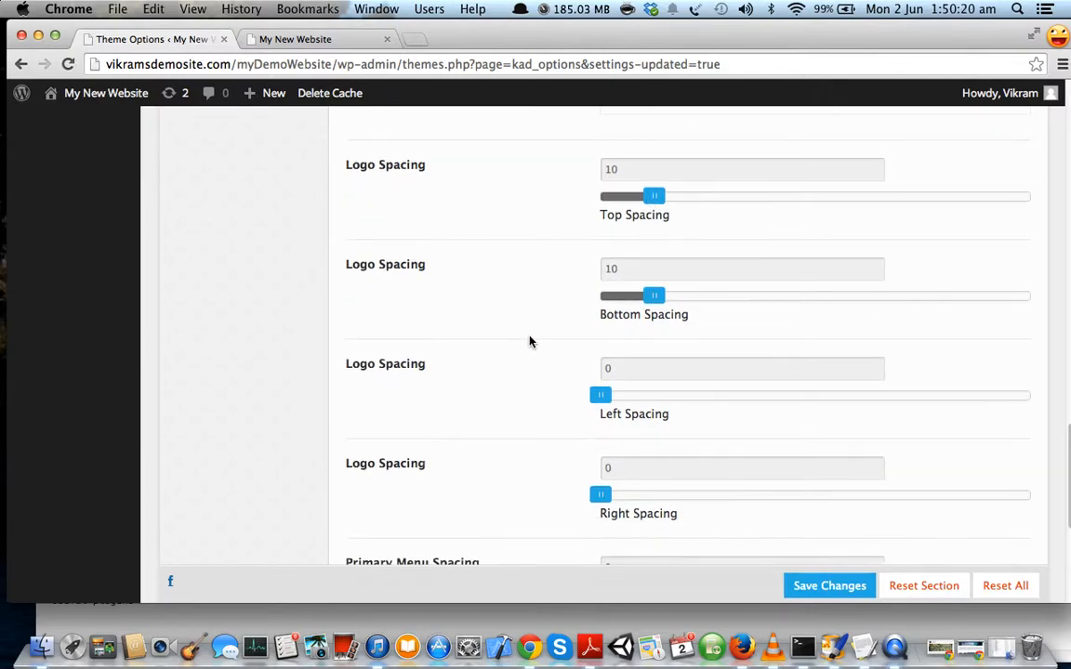
click(803, 584)
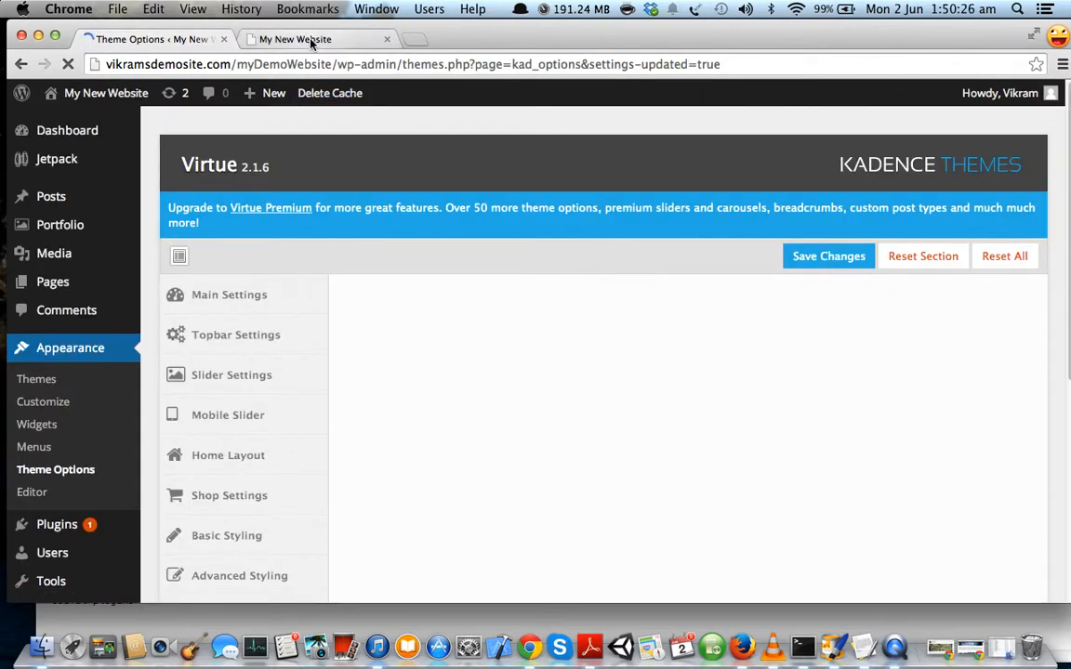
click(311, 41)
key(super+r)
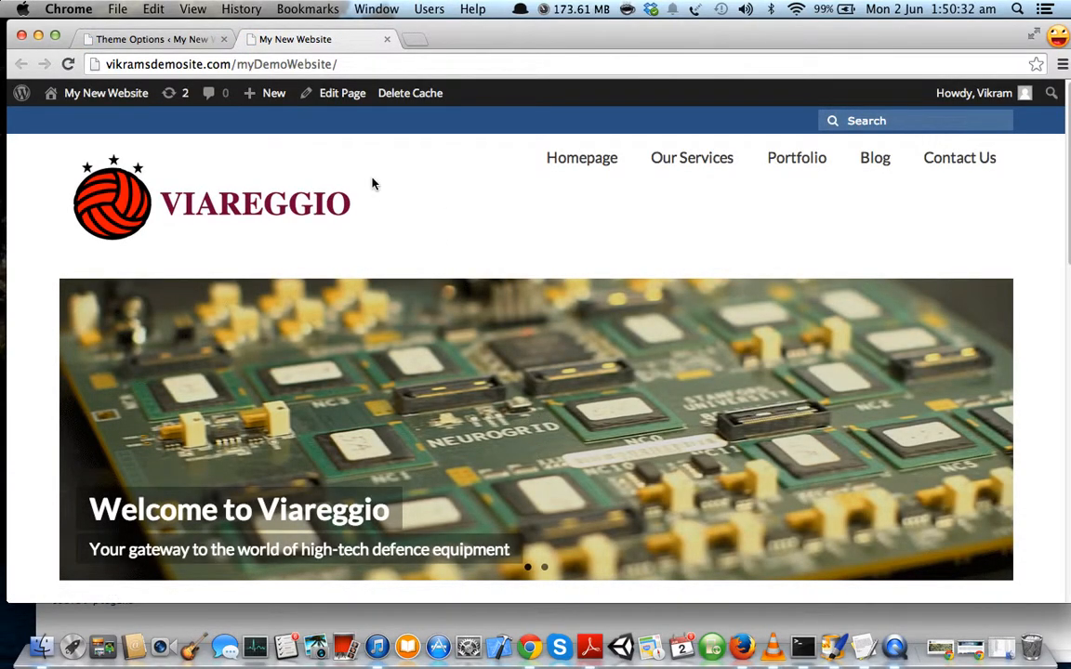
Check the menu labels' position on the live site, then return to Theme Options.
click(186, 41)
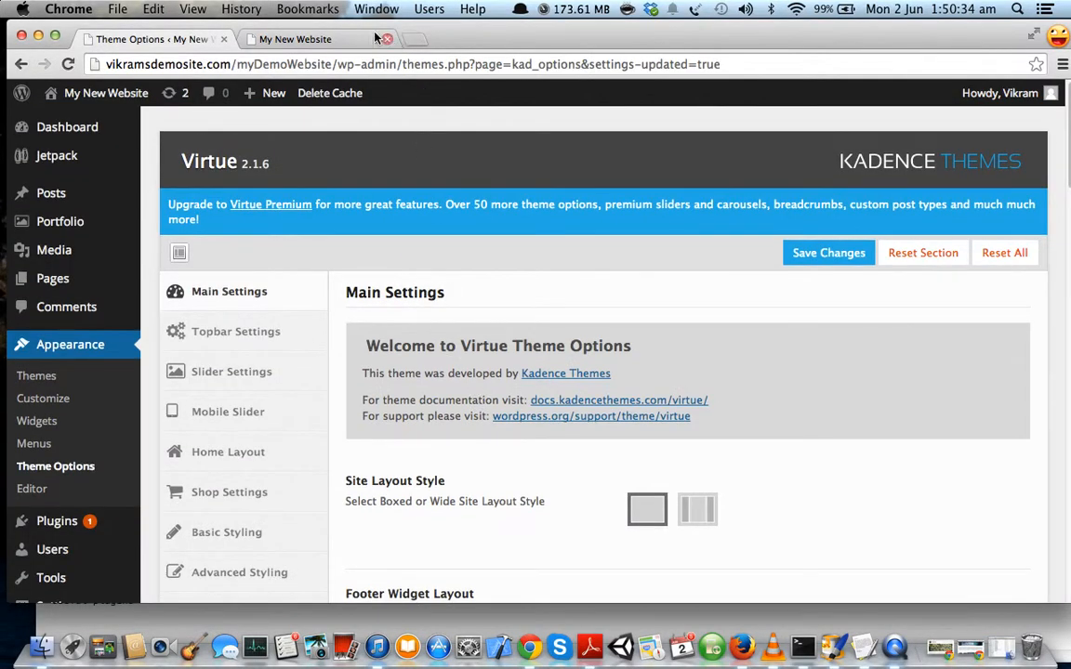
click(298, 37)
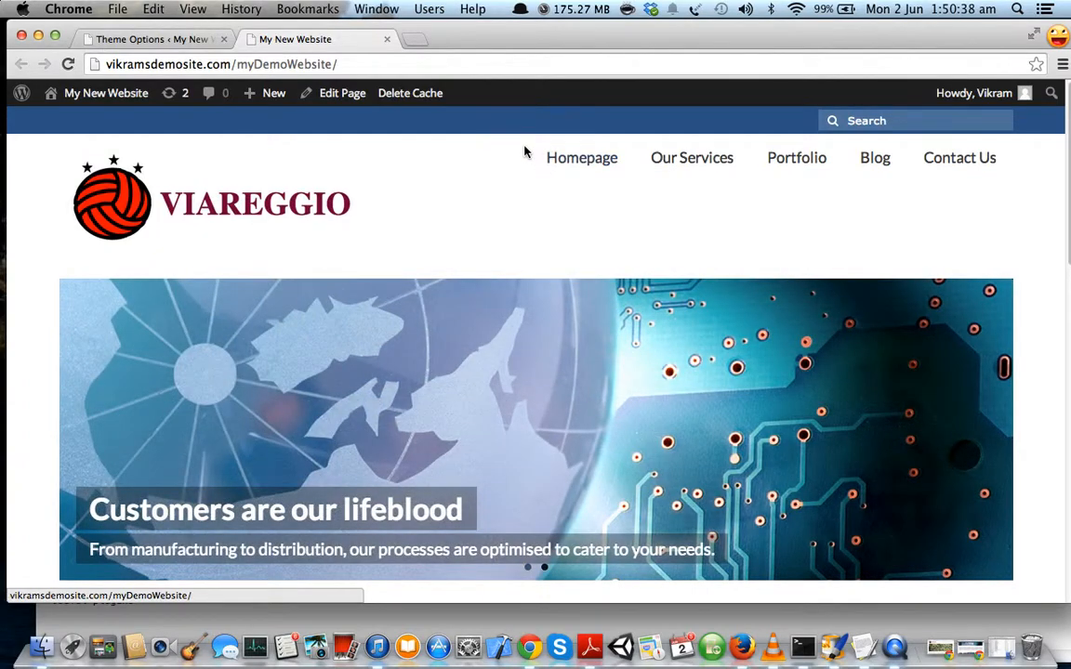
drag(1015, 160, 391, 167)
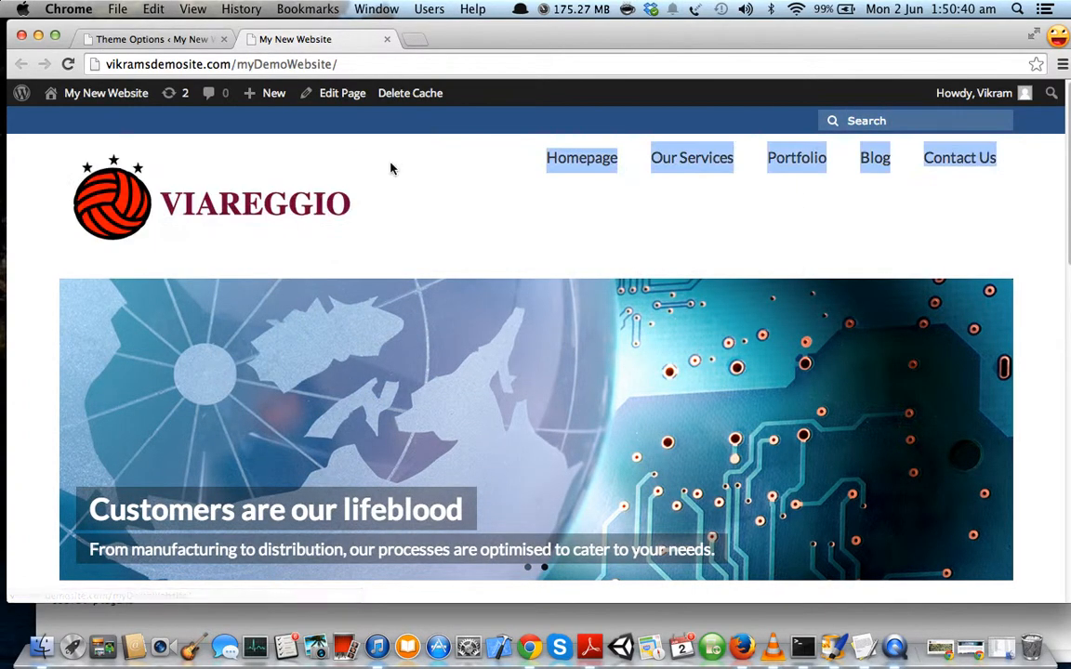
click(165, 39)
Raise Primary Menu Top Spacing from 9 to 30 and save.
scroll(556, 390, down, 3)
scroll(510, 351, down, 2)
scroll(510, 351, up, 5)
scroll(510, 359, down, 10)
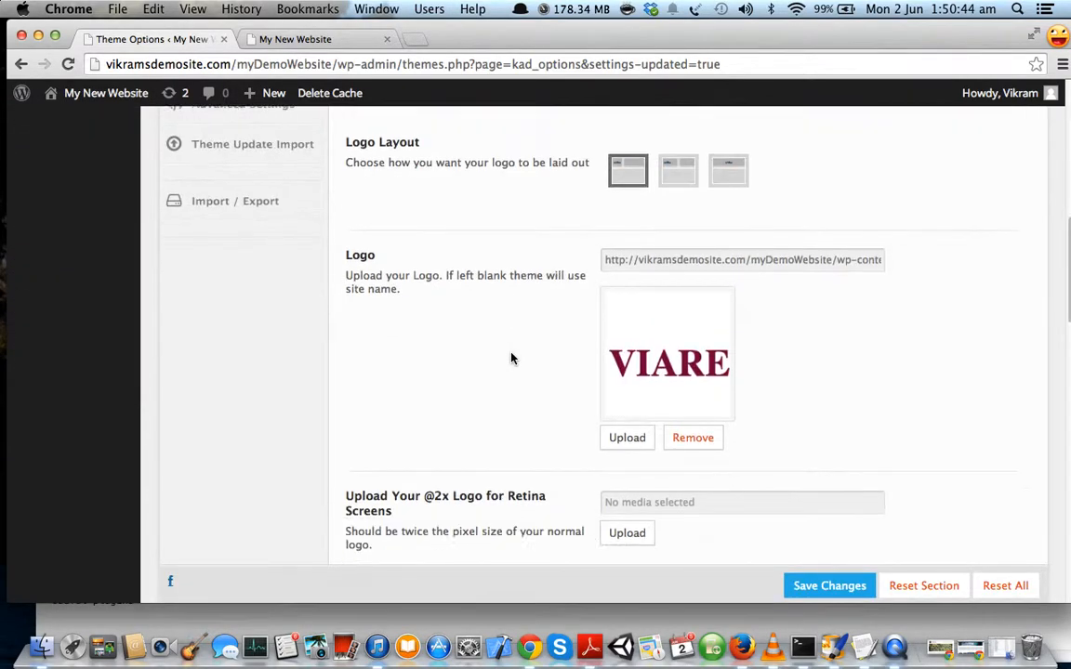
scroll(511, 359, down, 15)
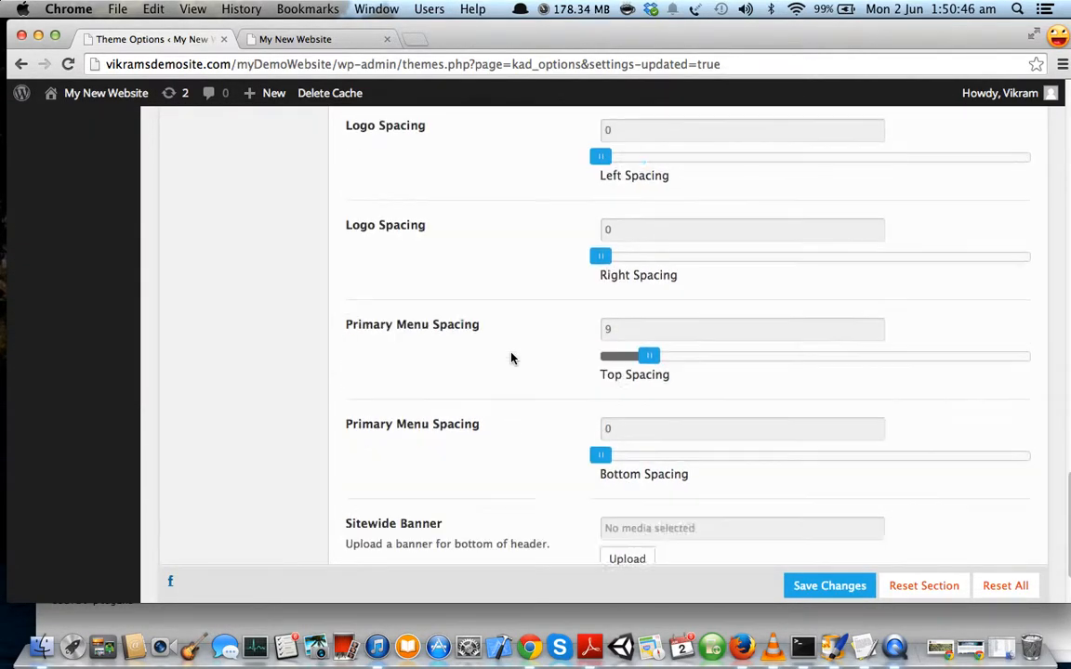
scroll(511, 358, down, 3)
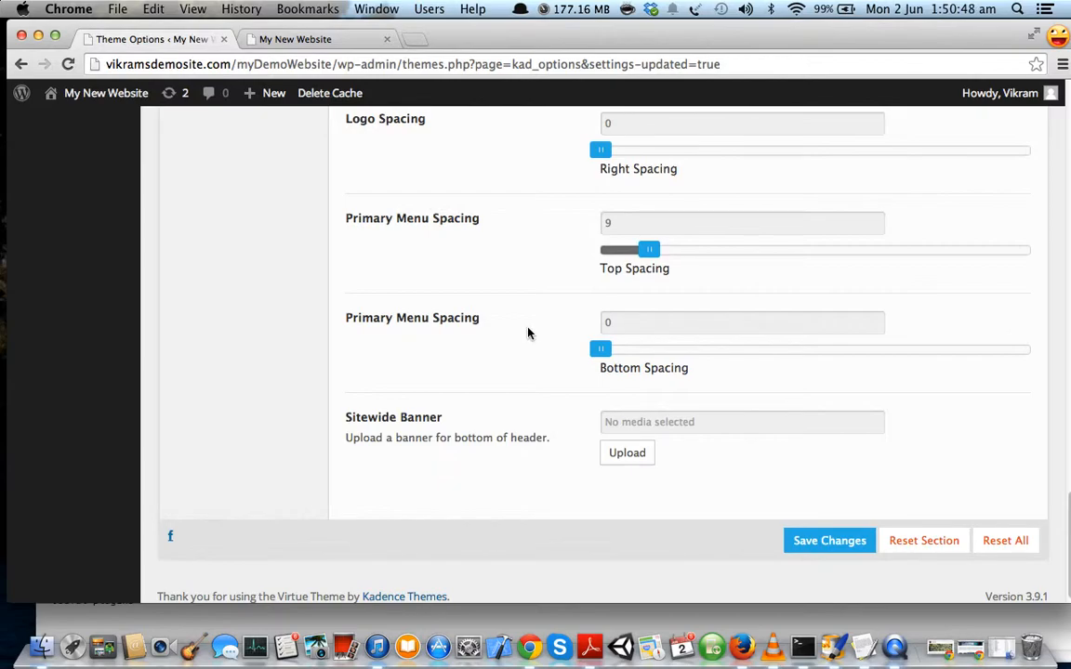
drag(648, 249, 765, 279)
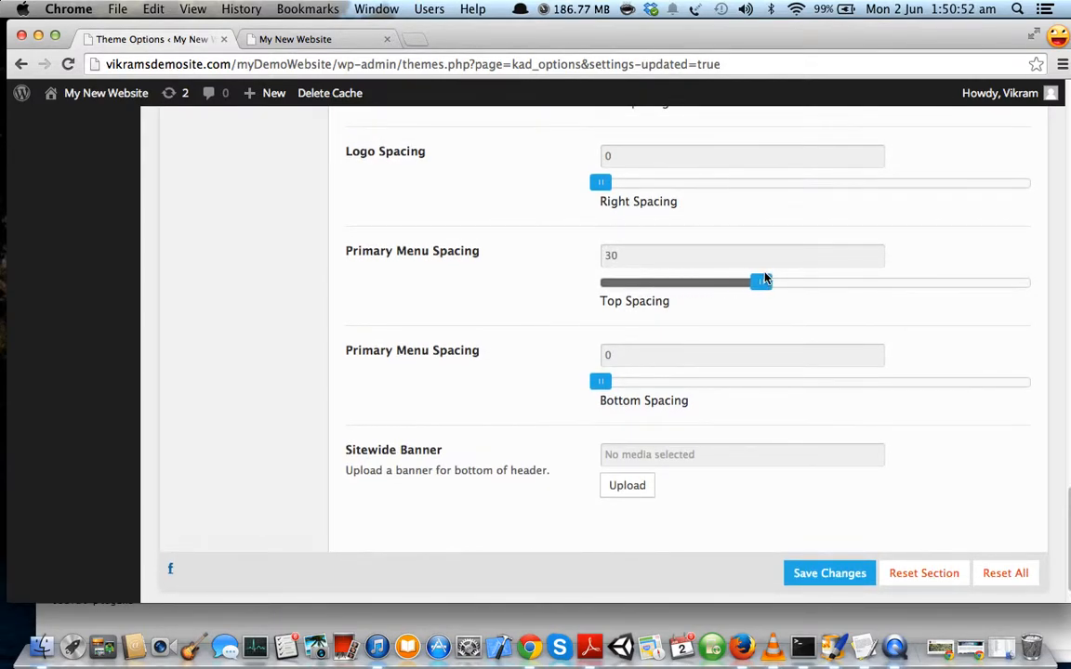
drag(352, 257, 474, 259)
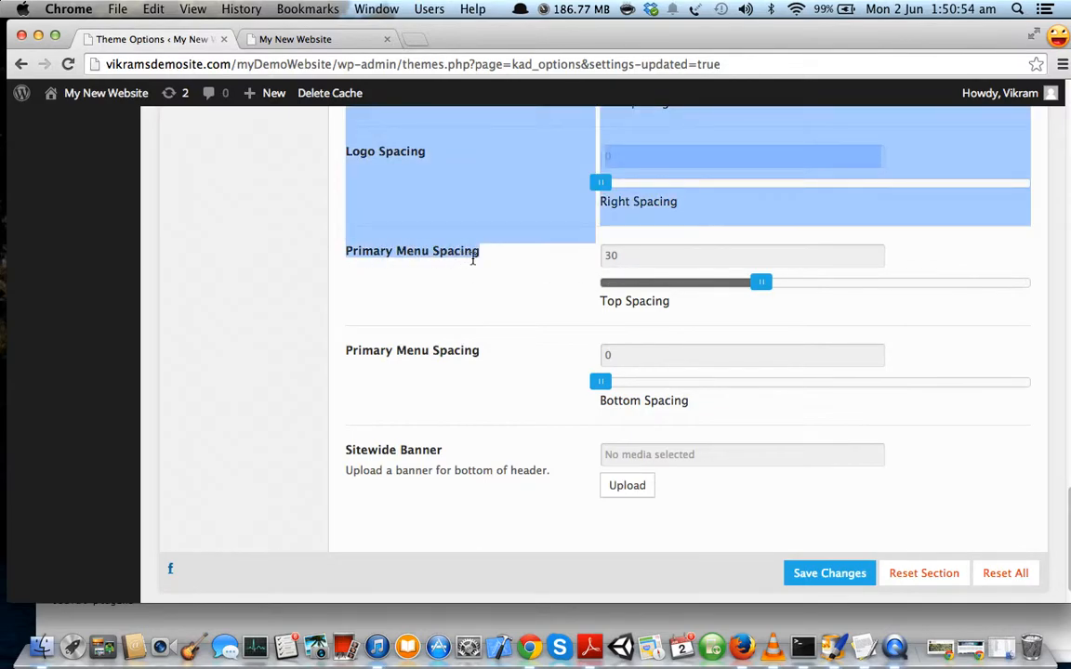
click(478, 282)
click(826, 581)
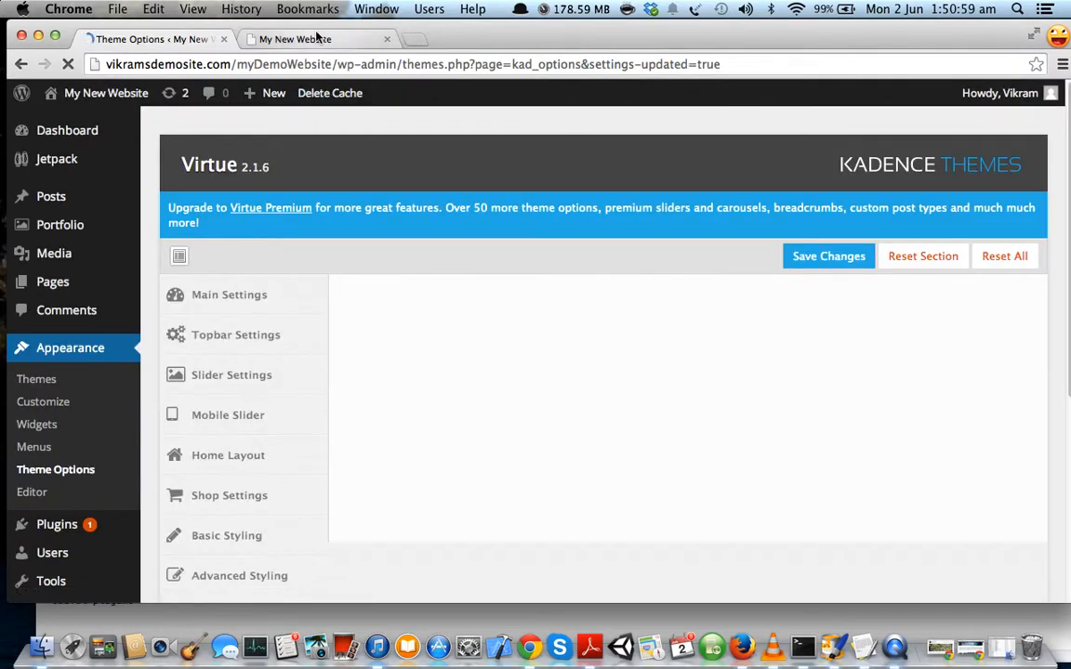
Reload the site, then set the primary menu top spacing to 50 and save.
click(294, 39)
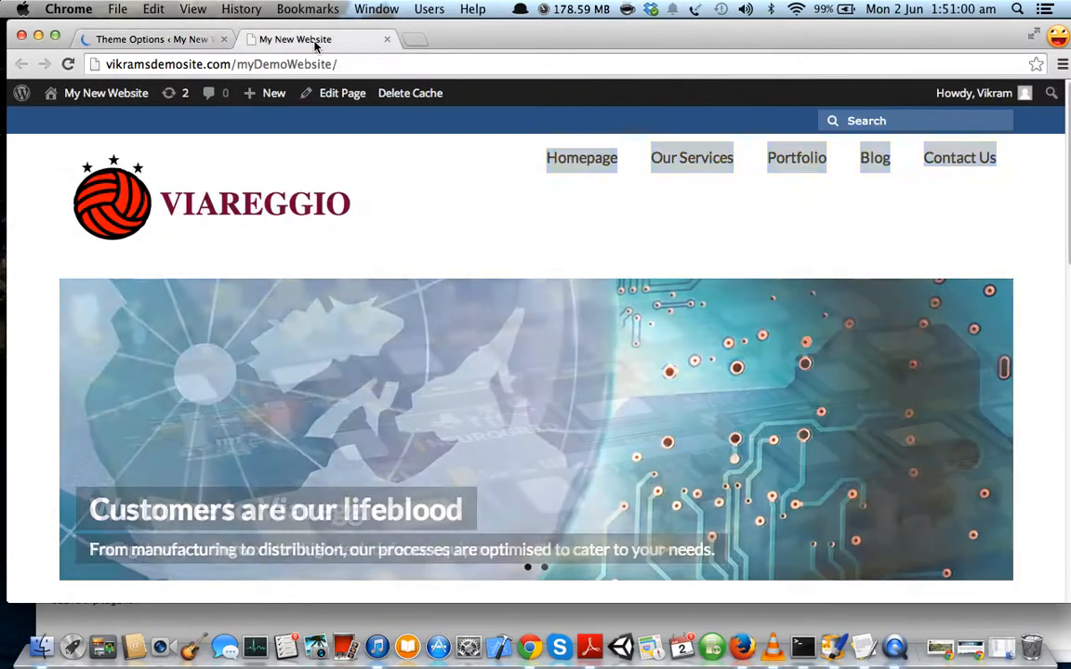
click(68, 64)
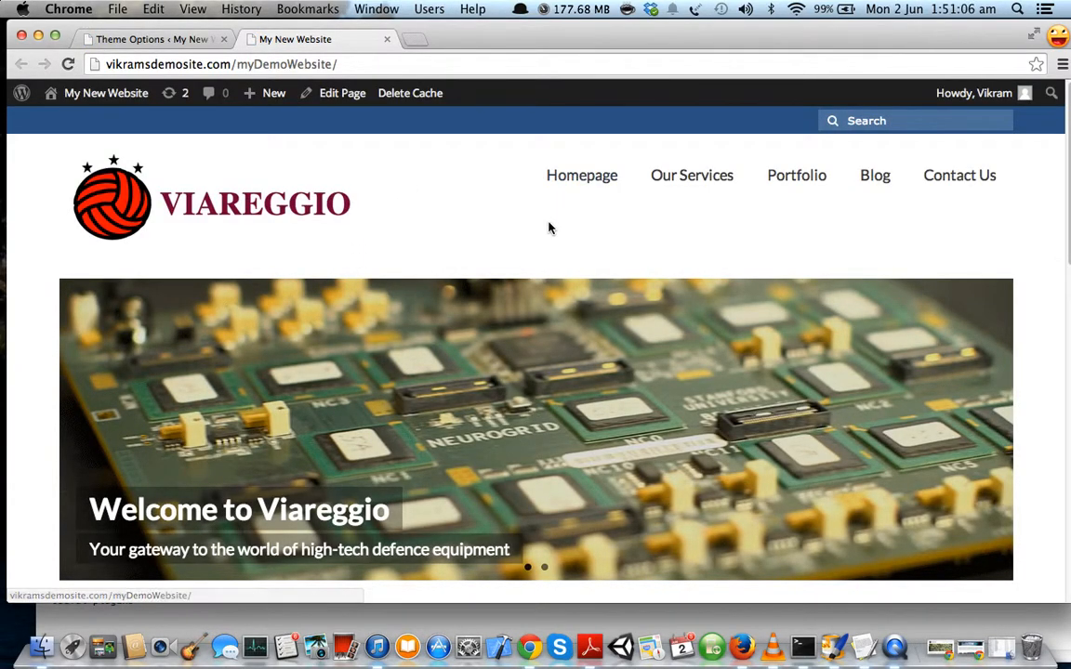
click(173, 41)
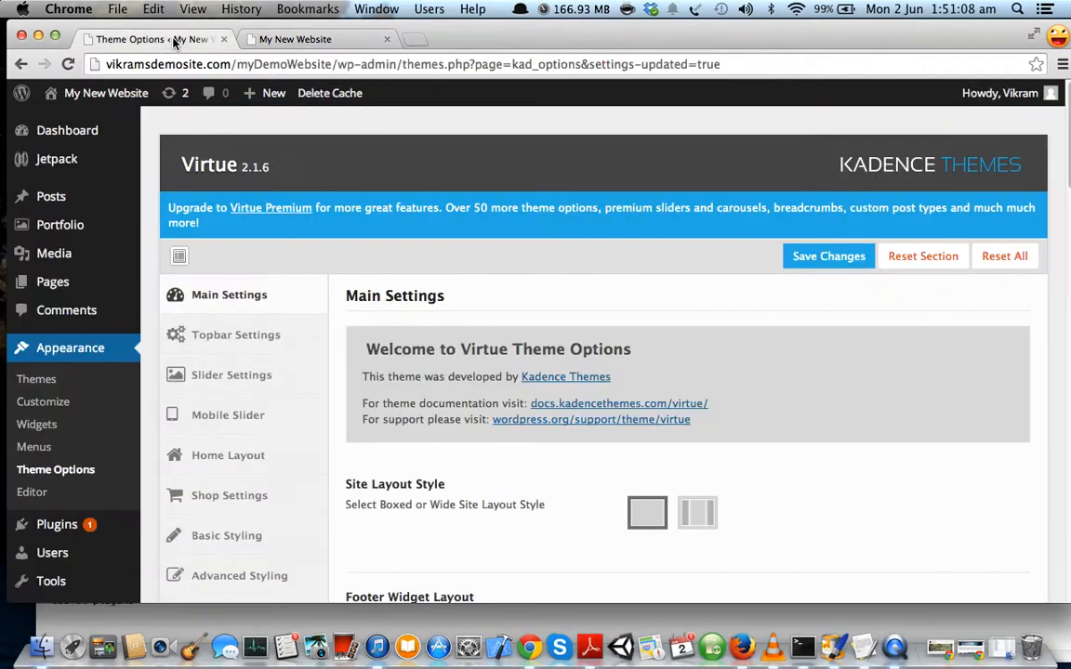
scroll(476, 403, down, 3)
scroll(429, 364, up, 3)
scroll(419, 349, down, 15)
scroll(466, 390, down, 10)
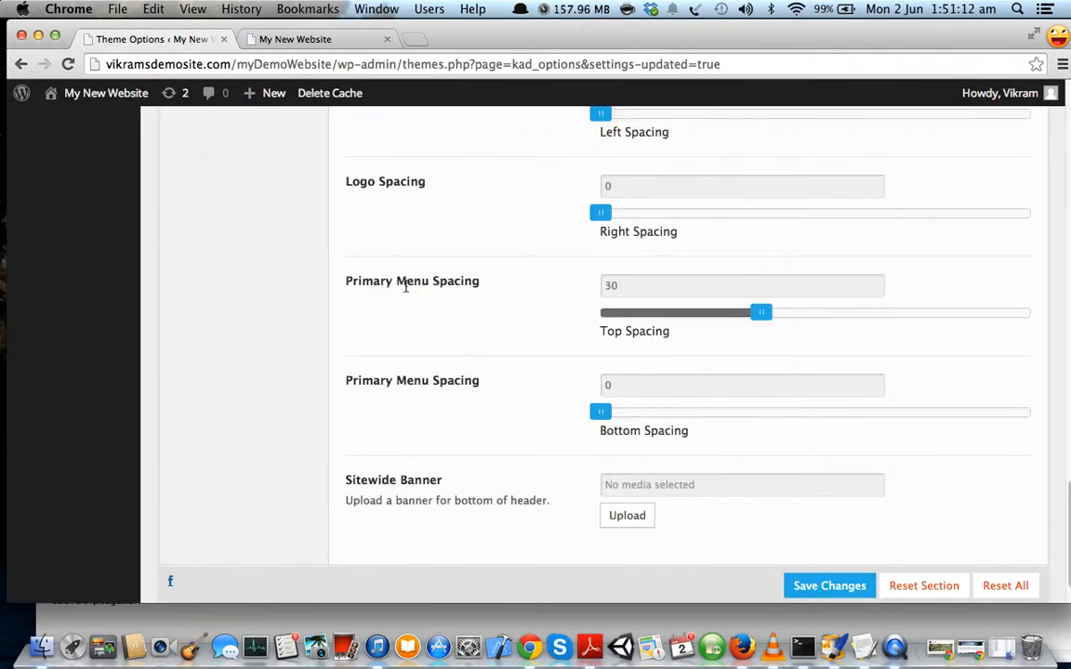
drag(599, 333, 667, 332)
click(766, 360)
drag(656, 285, 550, 287)
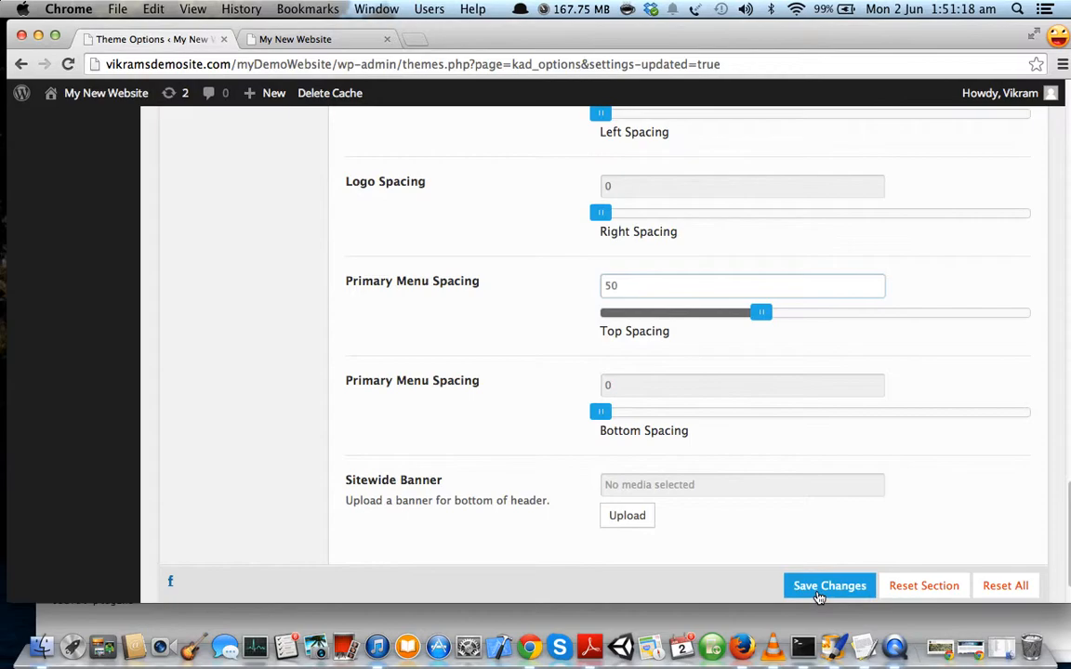
click(818, 587)
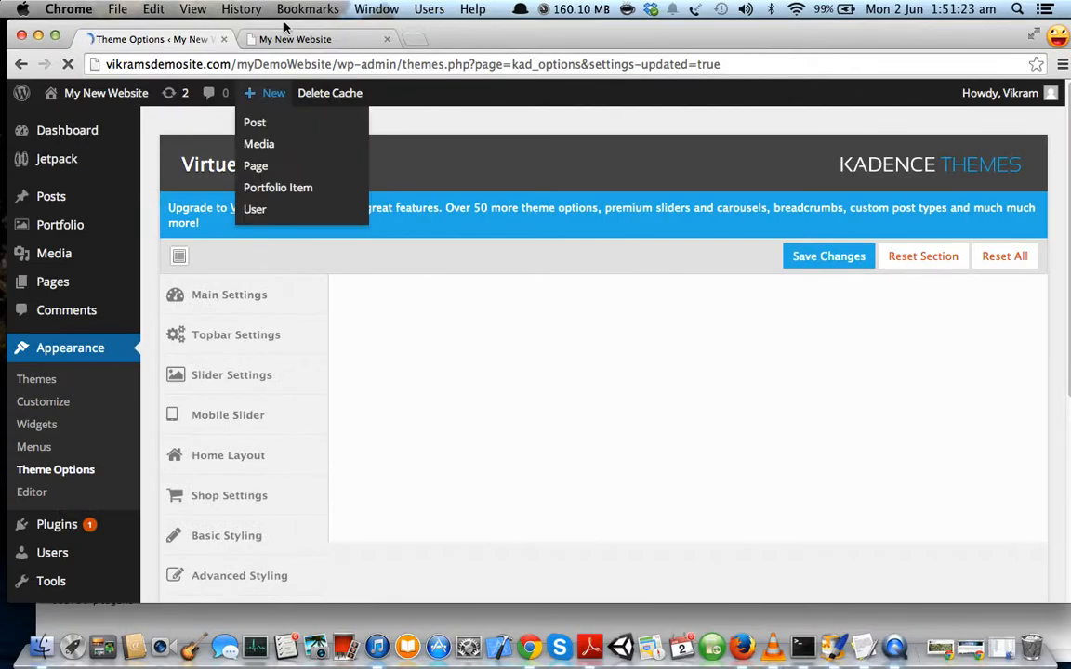
Check the site again, then change the top spacing to 60 and save.
click(295, 39)
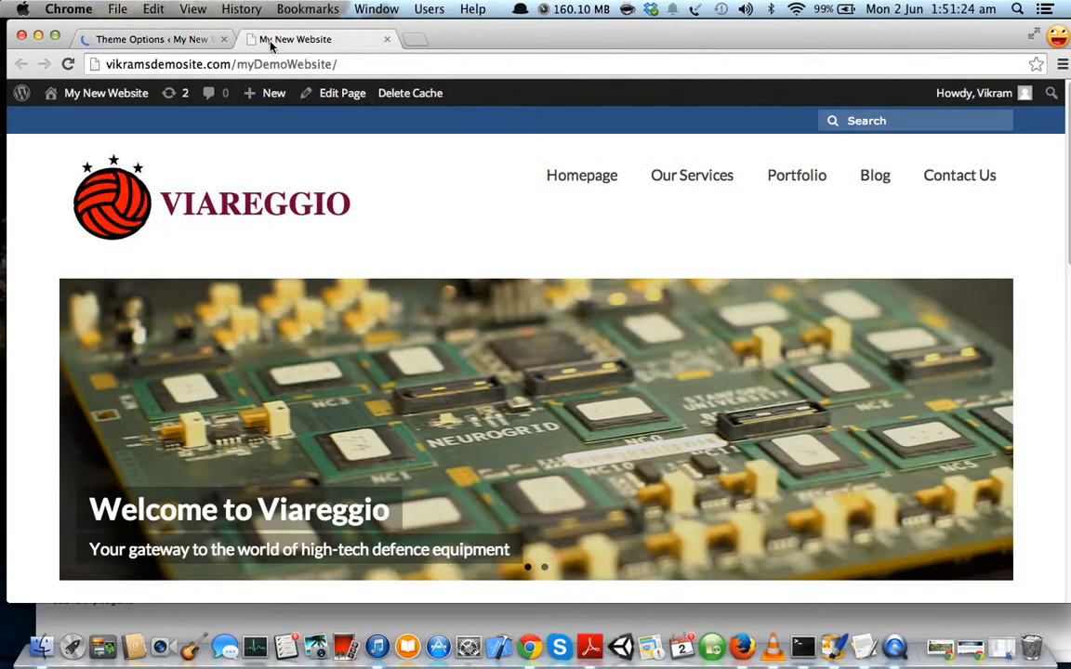
click(68, 64)
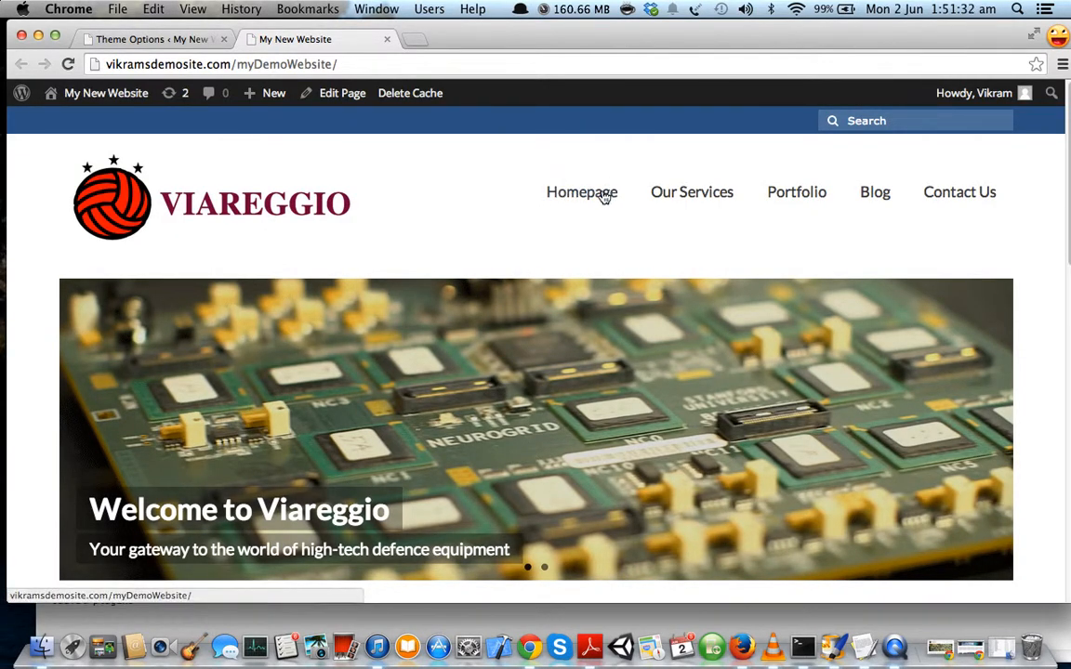
click(208, 33)
scroll(768, 518, down, 5)
scroll(507, 341, up, 5)
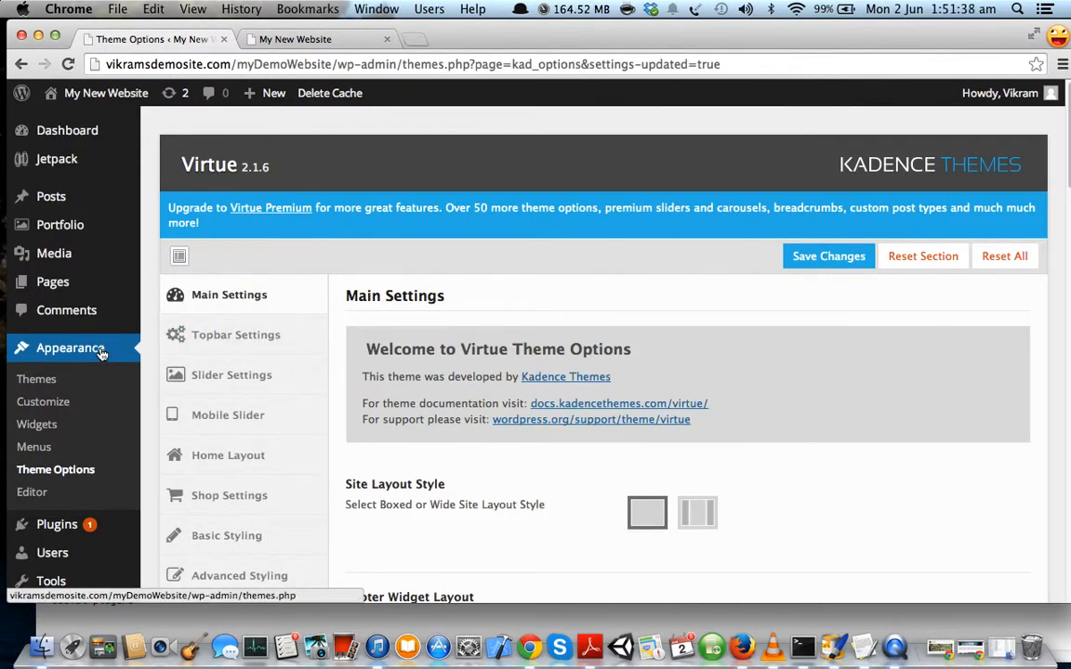
scroll(464, 462, down, 10)
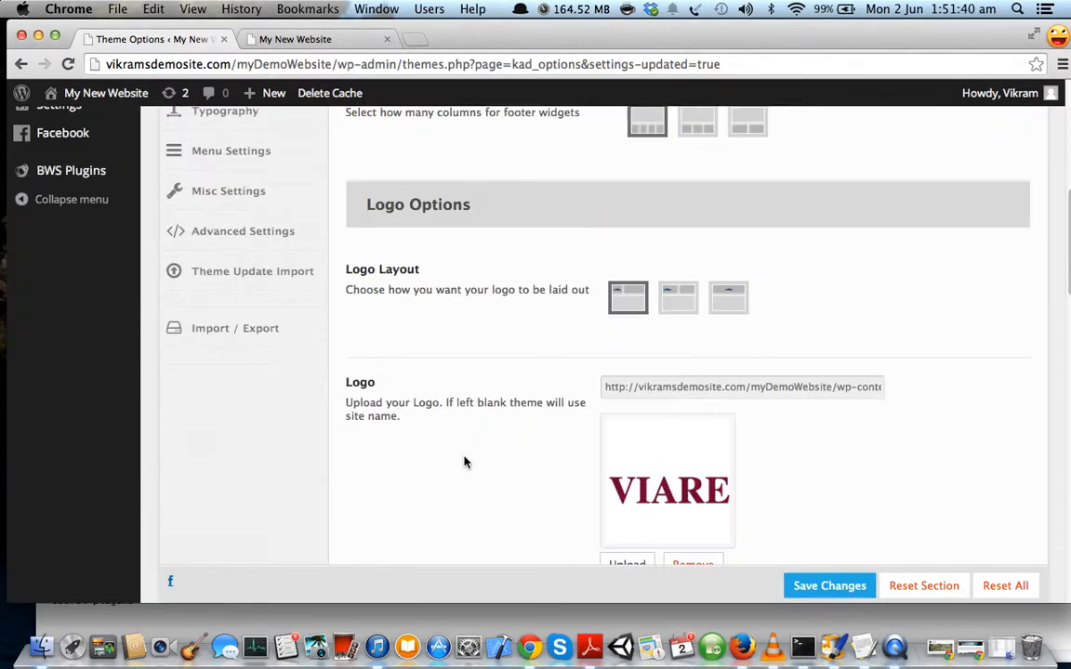
scroll(464, 462, down, 15)
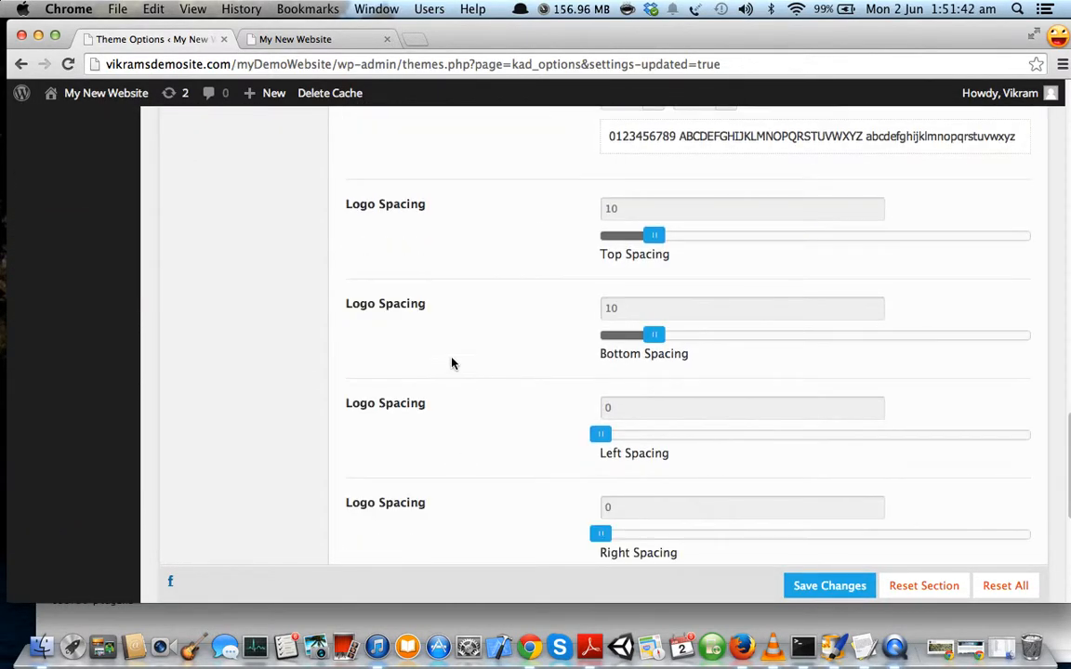
scroll(468, 376, down, 5)
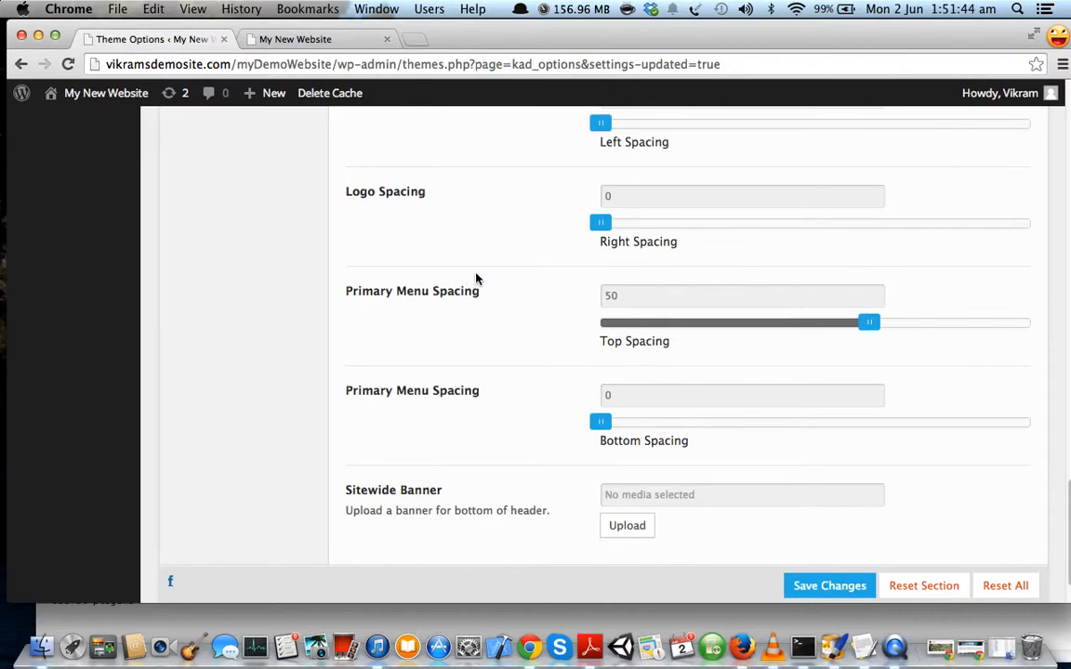
drag(631, 298, 595, 296)
text(60)
scroll(543, 397, down, 3)
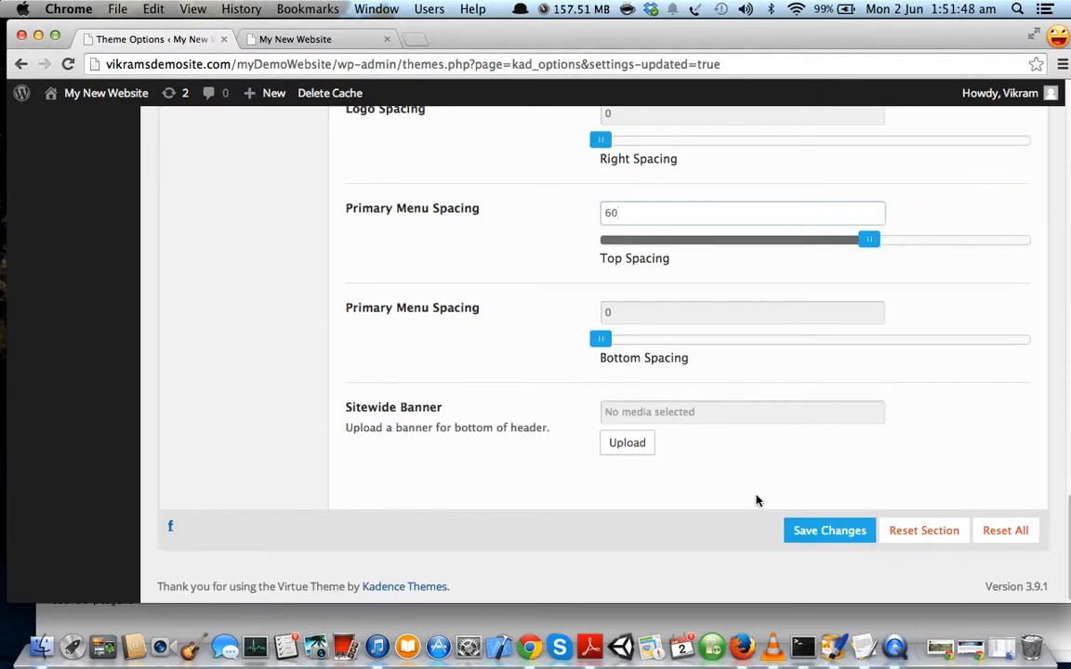
click(801, 528)
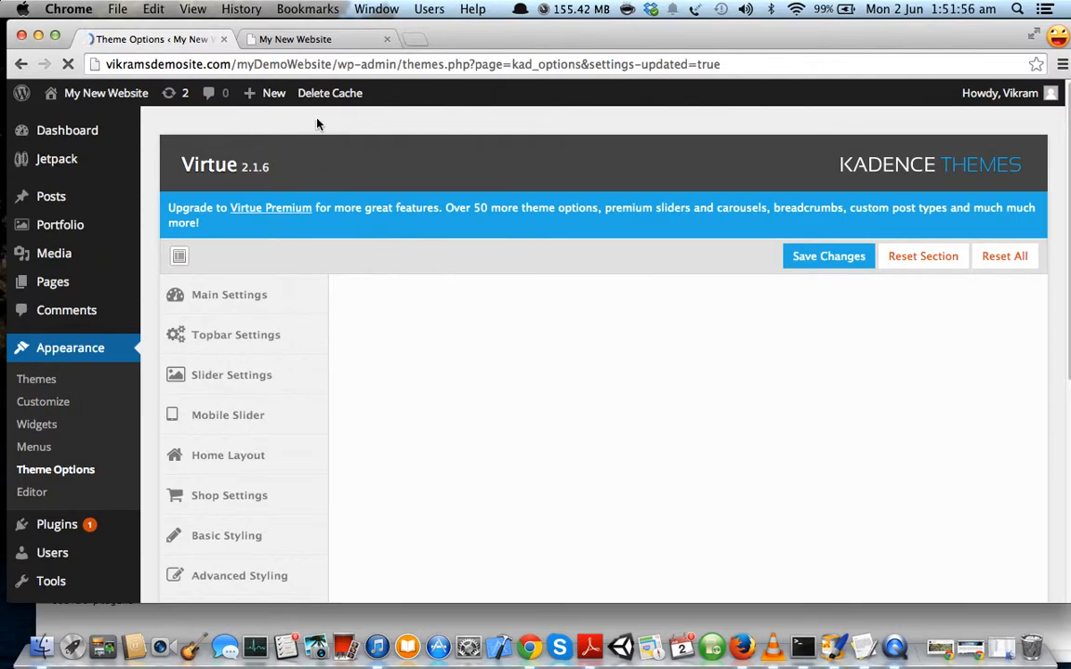
Reload the front page and check the menu lowered by the 60 spacing.
click(337, 41)
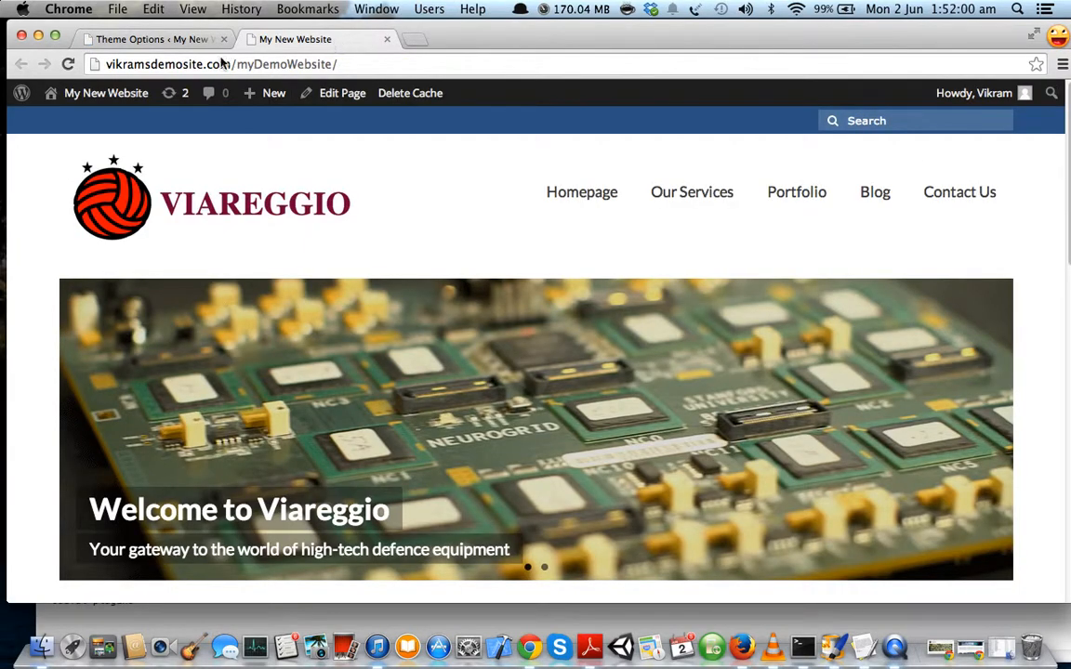
click(68, 67)
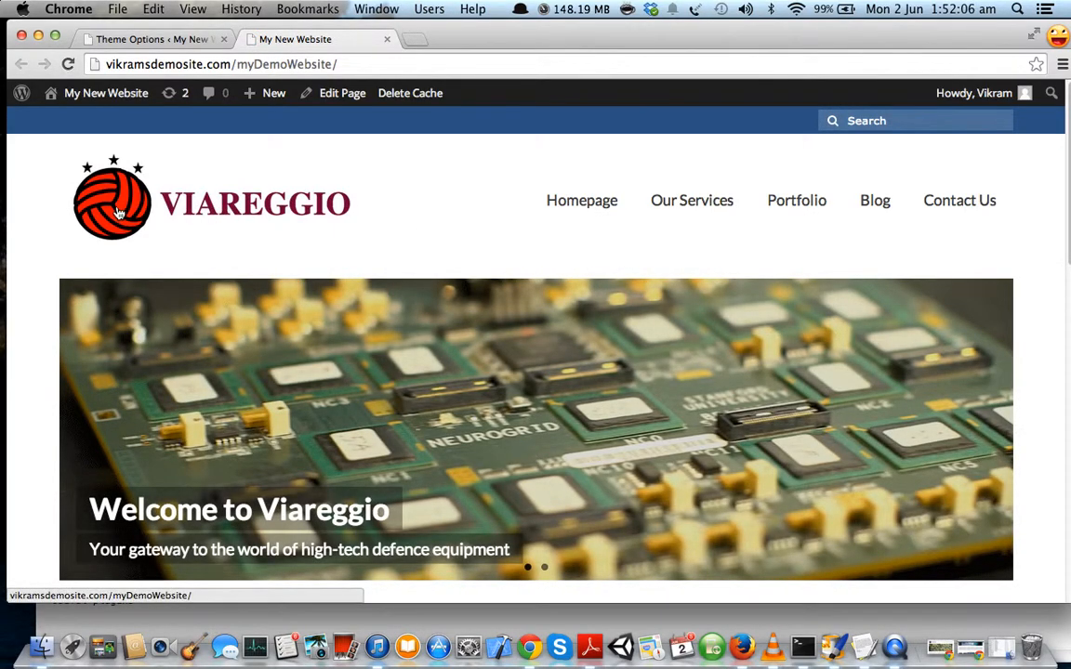
scroll(381, 230, down, 3)
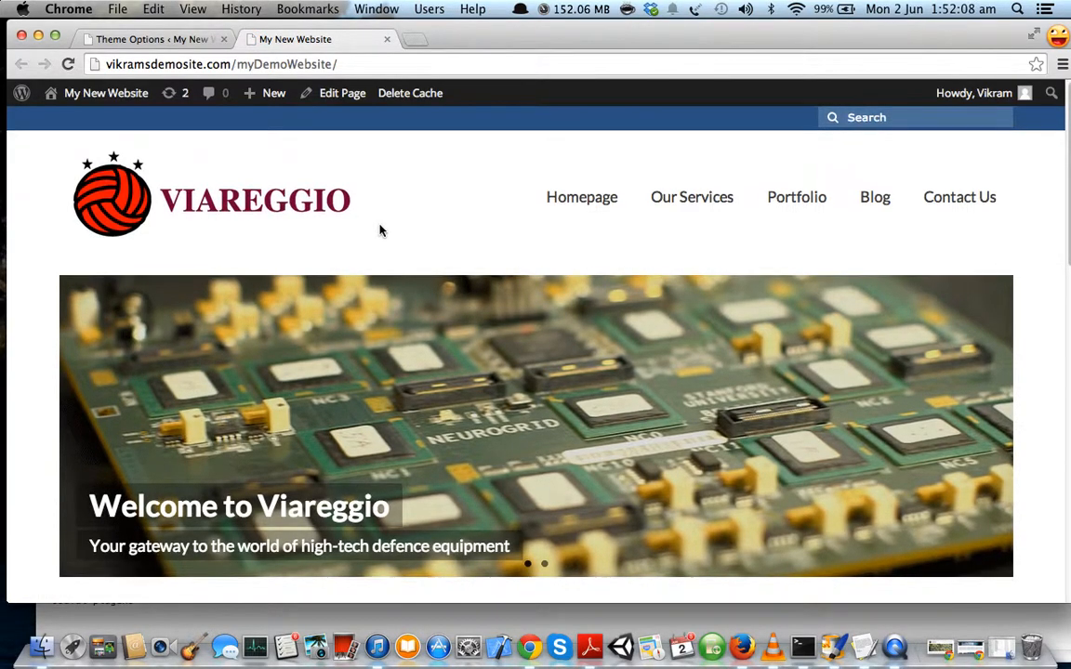
scroll(741, 334, down, 7)
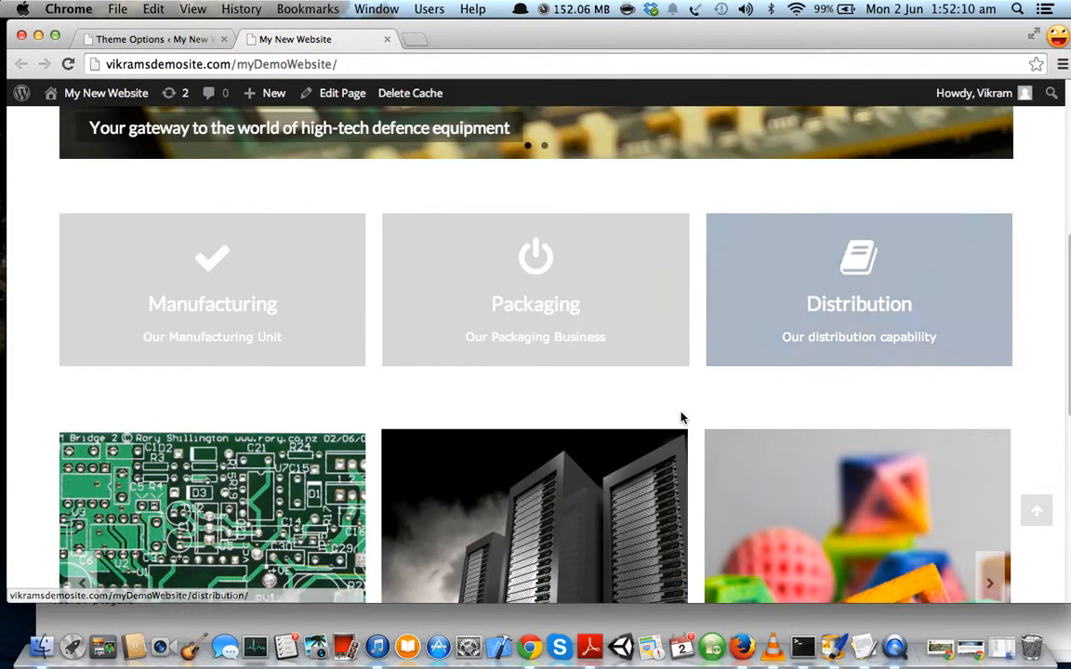
scroll(683, 420, up, 10)
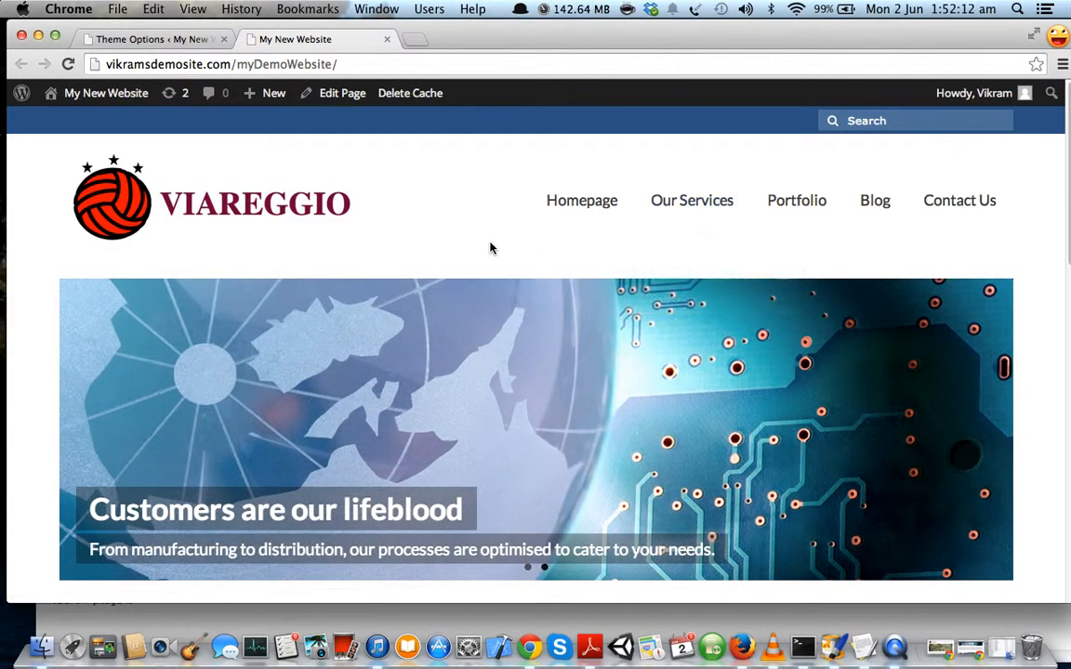
mouse_move(697, 210)
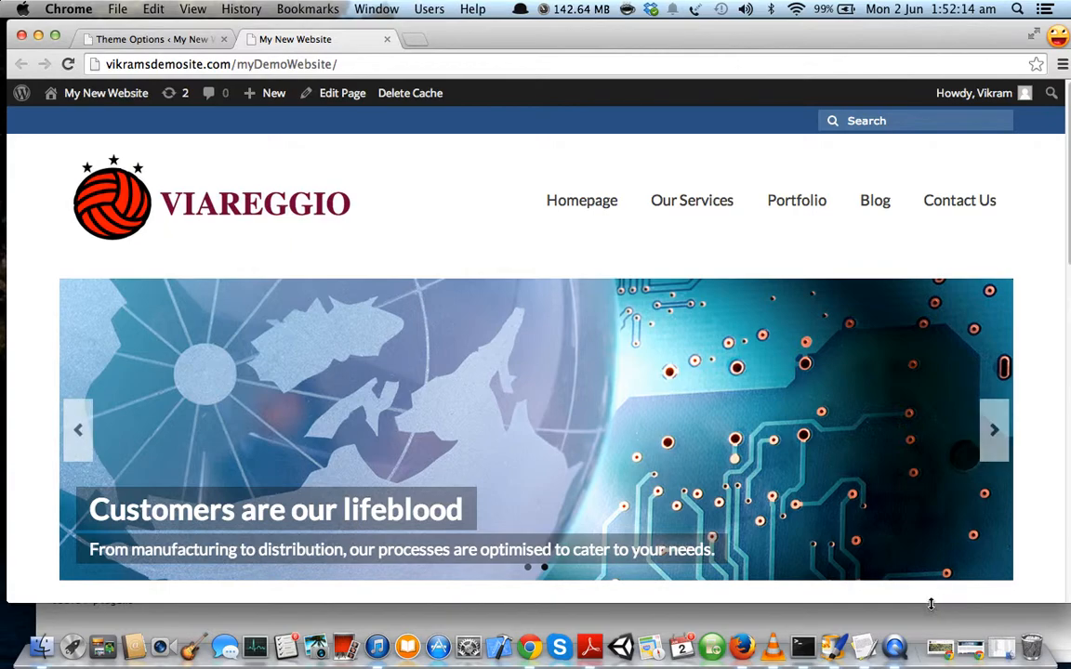
Open roadmap.txt, mark the Theme my login line, and minimize the notes.
click(872, 648)
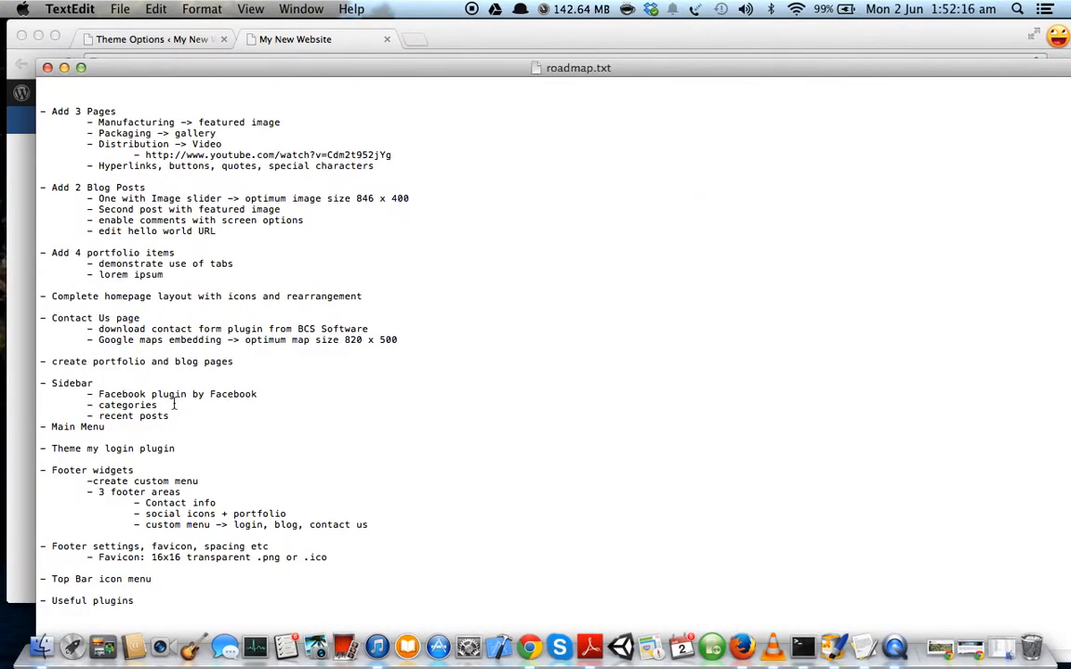
drag(176, 448, 26, 448)
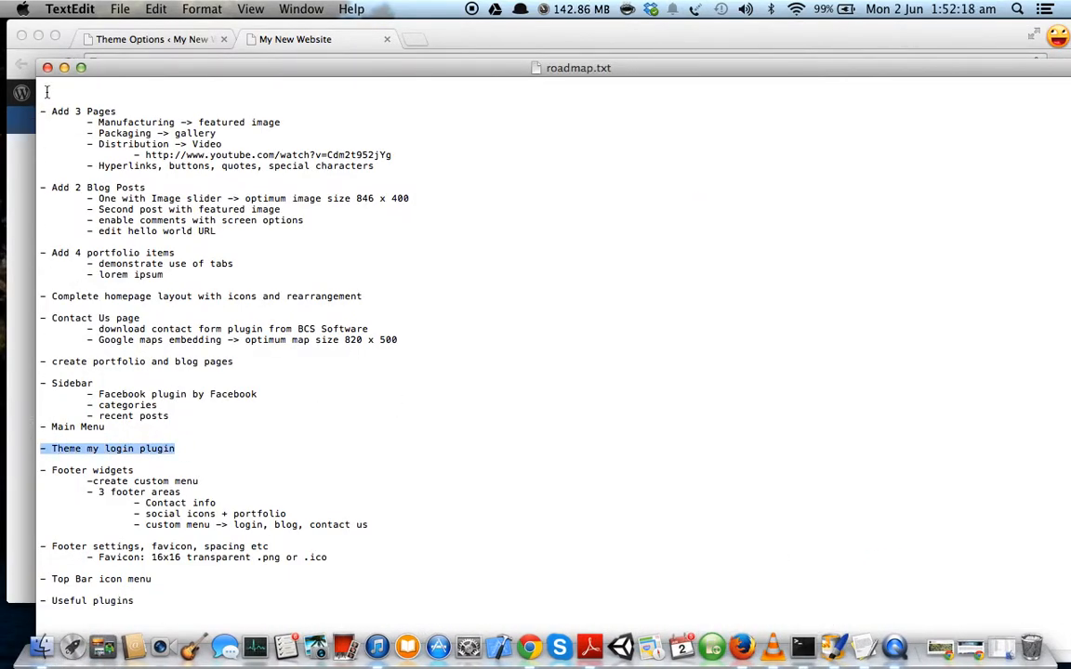
click(64, 68)
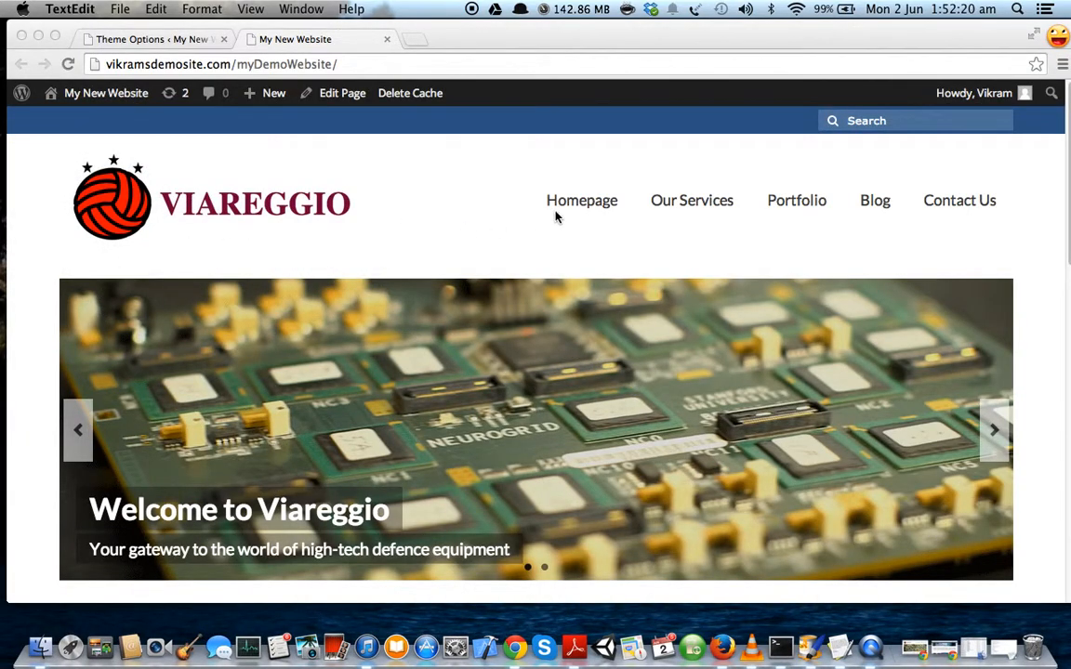
Return the address bar to the site URL and log out via the Howdy menu.
scroll(1014, 289, down, 3)
scroll(1045, 301, down, 3)
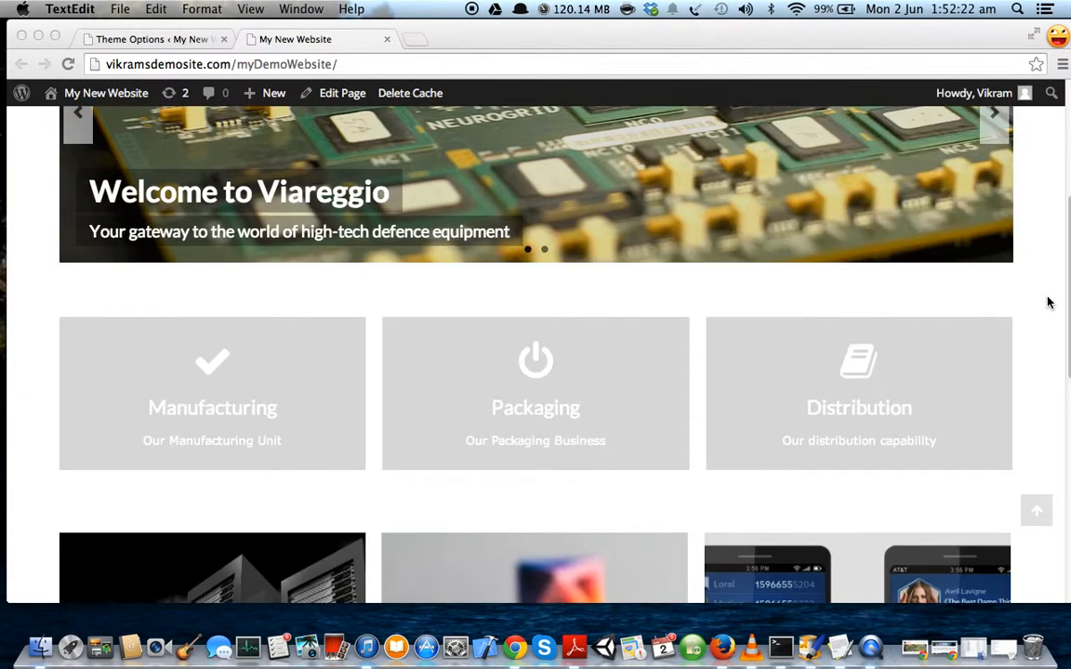
scroll(1049, 300, up, 6)
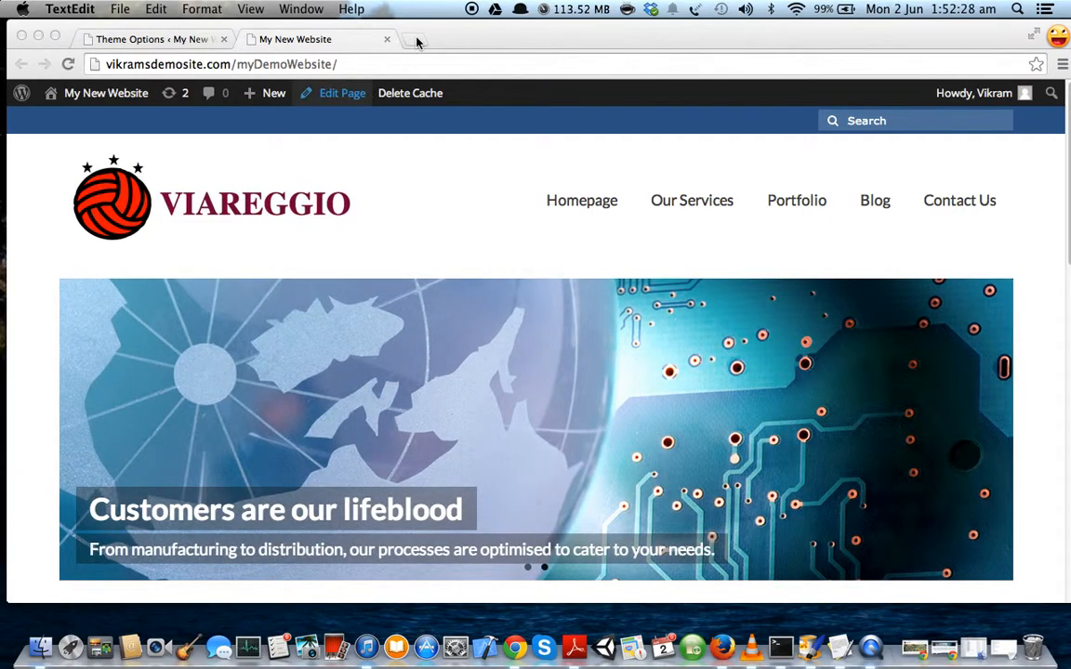
click(363, 65)
click(370, 64)
text(wp)
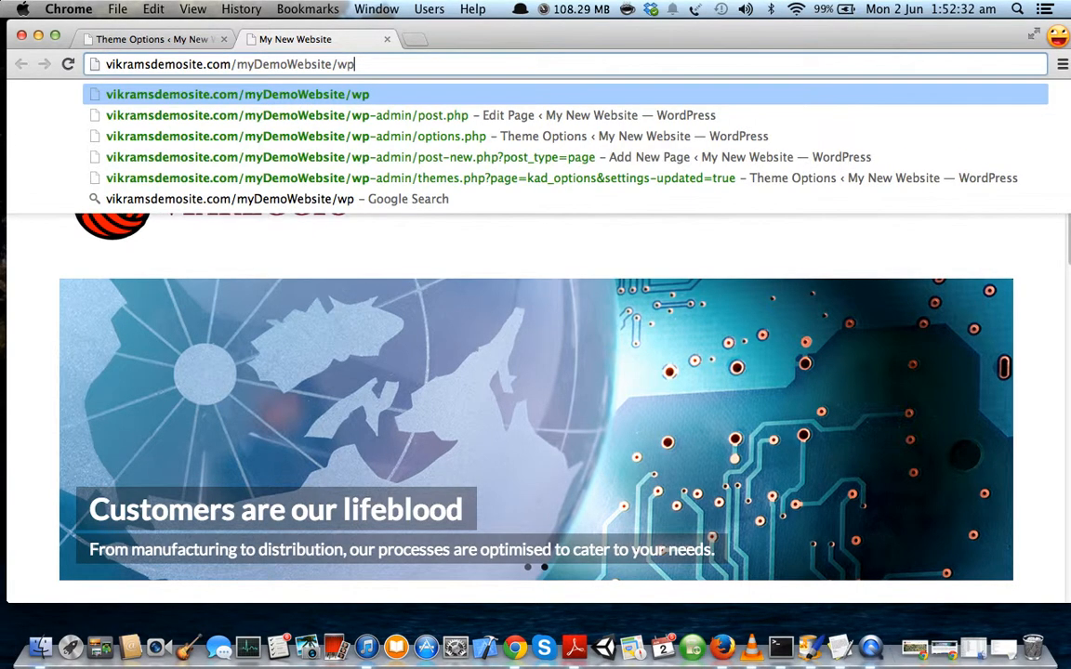
text(-admin)
key(BackSpace)
key(BackSpace)
key(BackSpace)
key(BackSpace)
key(BackSpace)
key(BackSpace)
key(BackSpace)
key(BackSpace)
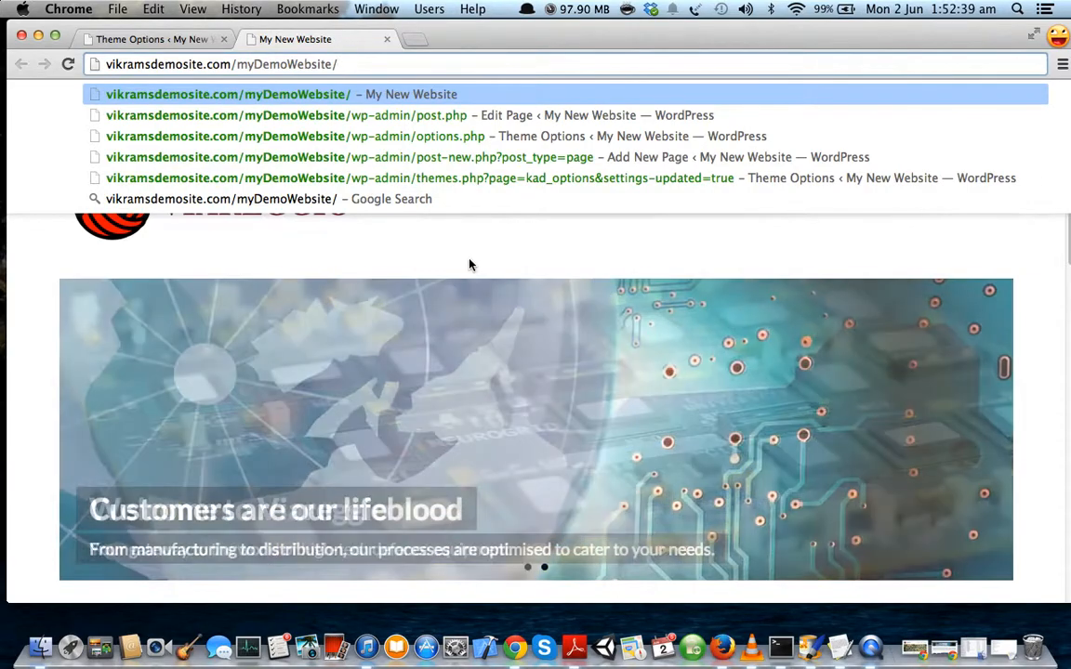
click(471, 260)
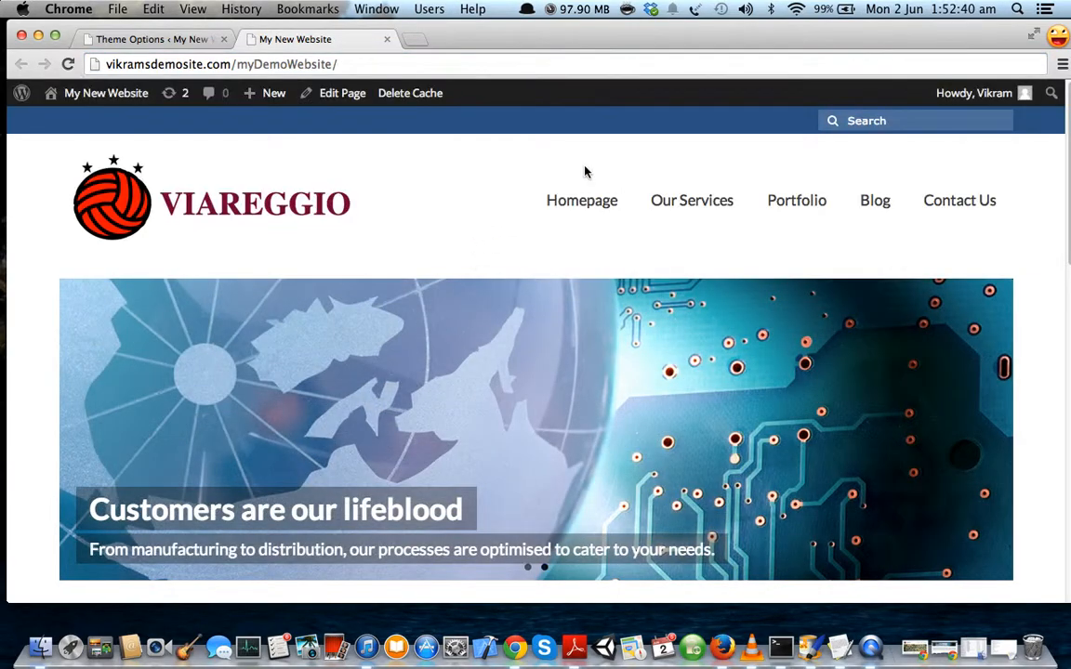
mouse_move(976, 92)
click(933, 193)
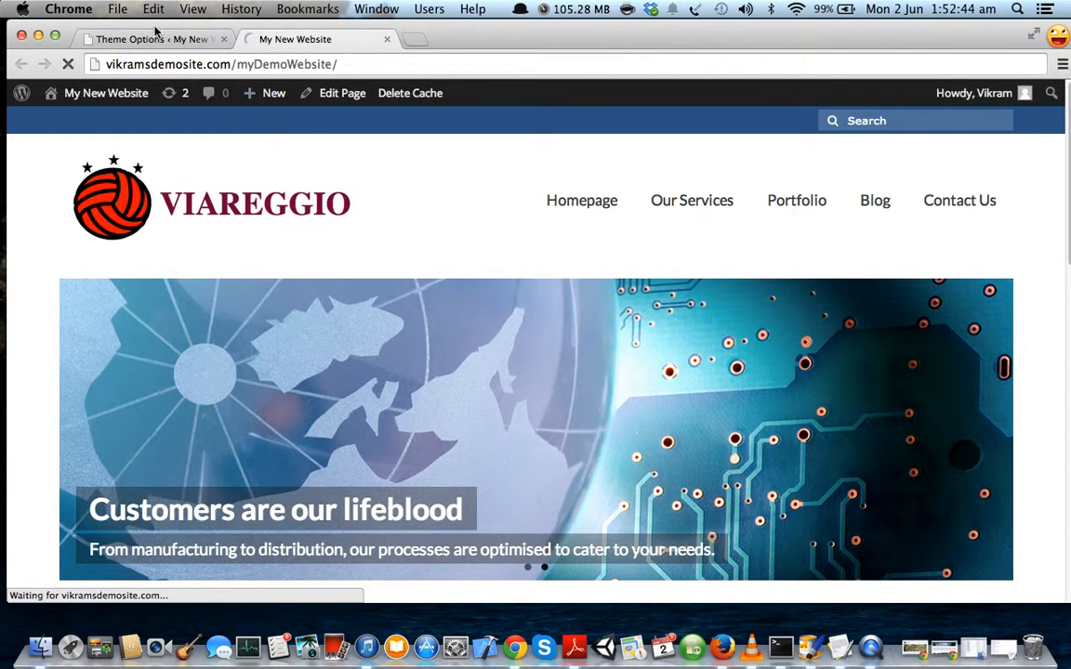
Close the Theme Options tab and sign in with the saved username and account password.
click(223, 39)
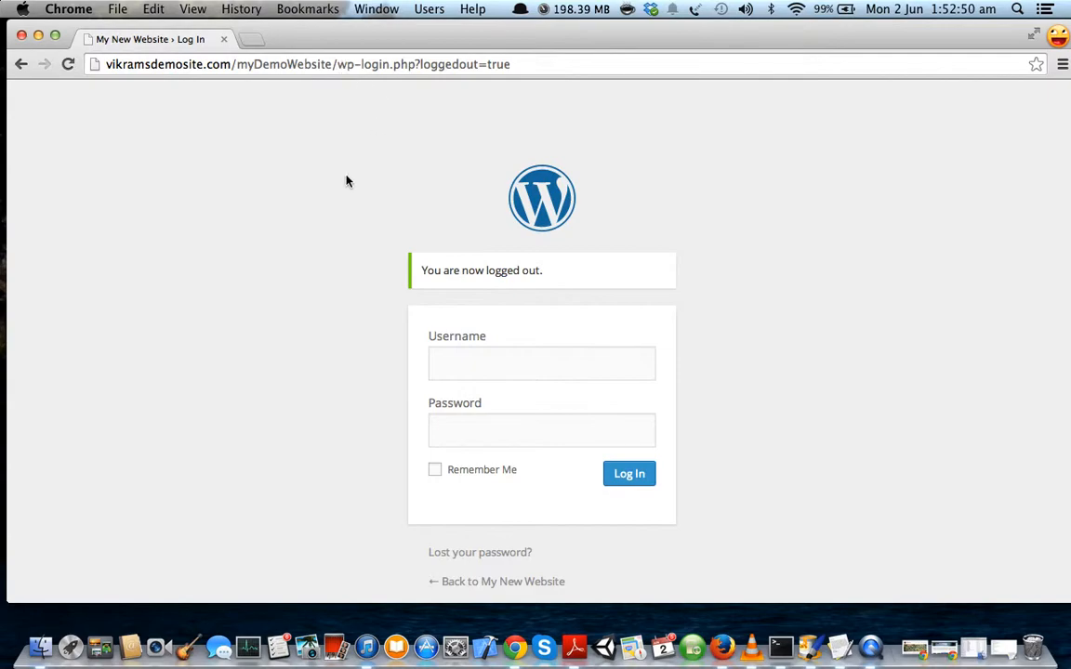
click(456, 361)
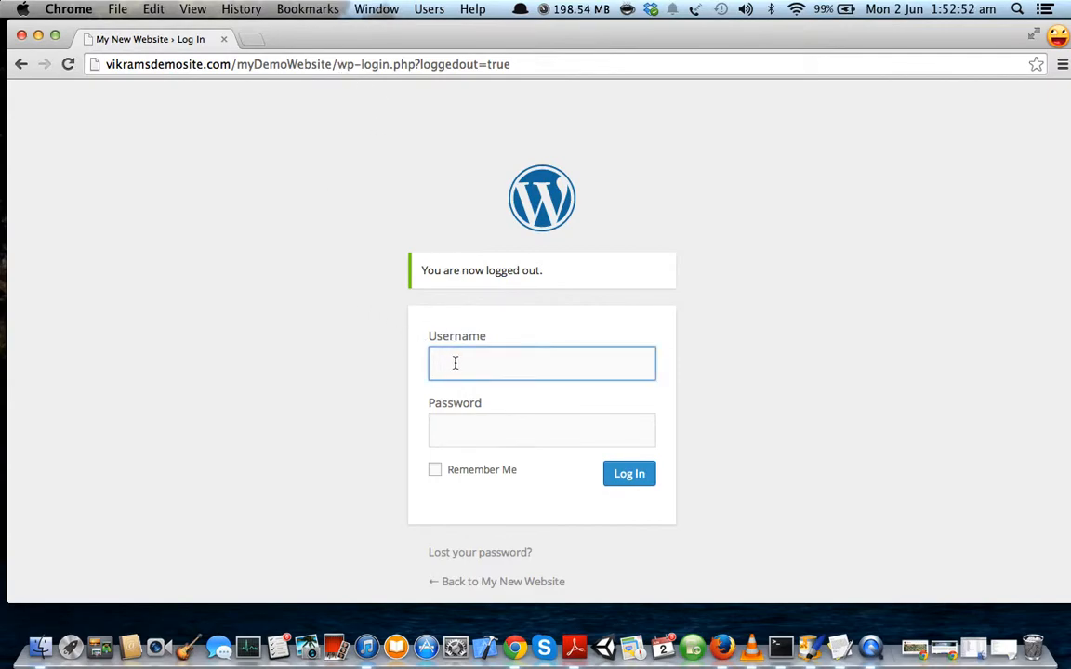
click(471, 442)
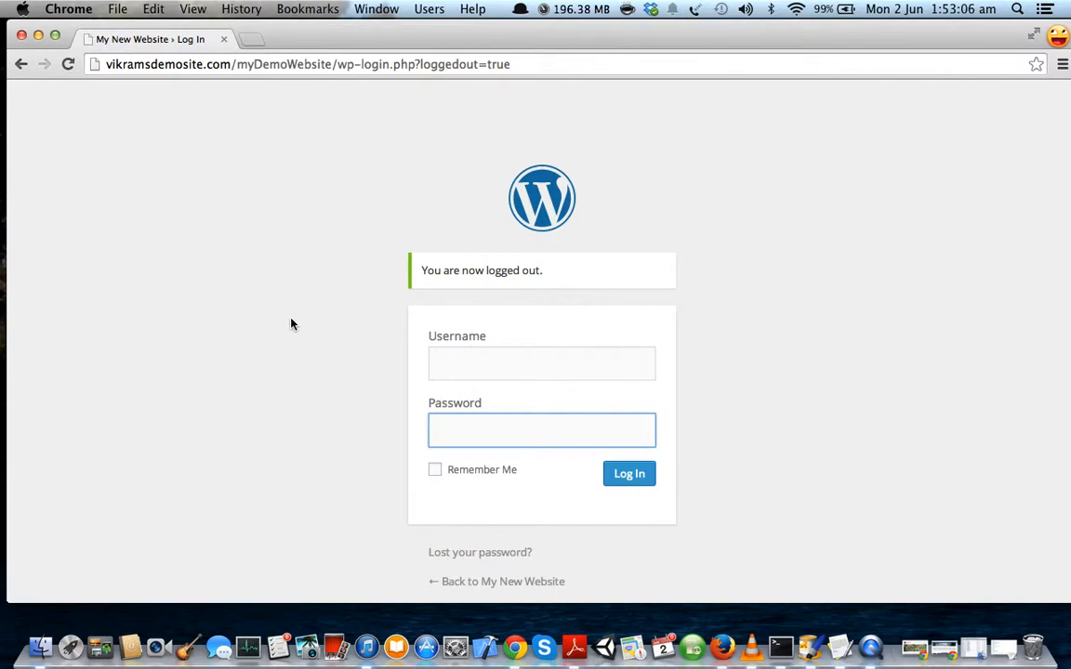
click(374, 64)
click(369, 72)
click(471, 366)
click(471, 366)
click(471, 393)
click(464, 442)
text(***********)
key(Return)
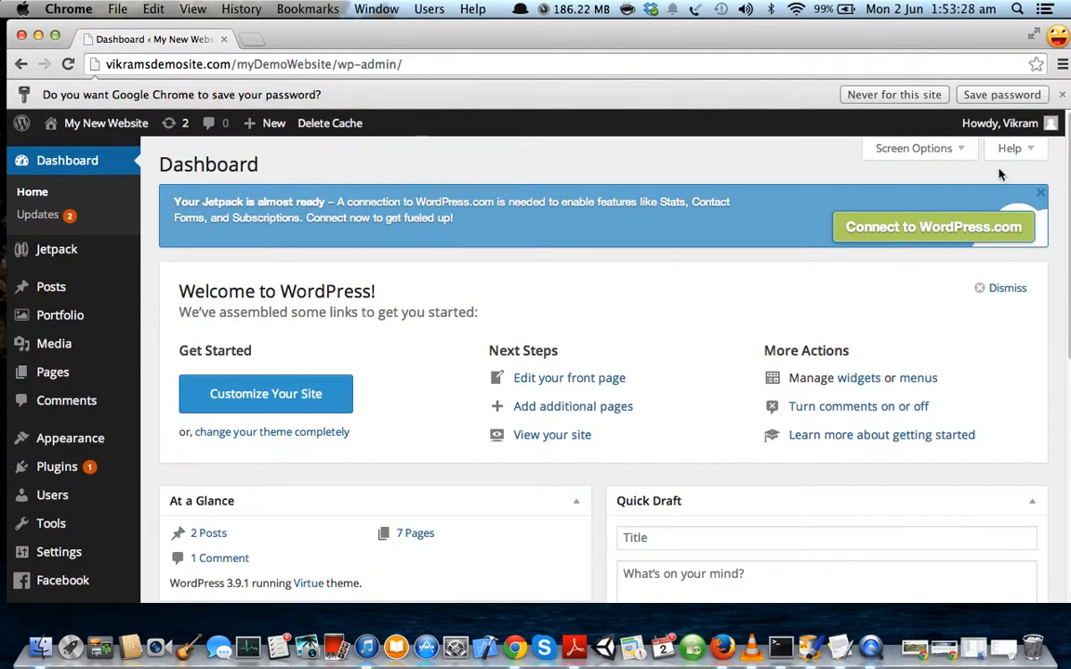
Dismiss the save-password bar and search Add New plugins for 'theme my logi'.
click(897, 94)
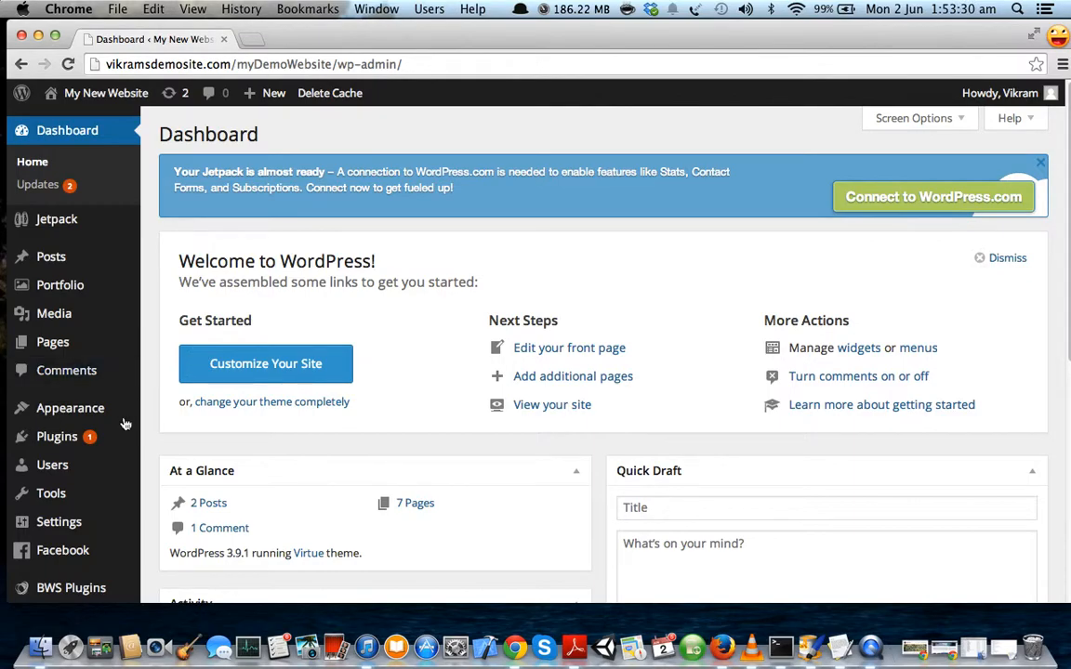
mouse_move(88, 441)
click(178, 463)
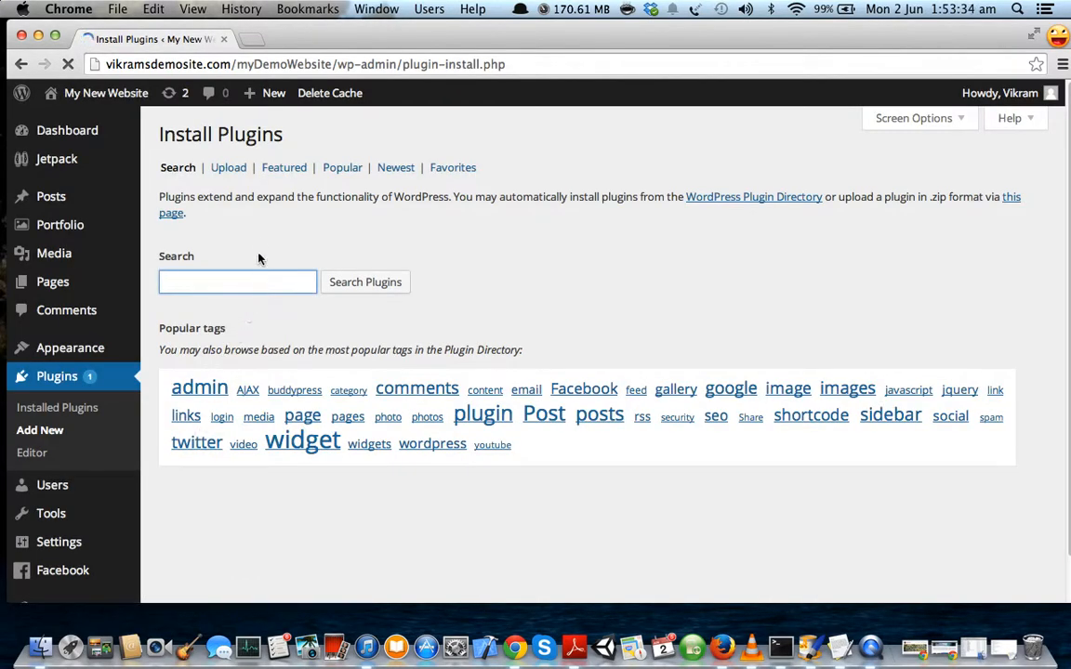
text(theme my login)
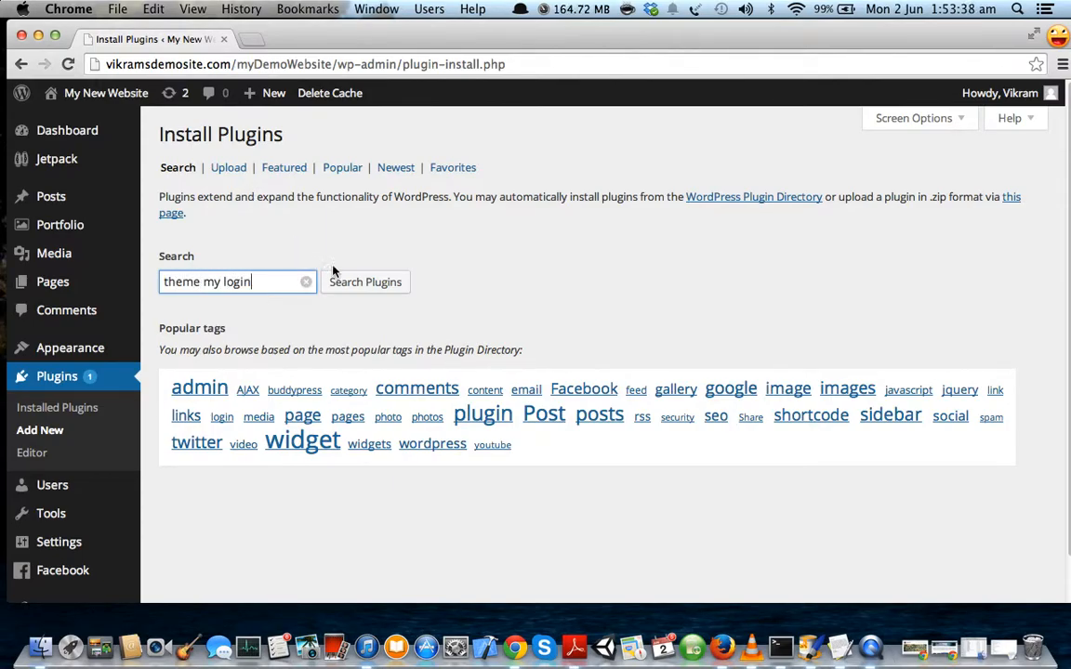
click(363, 281)
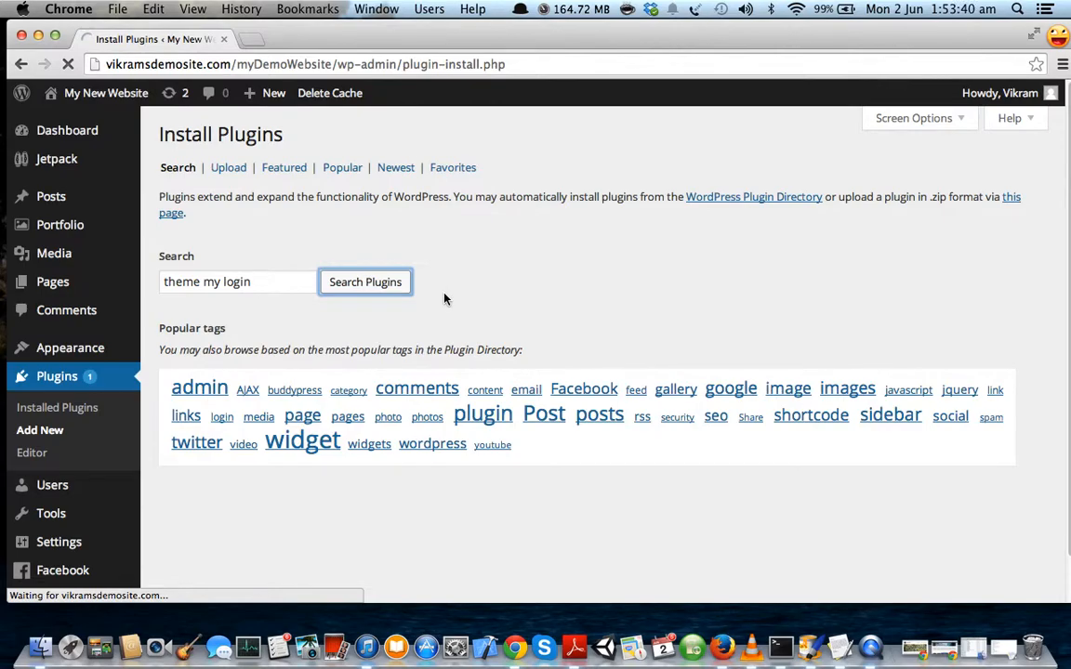
scroll(511, 303, down, 1)
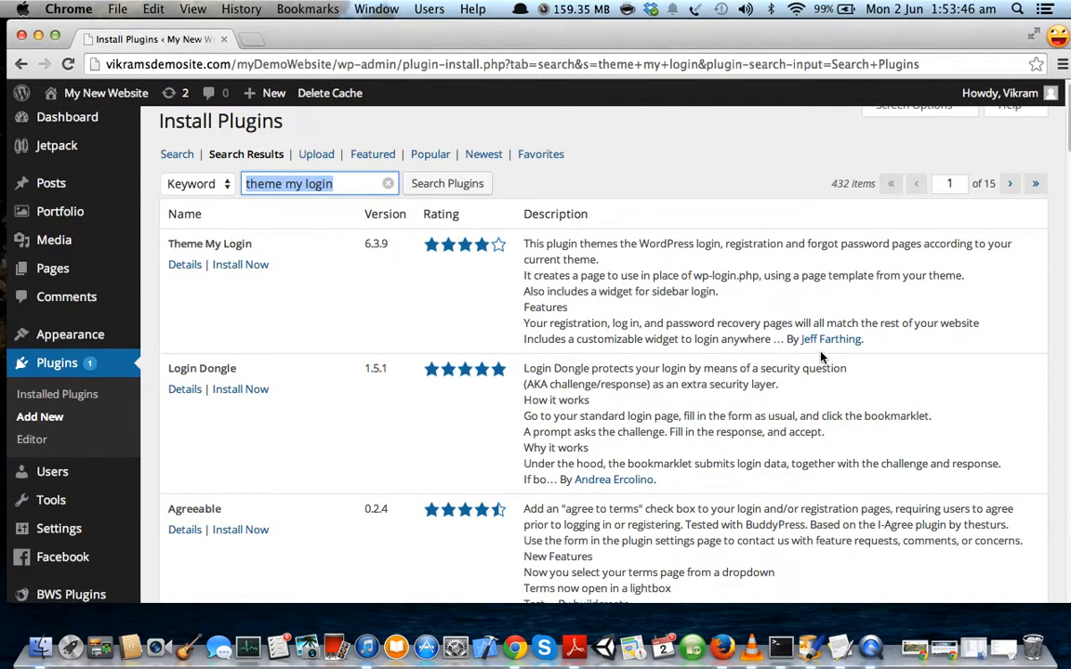
Install the Theme My Login plugin, confirm, and activate it.
drag(169, 246, 254, 246)
click(249, 268)
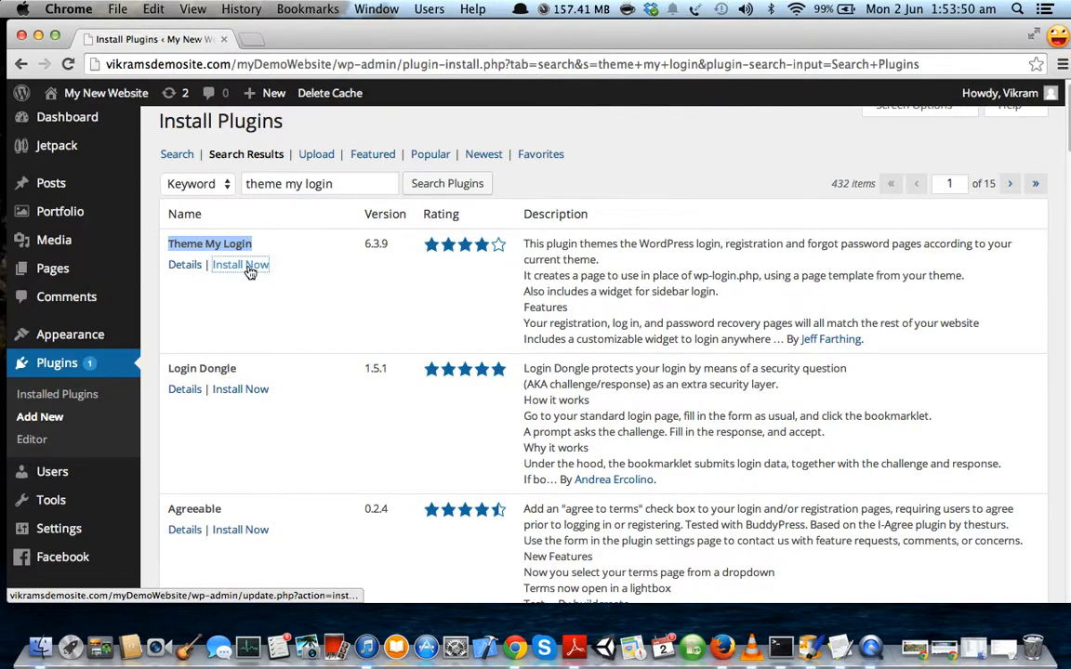
click(660, 242)
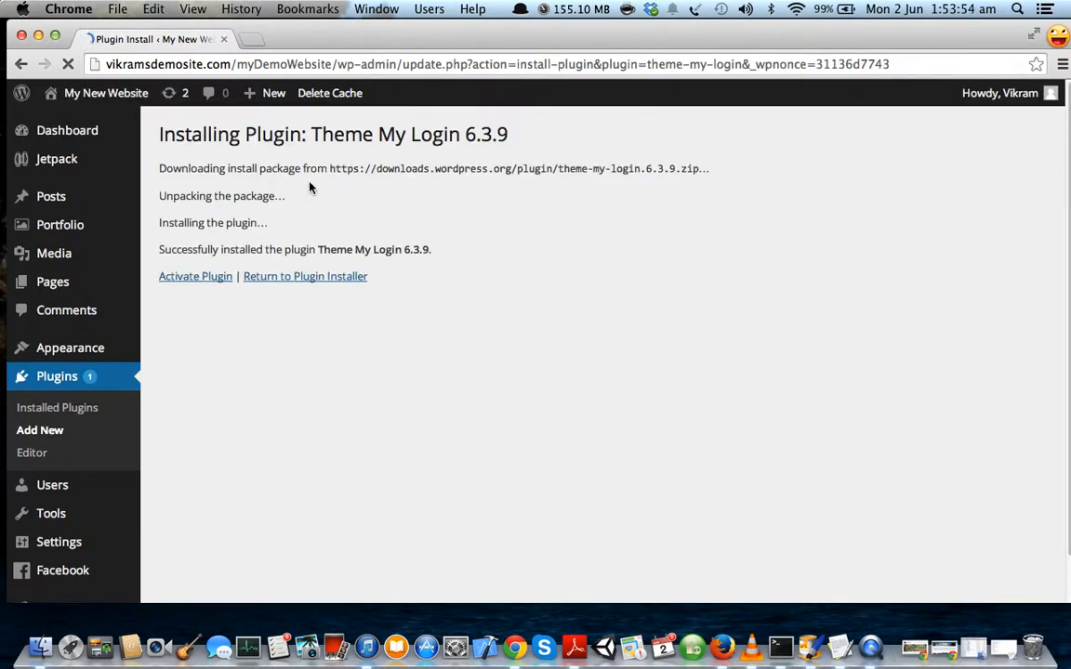
click(195, 277)
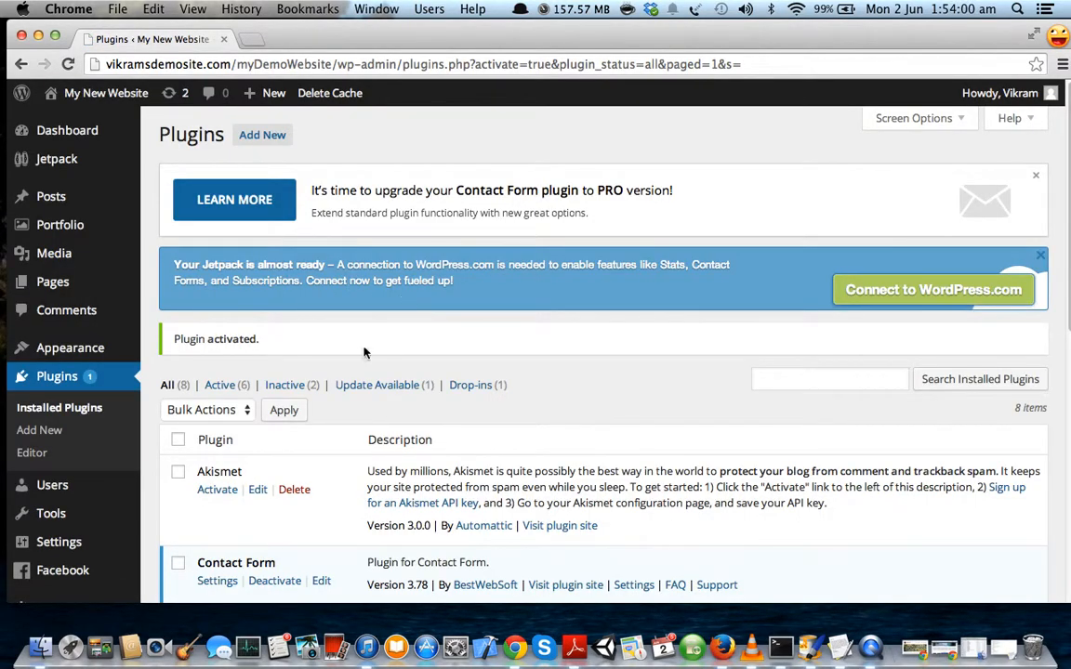
Log out from the Howdy menu to reach the site's new themed login page.
scroll(311, 351, down, 1)
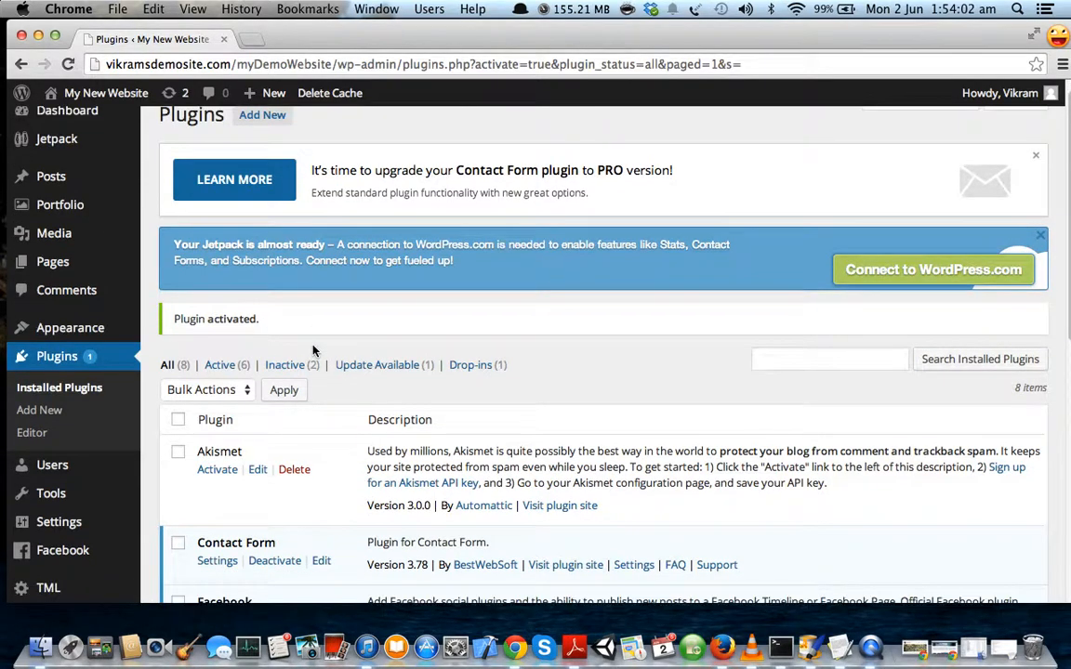
scroll(294, 379, up, 1)
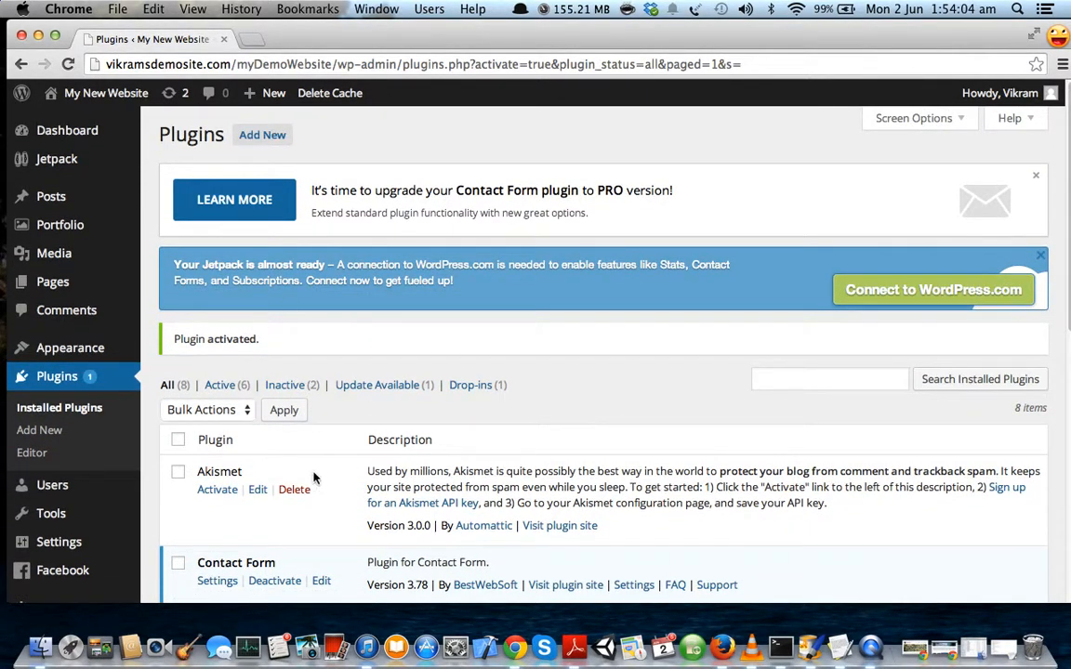
scroll(279, 332, down, 3)
drag(170, 248, 263, 248)
scroll(280, 327, down, 4)
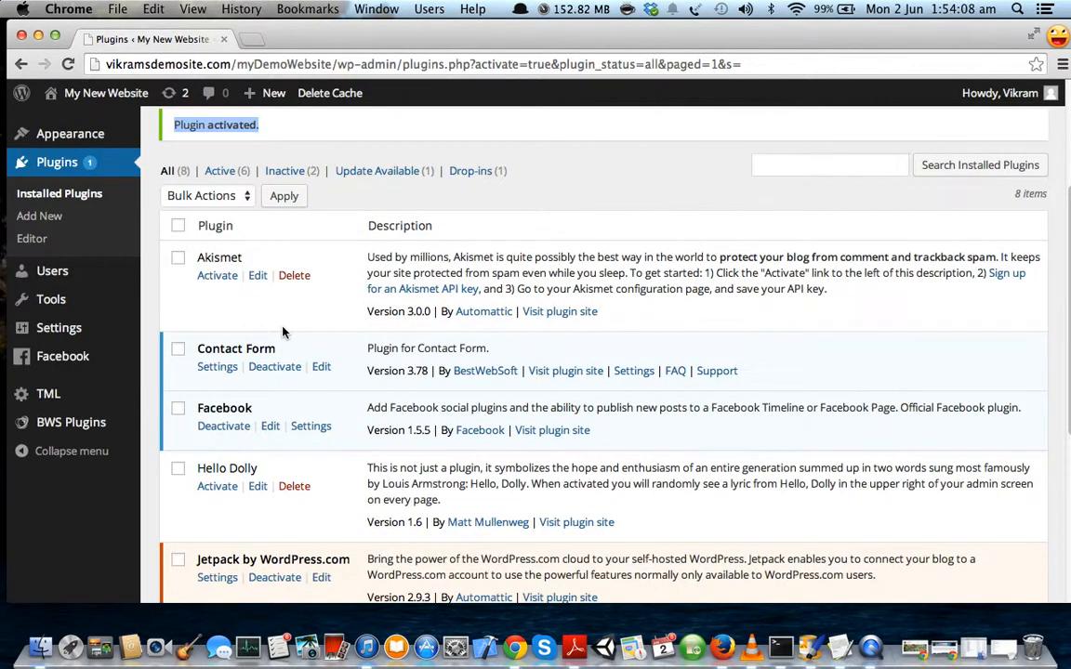
scroll(284, 332, down, 4)
scroll(284, 332, up, 10)
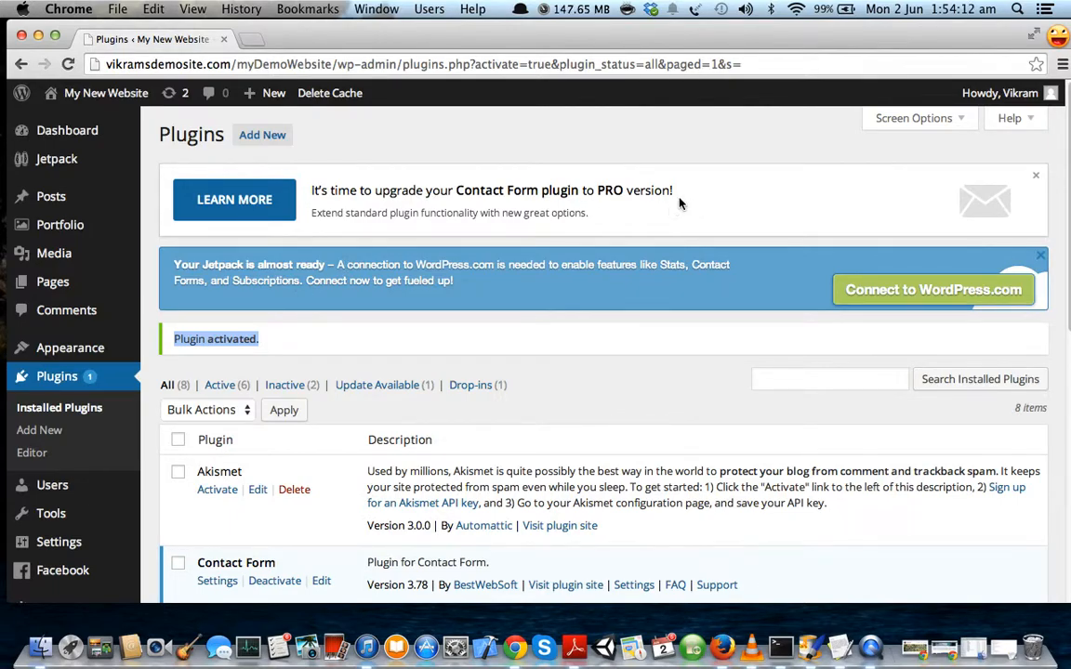
mouse_move(1000, 93)
click(957, 193)
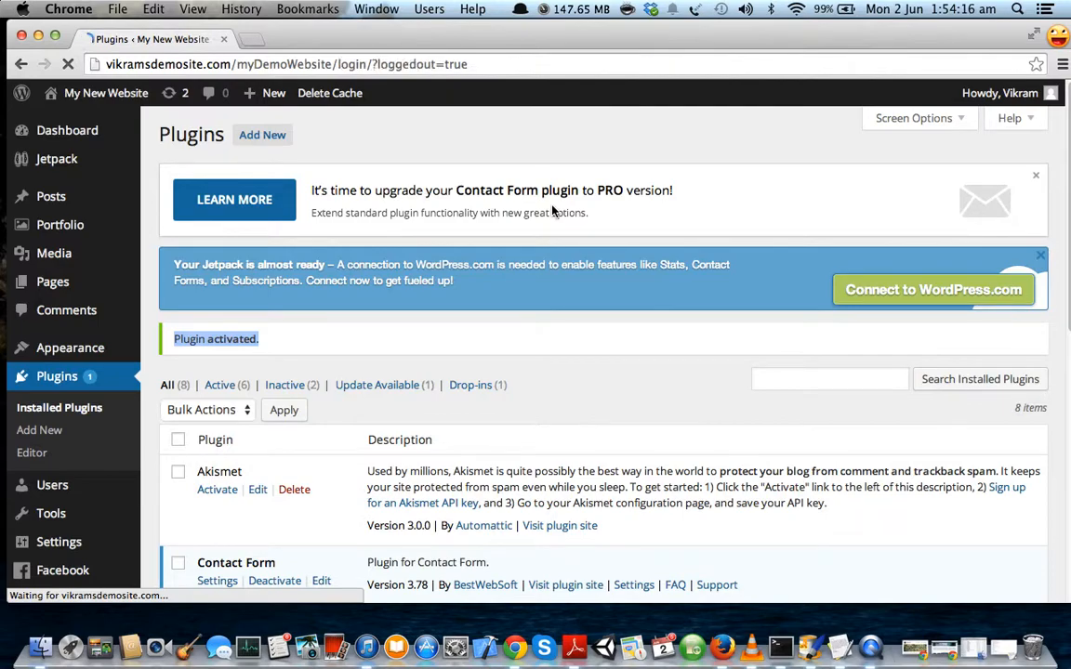
Strip '?loggedout=true' from the address to load the site's plain /login page.
scroll(491, 278, down, 5)
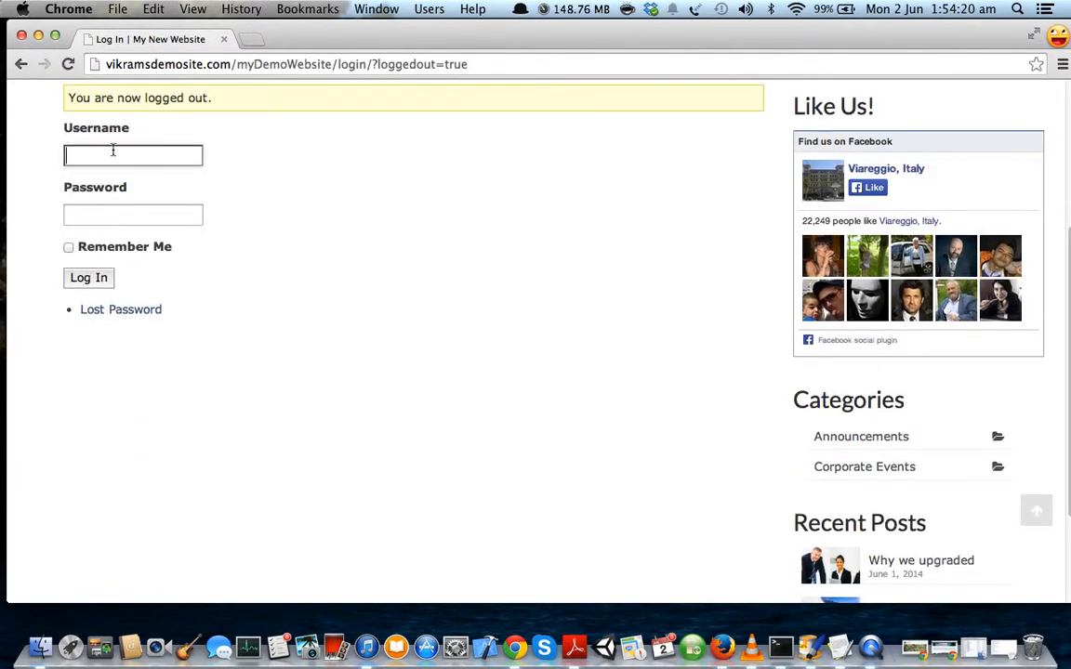
scroll(105, 146, up, 5)
scroll(382, 346, down, 2)
scroll(382, 346, up, 2)
drag(369, 64, 561, 65)
key(BackSpace)
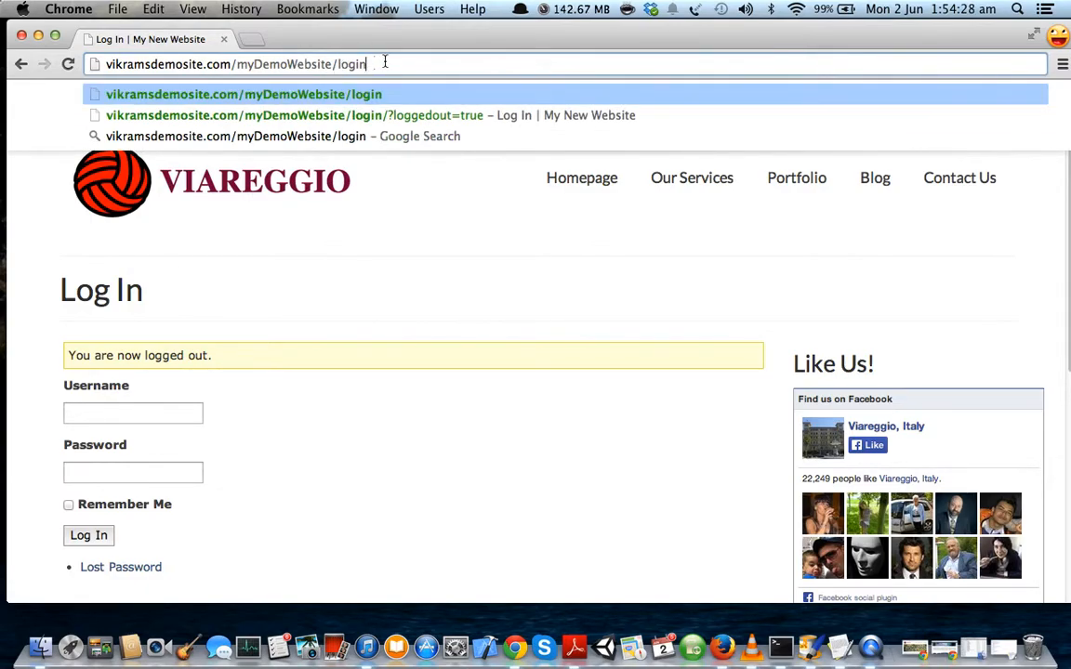
key(Return)
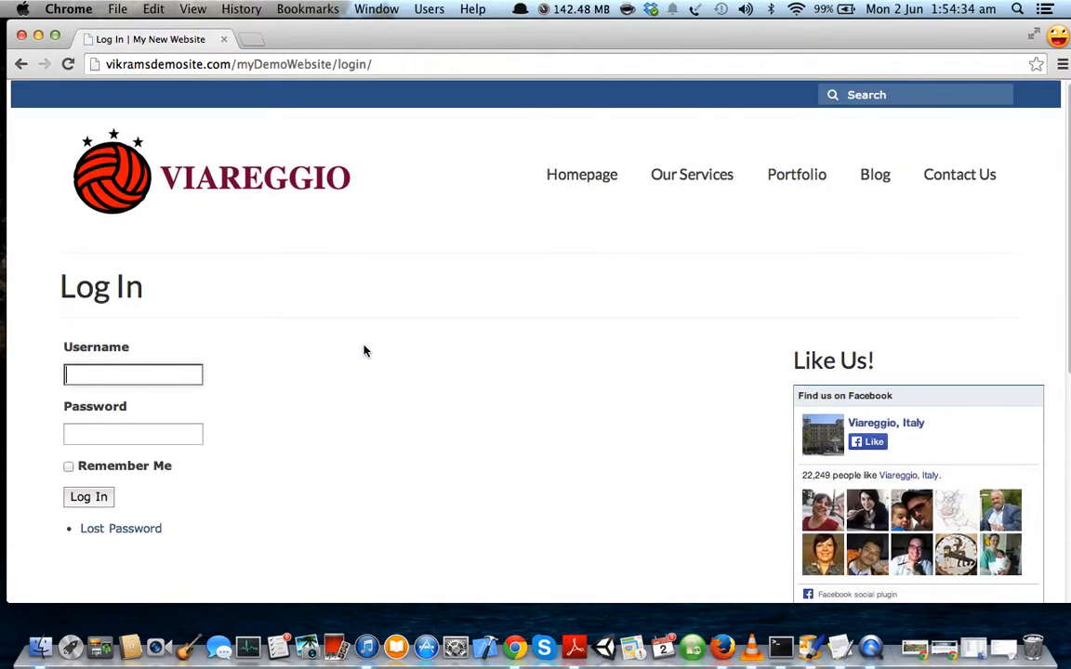
Sign in on the themed login page with the suggested username and the account password.
scroll(365, 351, down, 1)
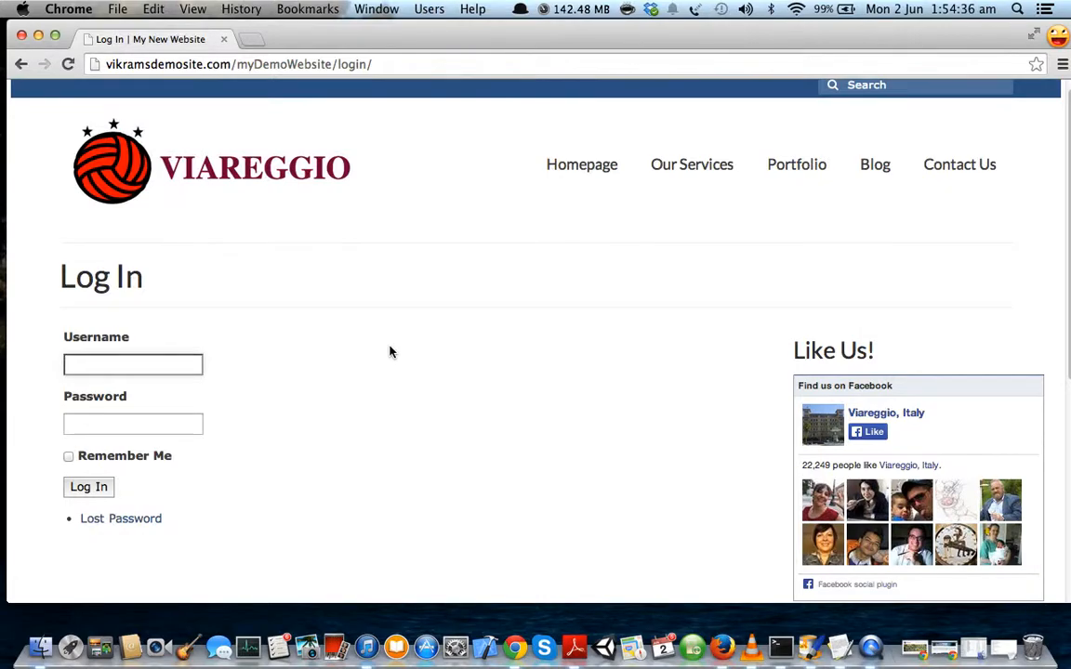
scroll(389, 351, up, 1)
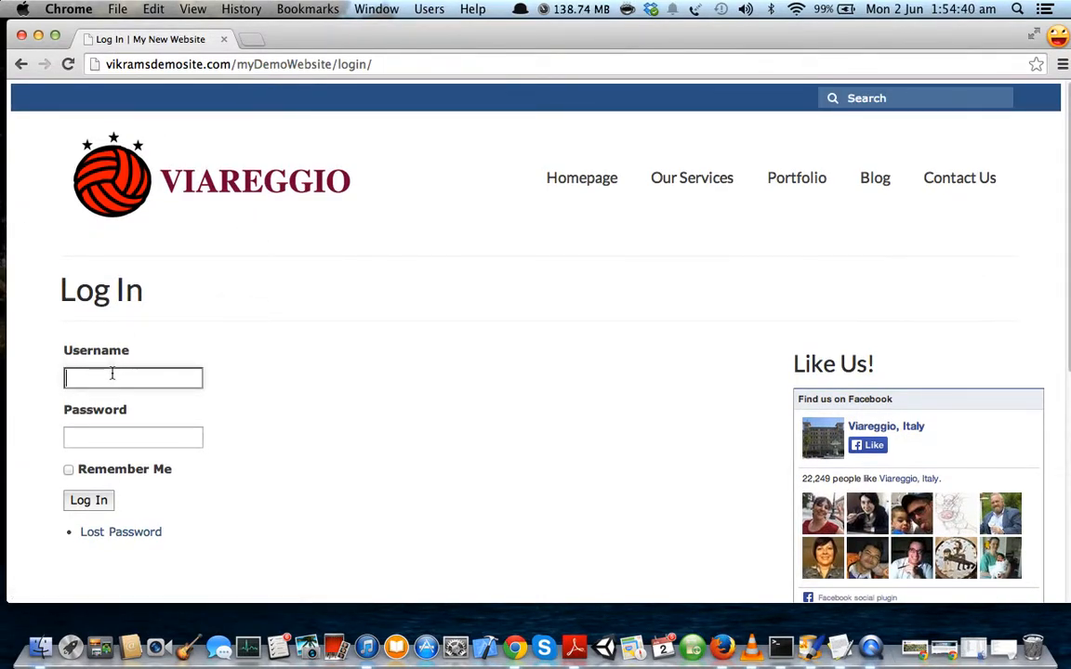
text(svra)
key(Down)
key(Tab)
text(••••••••)
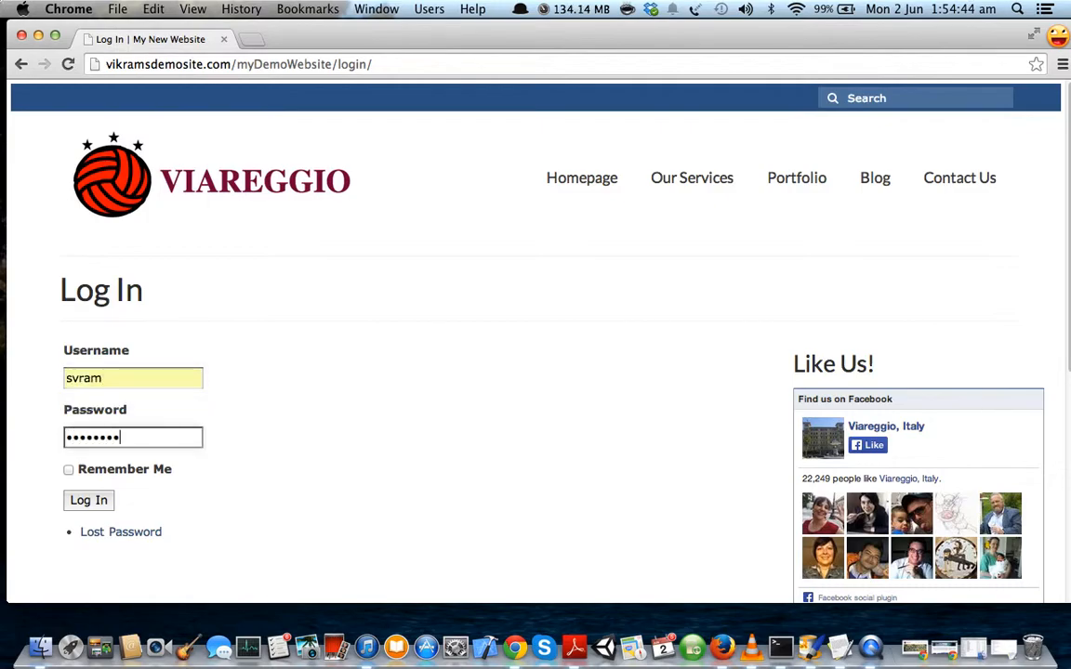
text(•••)
key(Return)
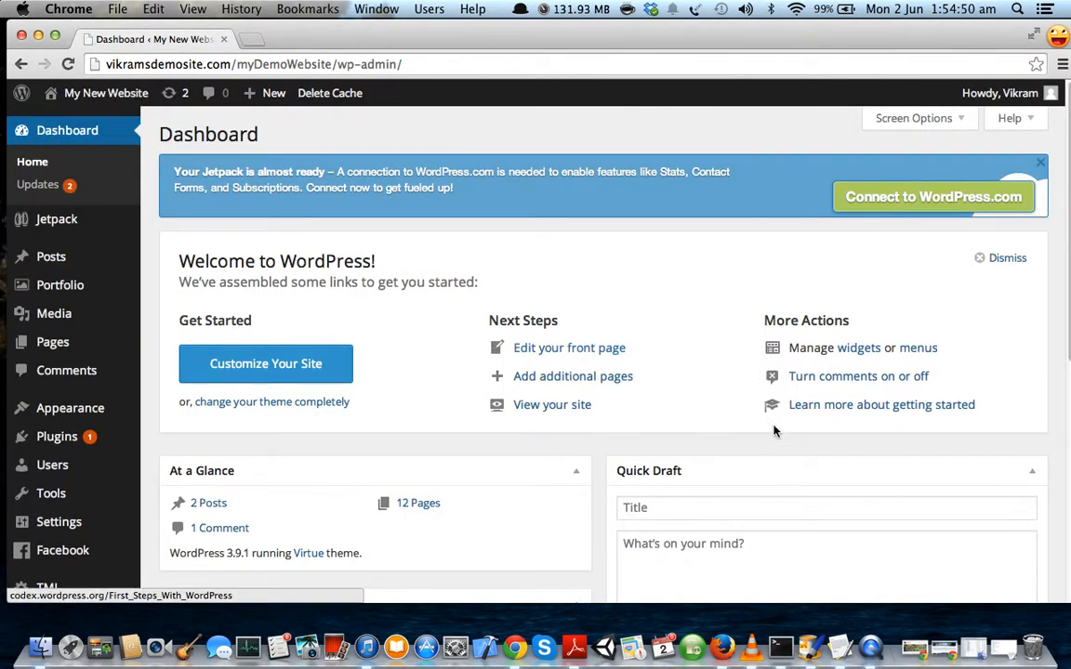
click(839, 648)
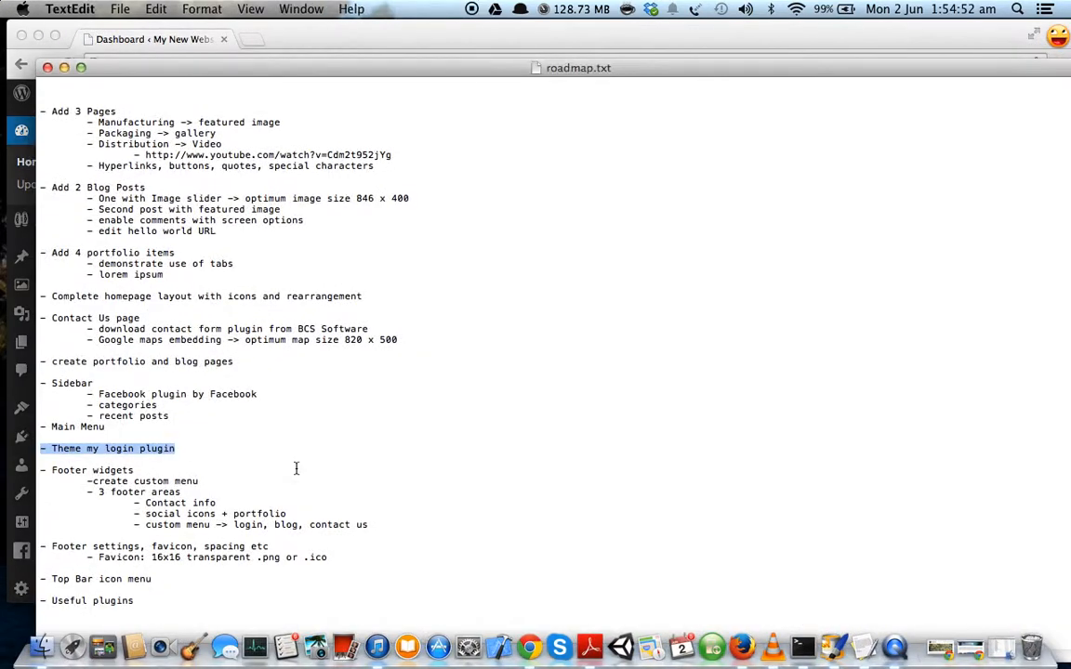
click(230, 466)
drag(41, 469, 160, 481)
drag(260, 509, 358, 522)
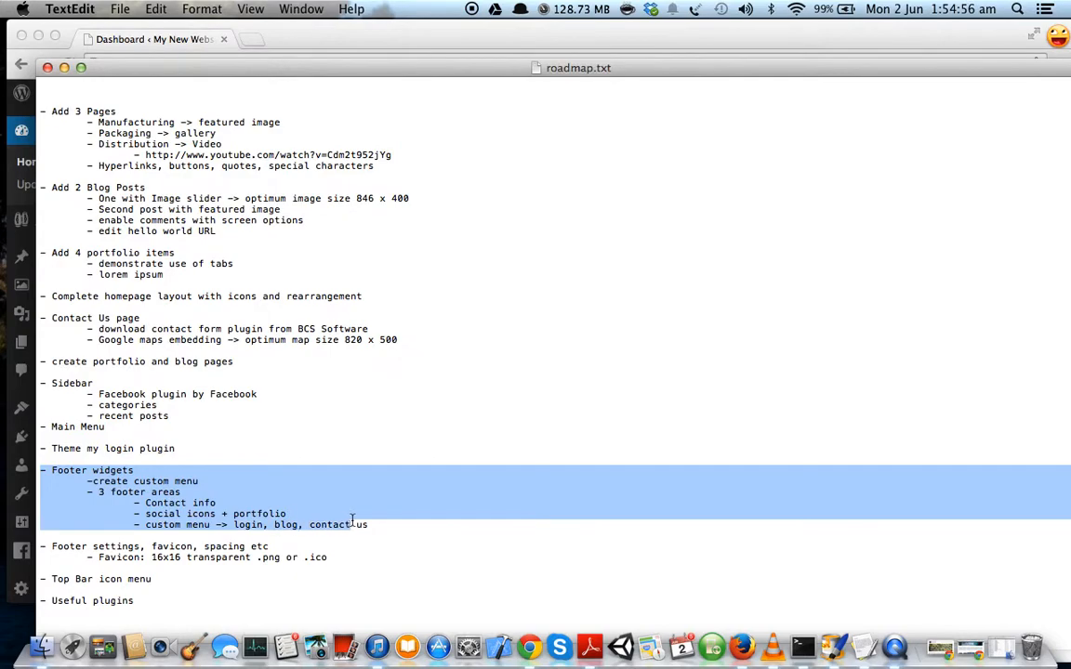
click(352, 492)
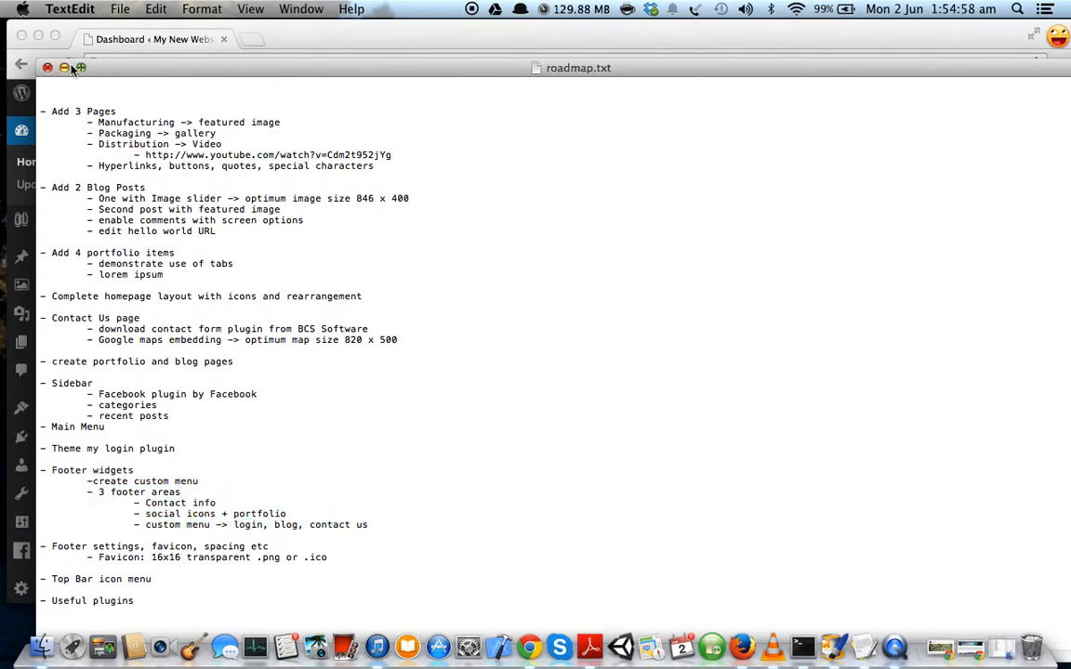
click(195, 41)
scroll(440, 306, down, 1)
scroll(442, 307, up, 1)
Open the live Viareggio site in a new browser tab via Visit Site.
scroll(442, 288, down, 1)
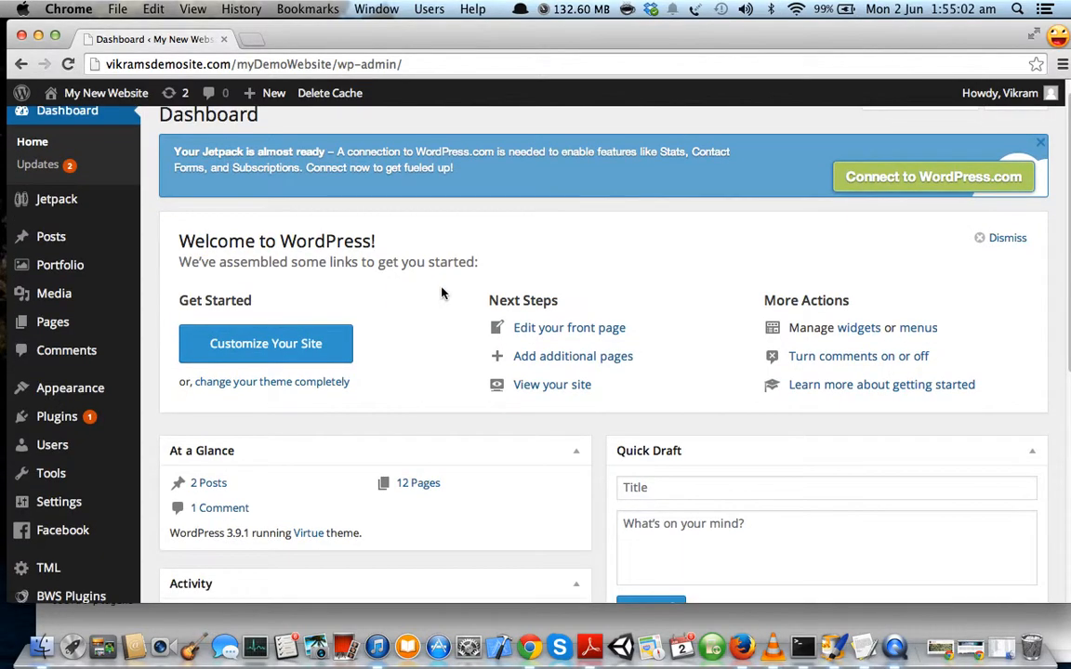
mouse_move(93, 93)
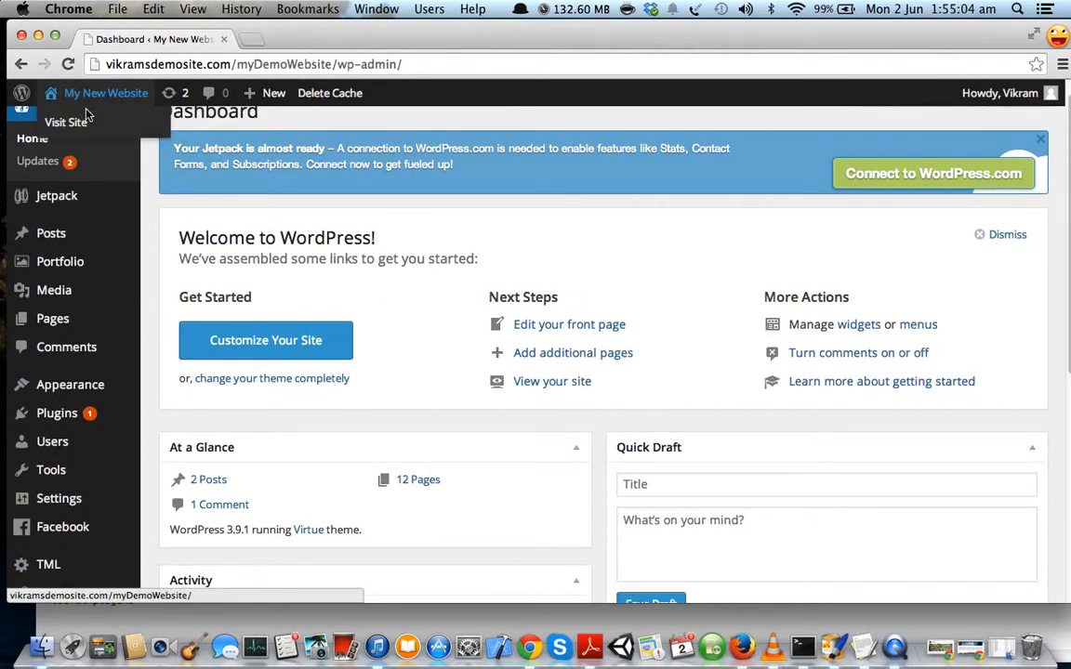
super+click(65, 121)
click(279, 41)
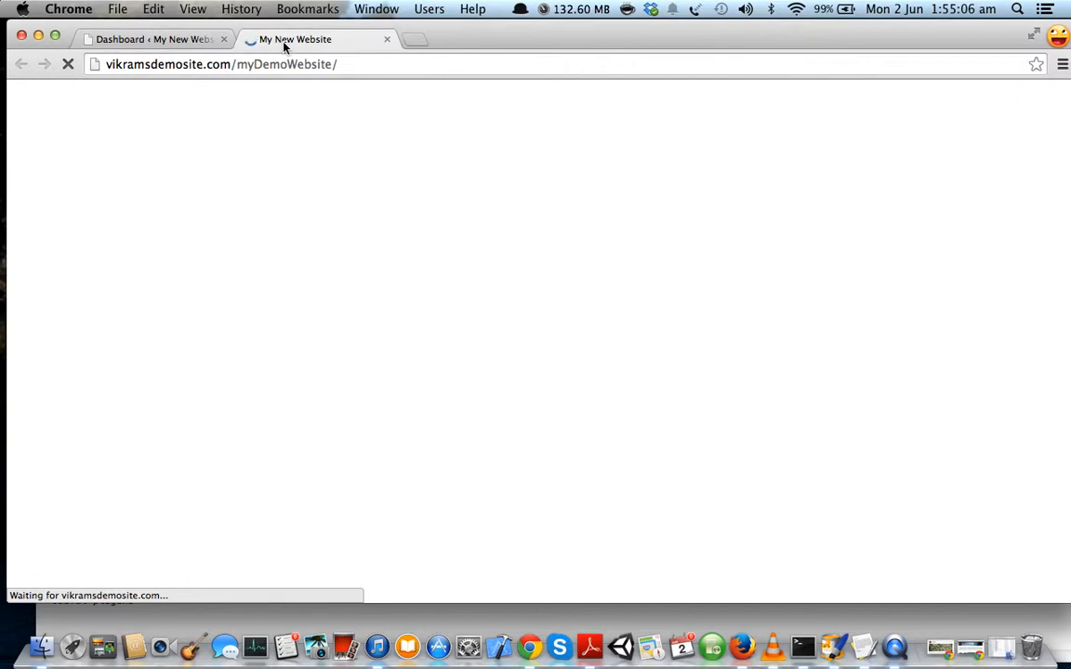
Check the live footer, which shows only a copyright line, then return to the Dashboard.
scroll(65, 227, down, 15)
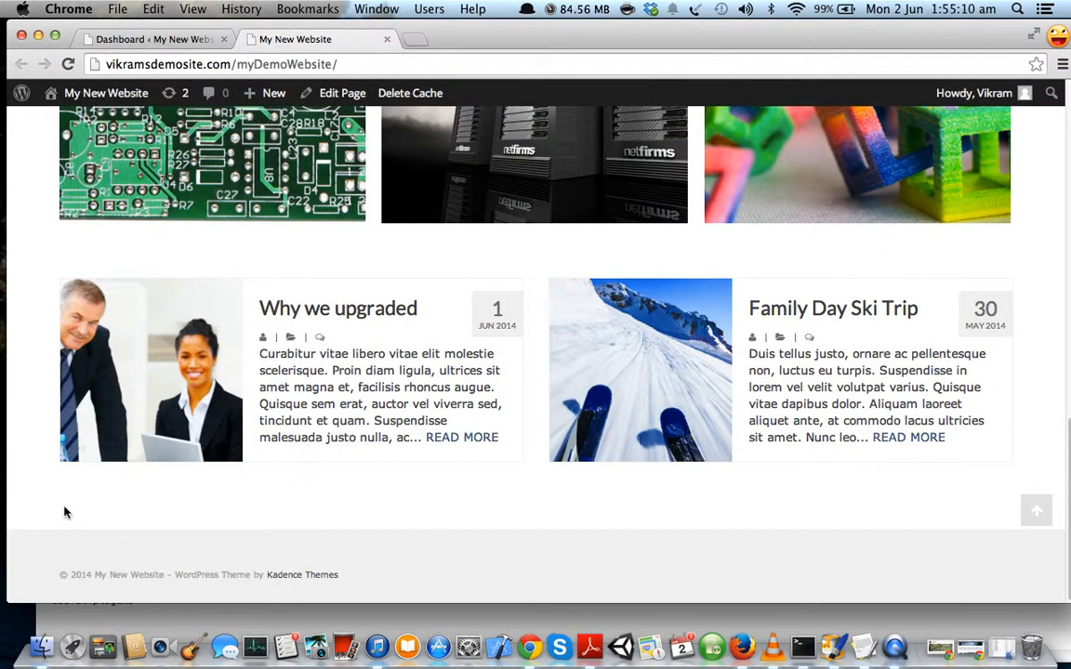
drag(65, 500, 53, 513)
click(74, 513)
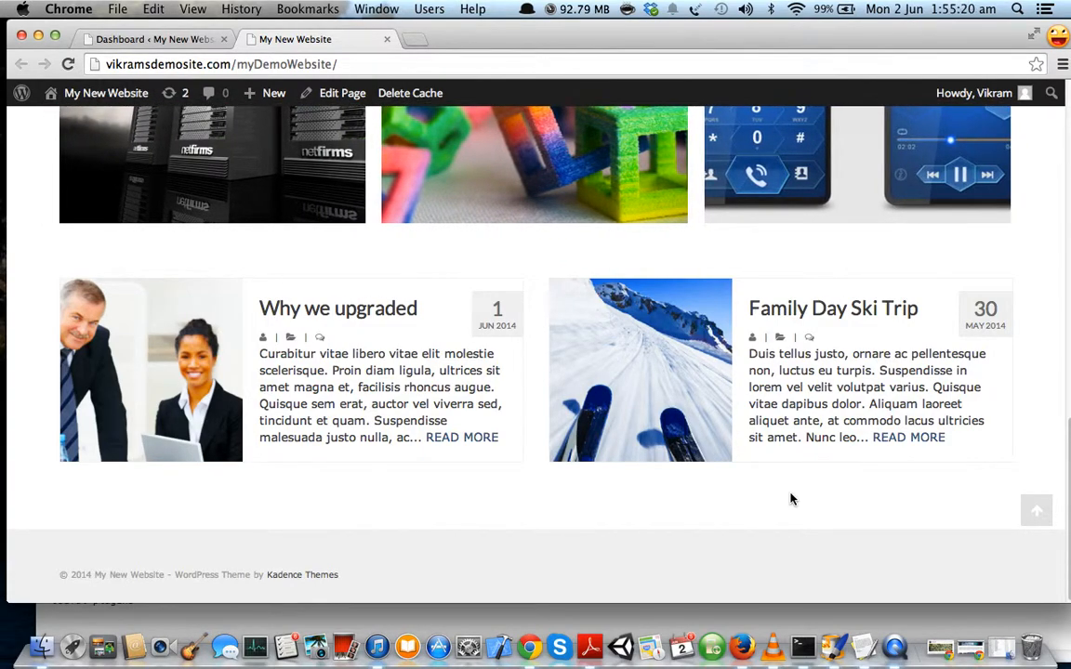
scroll(788, 501, up, 10)
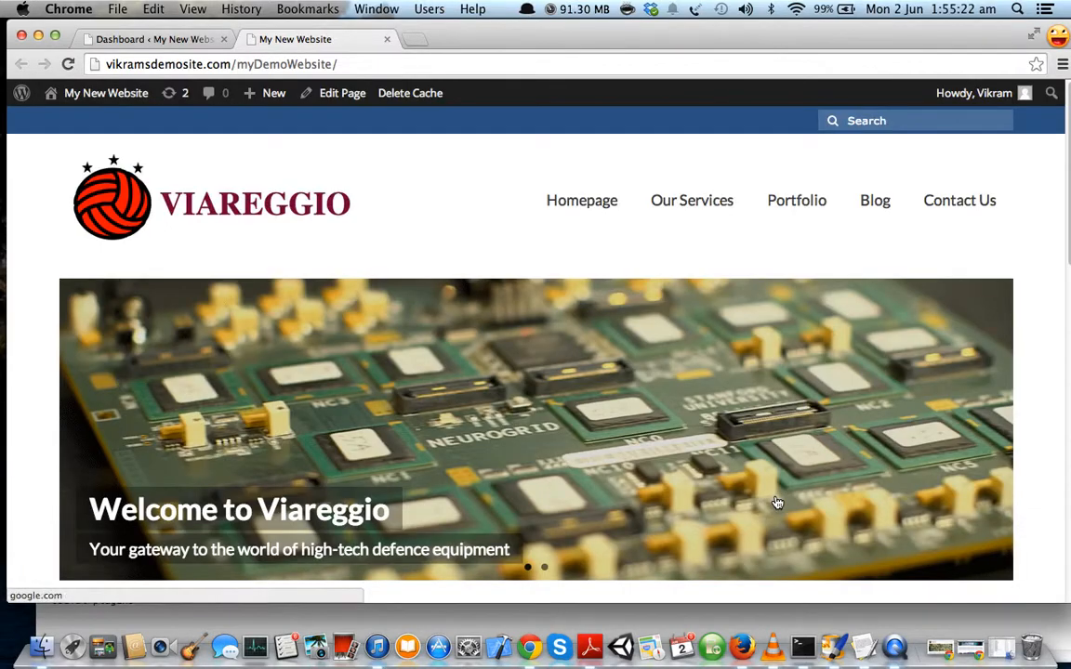
scroll(604, 498, down, 10)
scroll(591, 500, up, 10)
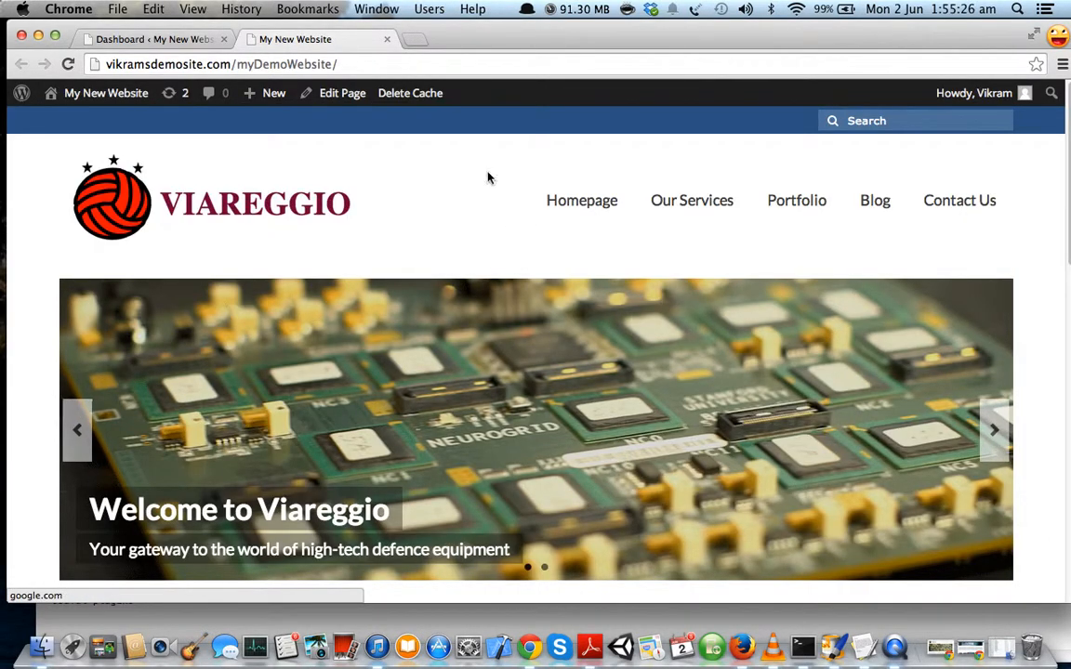
click(163, 42)
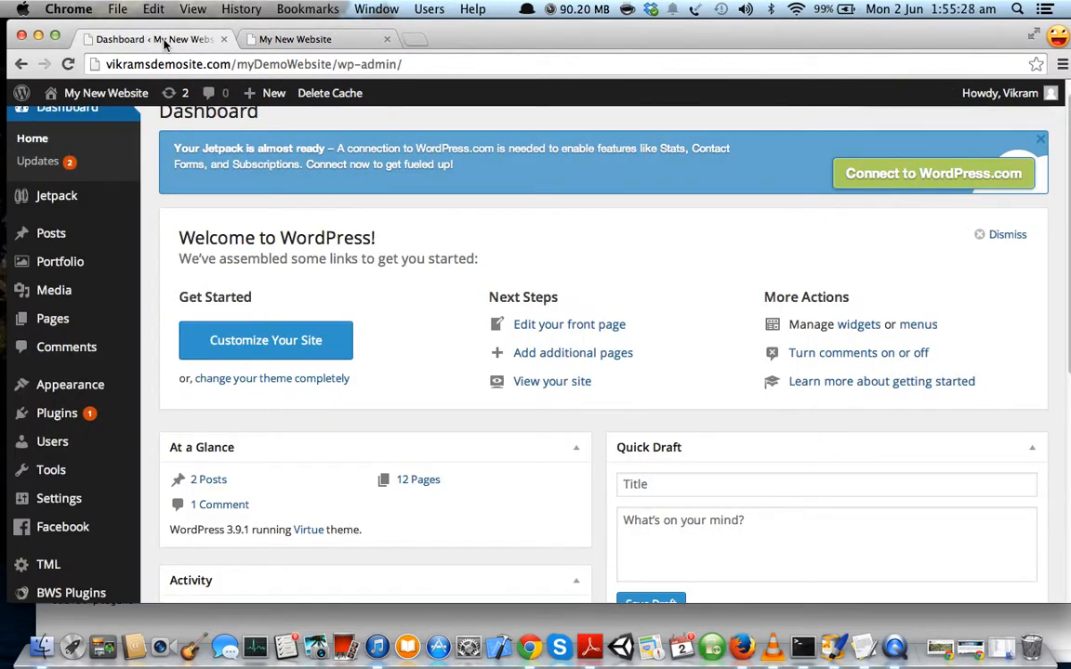
Open Appearance > Widgets to view the Primary Sidebar and four empty Footer Column areas.
mouse_move(119, 386)
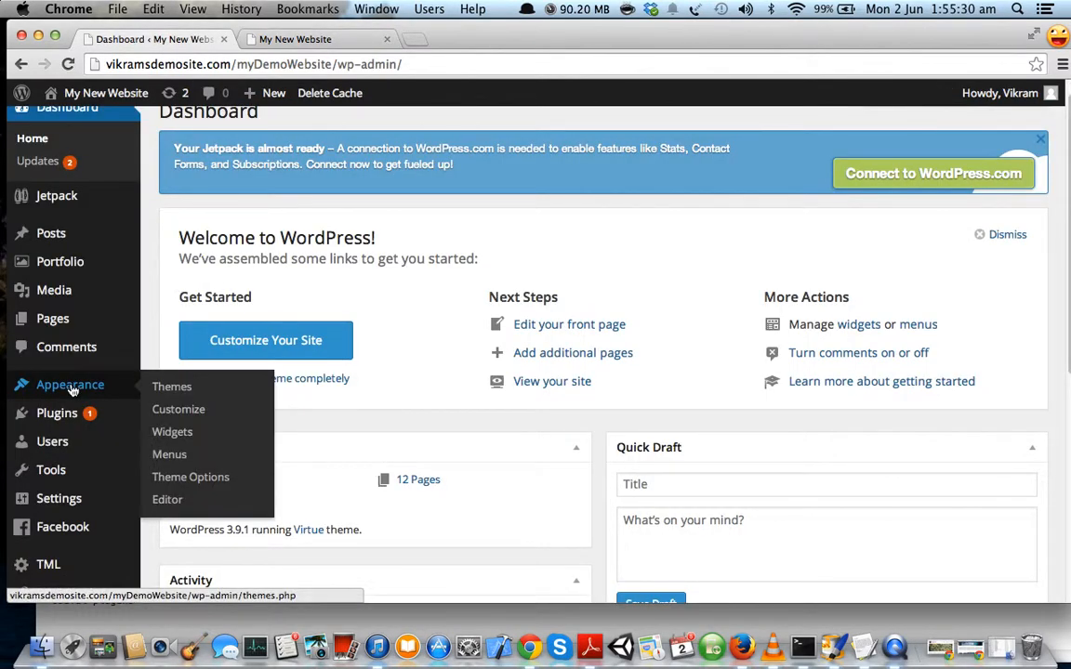
click(174, 434)
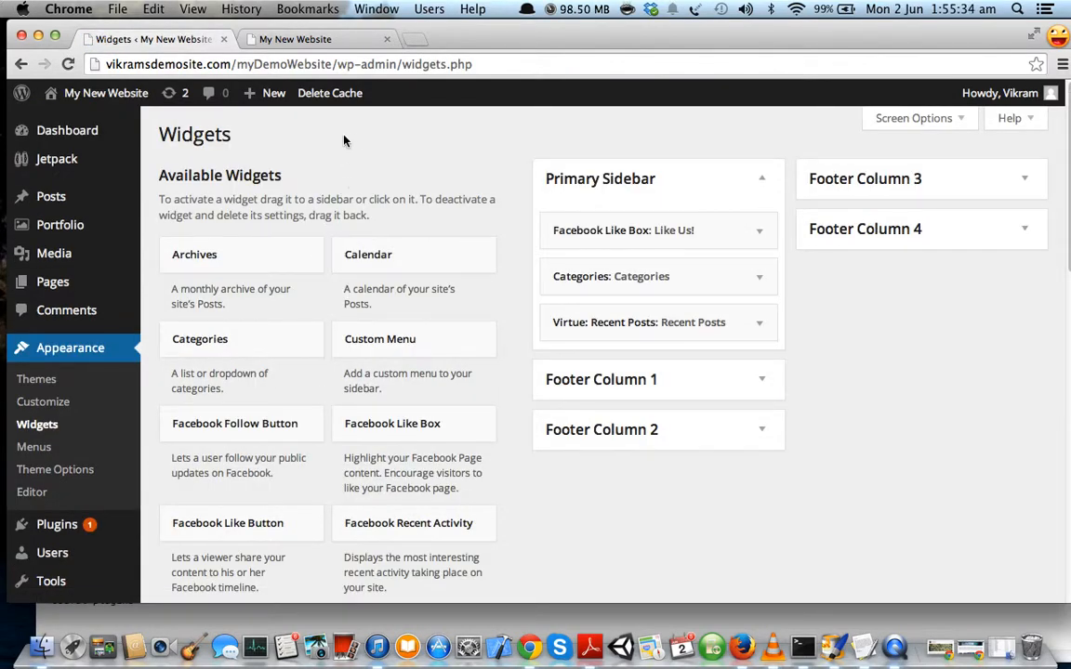
scroll(409, 163, down, 1)
scroll(493, 167, up, 1)
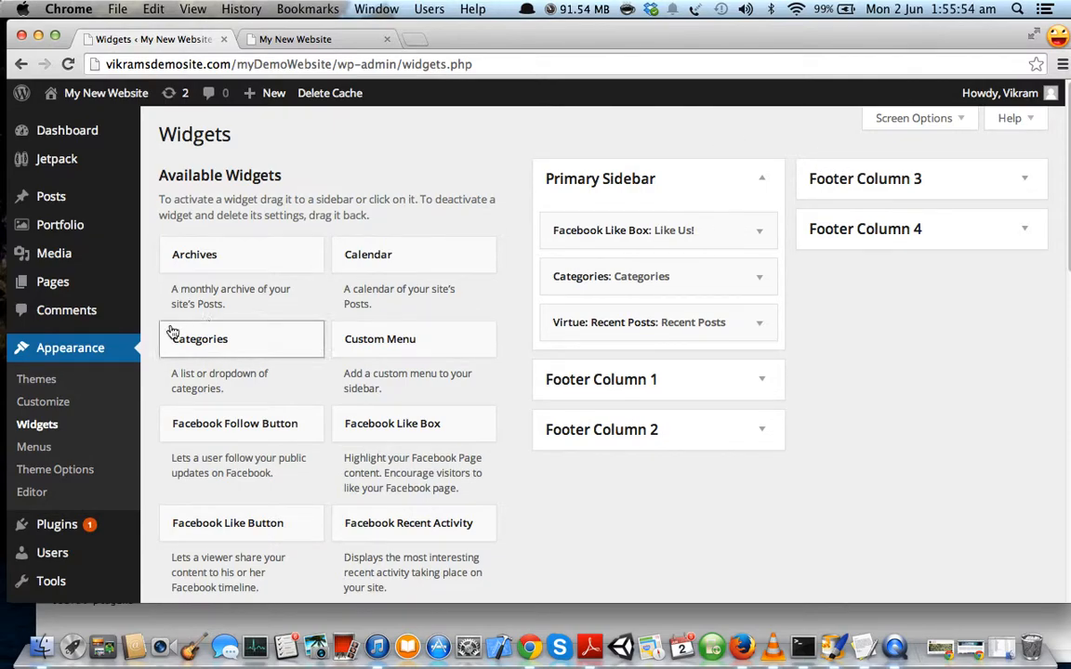
Set the Footer Widget Layout in Theme Options to the second option and save.
super+click(73, 470)
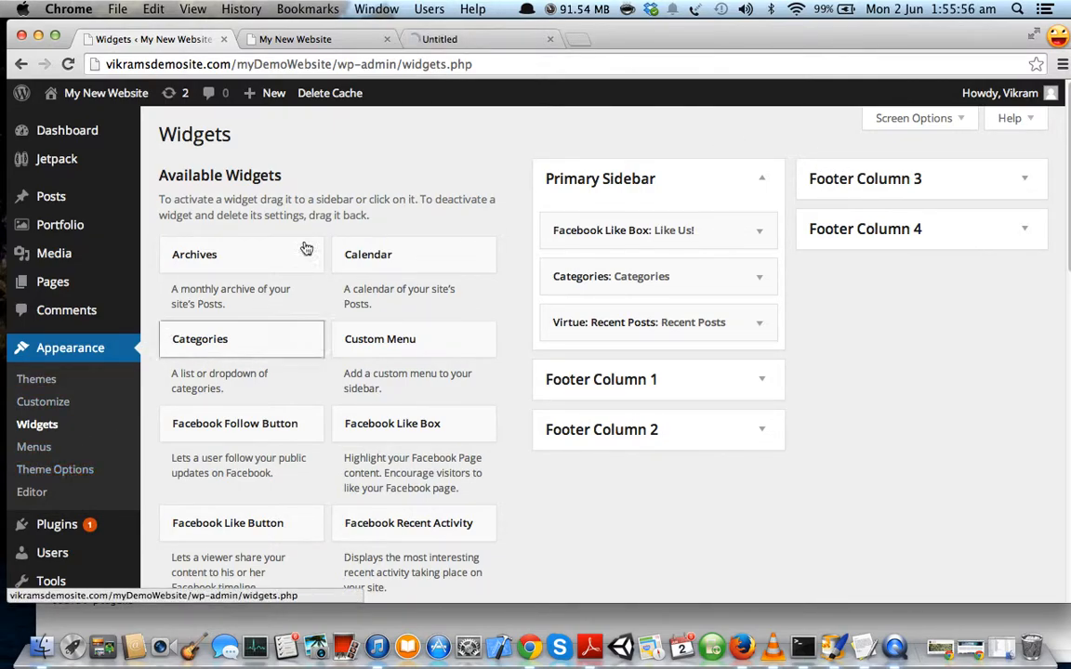
click(442, 40)
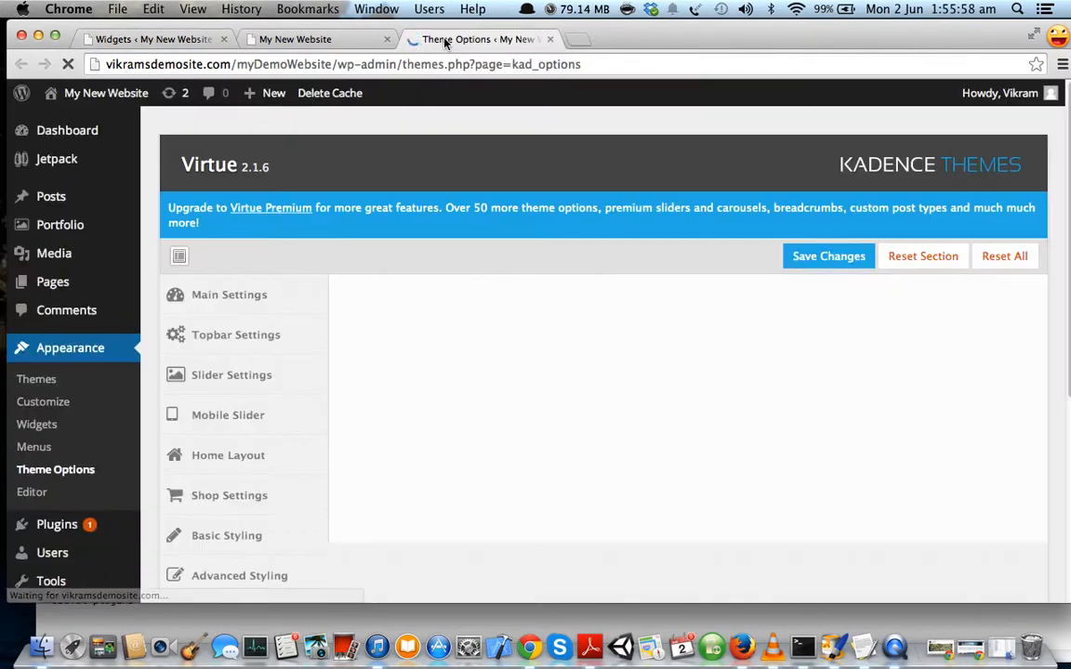
scroll(321, 243, down, 2)
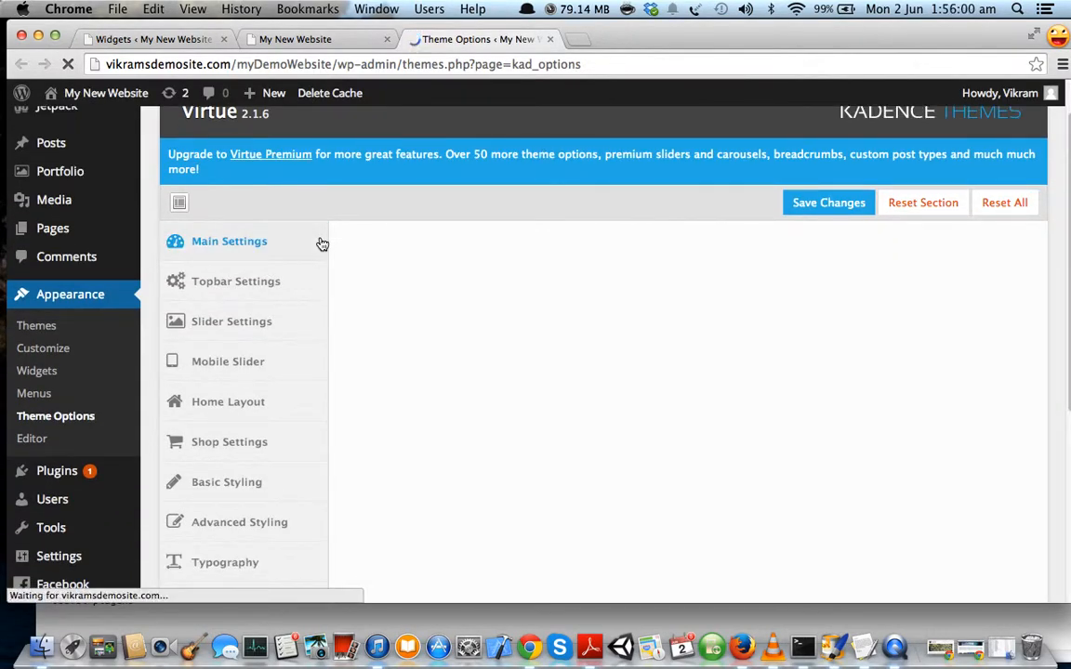
scroll(234, 321, down, 5)
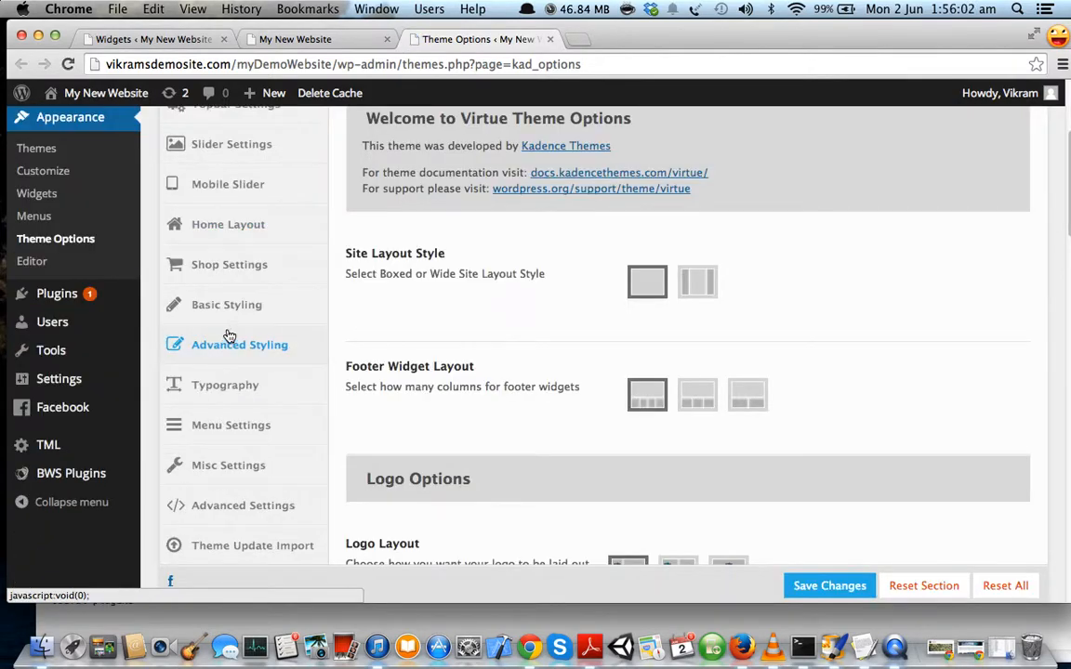
scroll(280, 230, up, 5)
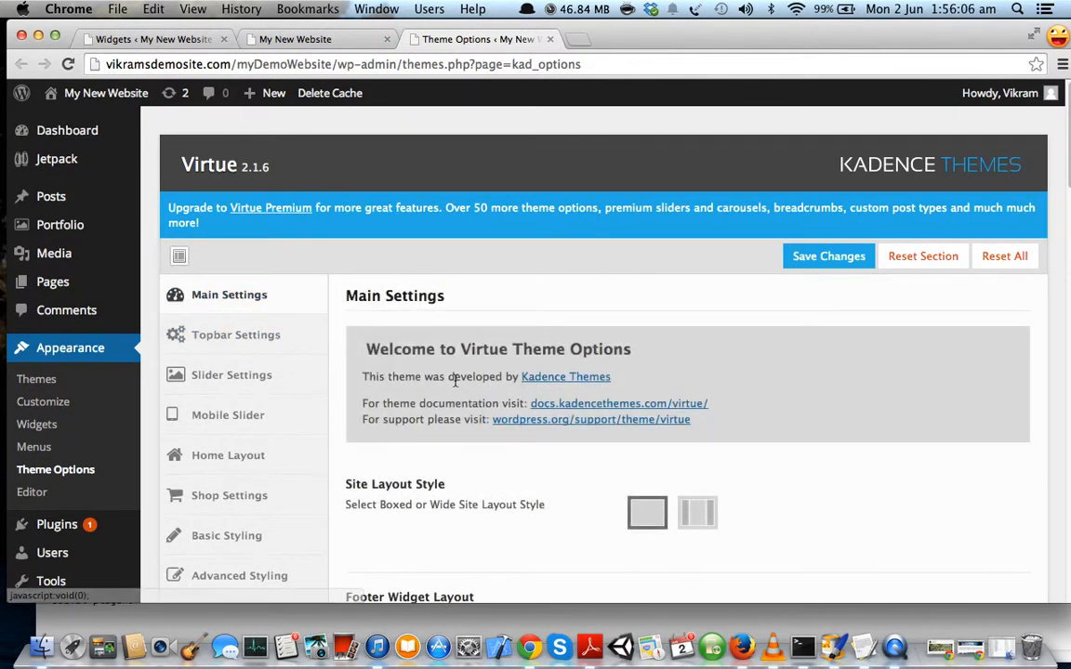
scroll(454, 379, down, 5)
scroll(455, 387, down, 1)
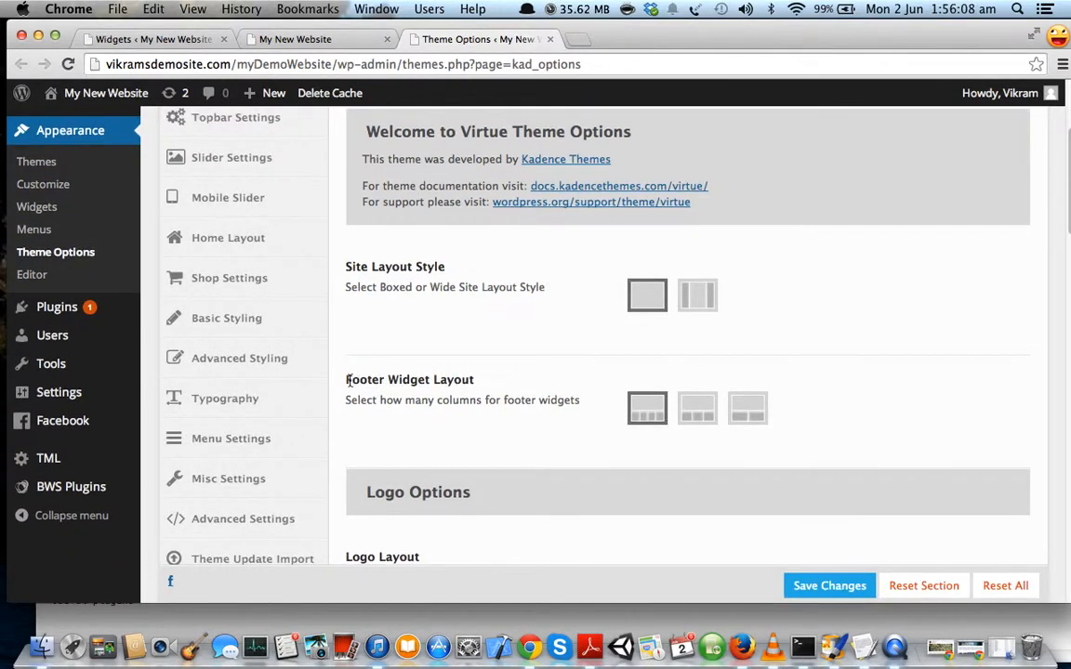
drag(347, 380, 491, 380)
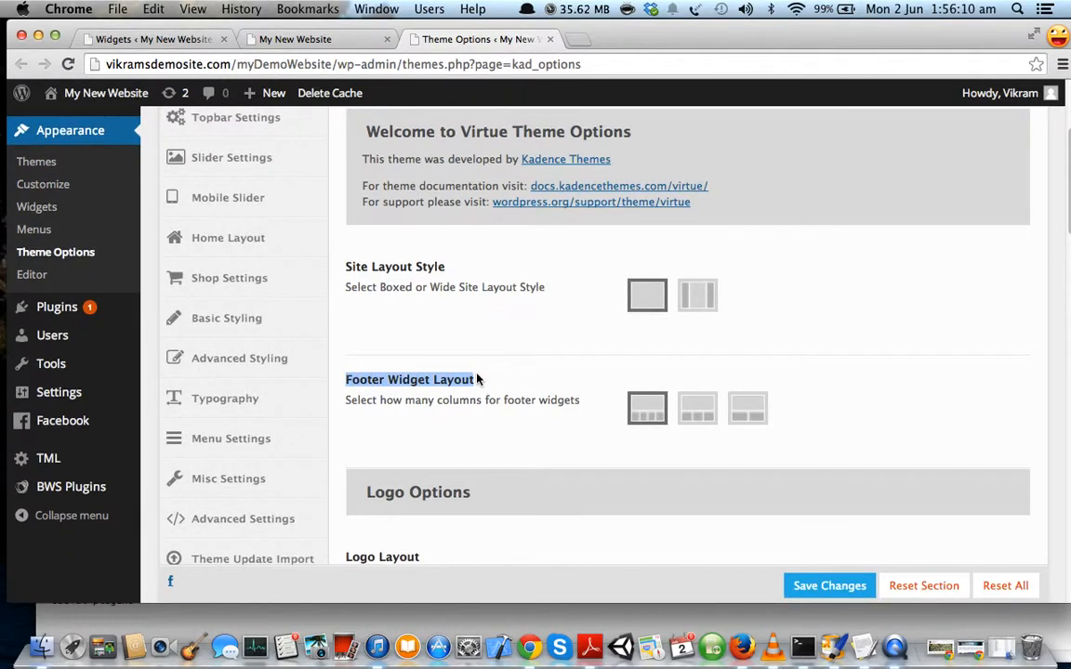
click(518, 421)
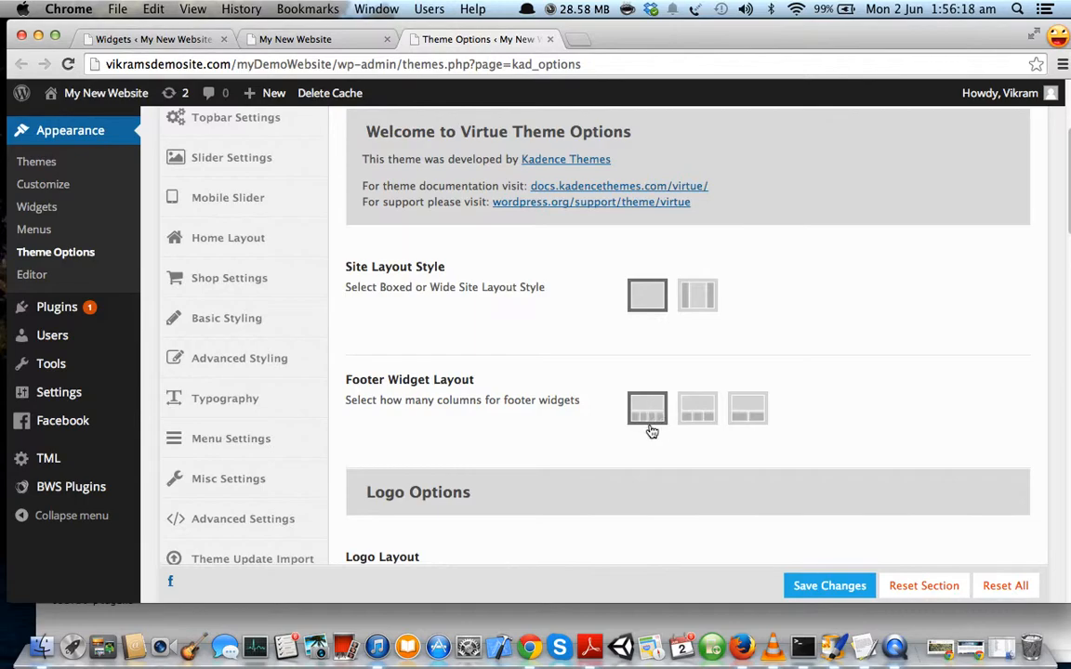
click(697, 413)
scroll(698, 423, up, 1)
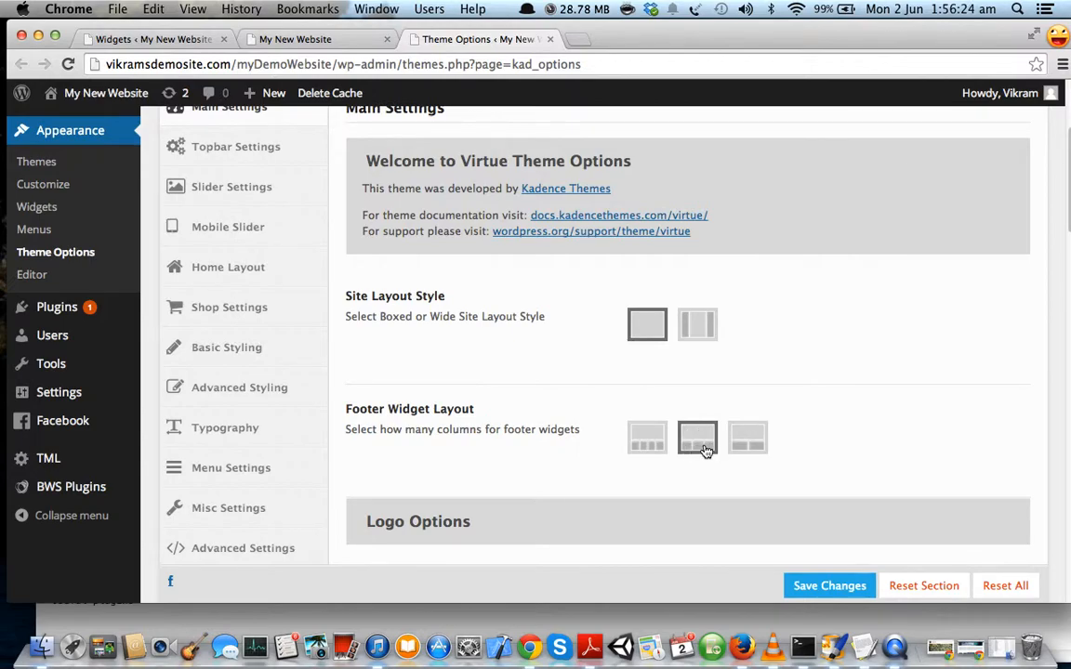
click(827, 583)
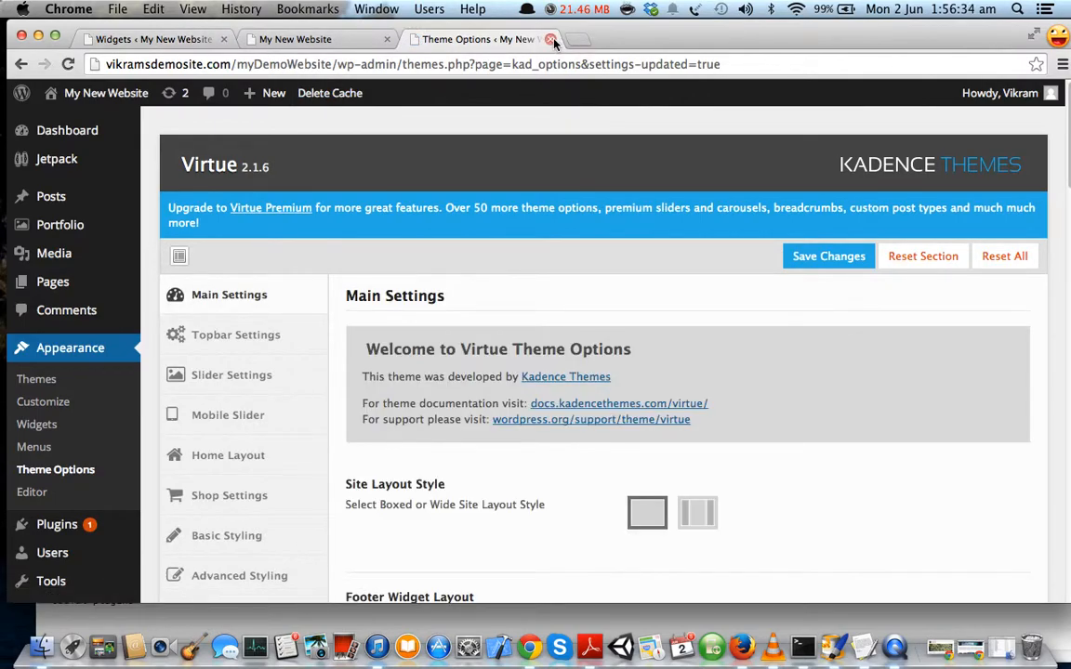
Close the Theme Options tab and reload Widgets to show three footer columns.
click(550, 39)
click(214, 34)
click(65, 64)
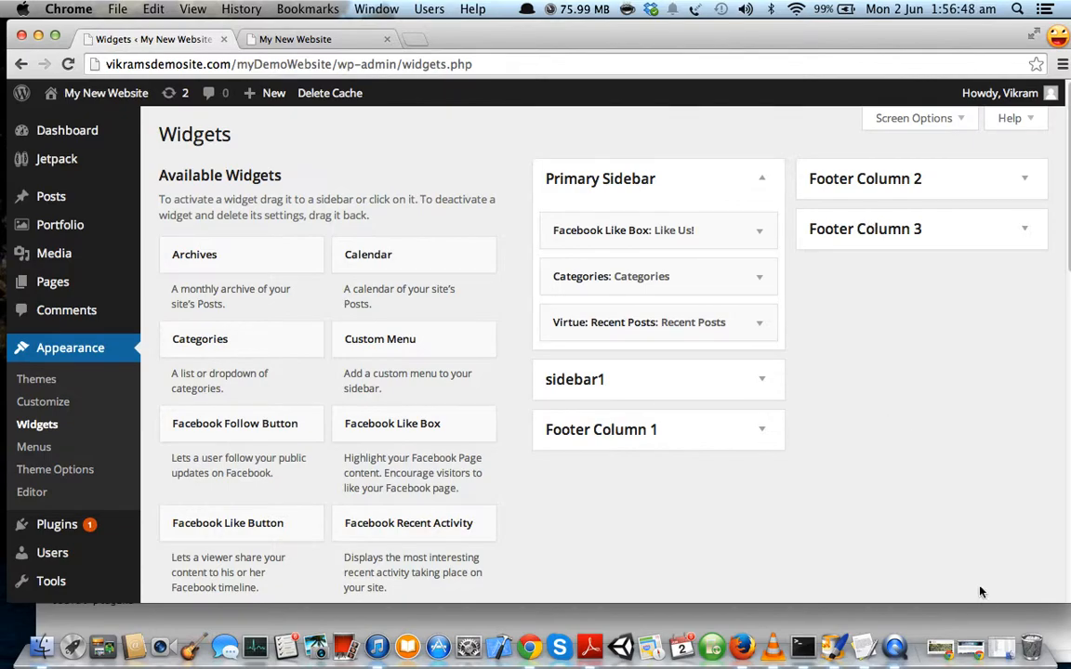
click(863, 647)
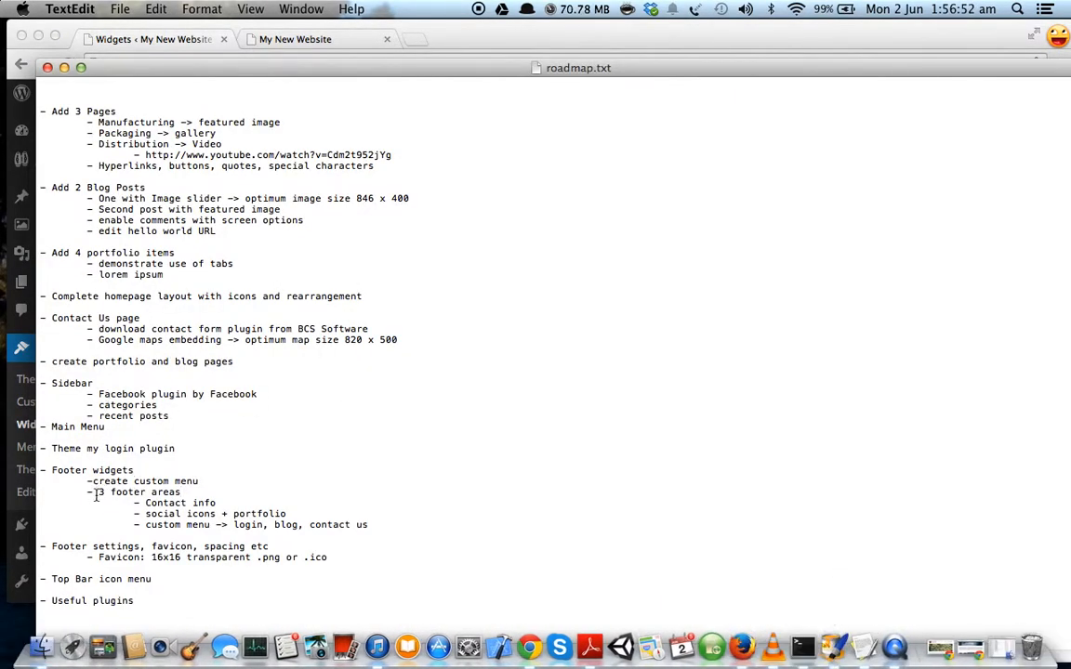
drag(134, 507, 221, 503)
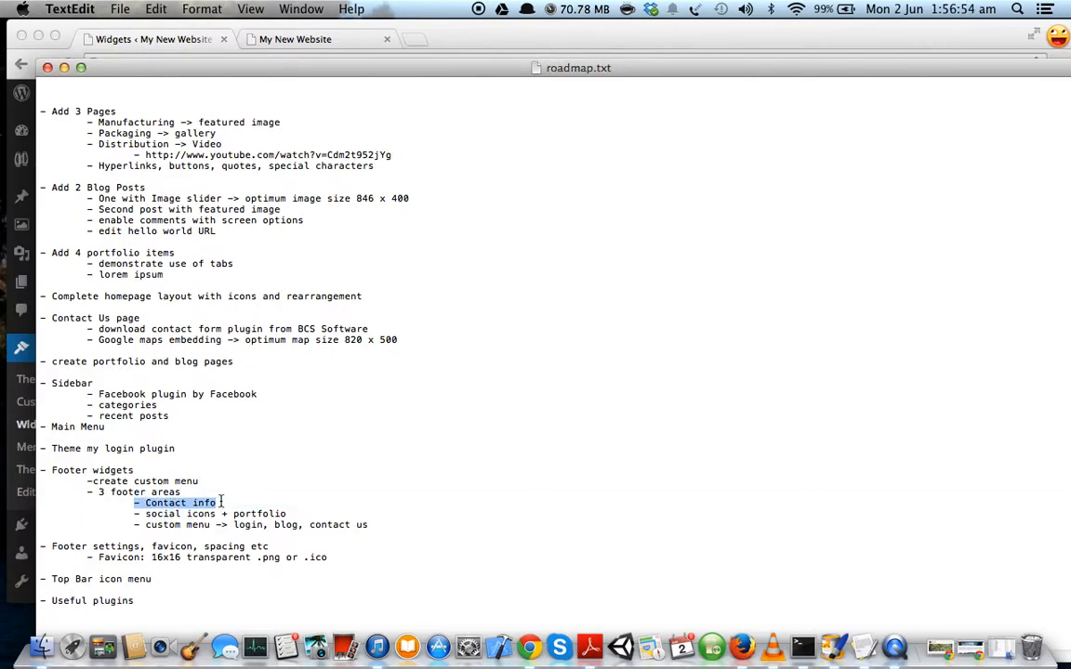
click(64, 68)
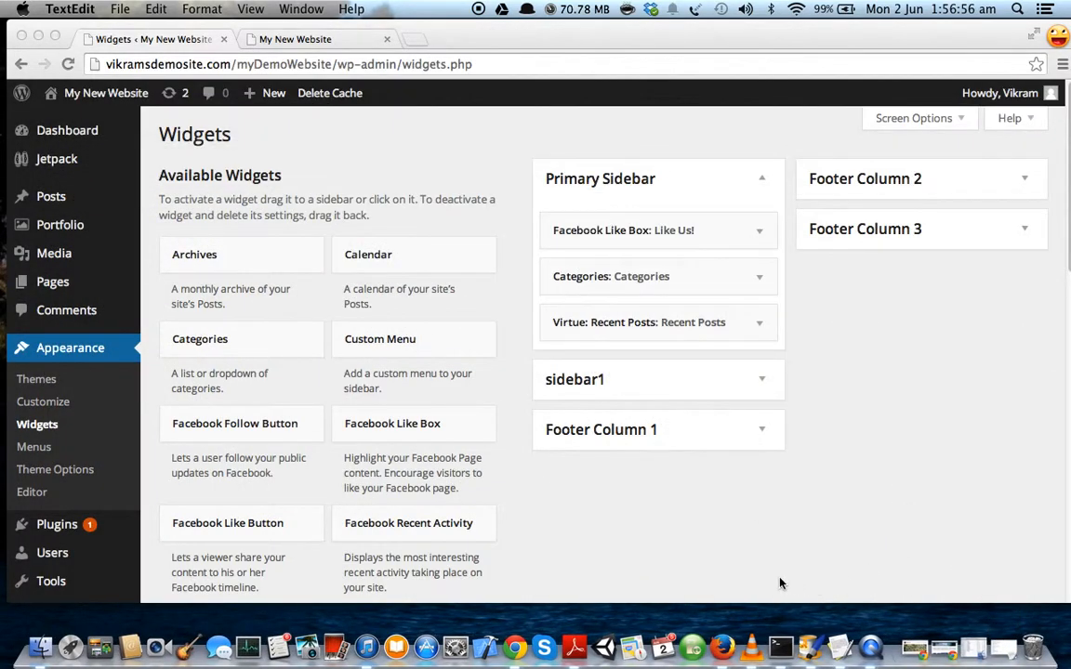
scroll(537, 455, down, 5)
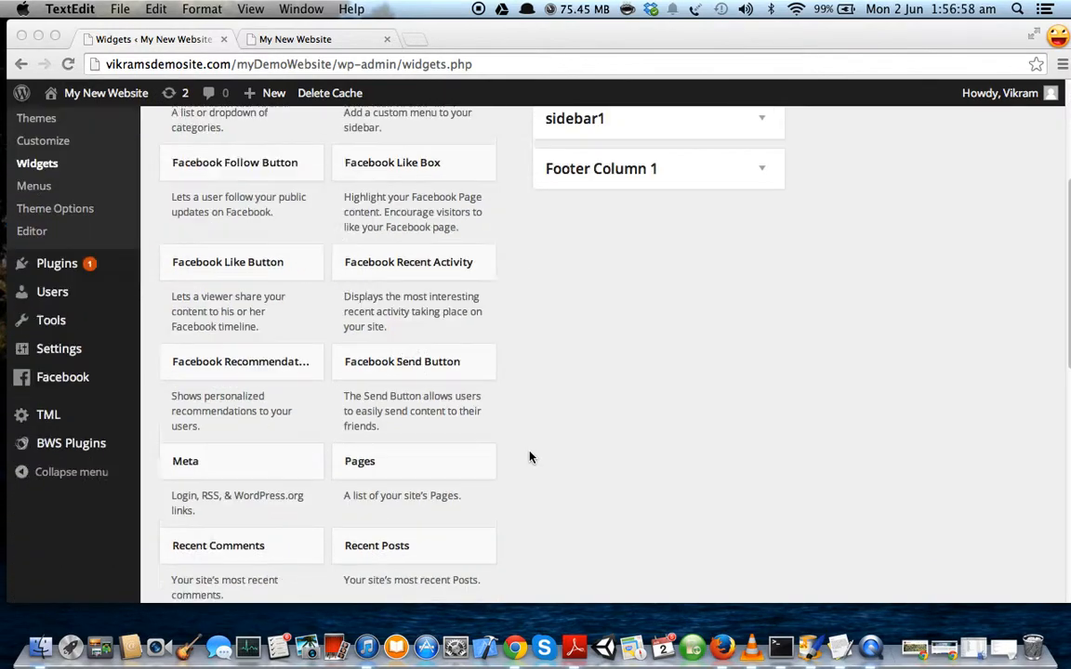
scroll(529, 457, down, 8)
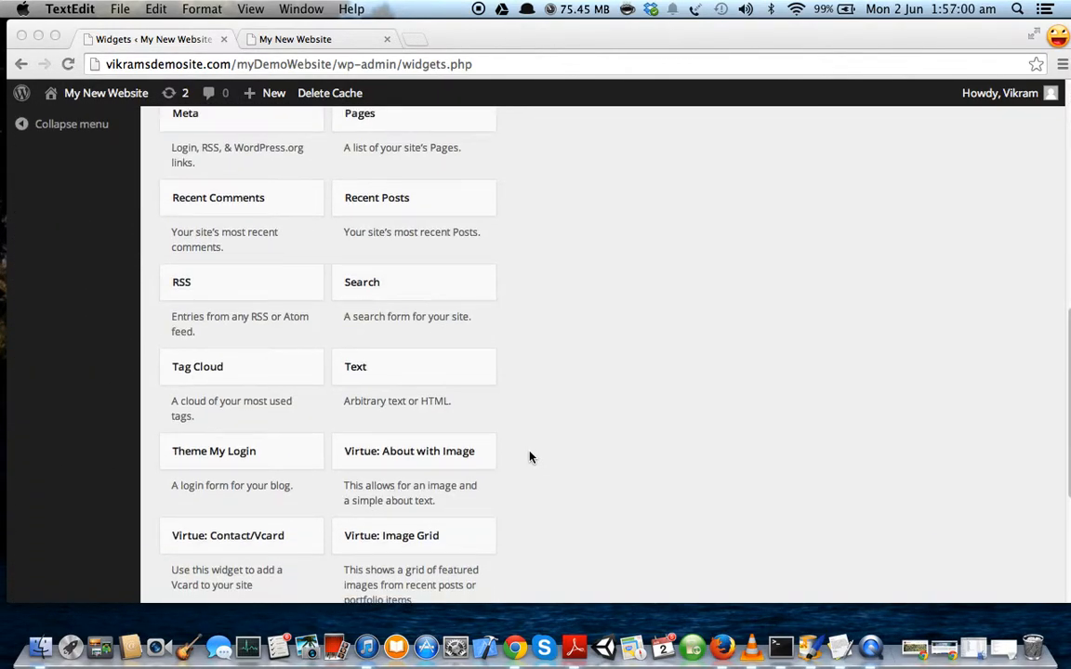
scroll(530, 457, down, 2)
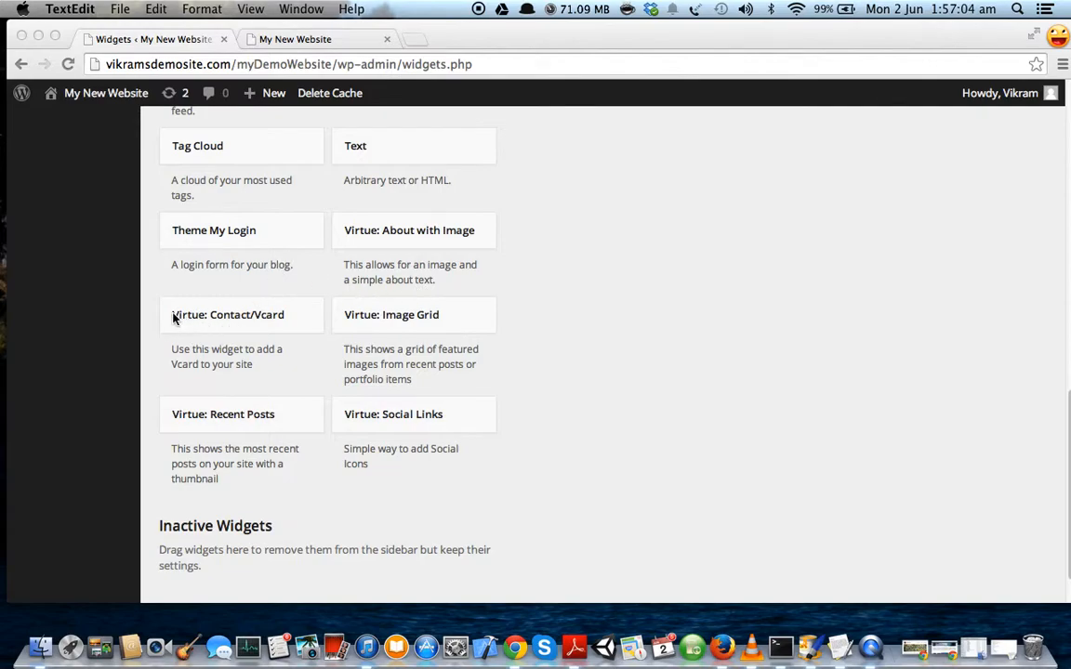
Add the Virtue: Contact/Vcard widget to Footer Column 1.
click(252, 317)
click(257, 318)
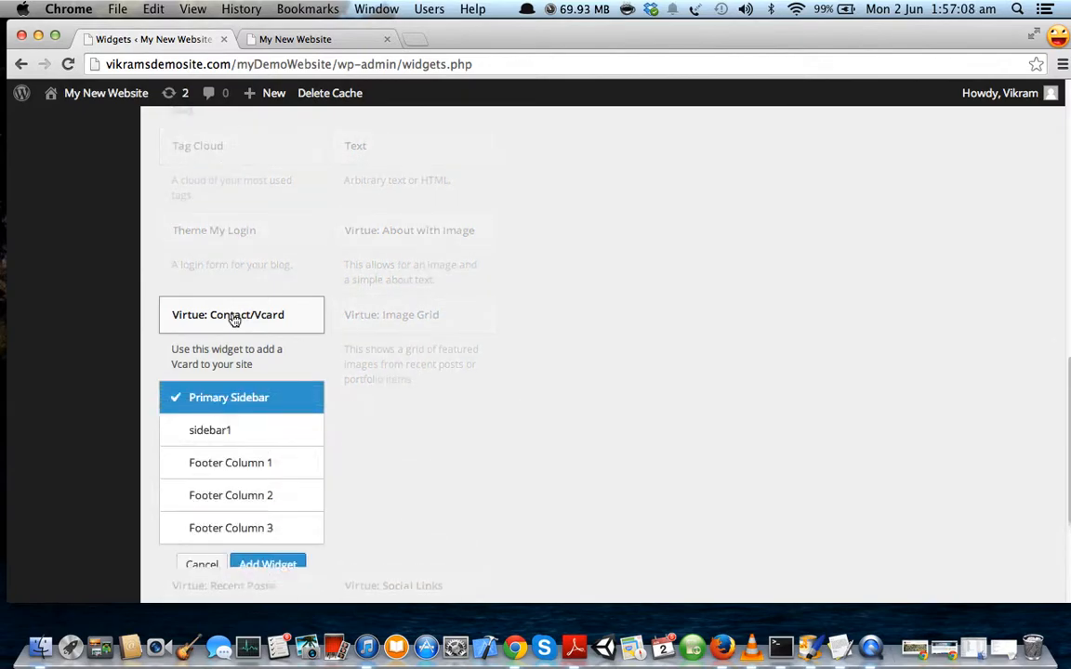
click(212, 460)
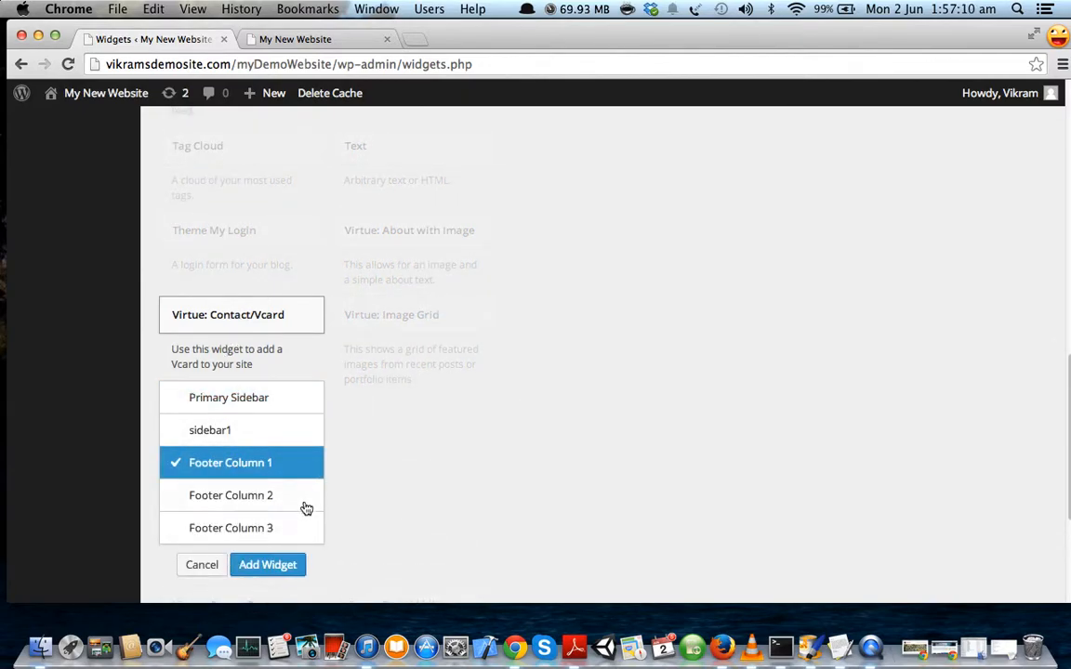
click(268, 566)
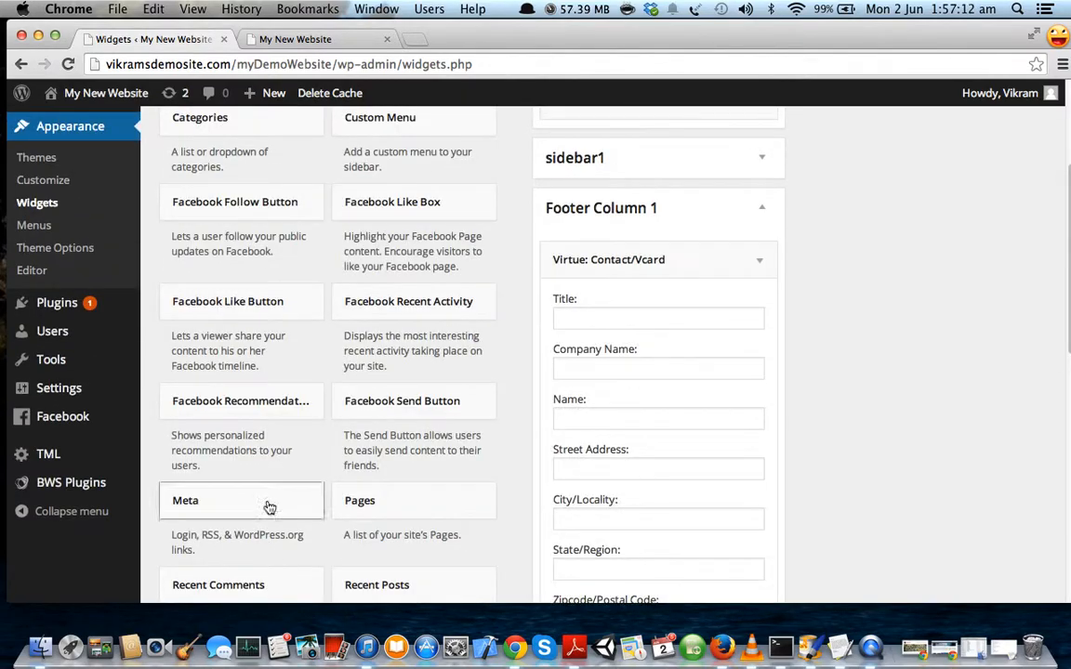
scroll(618, 298, down, 2)
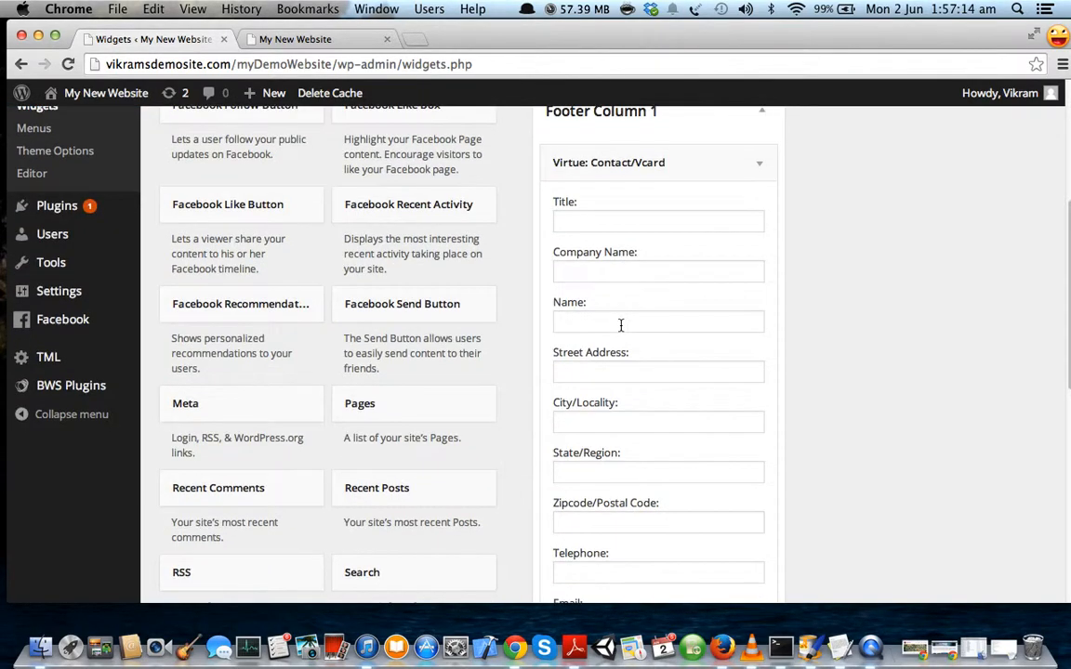
scroll(603, 270, up, 1)
Title it 'Quick Contact' with company 'Viareggio', plus the contact's name, street address and city.
click(598, 274)
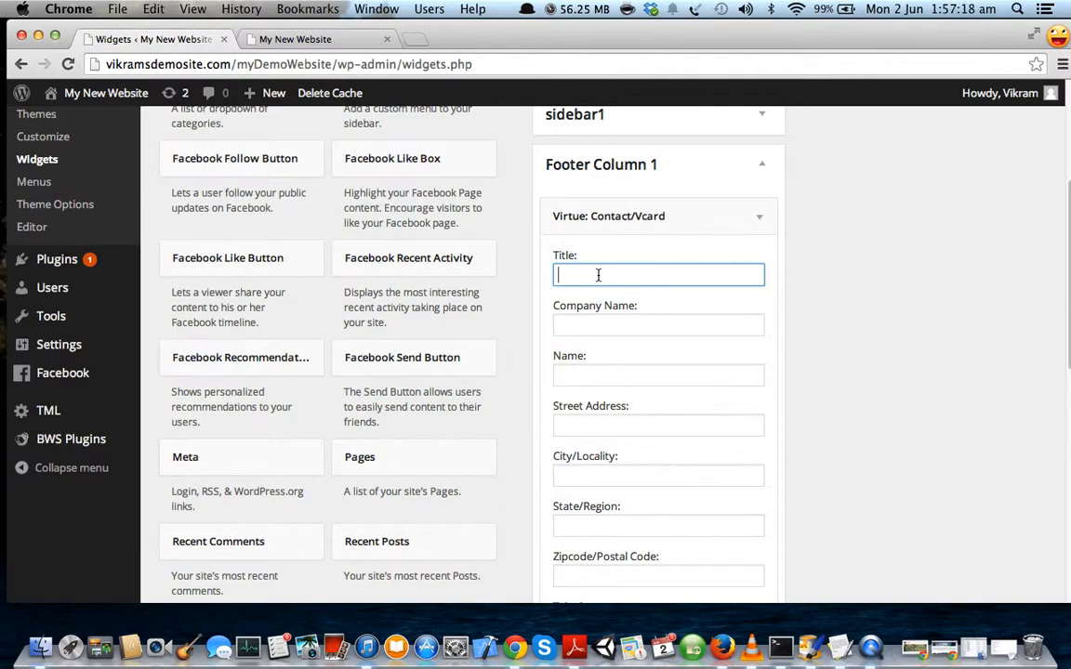
text(Quick Contact)
key(Tab)
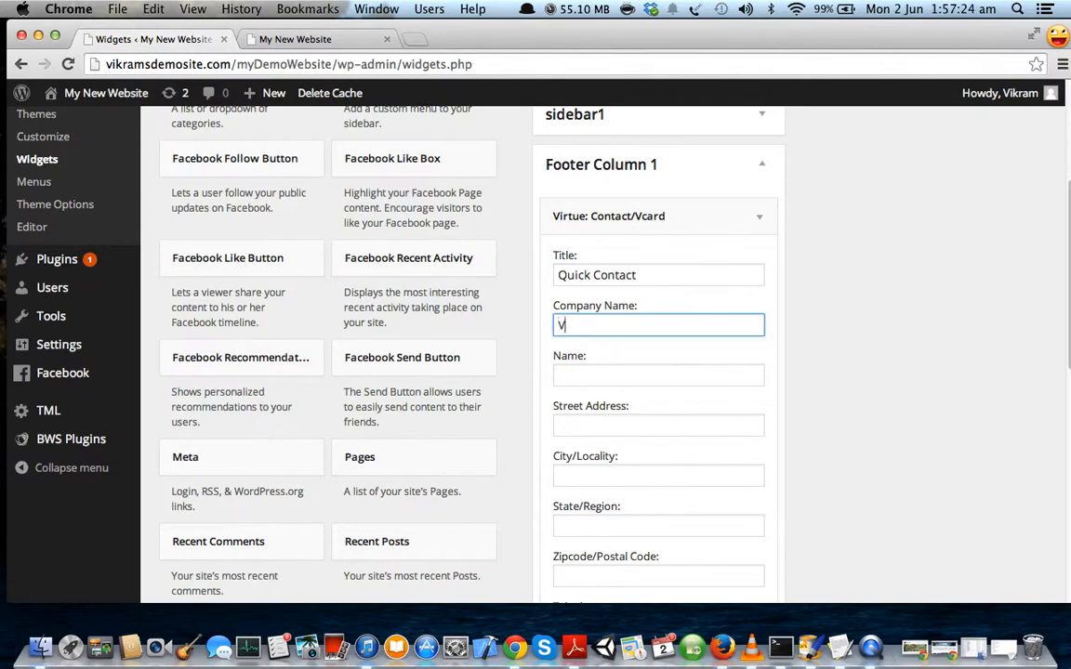
text(Viareggio)
key(Tab)
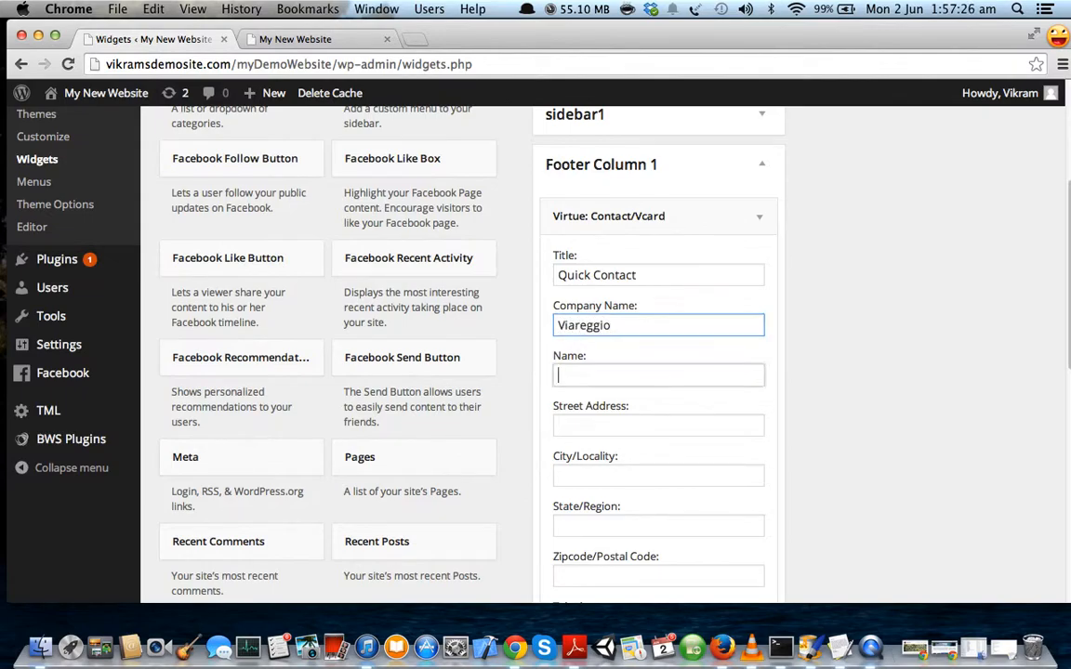
key(Tab)
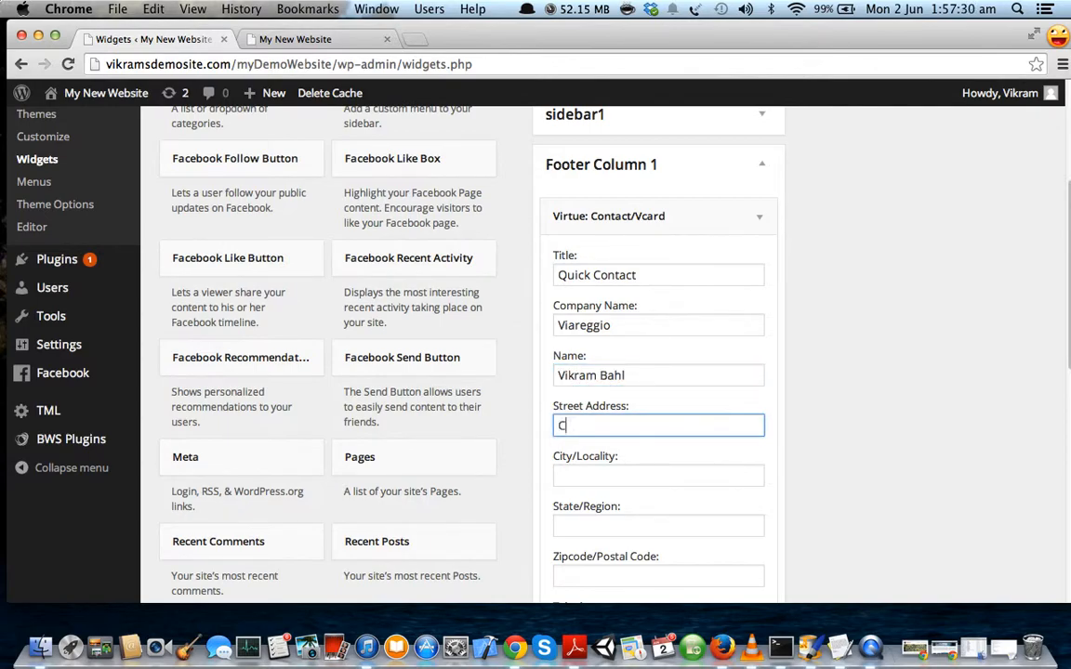
text(CityHAll, Singapore)
key(Tab)
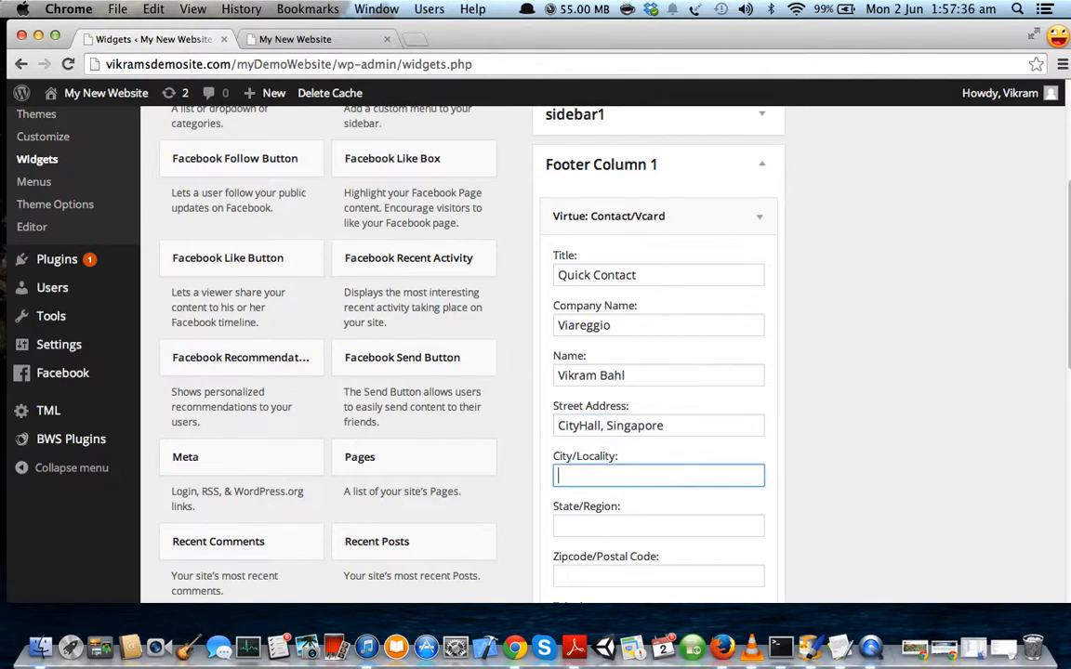
text(Singapore)
key(Tab)
Enter the contact's postal code, telephone number and e-mail address.
scroll(641, 279, down, 2)
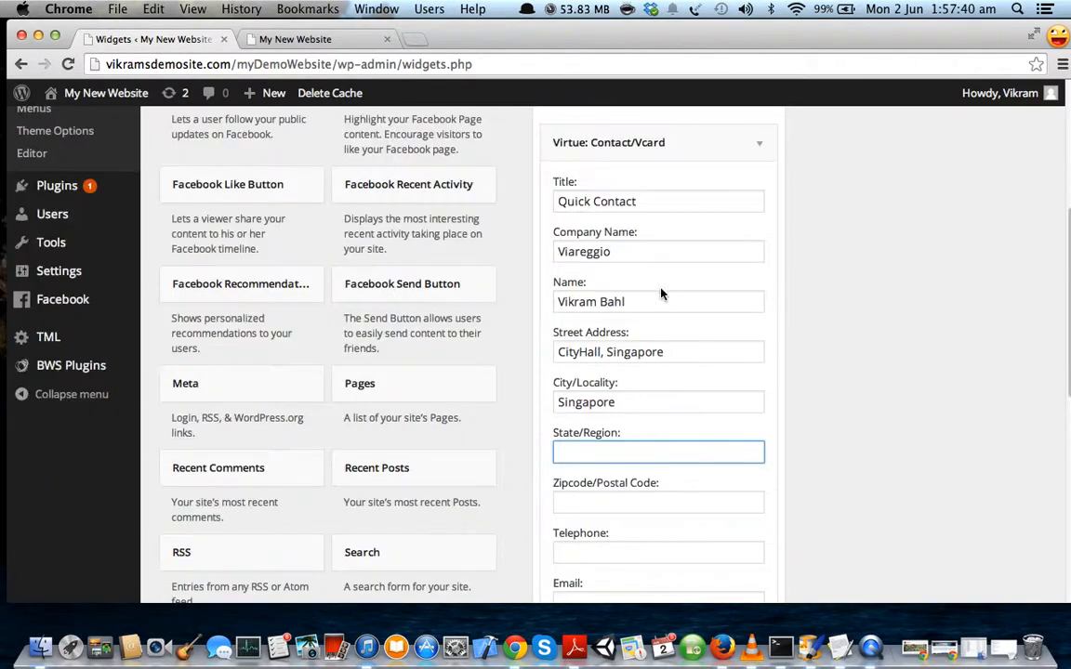
scroll(619, 479, down, 1)
click(610, 460)
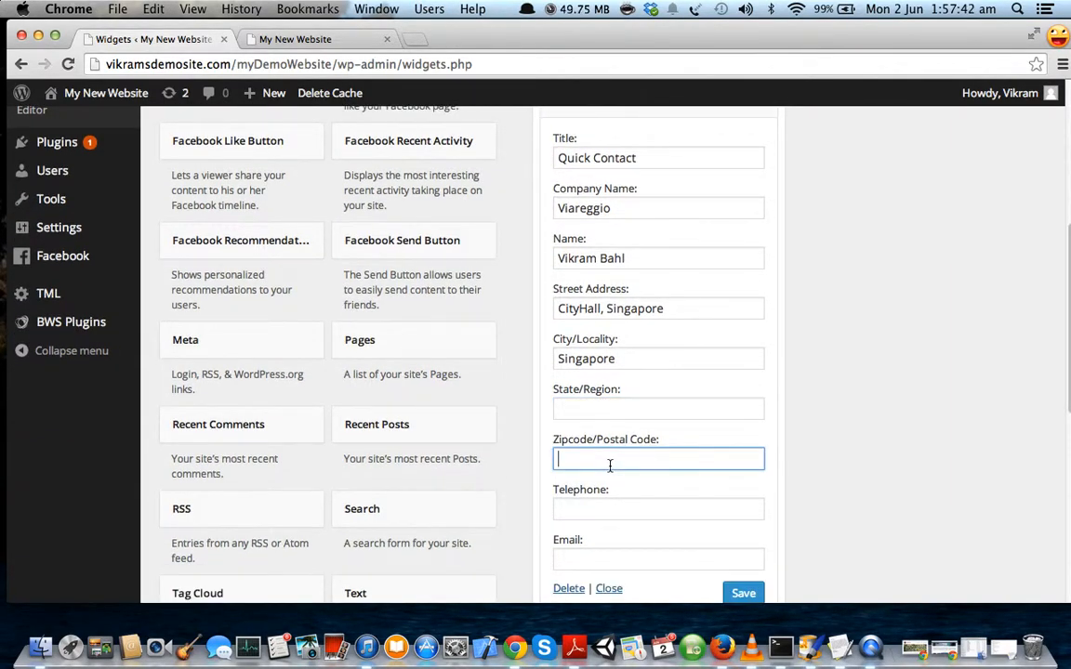
text(7778988)
key(Tab)
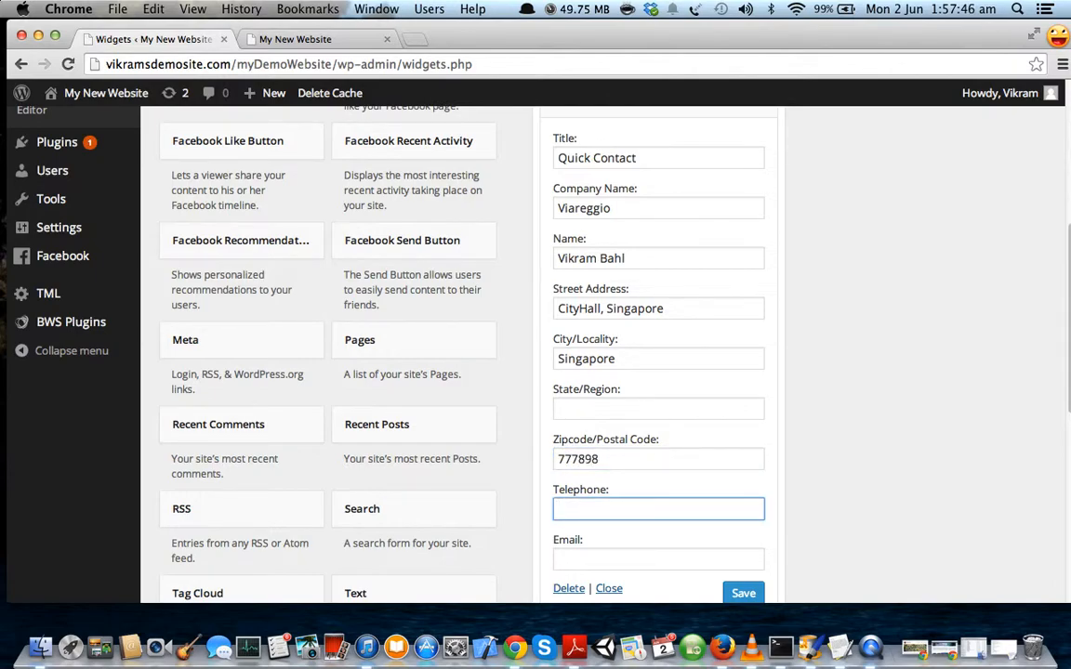
text(9098765)
key(Tab)
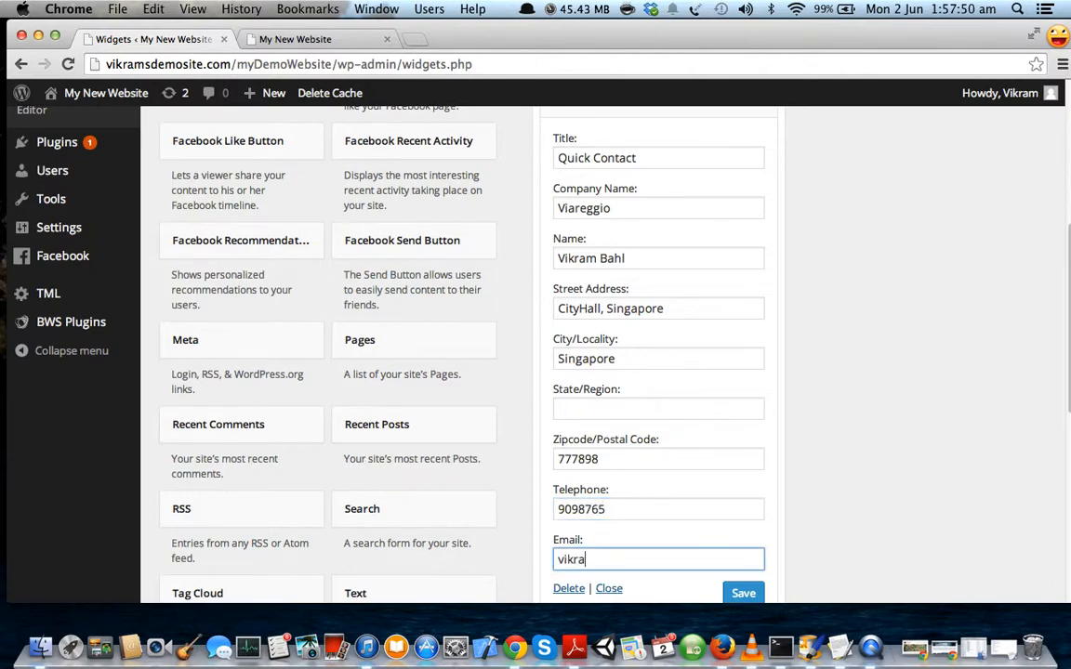
Save the Quick Contact widget and collapse it.
scroll(717, 437, down, 1)
scroll(718, 437, down, 2)
click(744, 502)
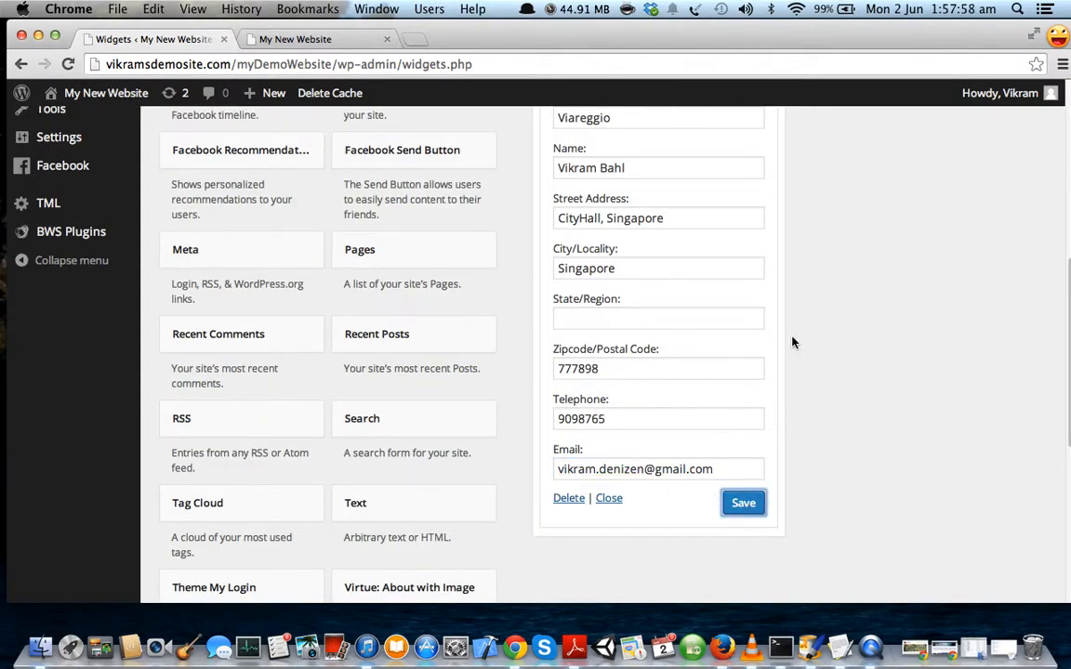
scroll(792, 343, up, 6)
click(755, 300)
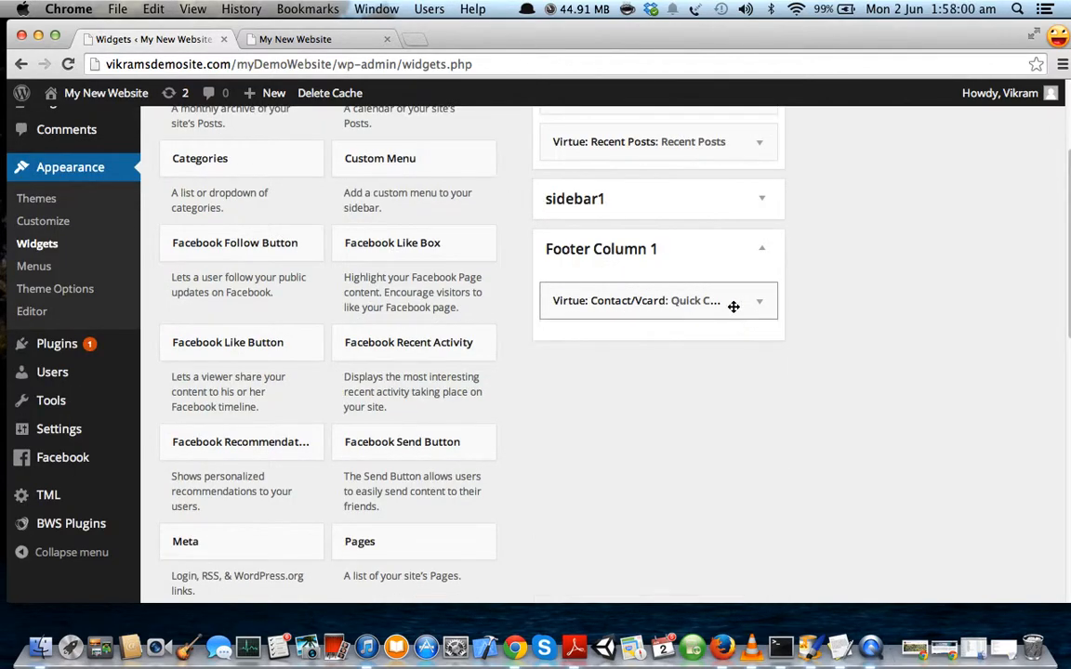
click(330, 39)
Reload the live homepage and confirm the Quick Contact block appears in its footer.
click(71, 65)
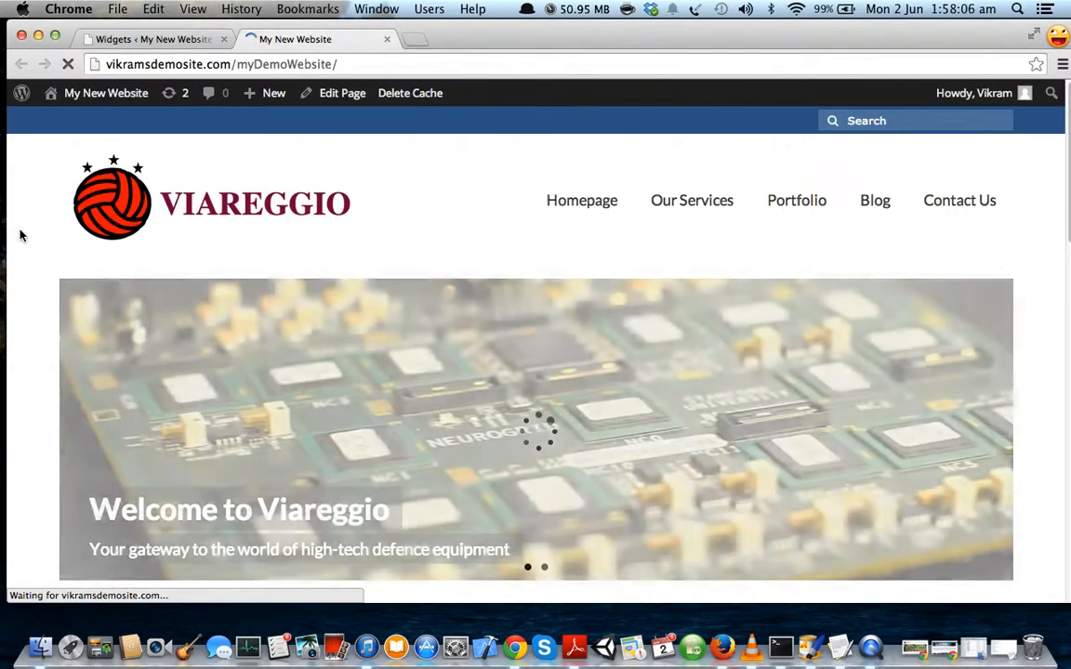
scroll(29, 279, down, 15)
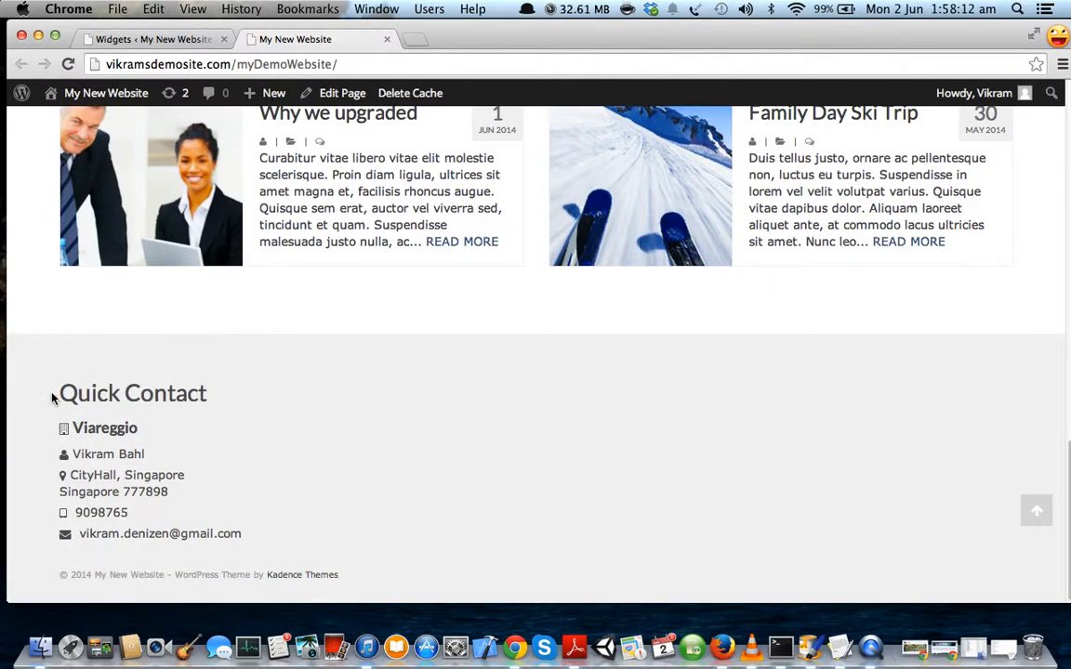
drag(57, 395, 253, 530)
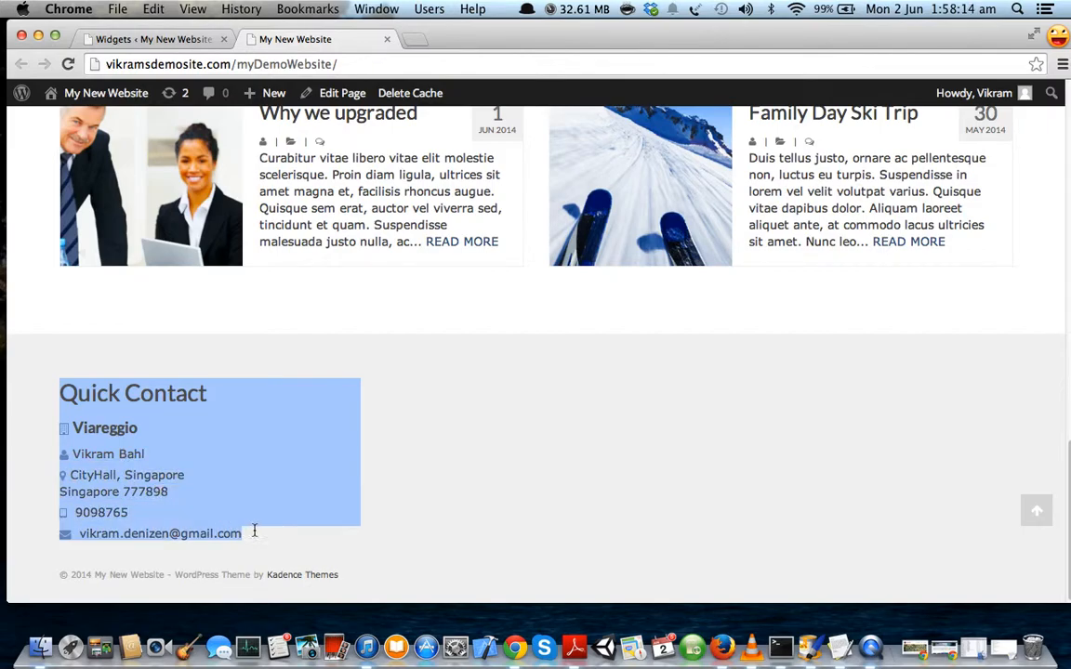
click(242, 471)
scroll(183, 453, up, 15)
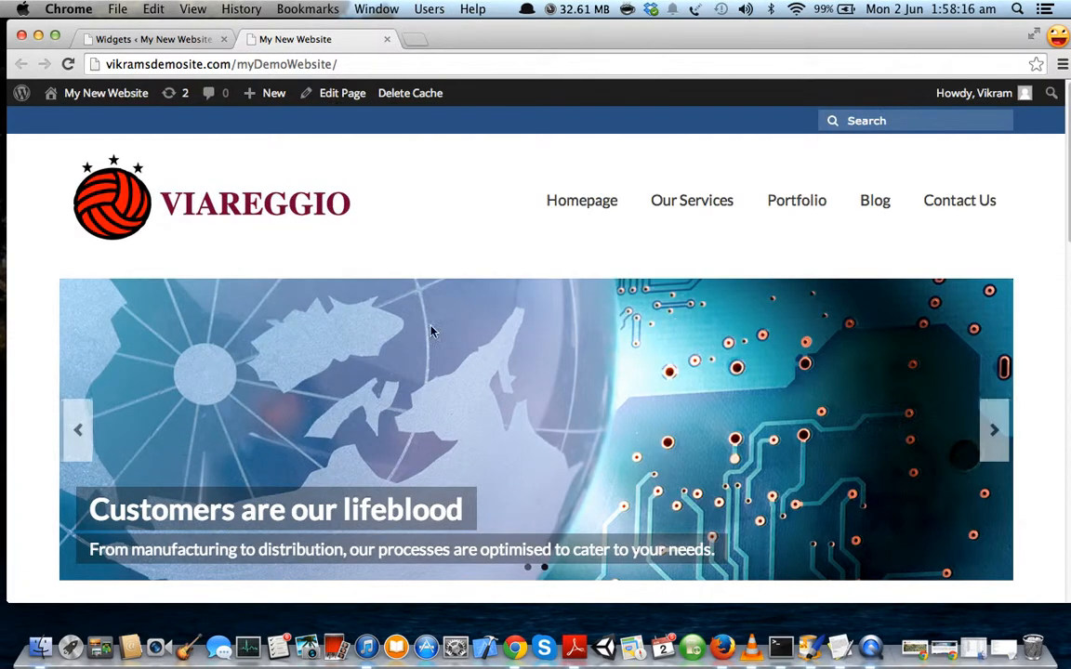
Open Our Services > Packaging and verify its footer also shows Quick Contact.
mouse_move(697, 203)
click(688, 268)
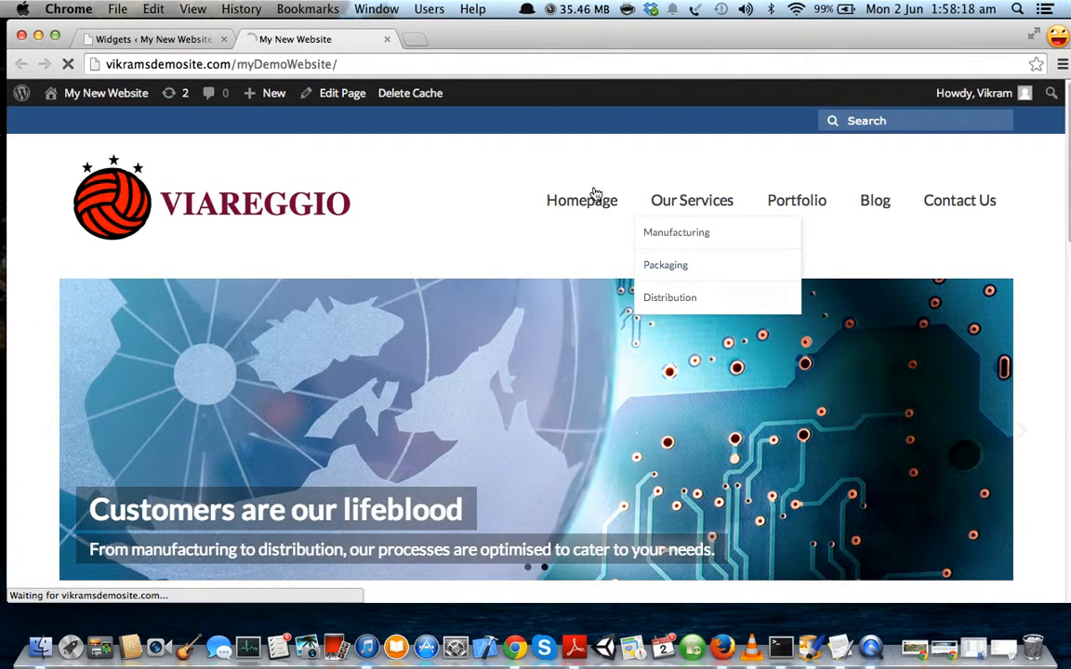
scroll(47, 305, down, 10)
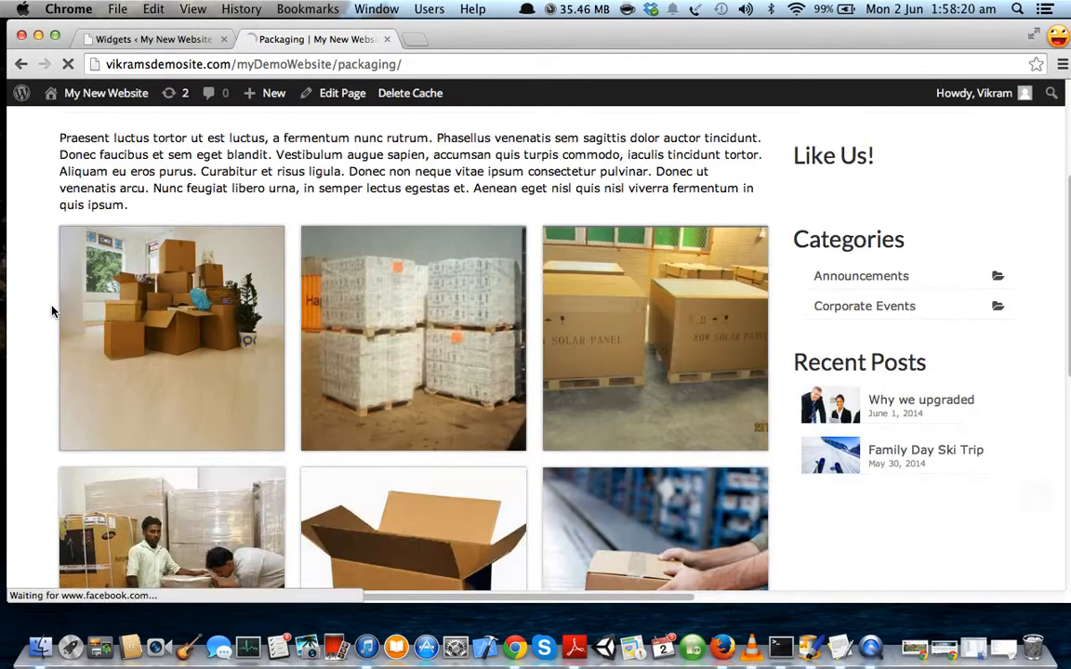
scroll(275, 415, up, 1)
scroll(278, 415, down, 1)
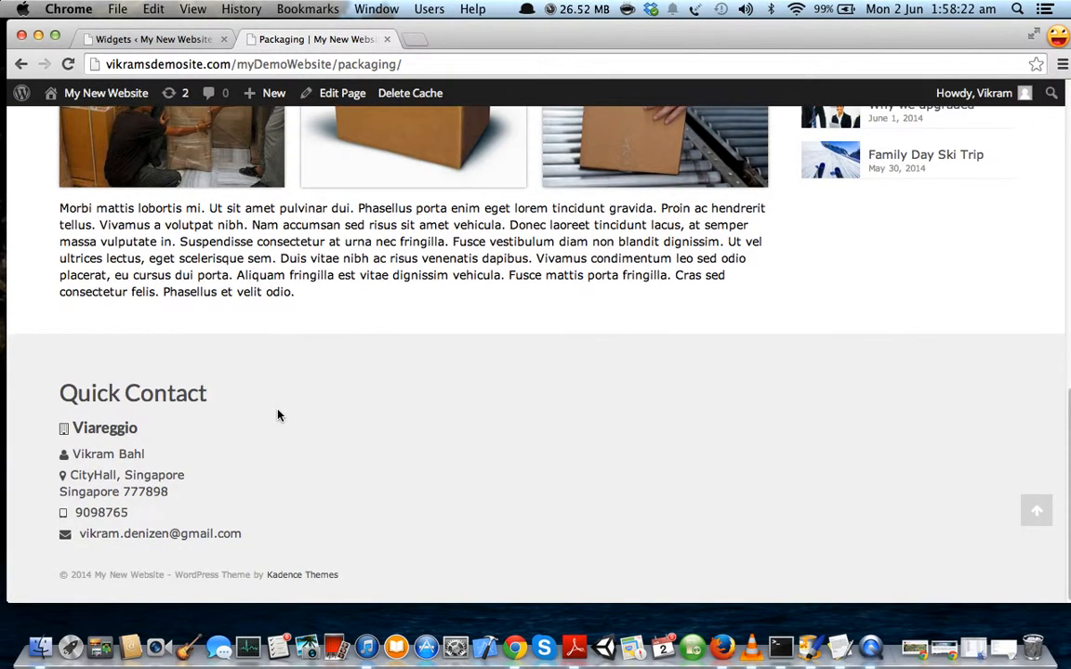
click(159, 38)
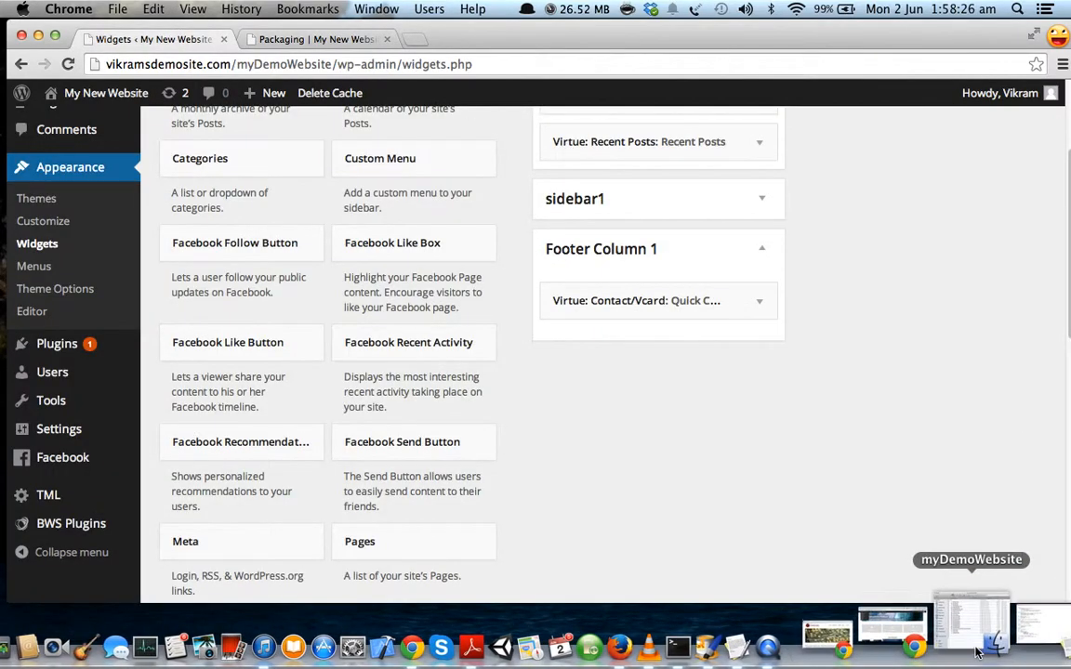
click(1012, 646)
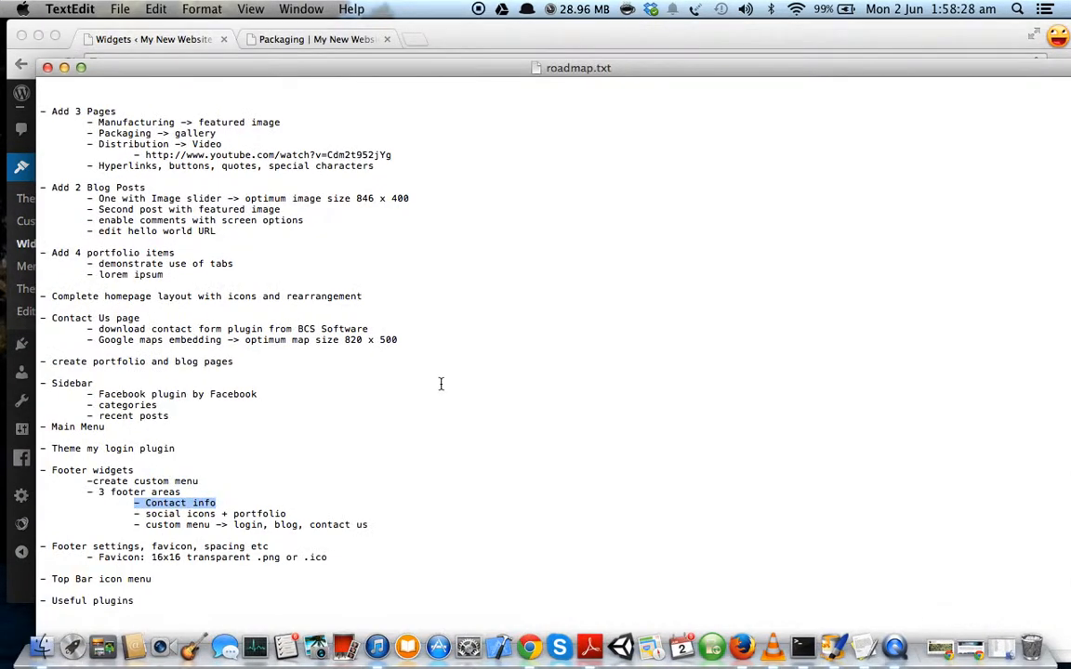
drag(300, 513, 133, 514)
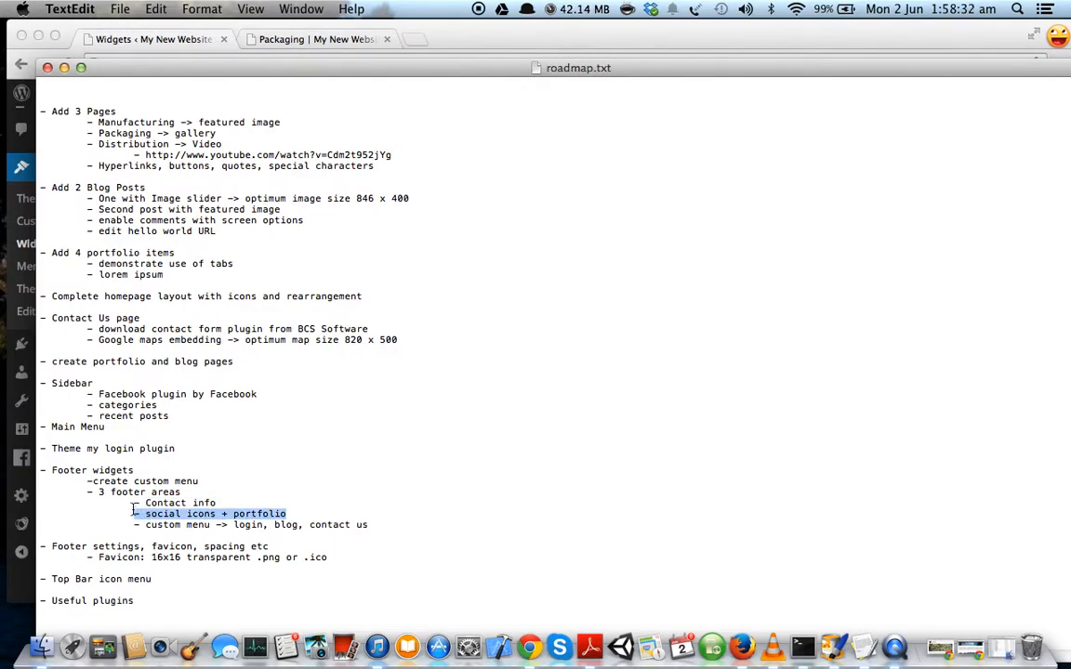
click(64, 67)
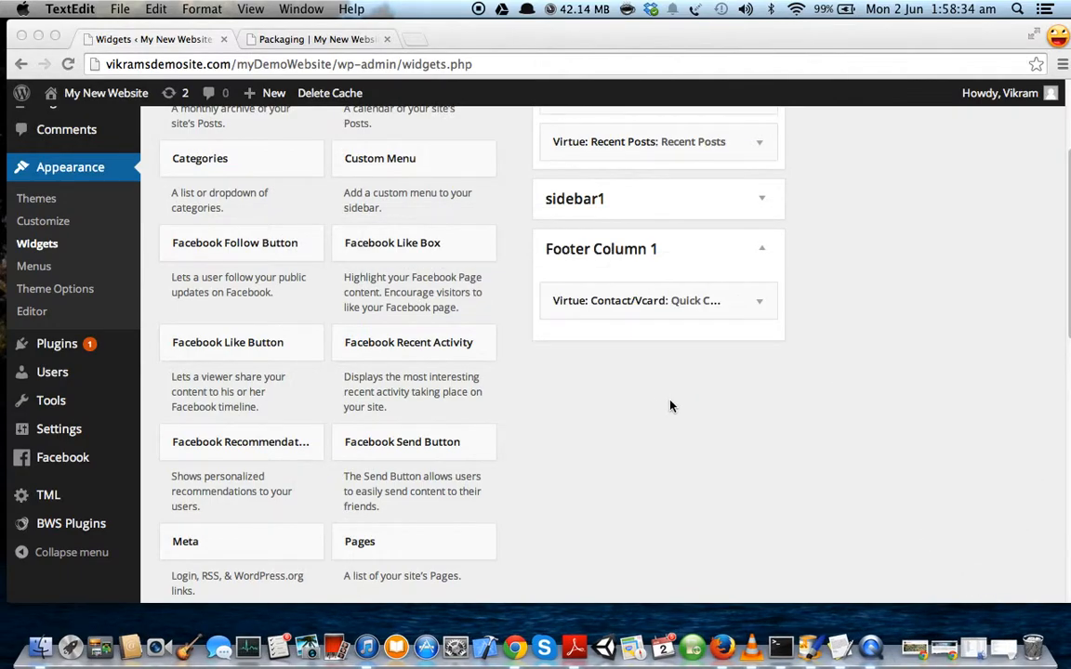
scroll(734, 423, up, 3)
Add the Virtue: Social Links widget to Footer Column 2.
scroll(739, 416, up, 2)
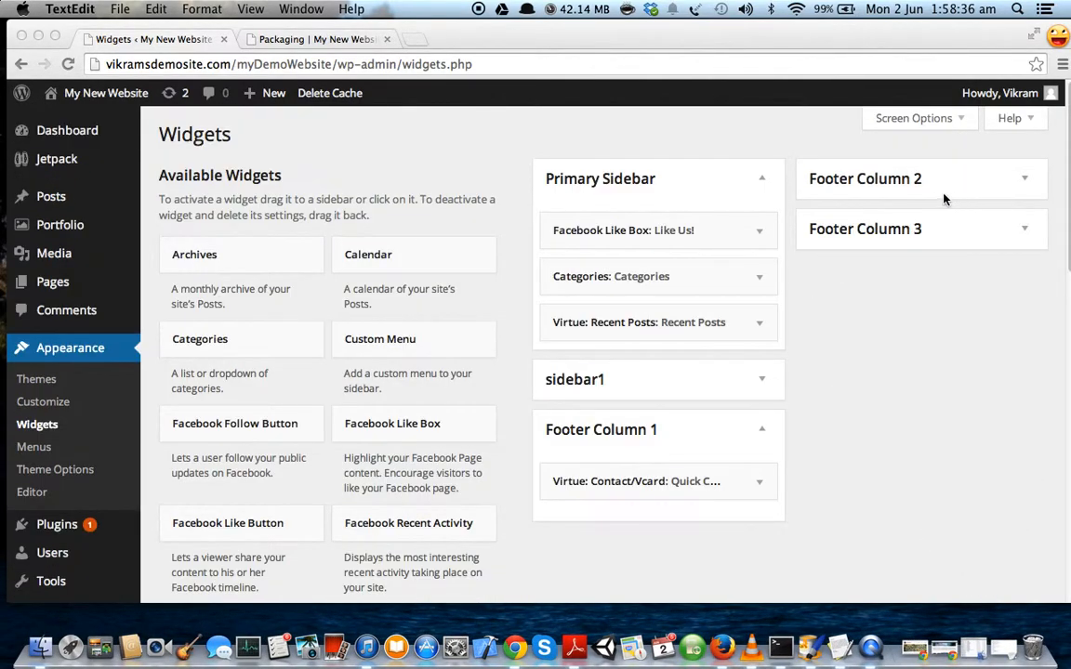
scroll(891, 360, down, 1)
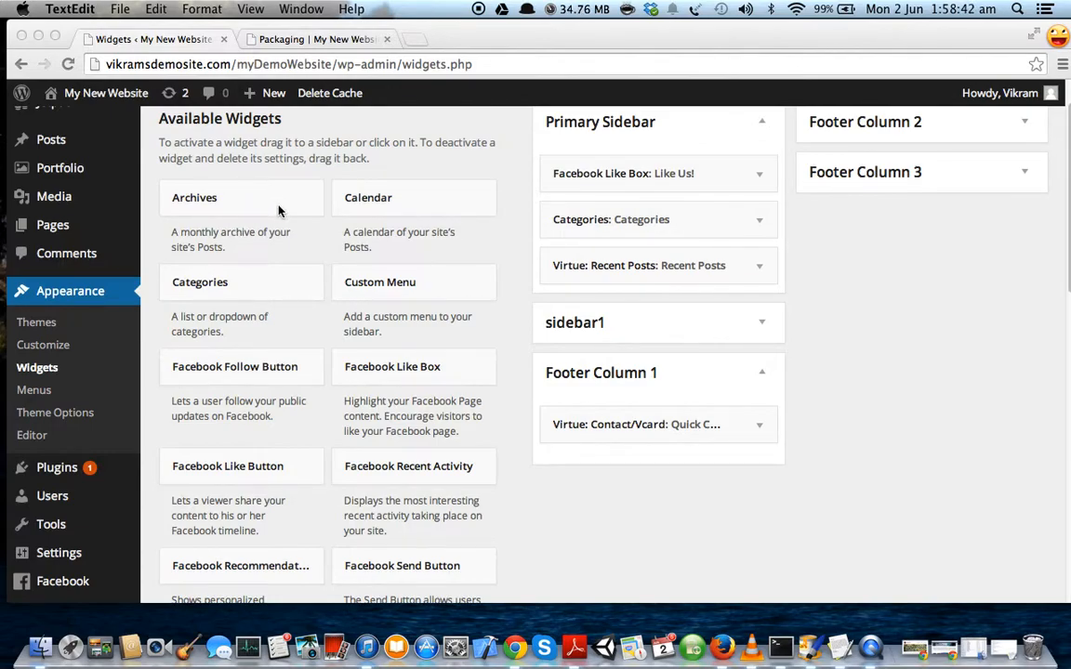
scroll(288, 223, up, 1)
scroll(313, 289, down, 10)
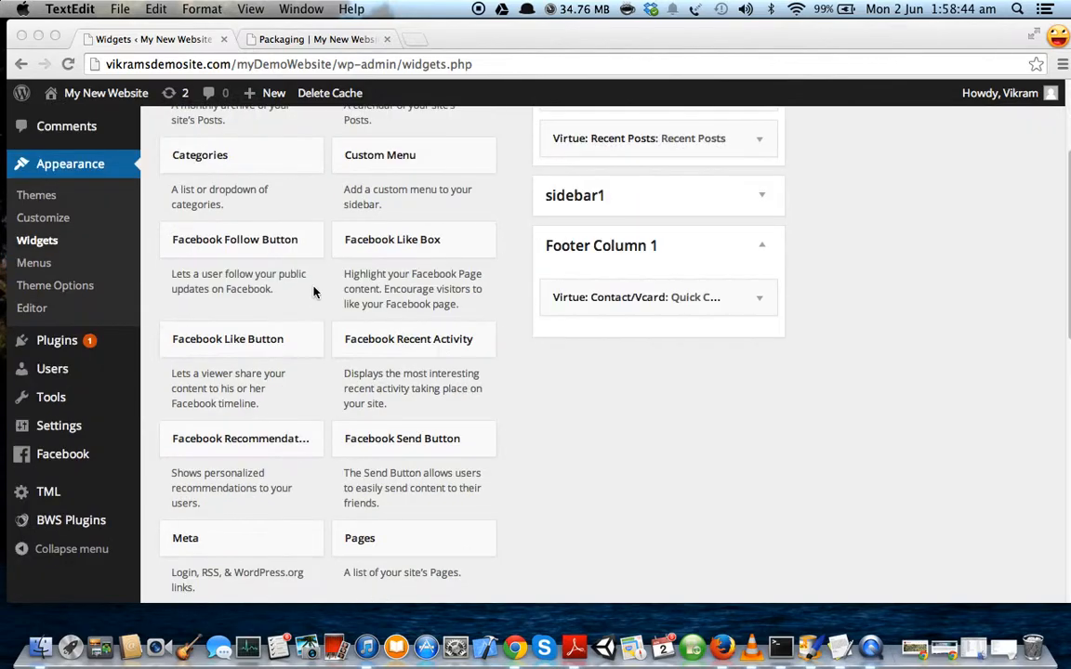
scroll(313, 291, down, 8)
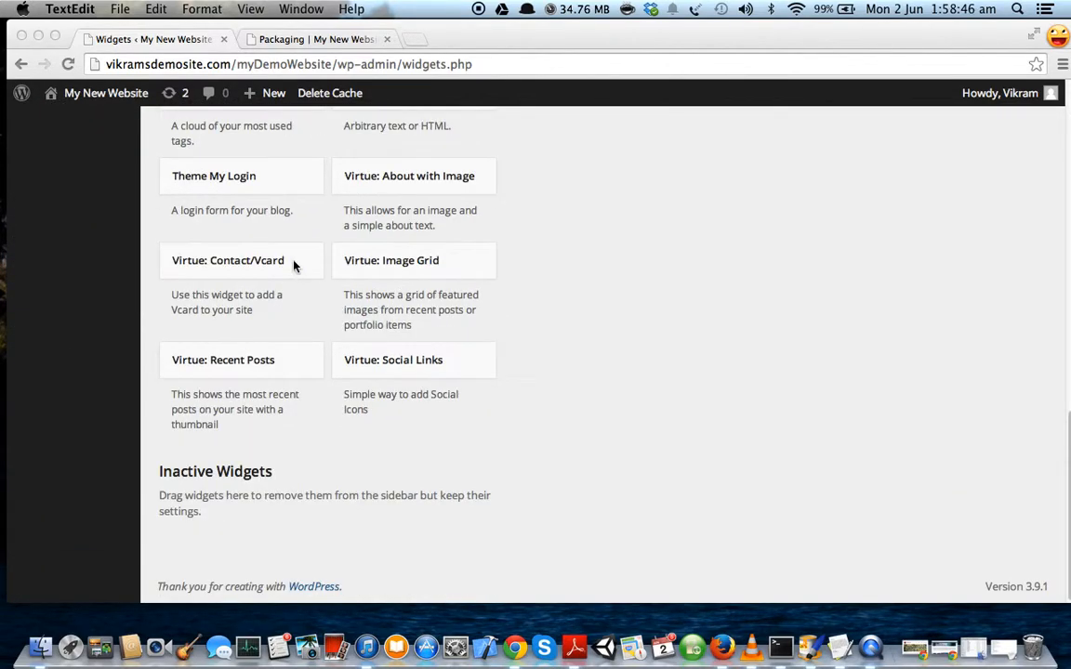
click(435, 364)
click(435, 362)
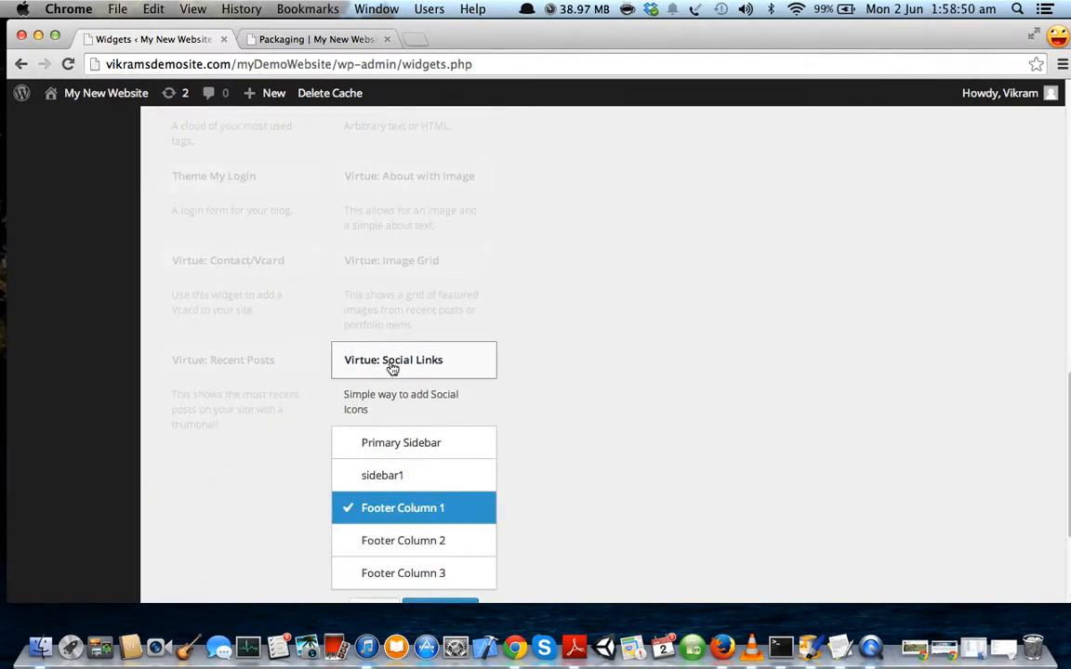
click(402, 498)
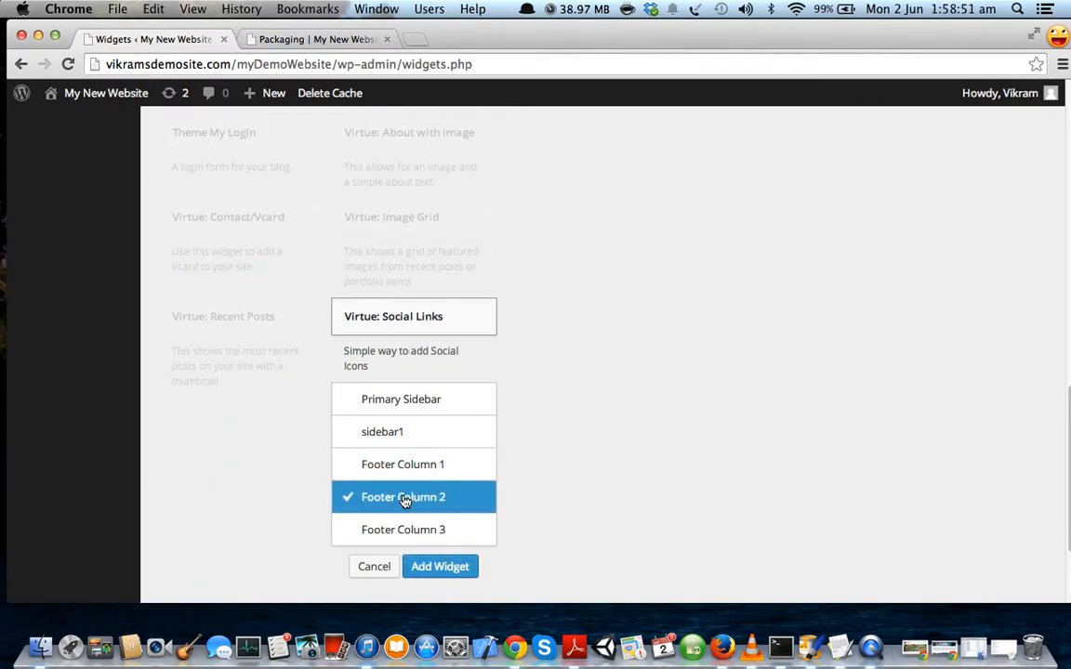
click(437, 567)
Title it 'Connect' and enter '#' for the Facebook, Twitter and Instagram links.
click(866, 291)
text(Connect)
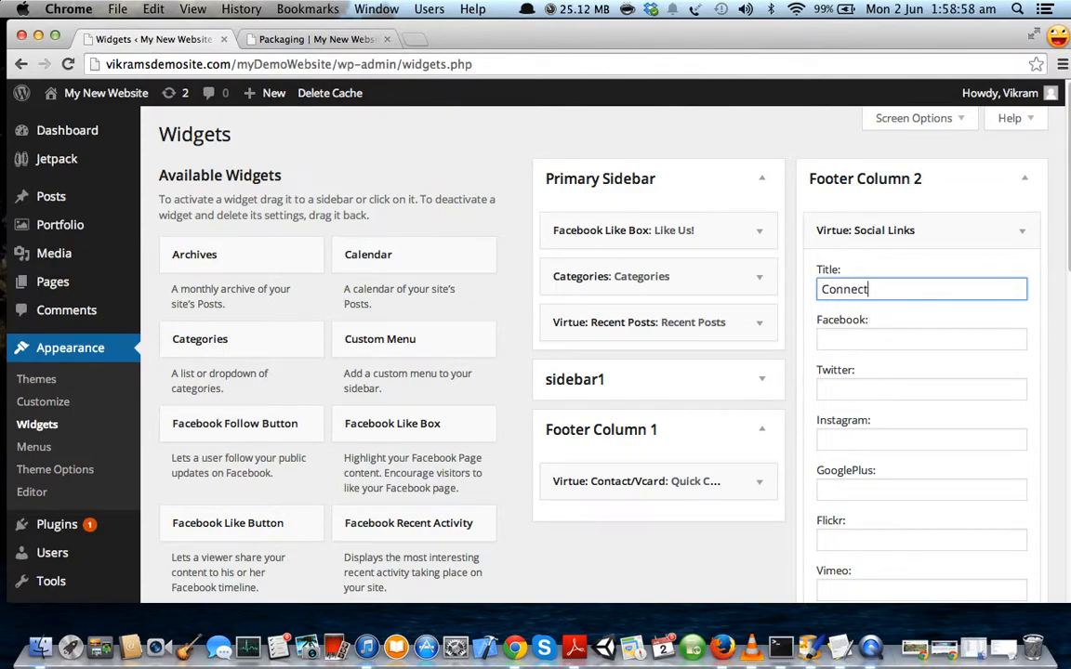
click(946, 339)
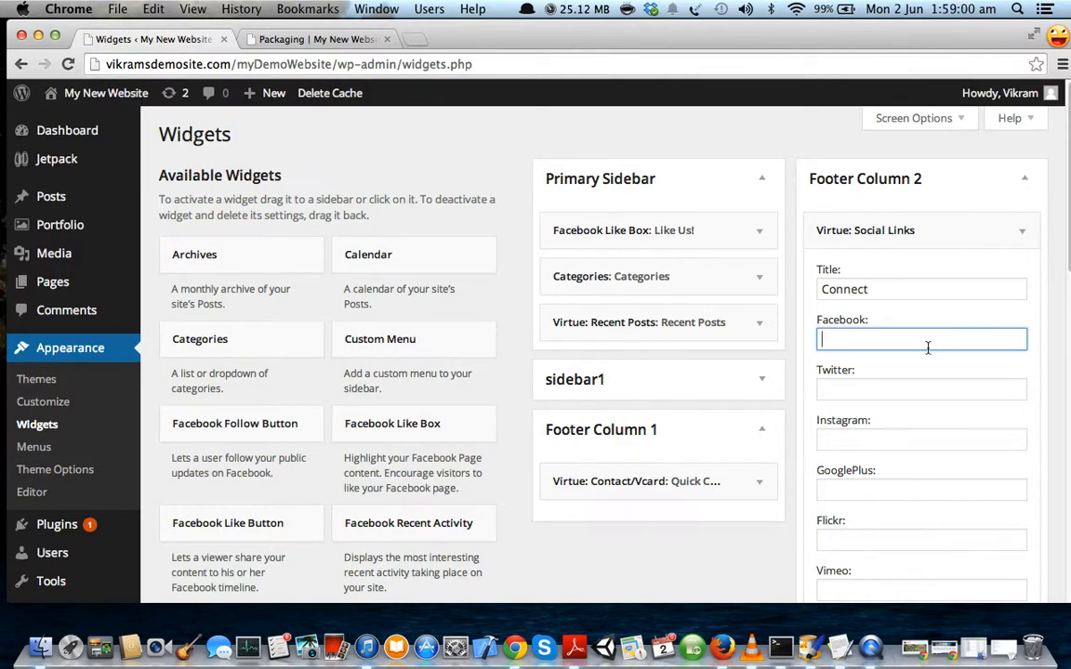
text(#)
click(865, 390)
text(#)
click(865, 440)
text(#)
Enter '#' for the GooglePlus and LinkedIn links and save the widget.
scroll(867, 446, down, 1)
click(870, 454)
text(#)
scroll(872, 465, down, 5)
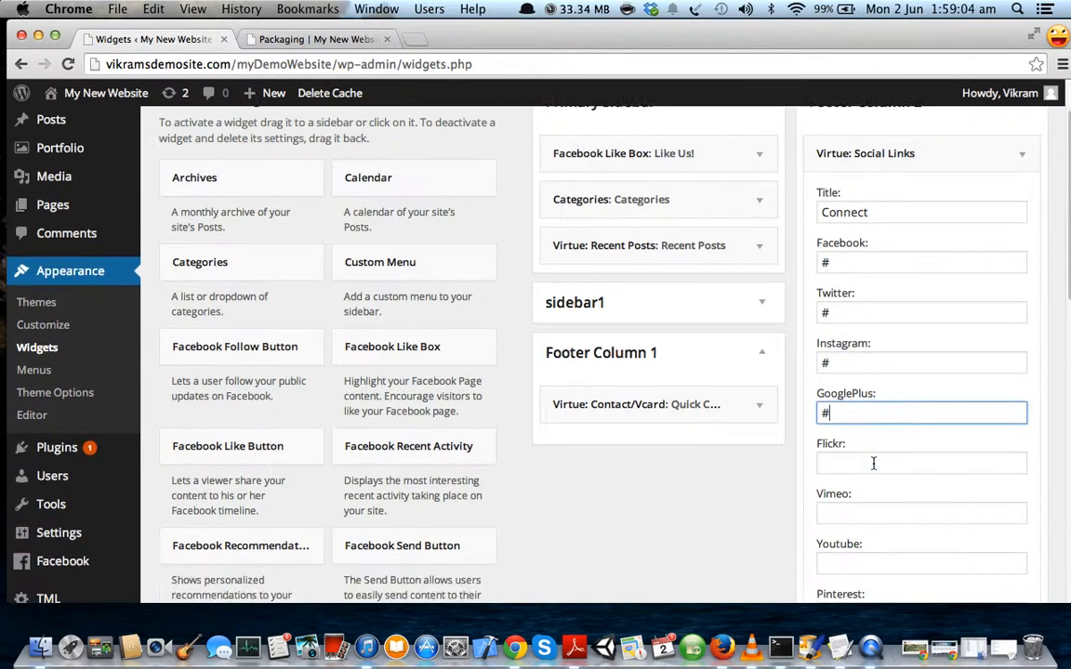
scroll(874, 464, down, 3)
click(866, 467)
text(#)
scroll(872, 456, down, 3)
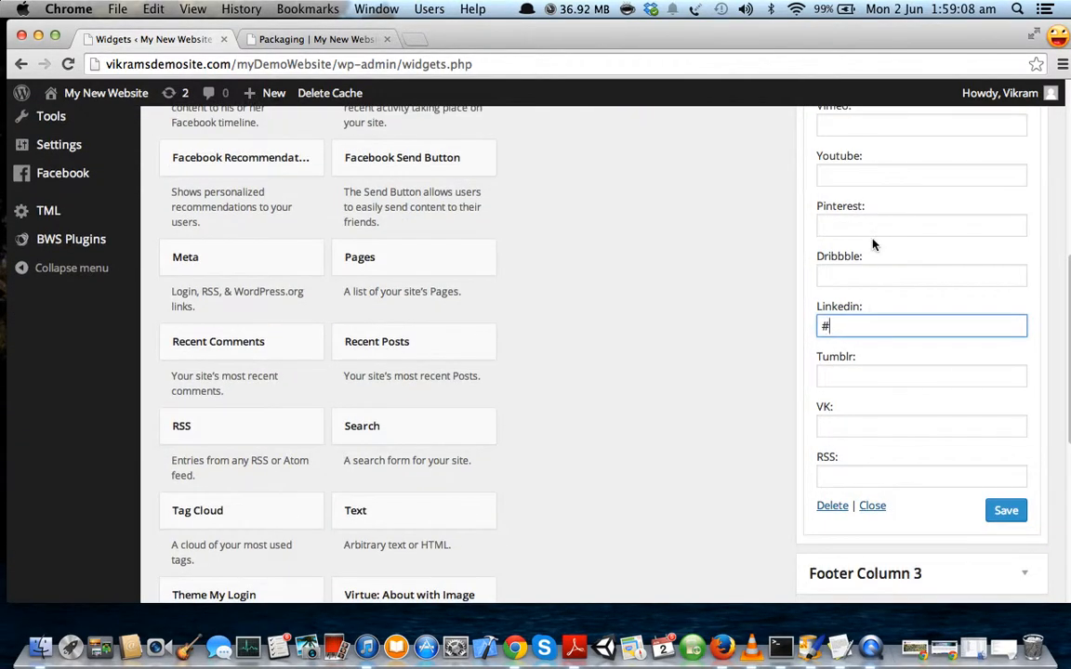
click(1004, 511)
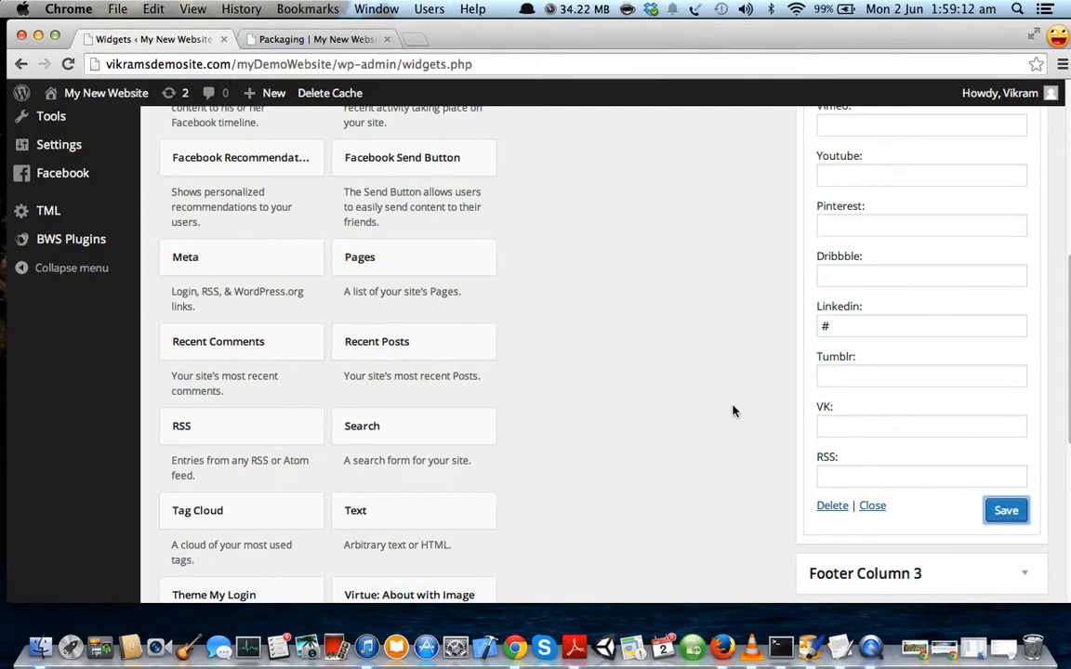
scroll(734, 404, down, 1)
scroll(739, 402, up, 6)
scroll(748, 397, up, 1)
scroll(791, 376, down, 8)
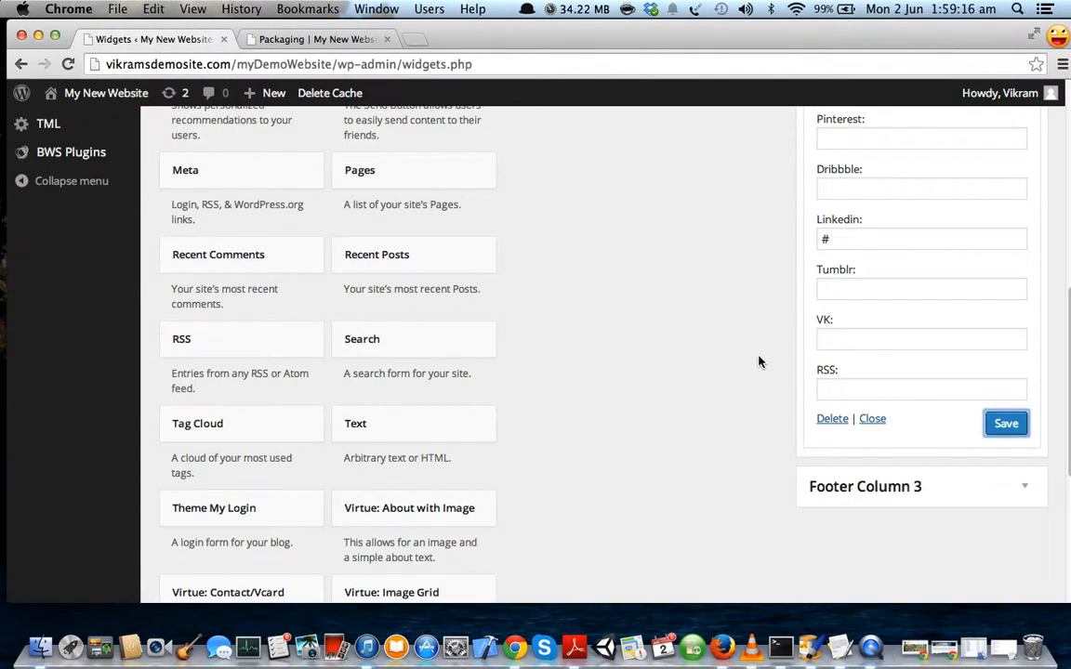
scroll(757, 362, up, 10)
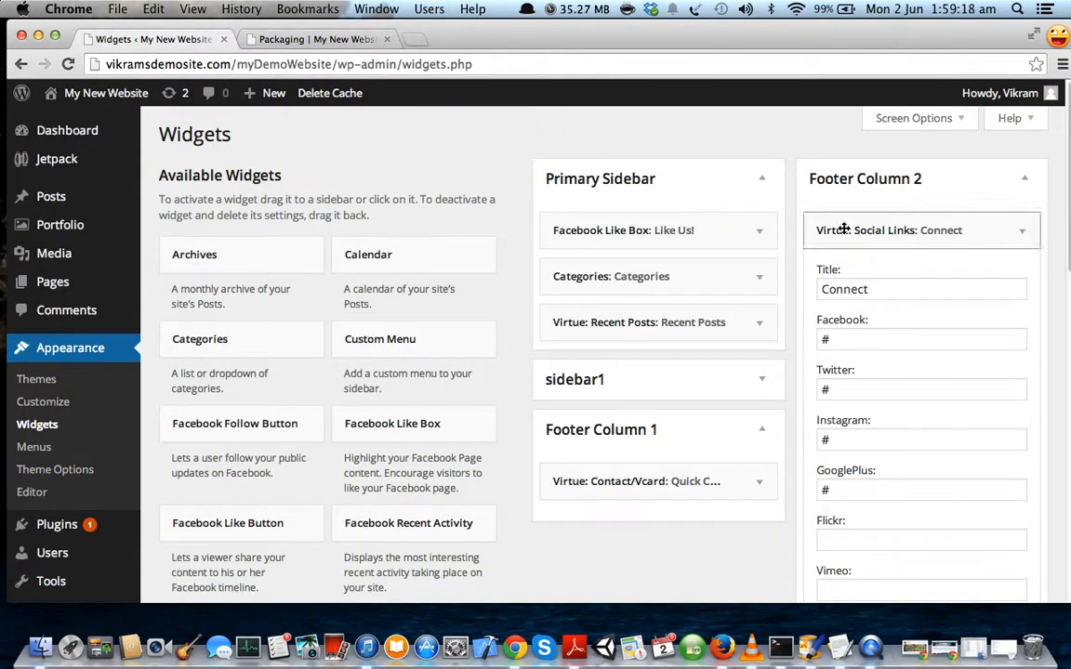
scroll(818, 437, down, 5)
scroll(837, 450, down, 12)
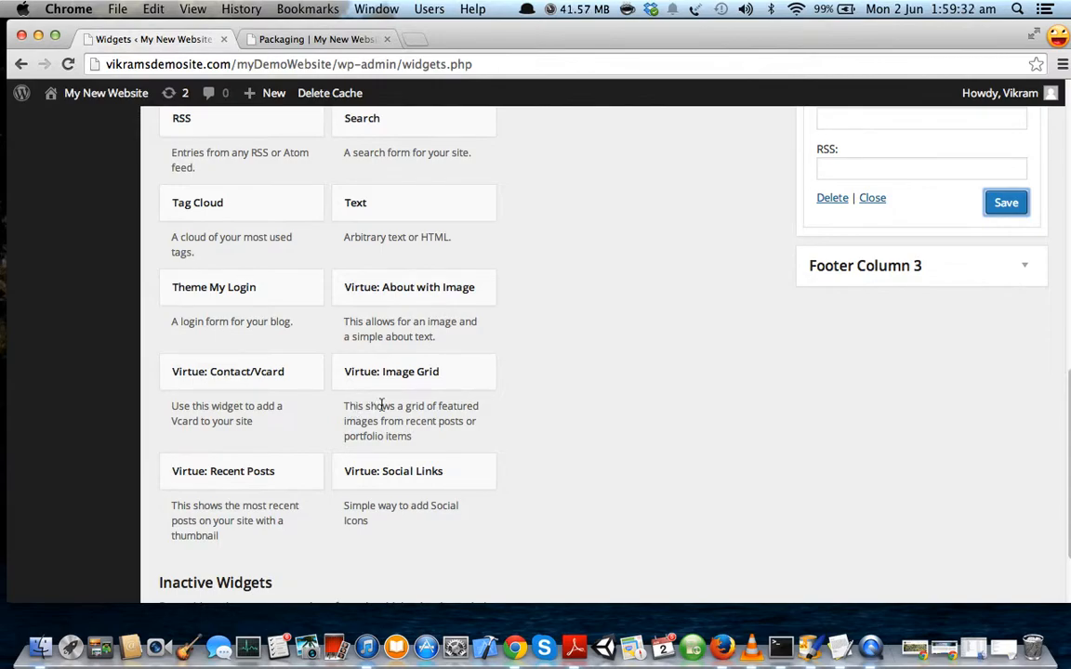
Add the Virtue: Image Grid widget to Footer Column 2.
click(411, 377)
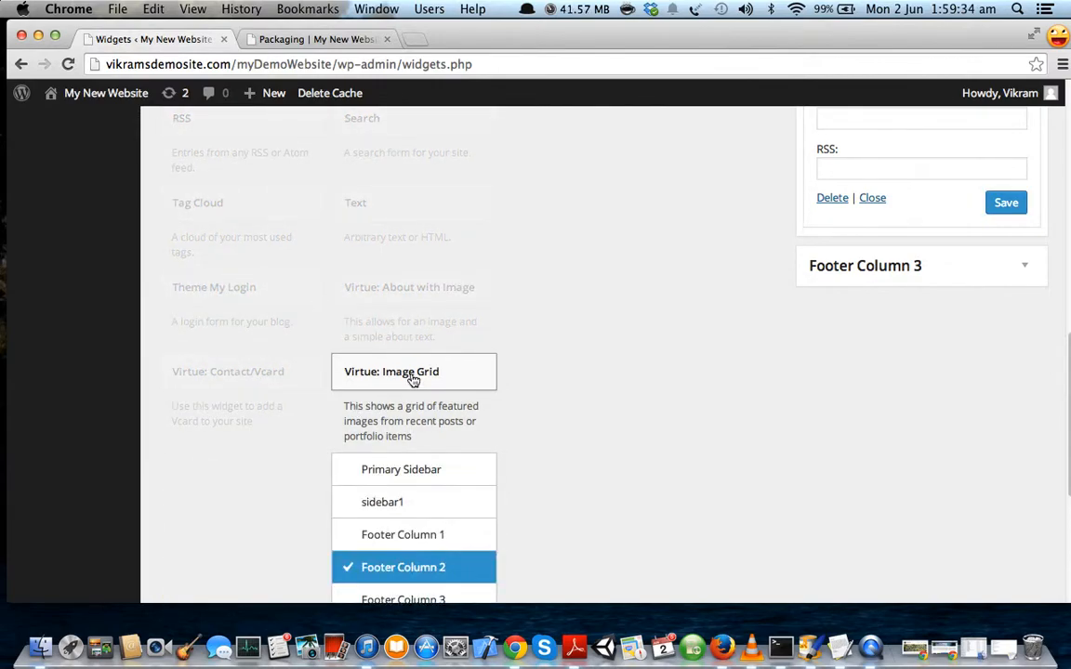
scroll(413, 377, down, 5)
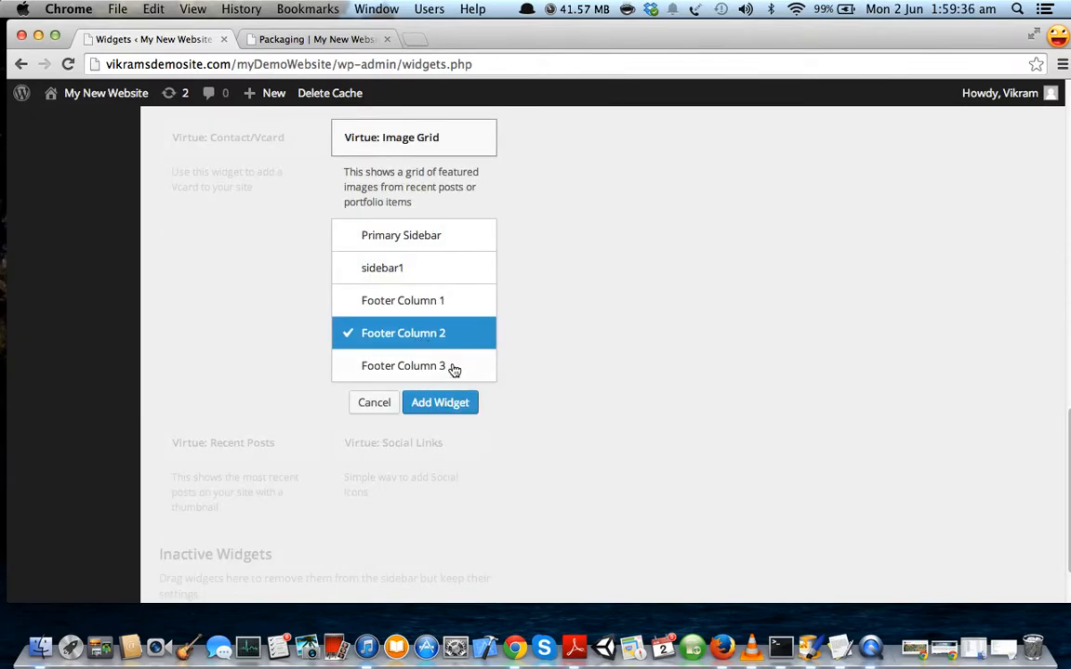
click(444, 403)
scroll(695, 455, down, 10)
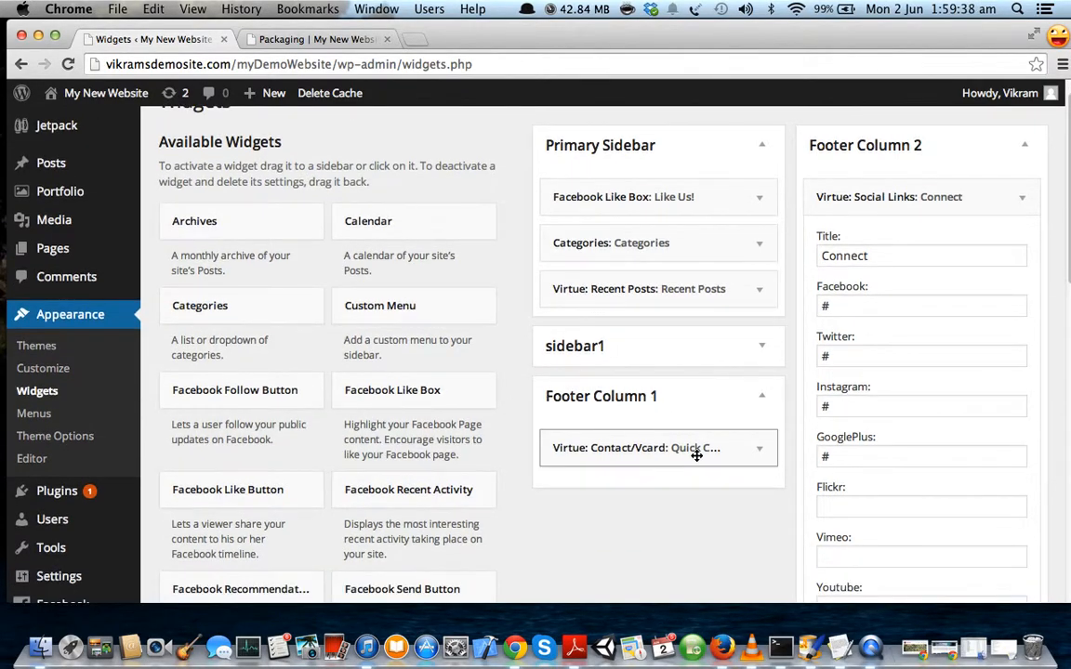
scroll(694, 463, down, 10)
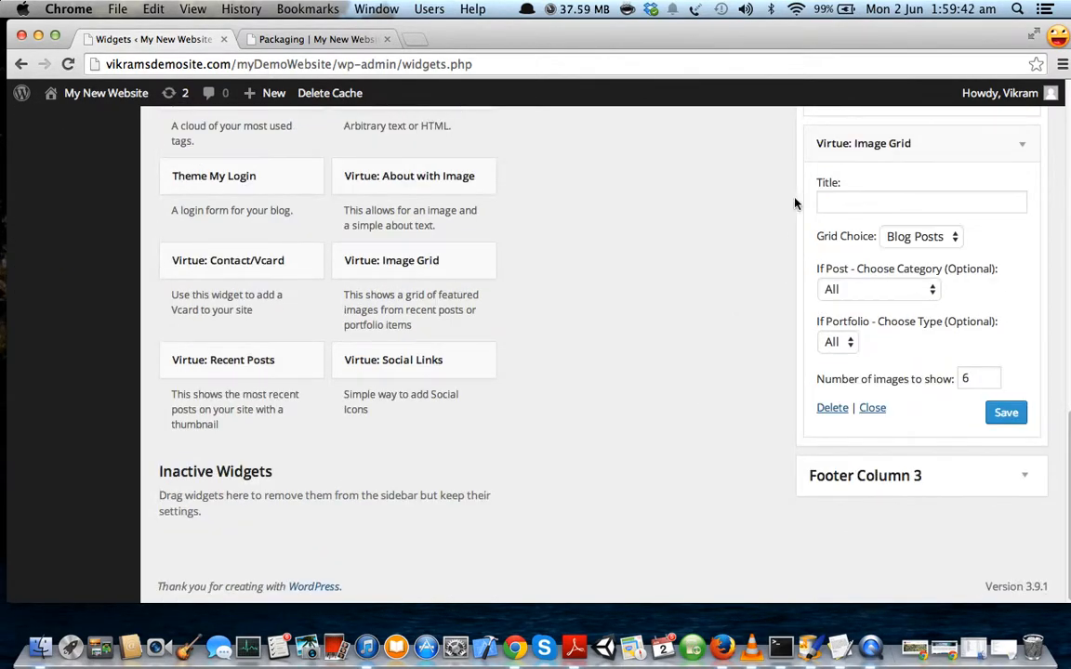
Title the grid 'Portfolio', set Grid Choice to Portfolio, and save it.
click(847, 203)
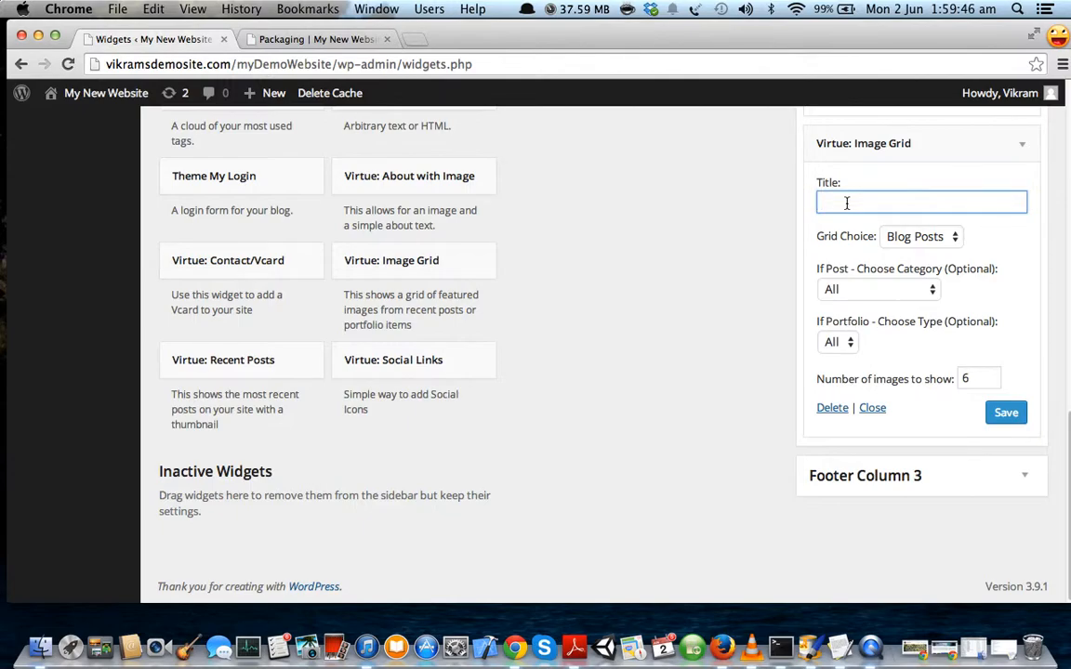
text(Portfolio)
click(920, 236)
click(915, 253)
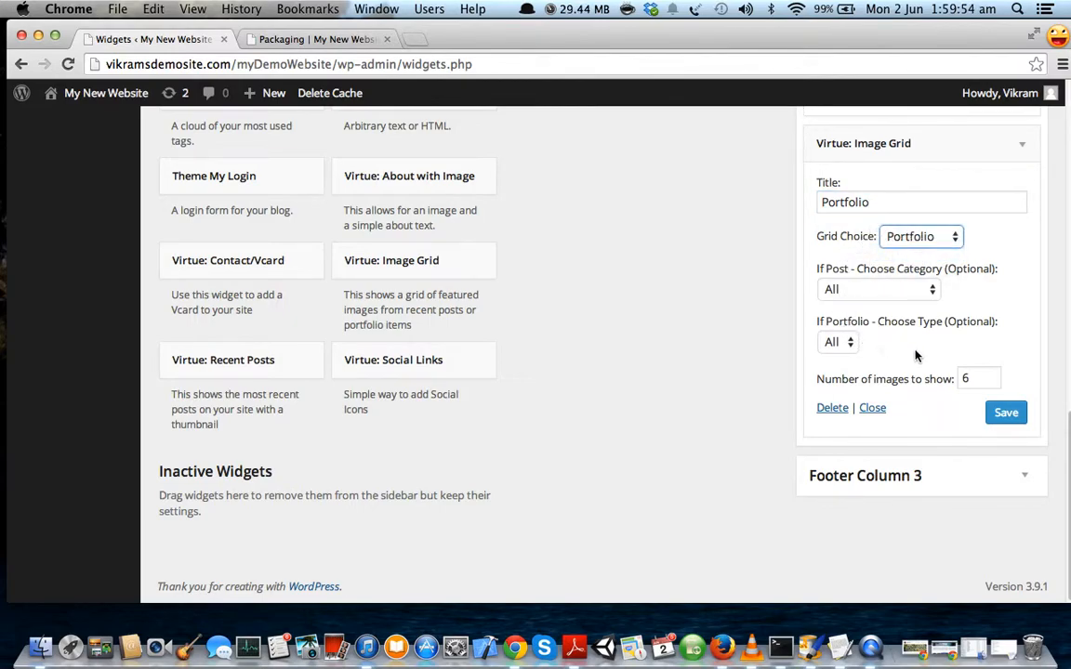
click(1006, 412)
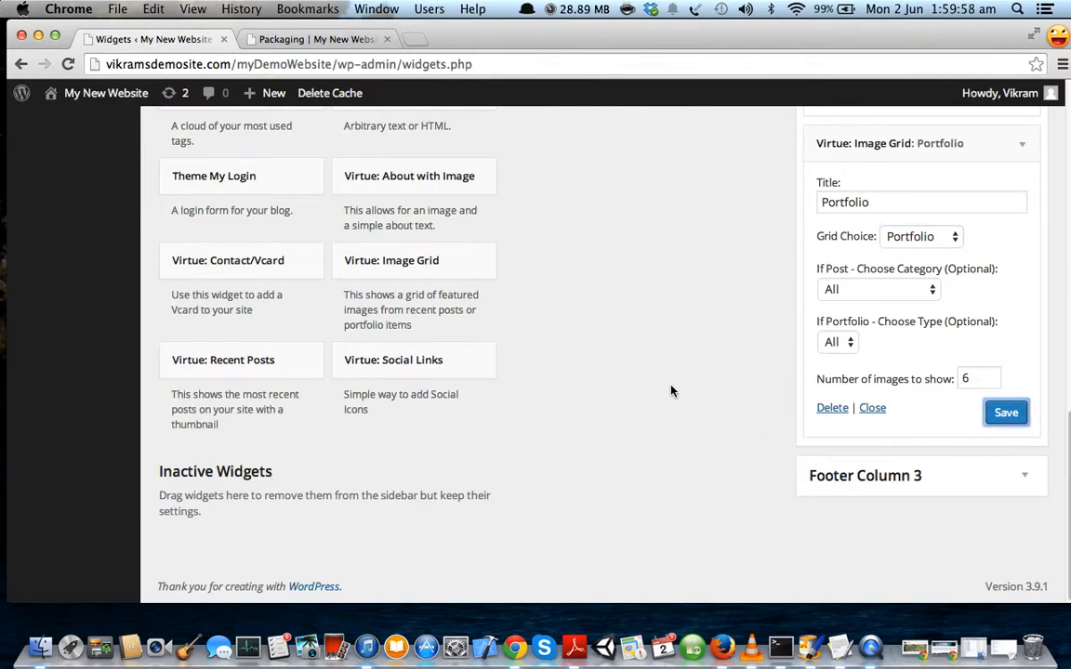
Reload the live Packaging page to check its footer, then mark the custom menu task in roadmap.txt.
click(293, 38)
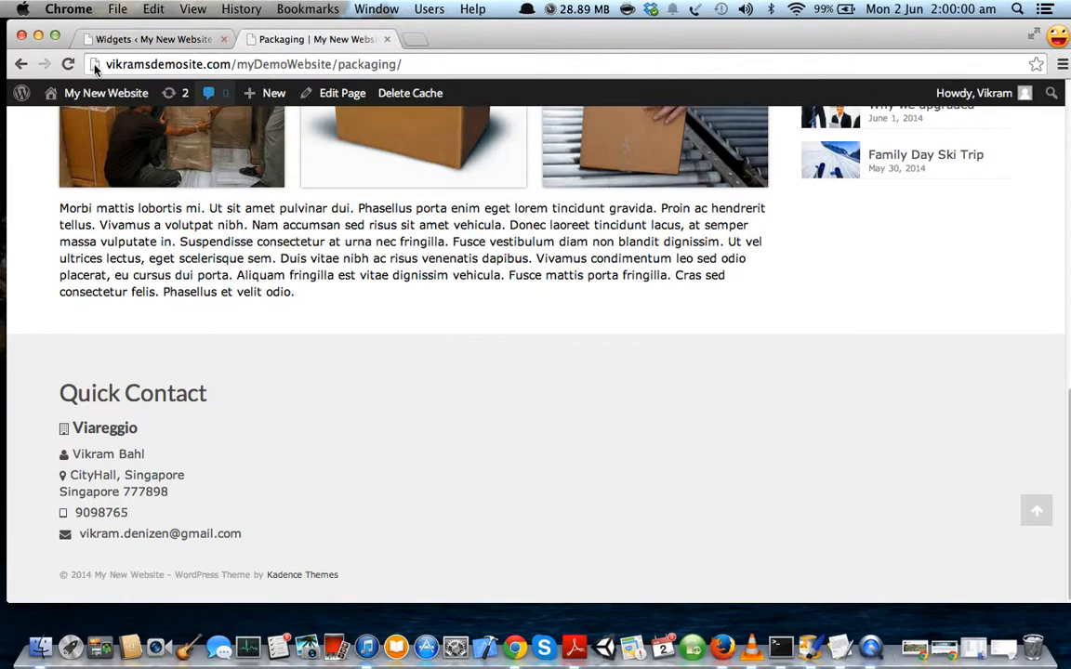
click(68, 63)
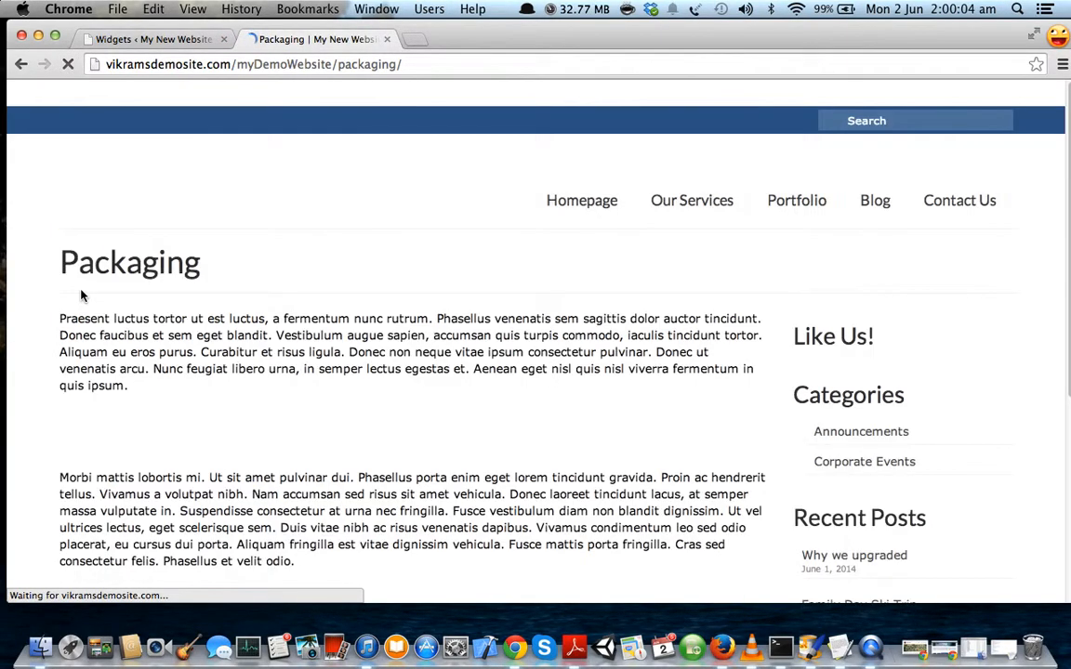
scroll(71, 357, down, 10)
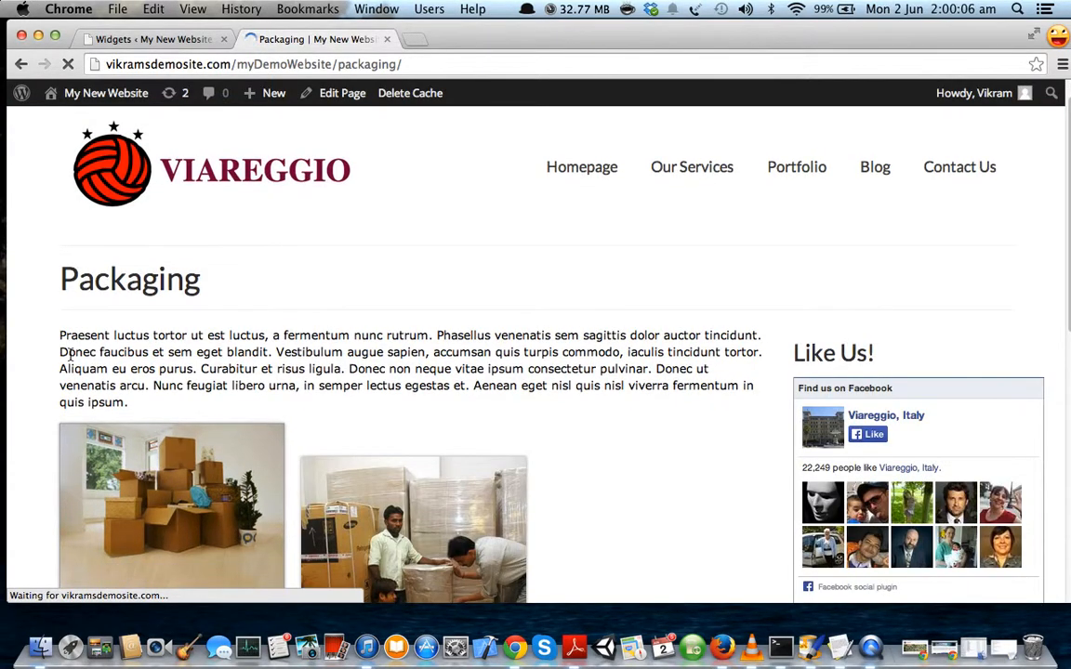
scroll(71, 360, down, 1)
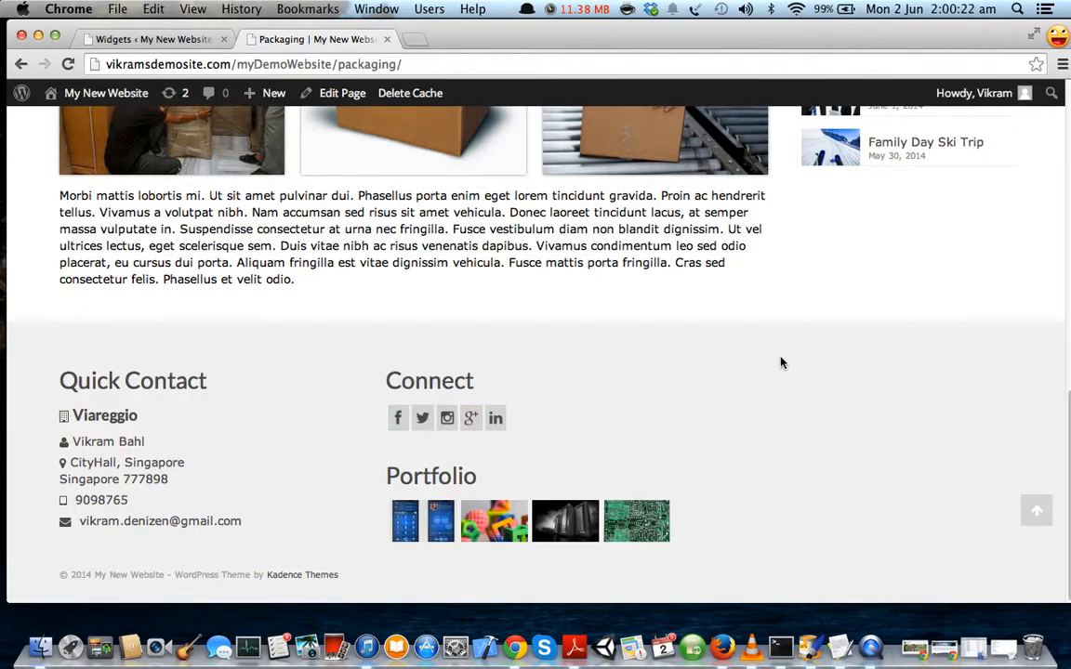
click(1004, 648)
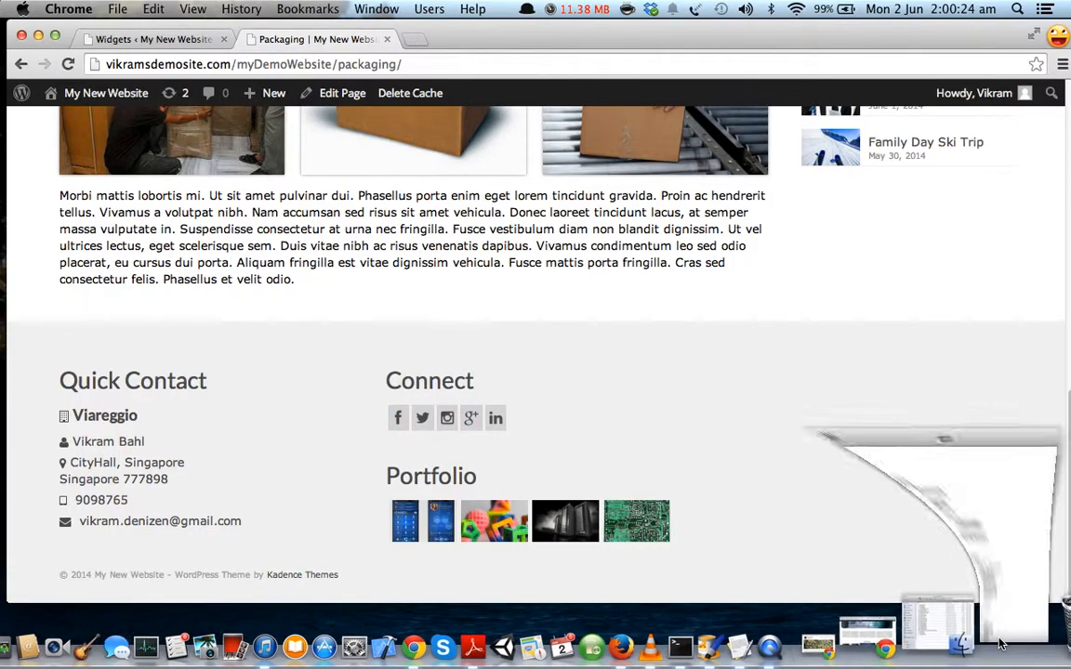
drag(141, 528, 362, 506)
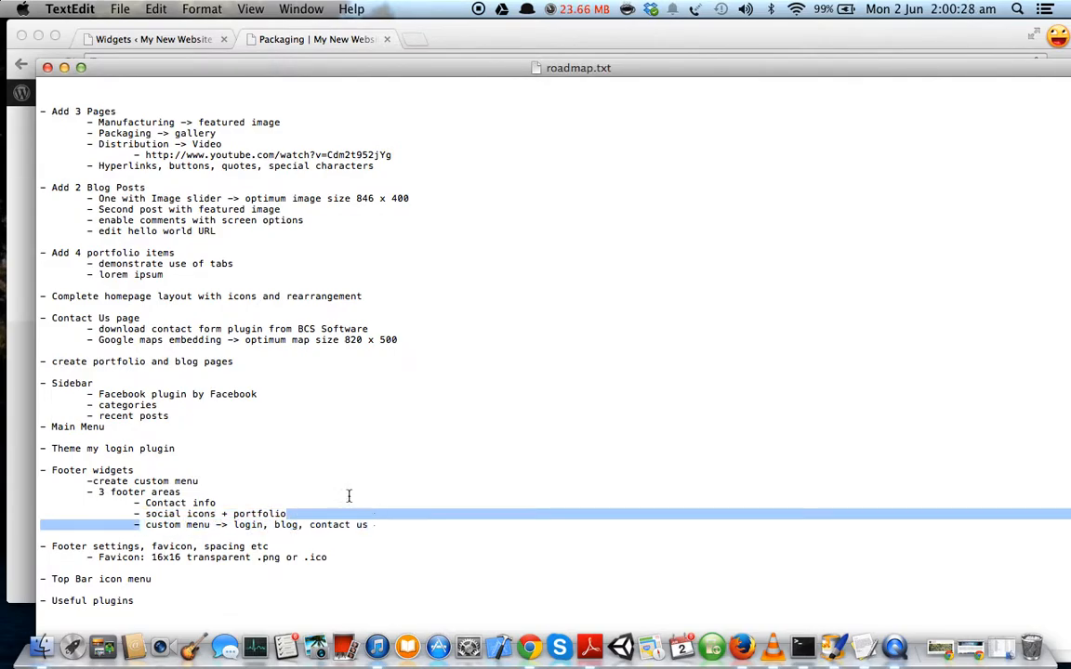
Open Appearance > Menus in a new browser tab from the Widgets page.
click(65, 68)
scroll(712, 420, up, 10)
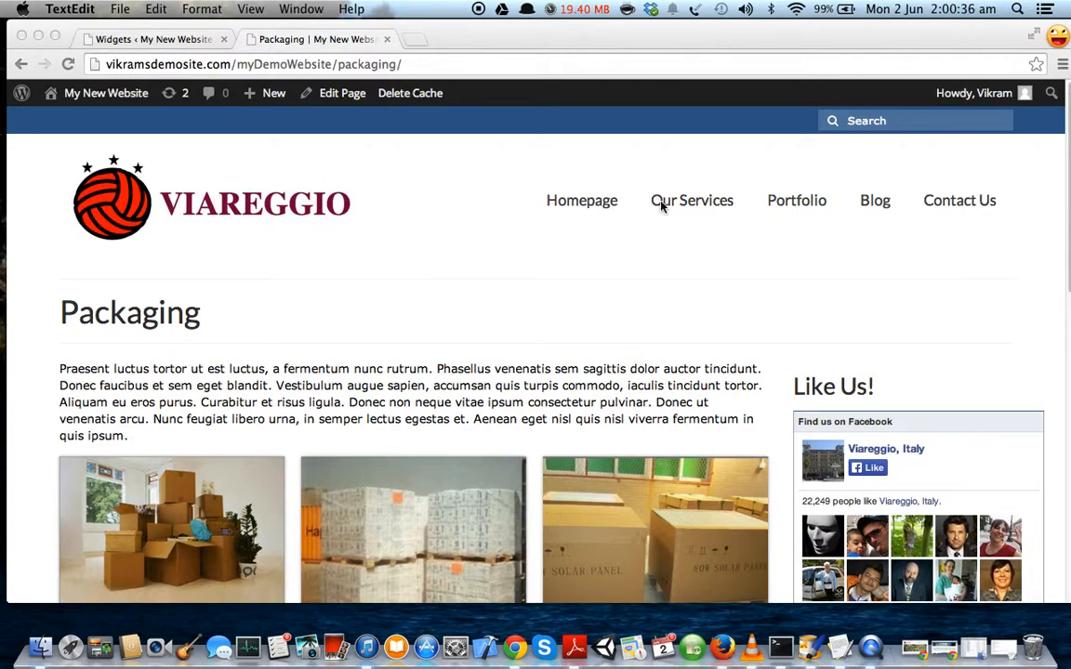
click(191, 45)
scroll(241, 240, up, 10)
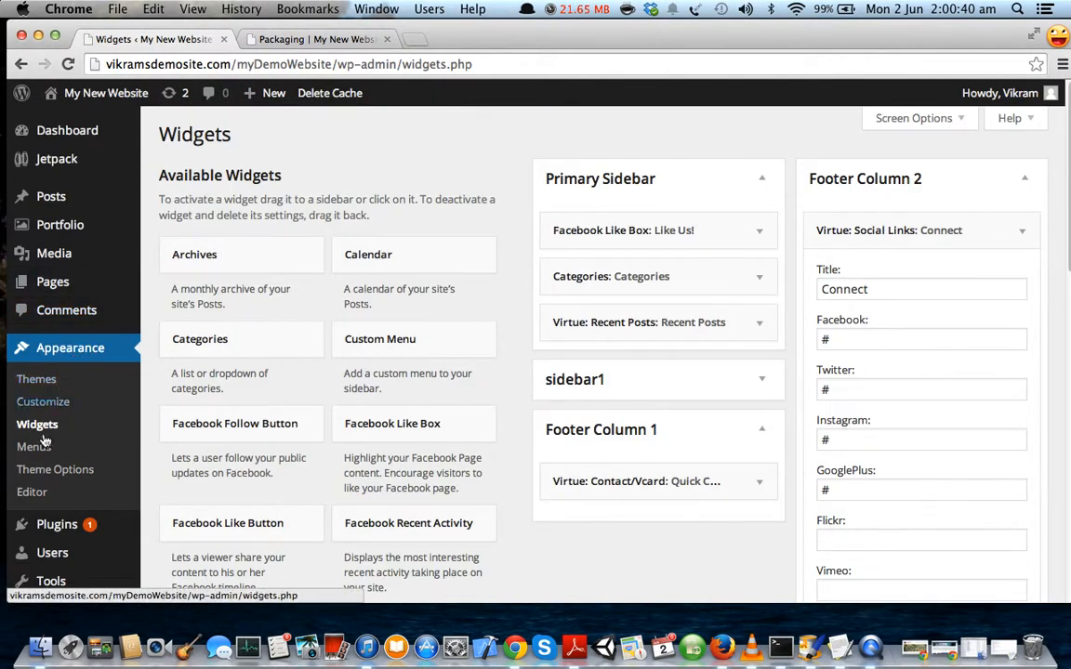
super+click(38, 448)
click(483, 42)
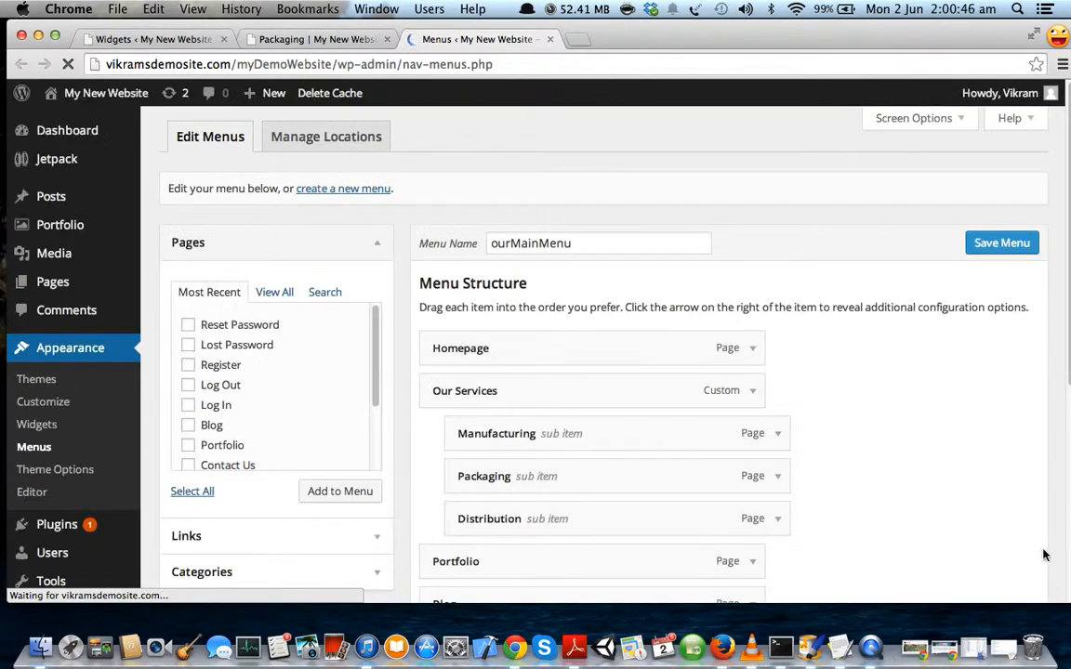
Read the footer menu pages (login, blog, contact us) in roadmap.txt, then return to Menus.
click(1004, 648)
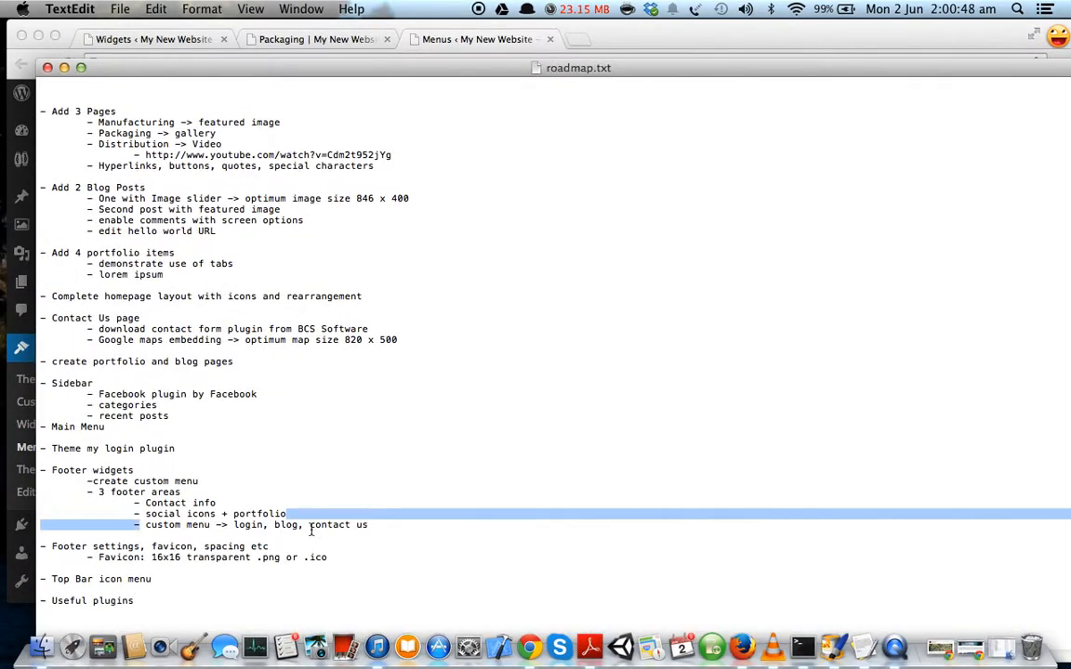
click(310, 527)
drag(235, 525, 385, 524)
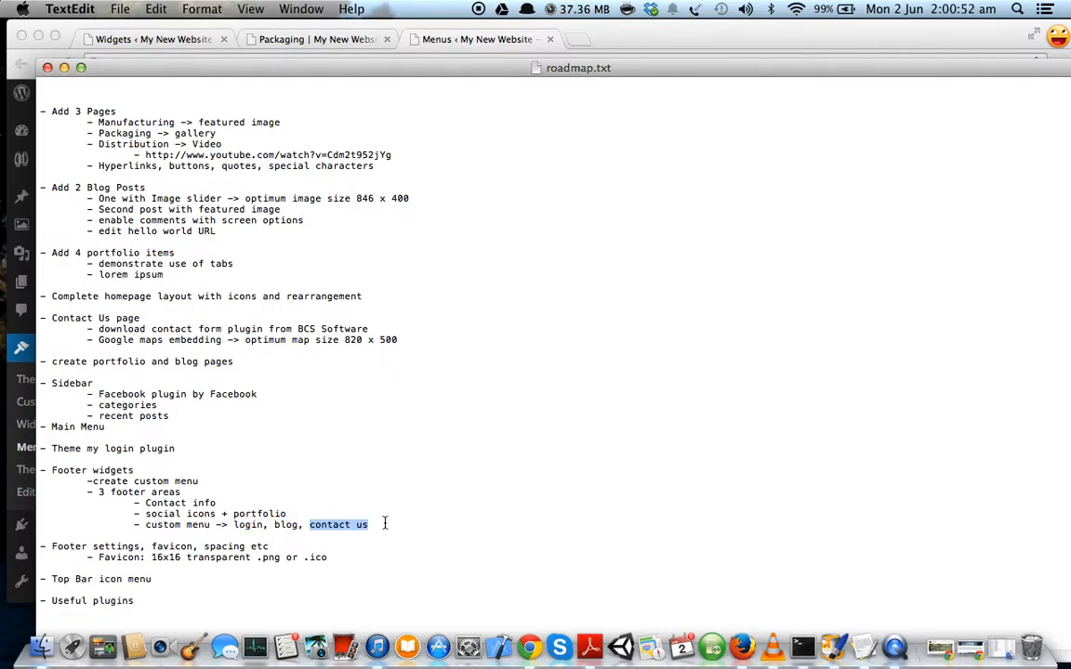
click(64, 68)
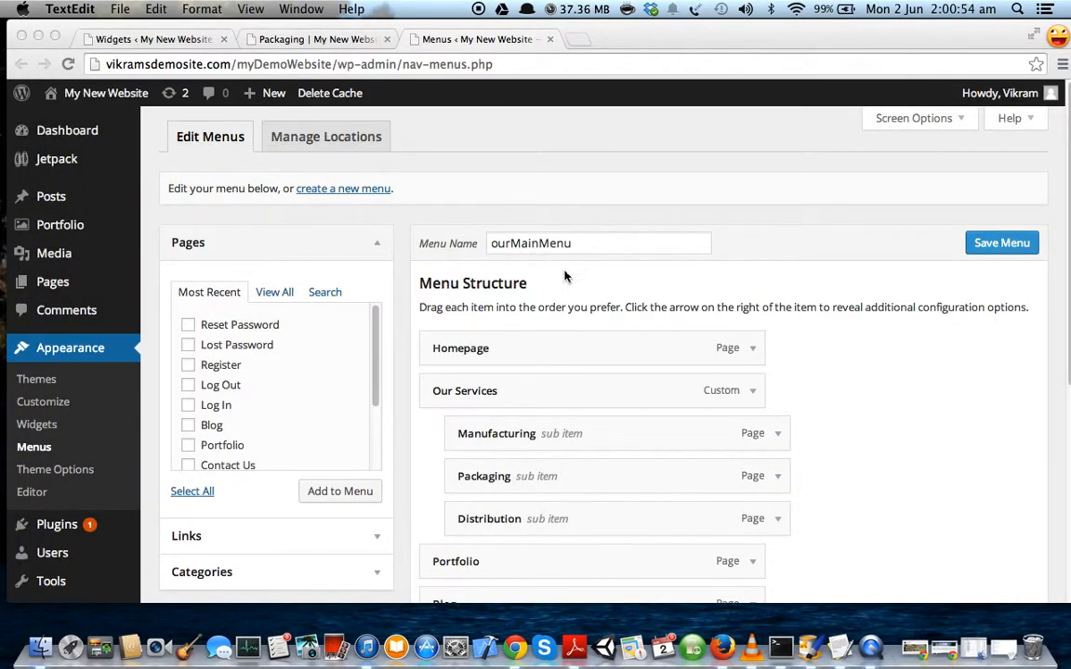
scroll(578, 276, down, 1)
scroll(578, 276, up, 1)
click(344, 200)
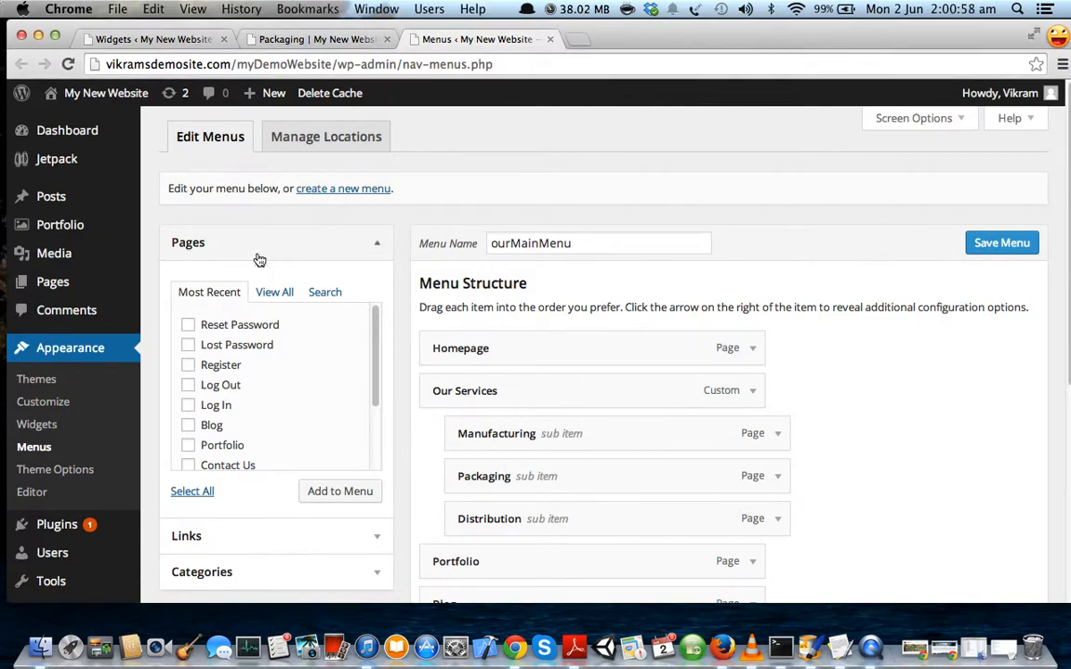
Create a new menu named footerMenu.
click(339, 192)
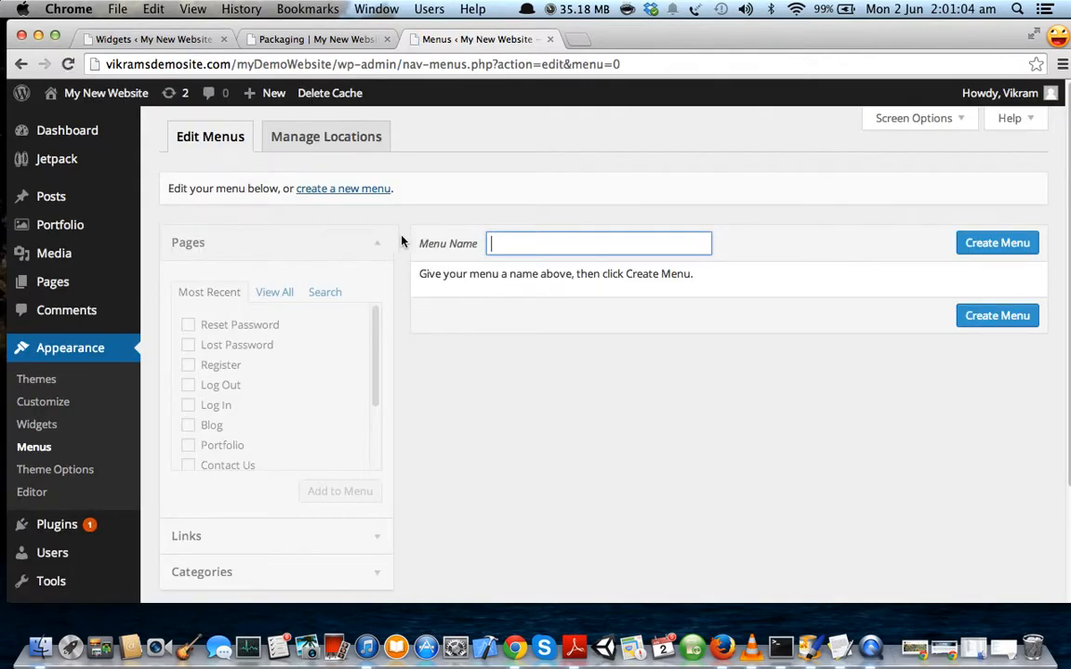
click(526, 245)
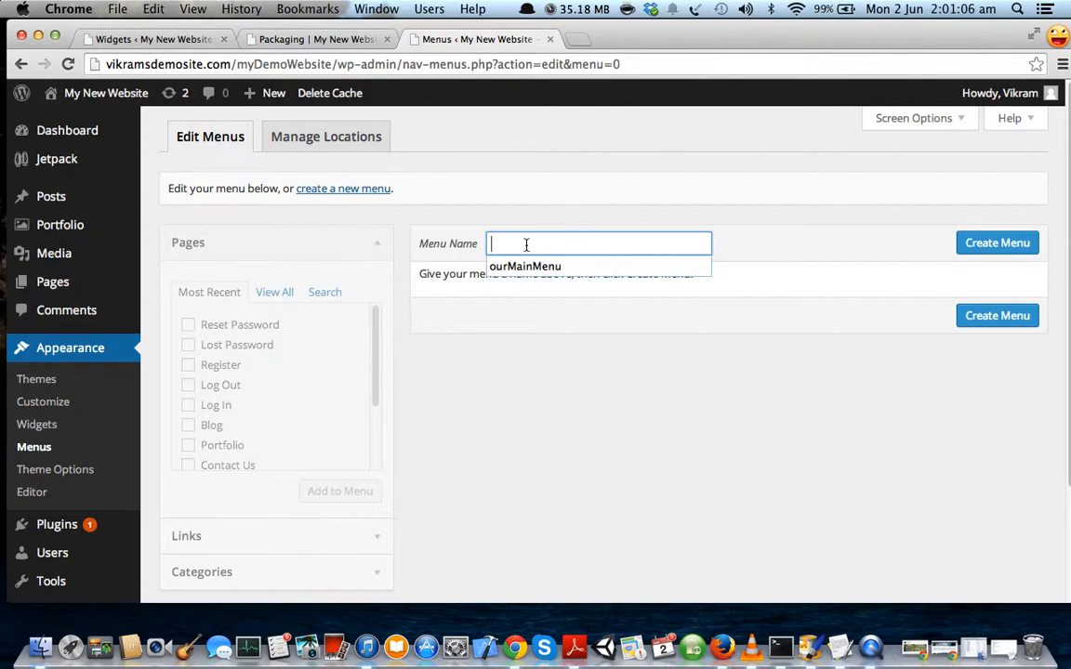
text(footerMenu)
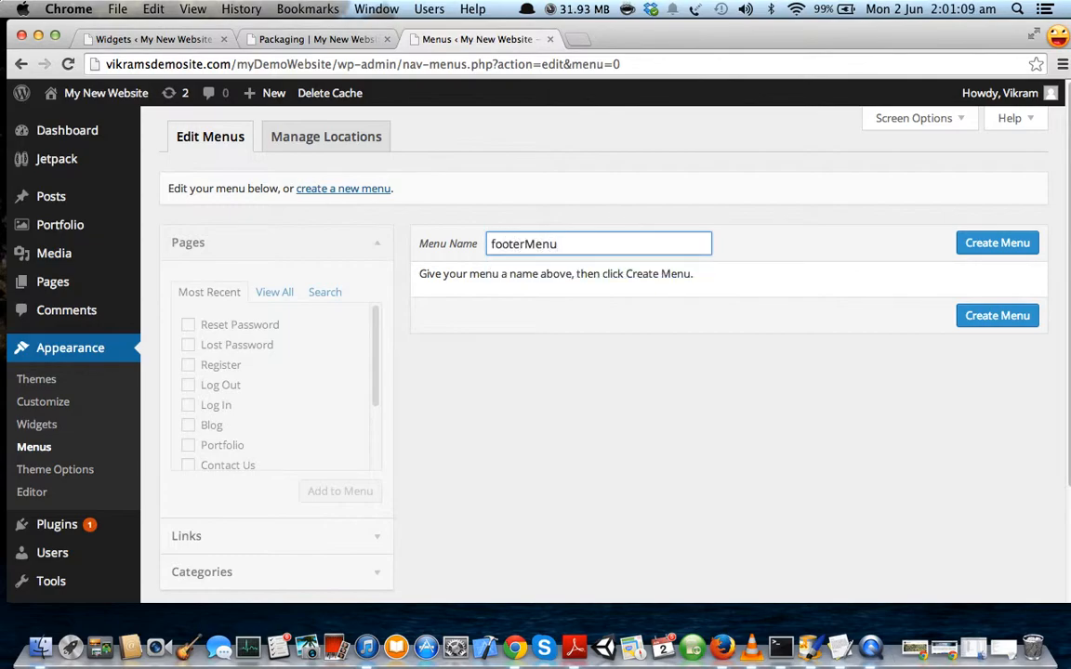
click(1018, 244)
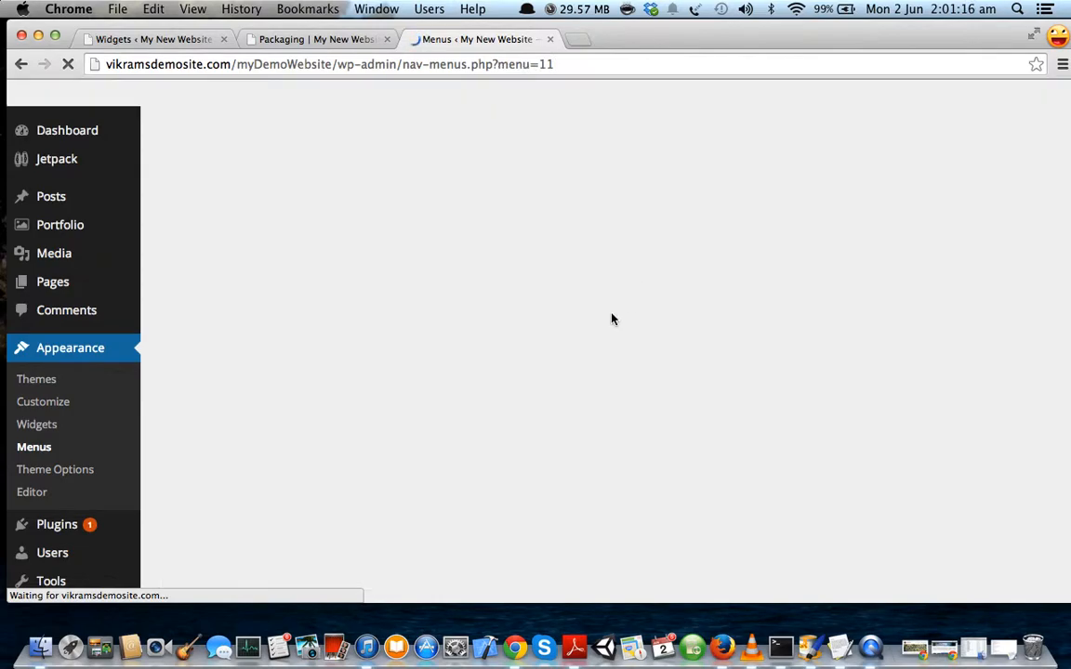
Add the checked Log In, Blog and Contact Us pages to footerMenu and save it.
scroll(592, 338, down, 1)
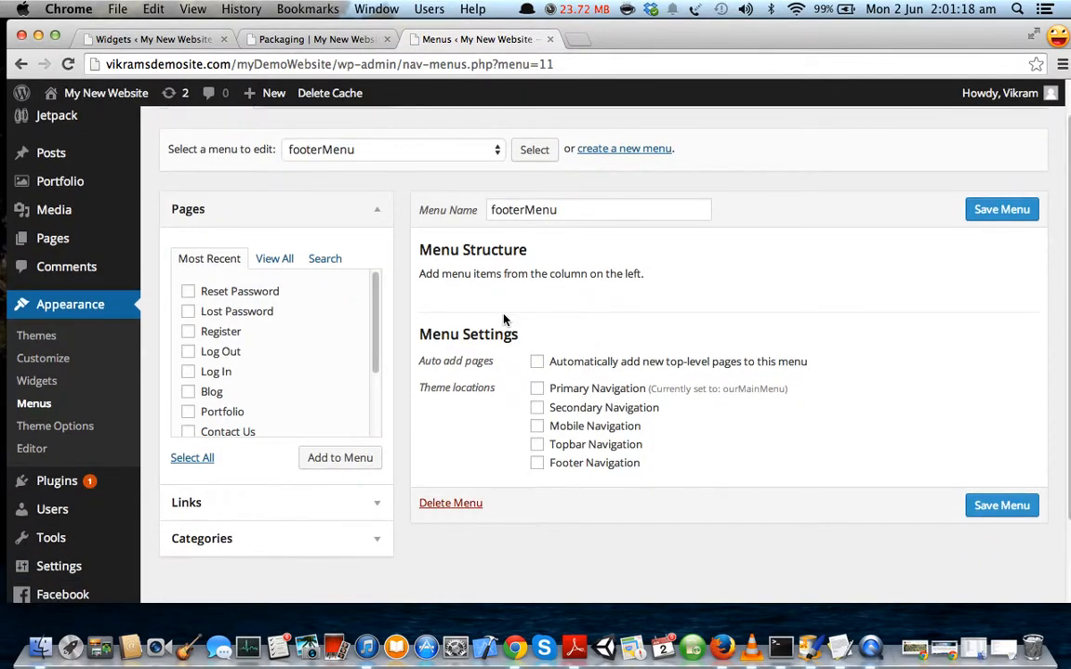
scroll(239, 355, down, 1)
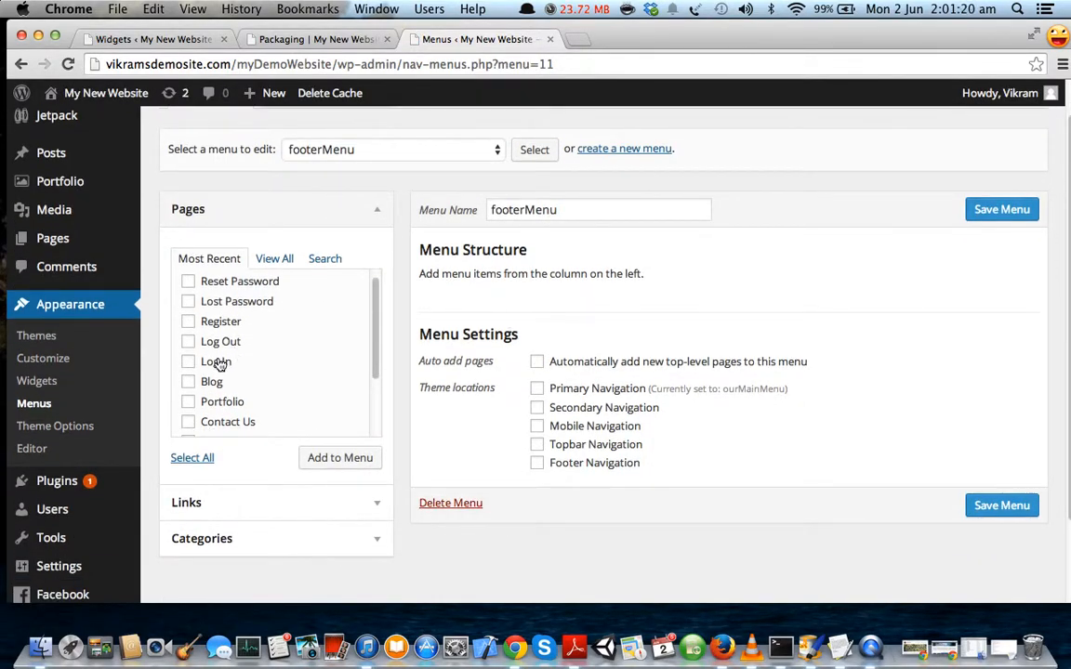
scroll(230, 340, down, 3)
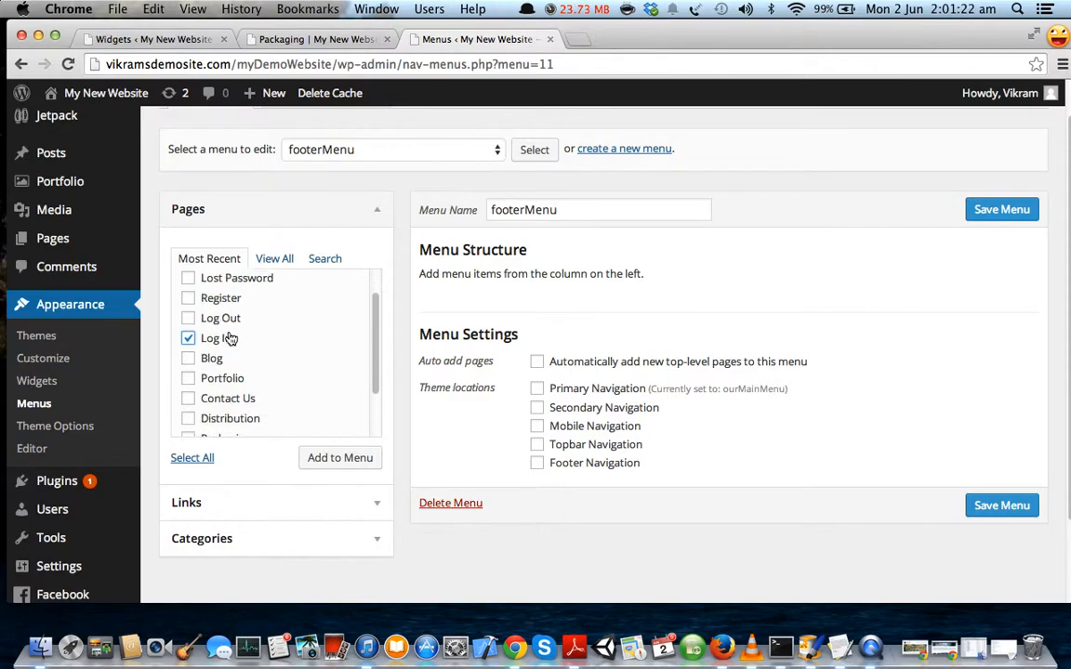
click(232, 382)
click(211, 339)
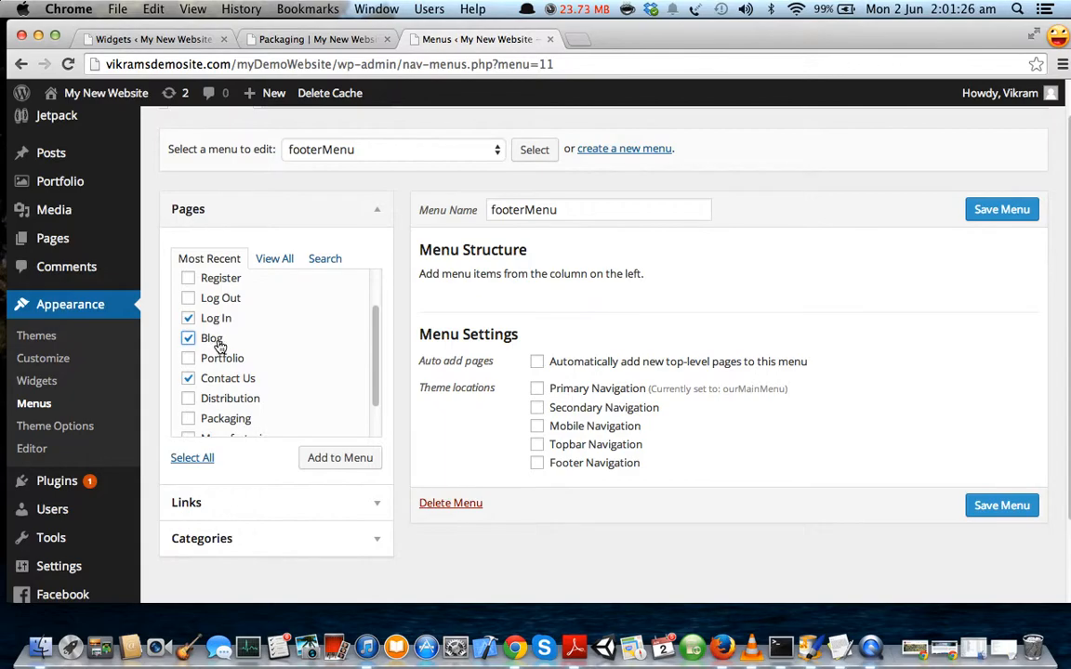
scroll(257, 337, up, 2)
scroll(256, 337, up, 1)
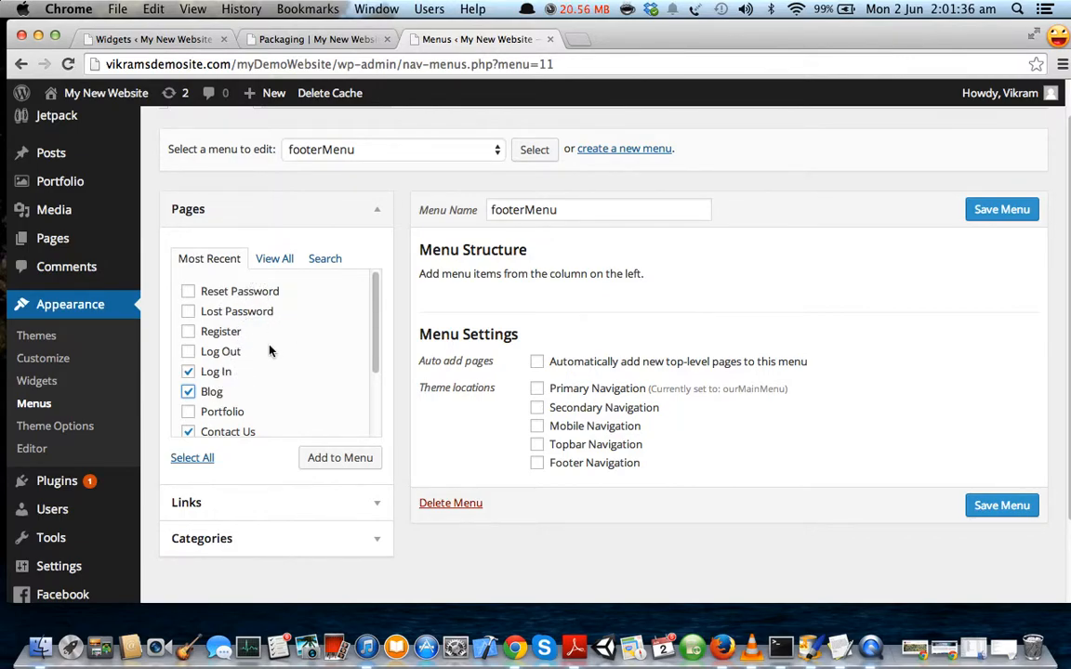
scroll(232, 326, up, 1)
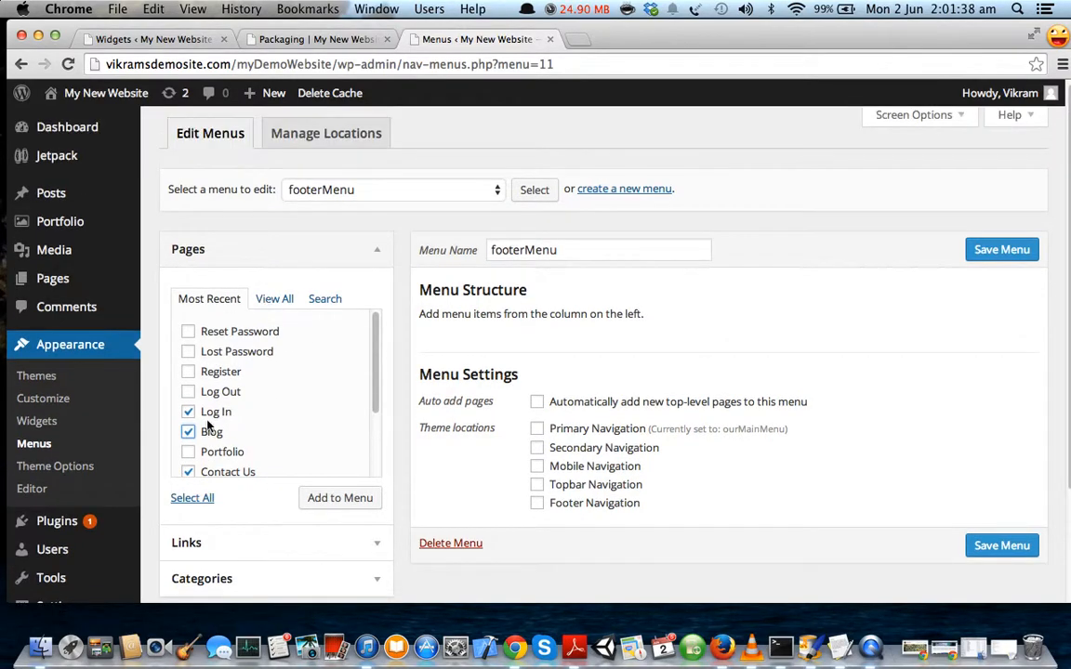
scroll(218, 418, down, 1)
click(327, 499)
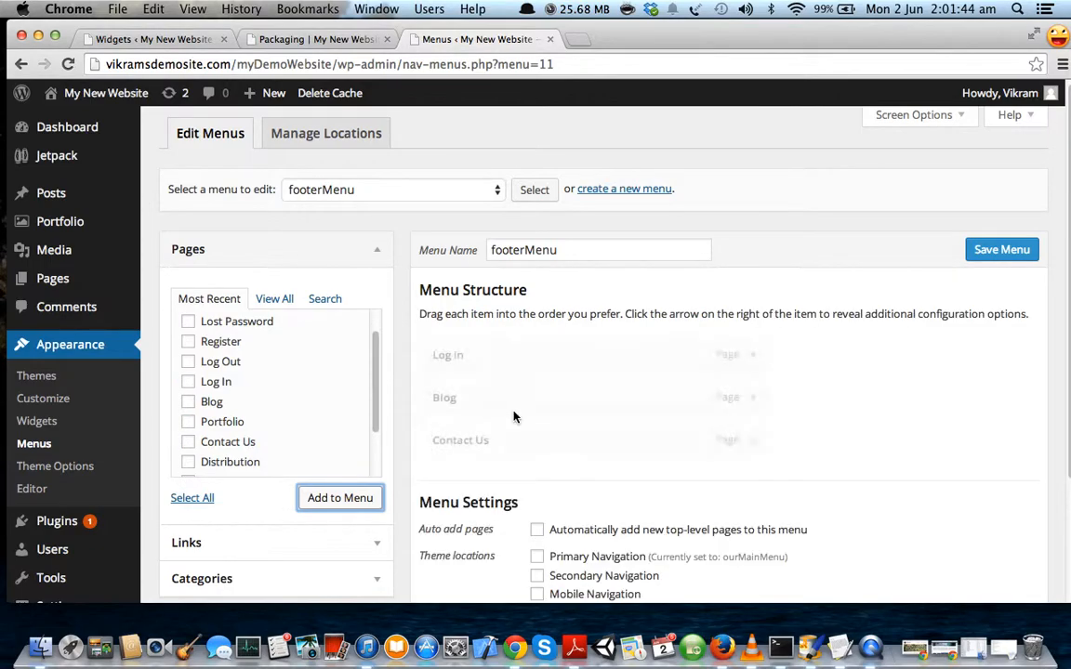
click(993, 253)
scroll(885, 431, down, 1)
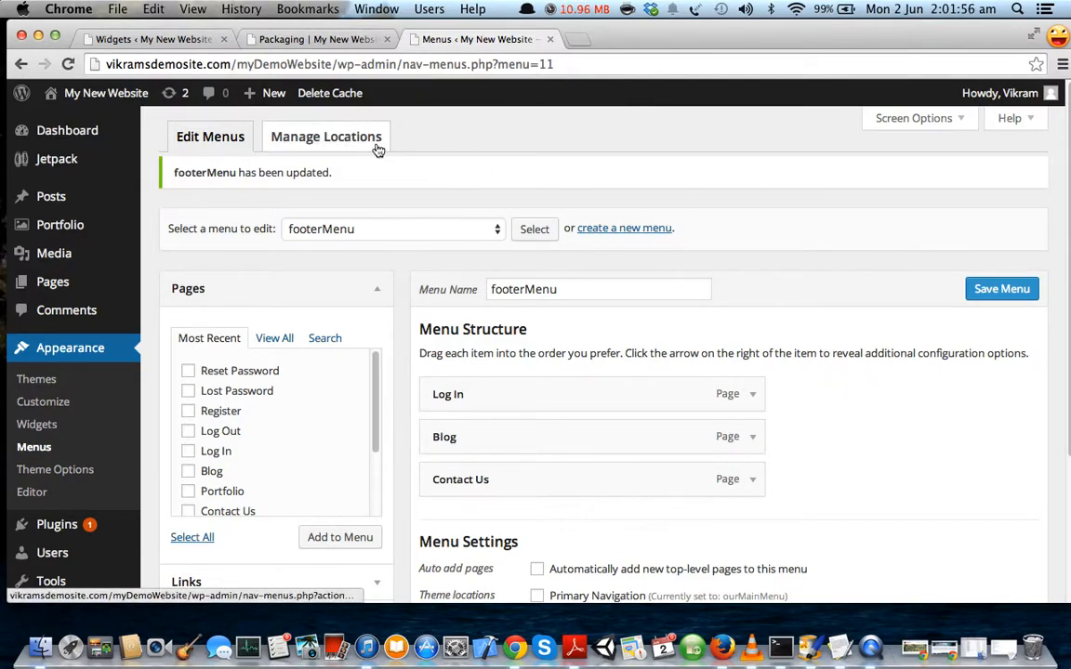
Reload the Widgets page and expand Footer Column 1, 2 and 3 to review their widgets.
click(159, 40)
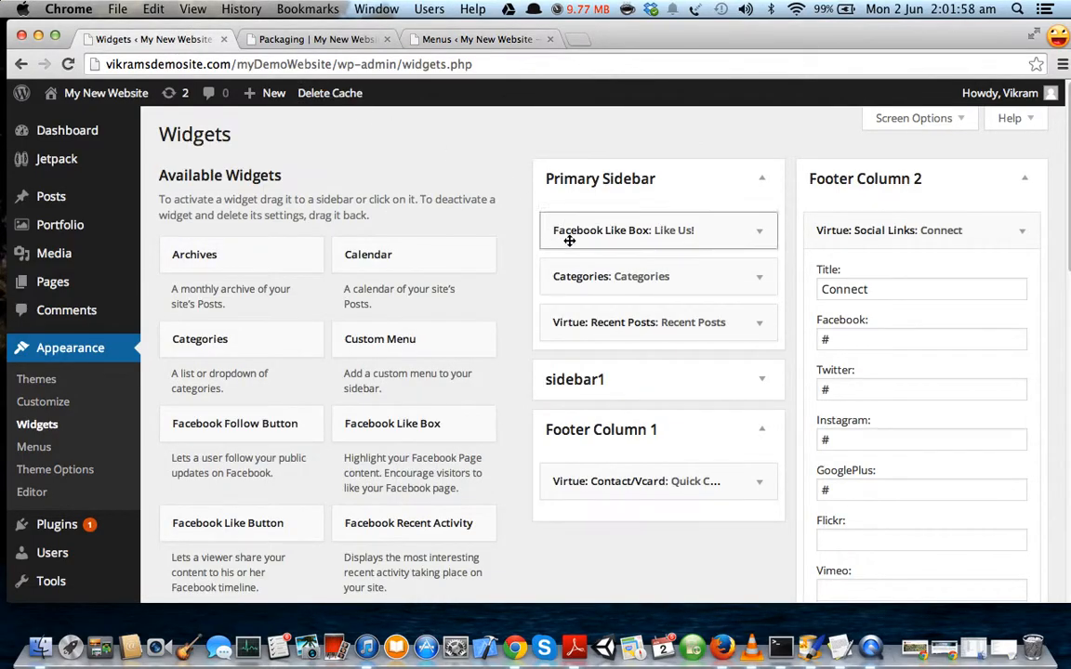
scroll(771, 402, down, 5)
scroll(772, 400, down, 3)
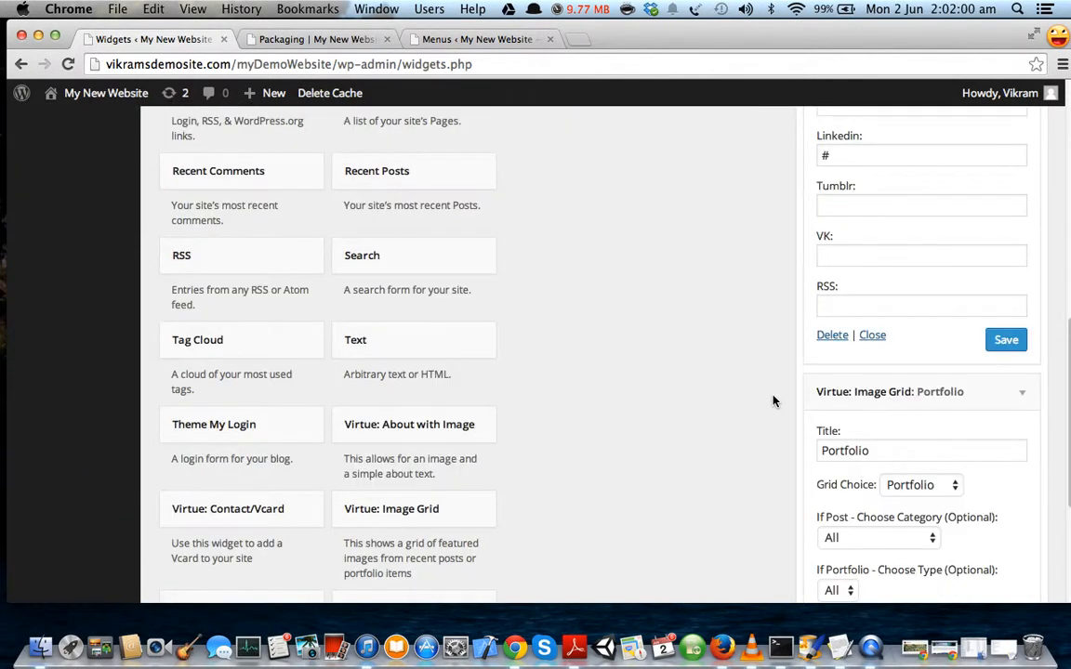
scroll(751, 382, down, 1)
scroll(753, 383, up, 10)
key(super+r)
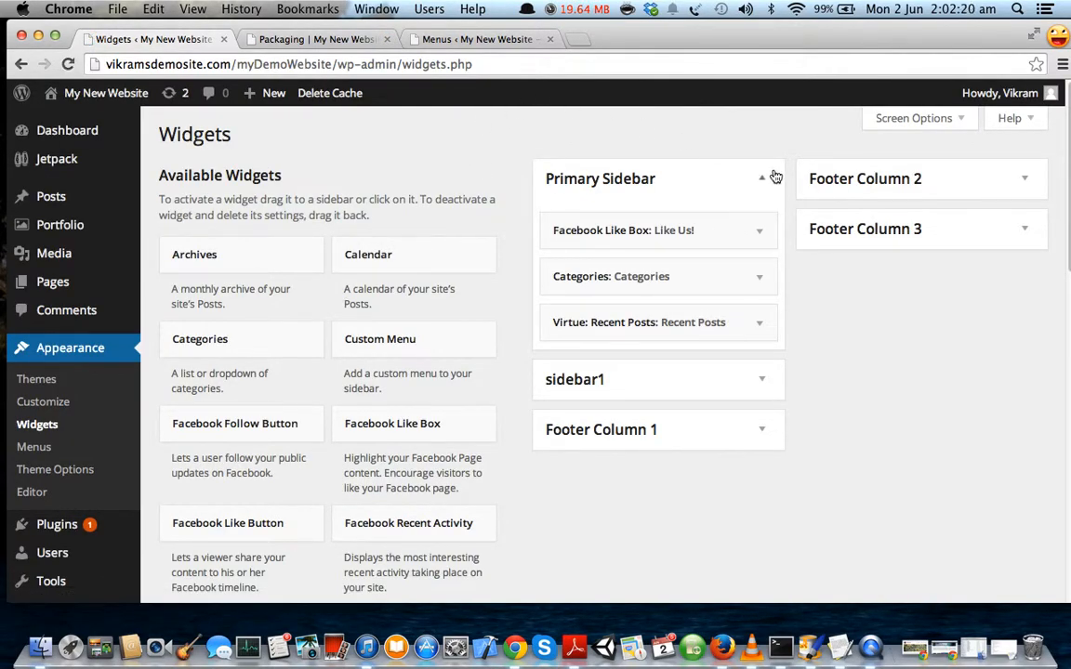
click(741, 431)
click(899, 190)
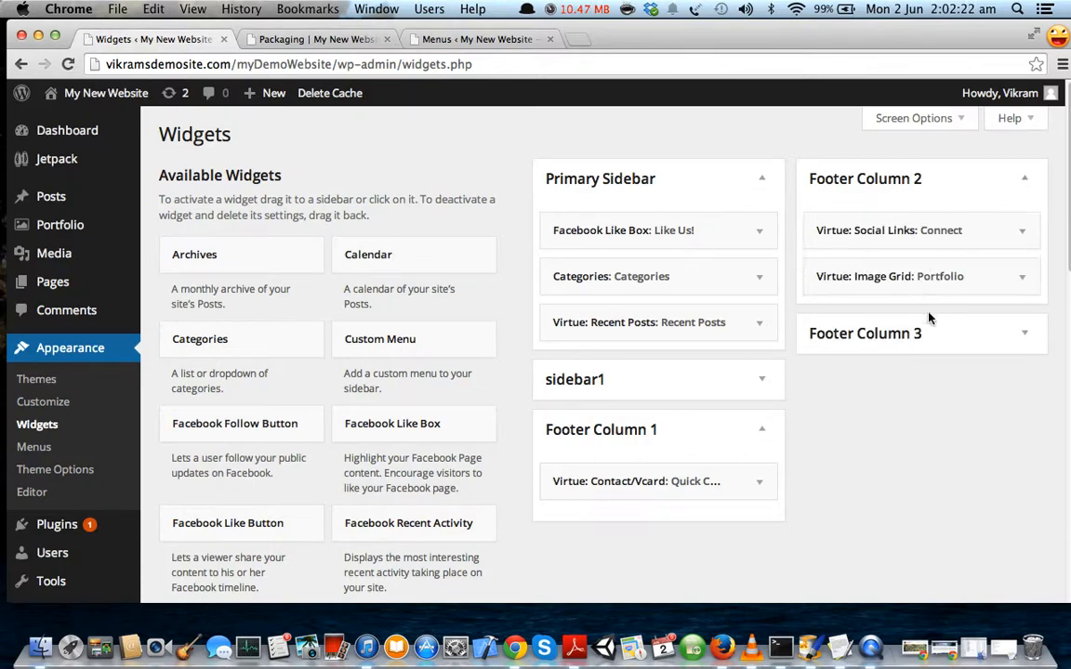
click(893, 321)
scroll(957, 389, down, 3)
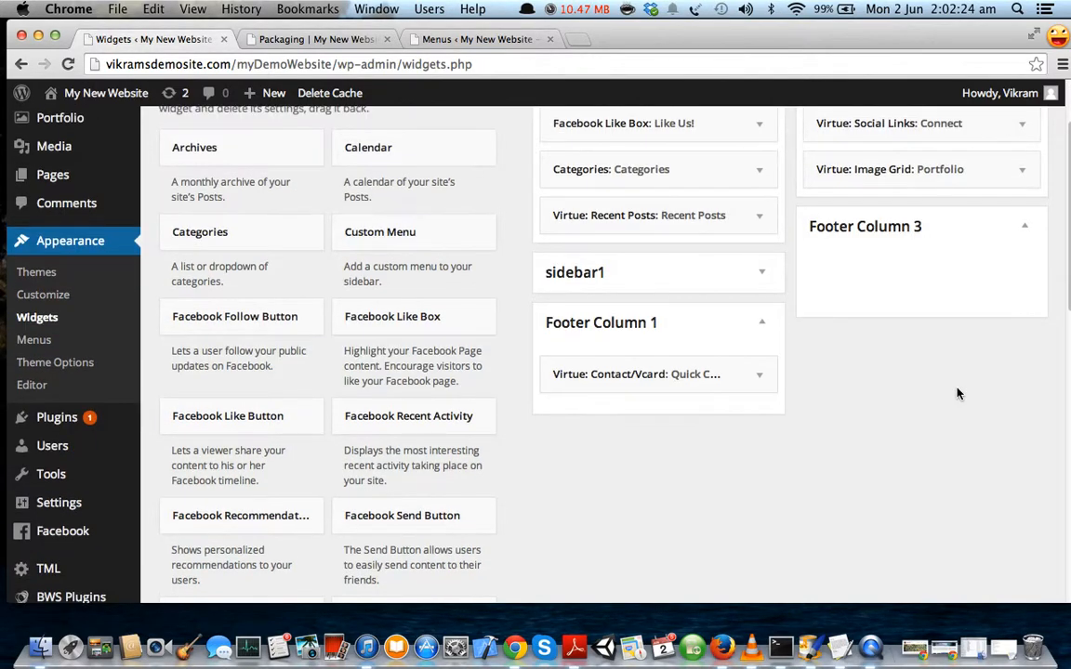
scroll(957, 389, up, 3)
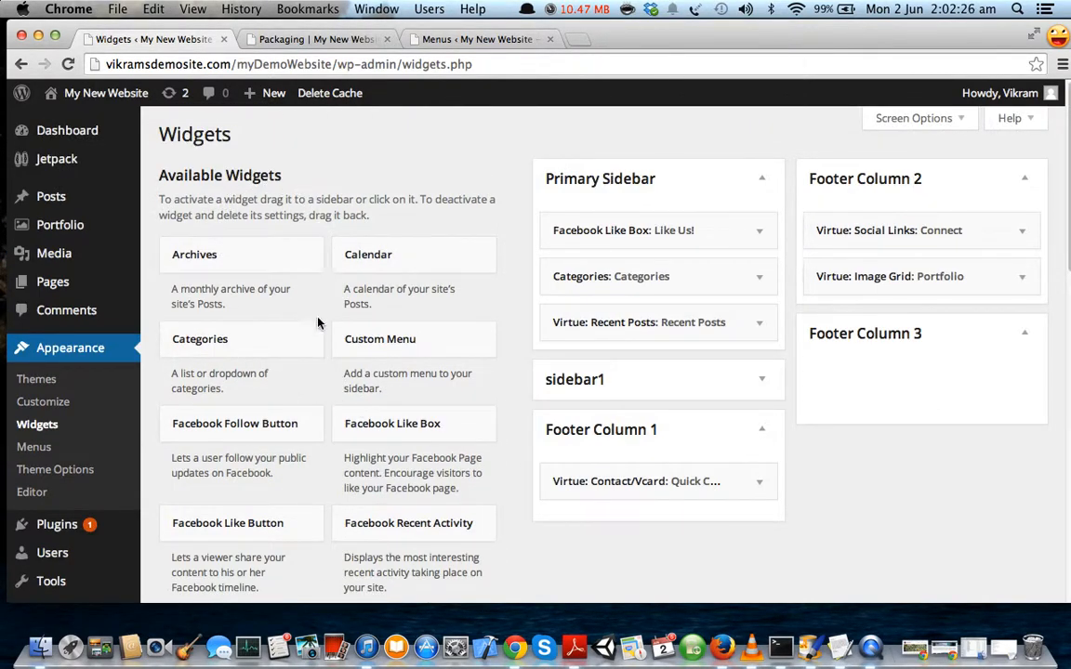
Save a Custom Menu widget titled Links showing footerMenu in Footer Column 3, then reload Packaging.
drag(409, 342, 891, 368)
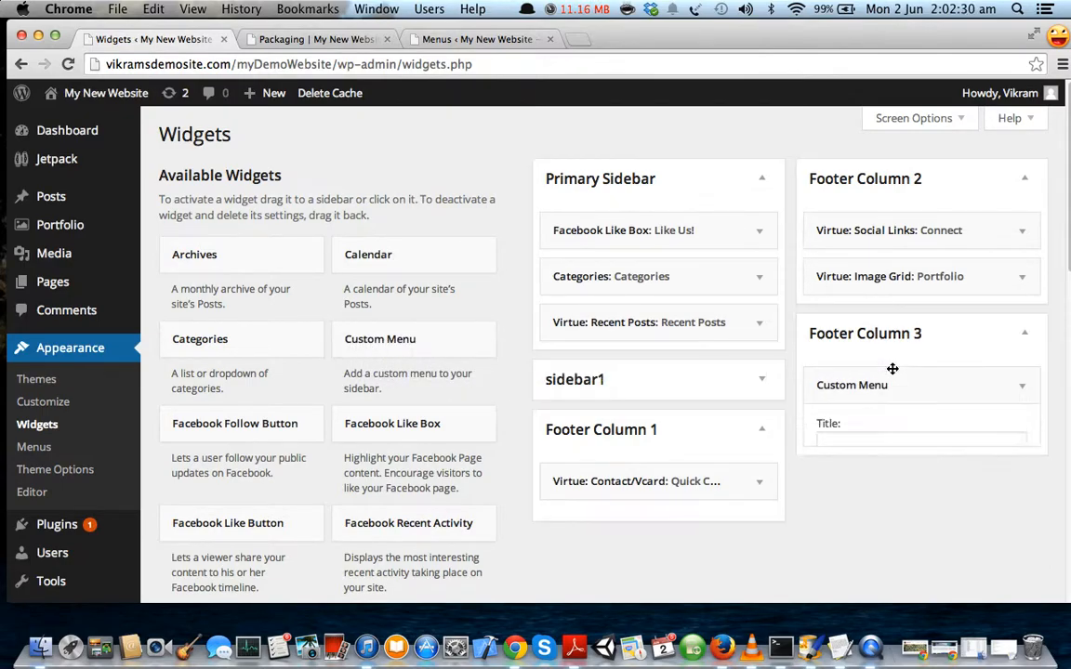
click(879, 446)
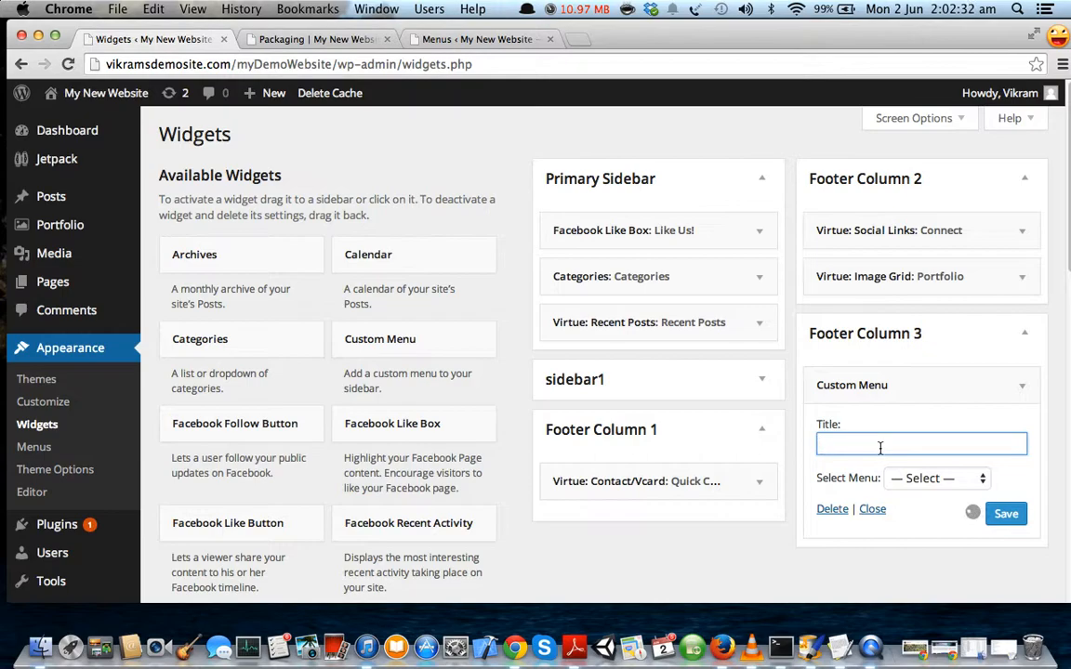
text(Exte)
key(BackSpace)
key(BackSpace)
key(BackSpace)
scroll(922, 445, down, 1)
click(930, 458)
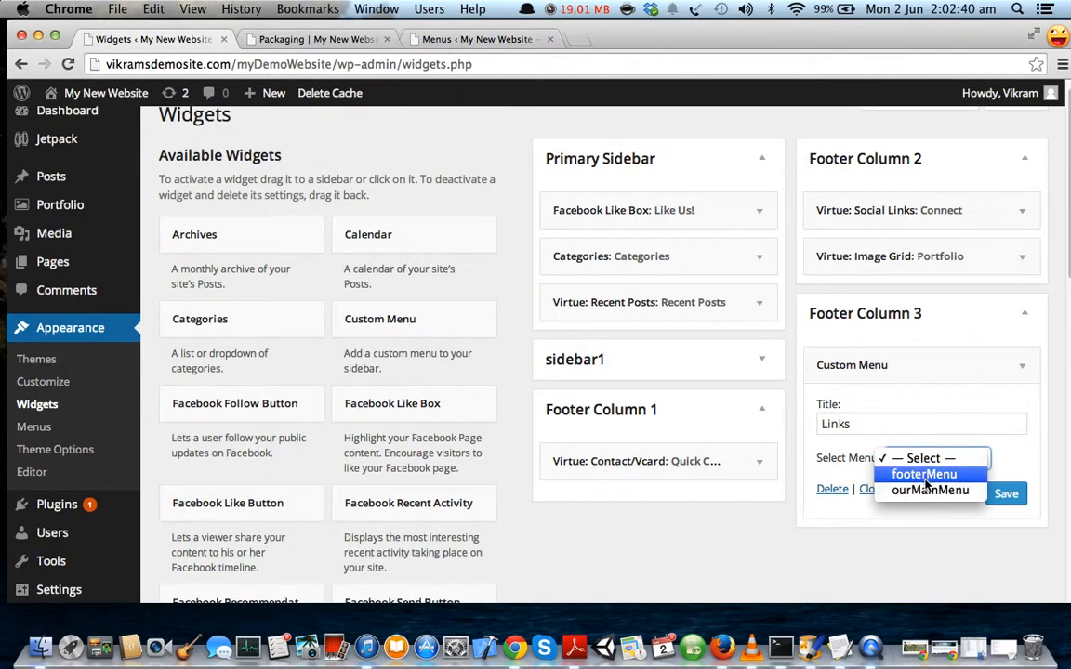
click(907, 474)
click(1011, 495)
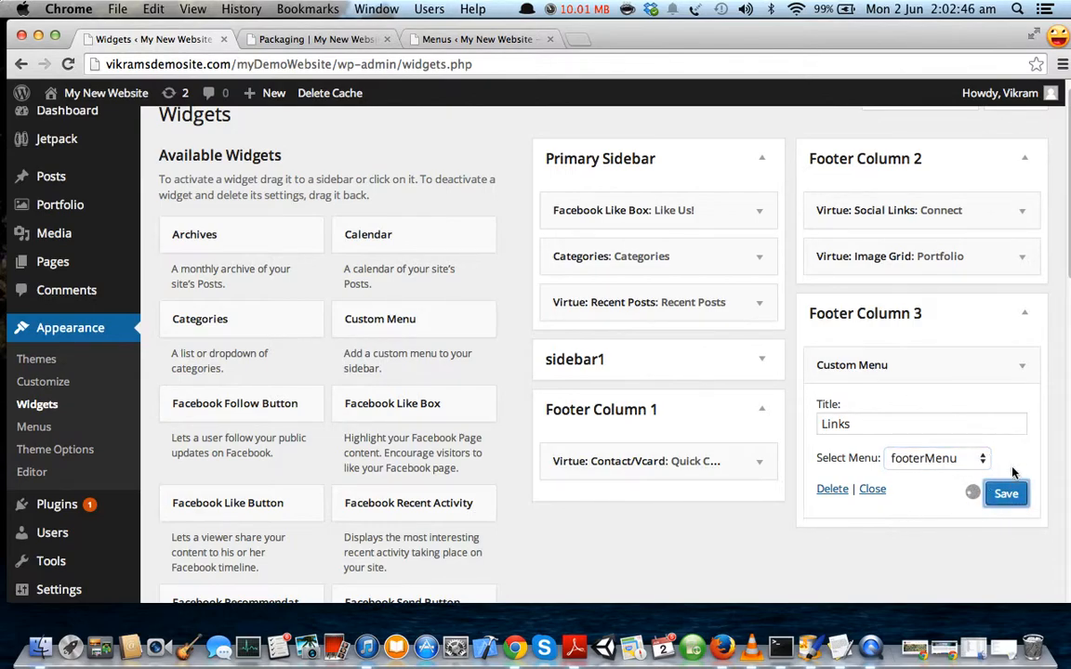
click(361, 46)
click(68, 64)
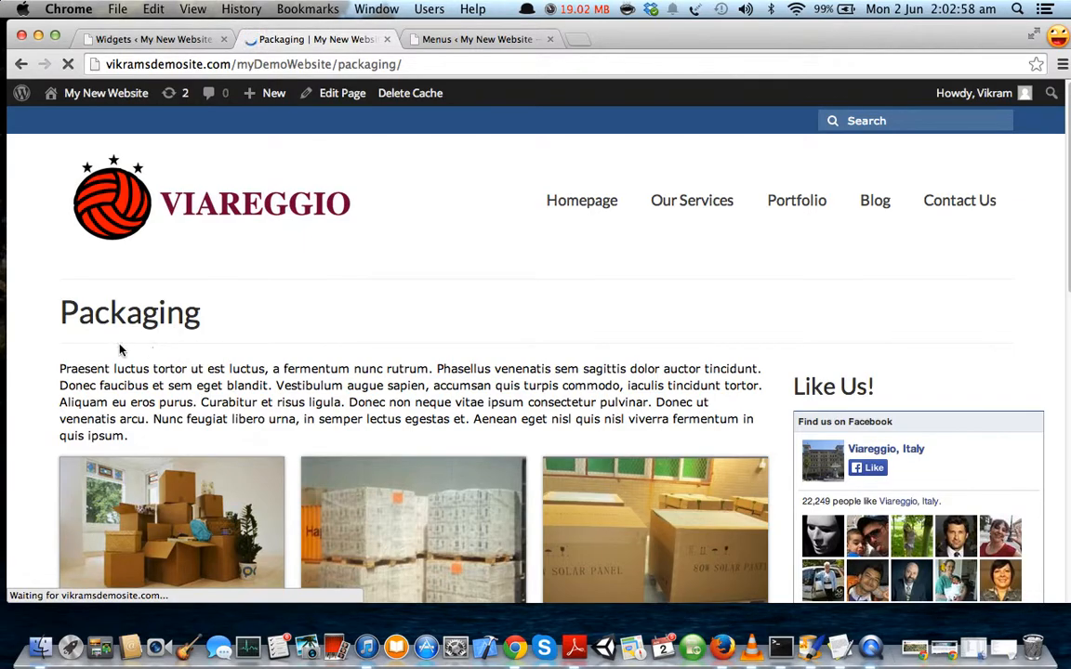
scroll(124, 346, down, 5)
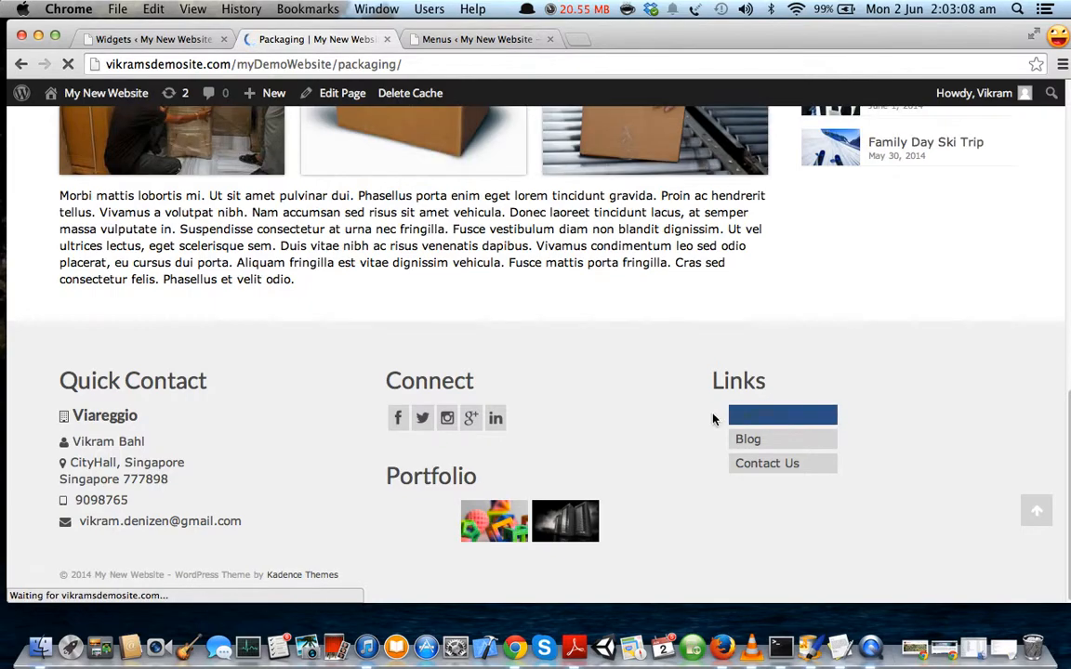
click(755, 441)
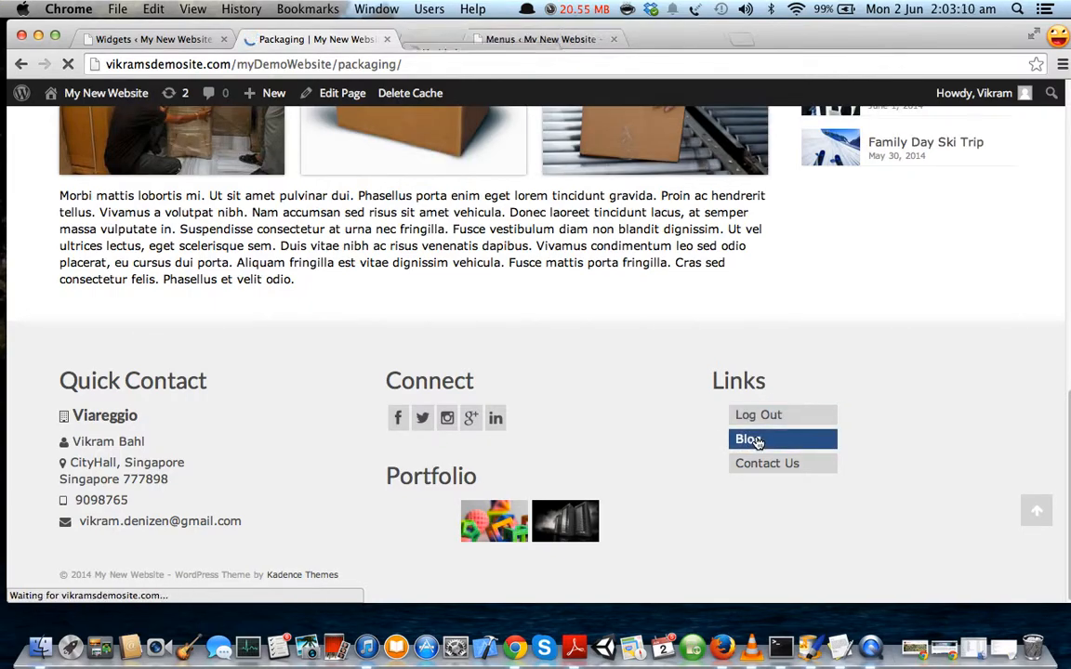
click(764, 463)
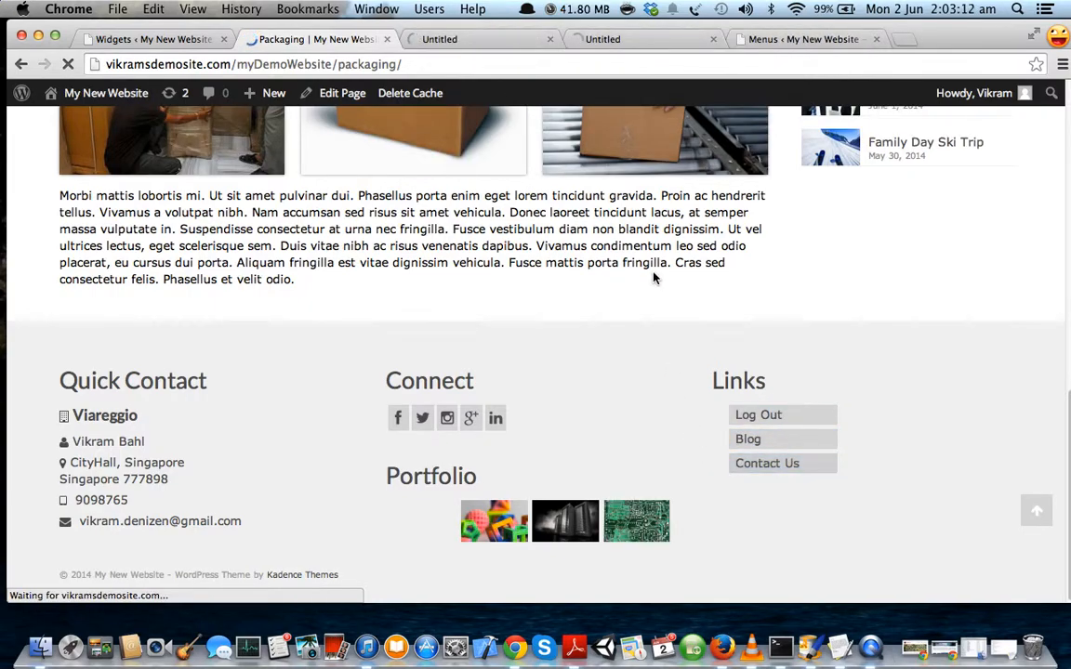
click(491, 40)
click(624, 41)
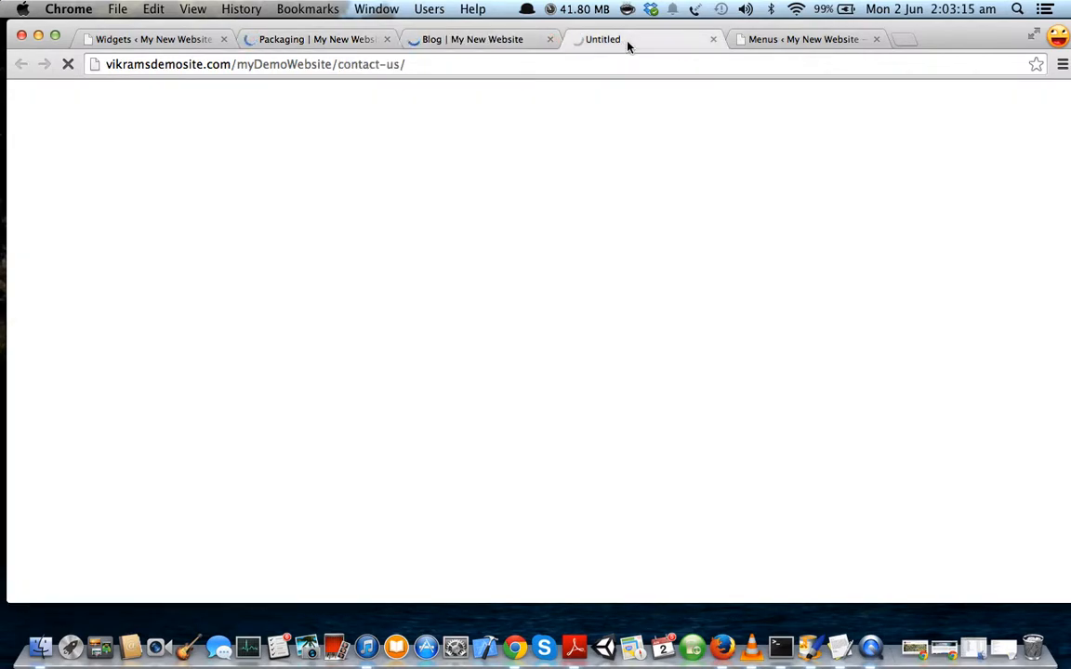
click(443, 40)
scroll(433, 349, down, 8)
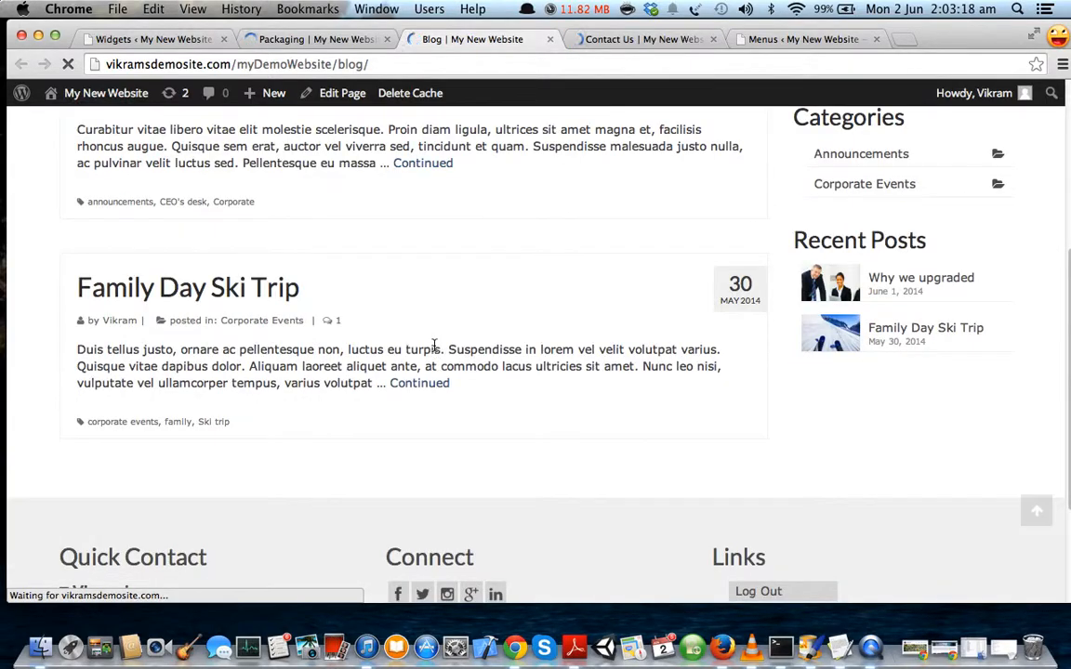
click(616, 39)
scroll(634, 339, down, 7)
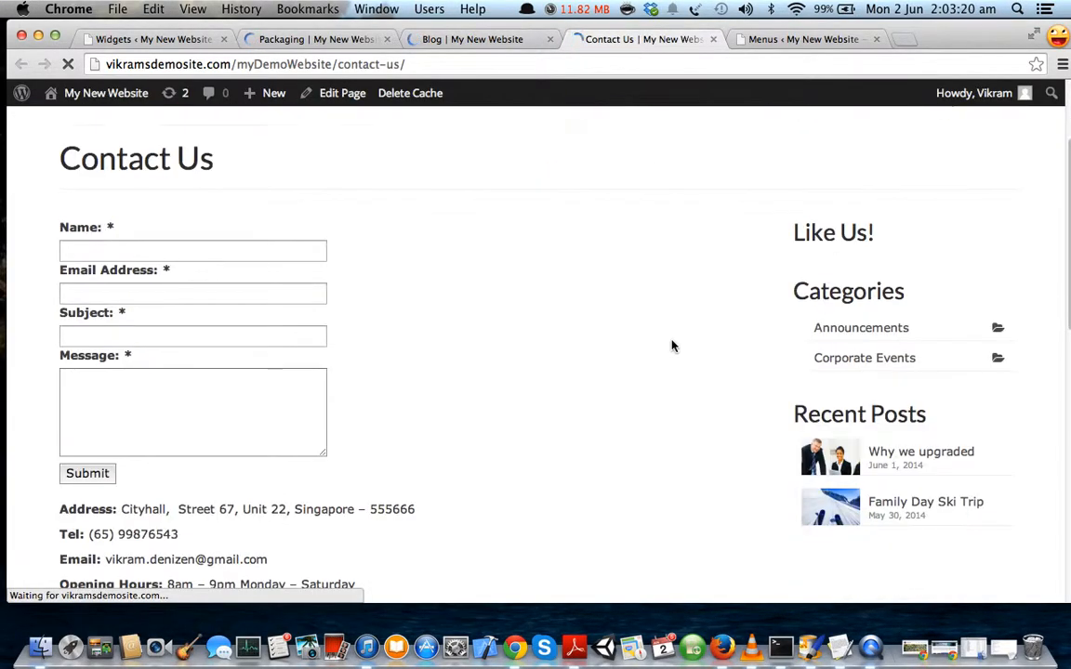
scroll(684, 347, down, 6)
scroll(685, 348, up, 13)
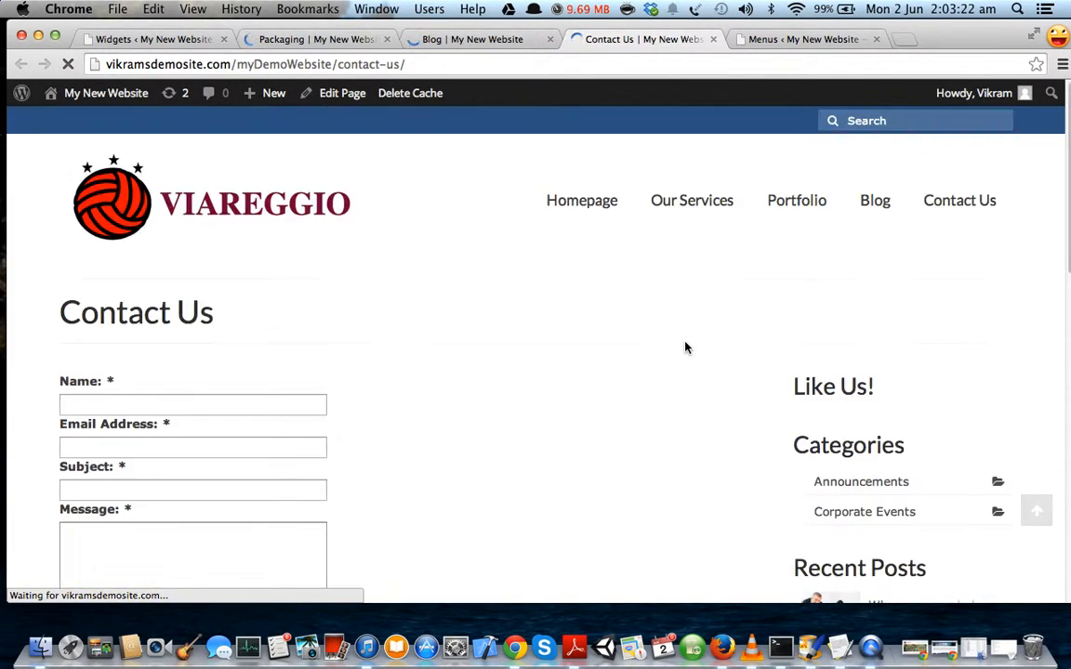
click(549, 39)
click(549, 39)
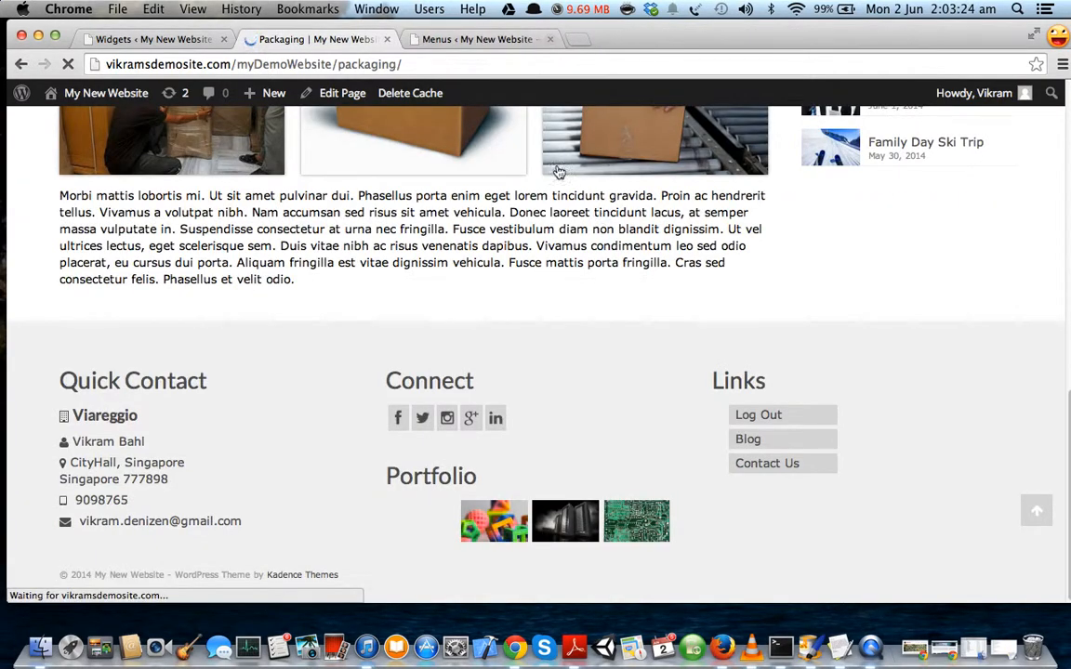
click(1005, 640)
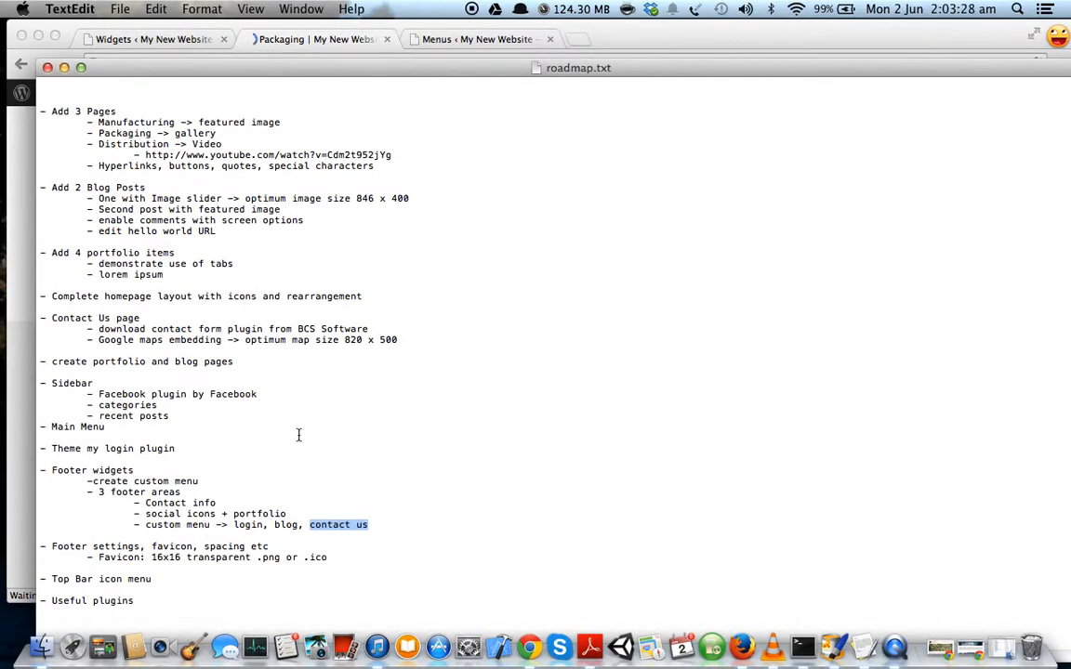
click(260, 514)
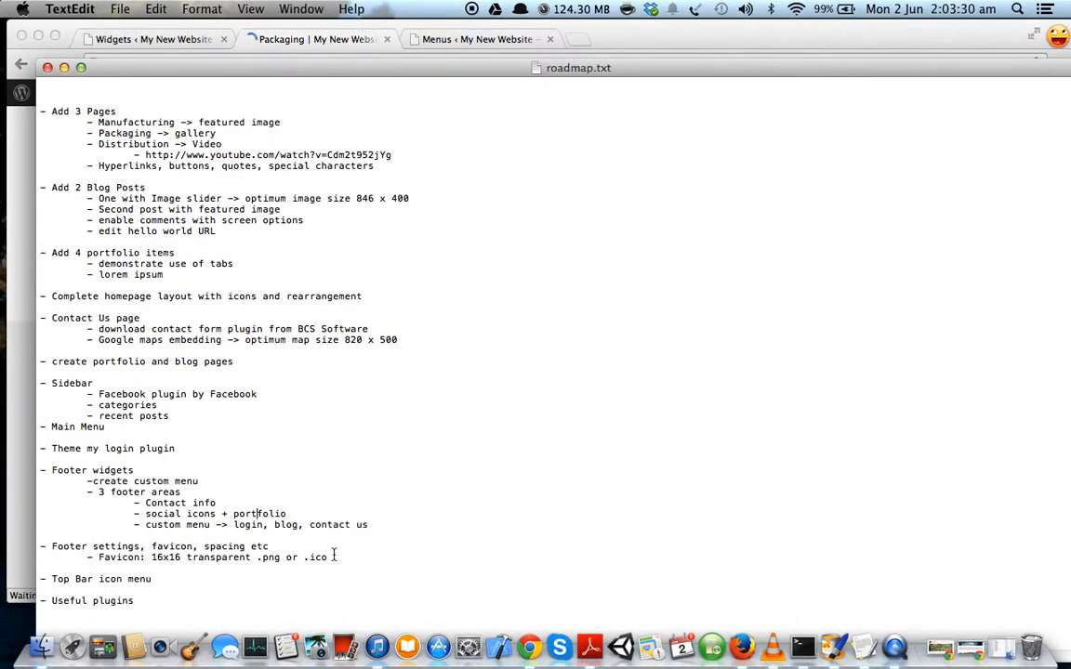
drag(39, 546, 327, 558)
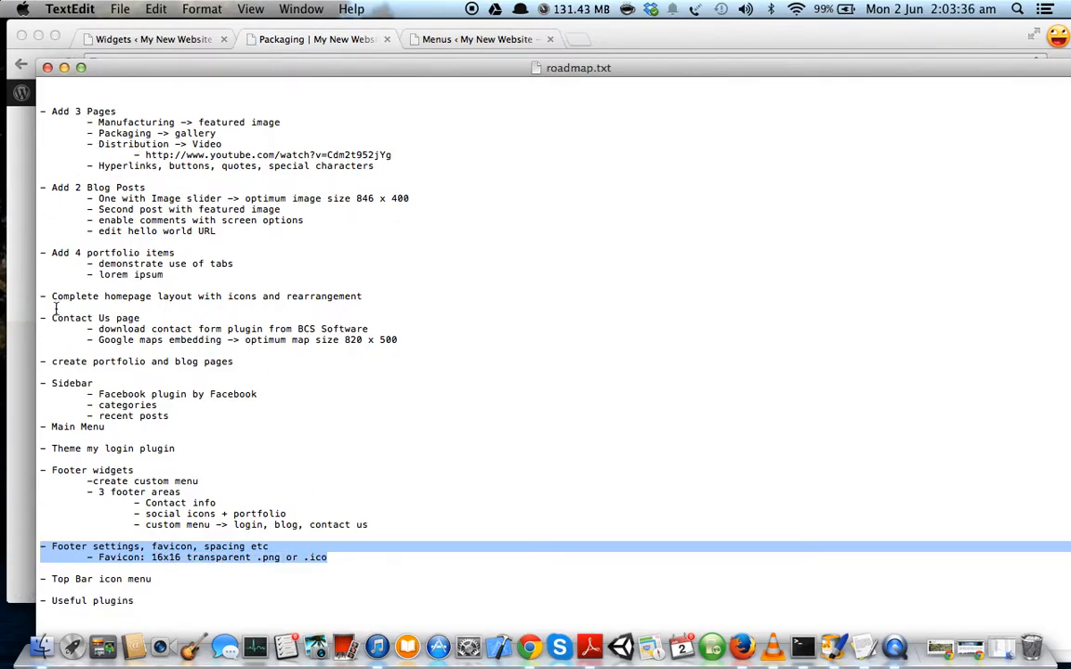
click(88, 493)
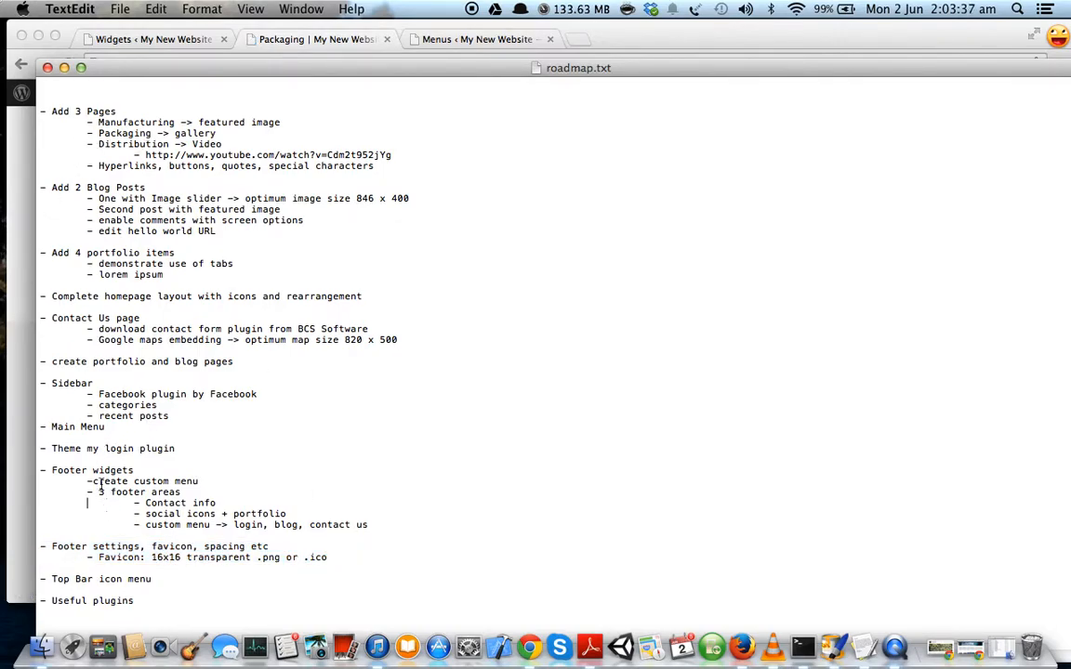
click(23, 333)
scroll(244, 176, up, 15)
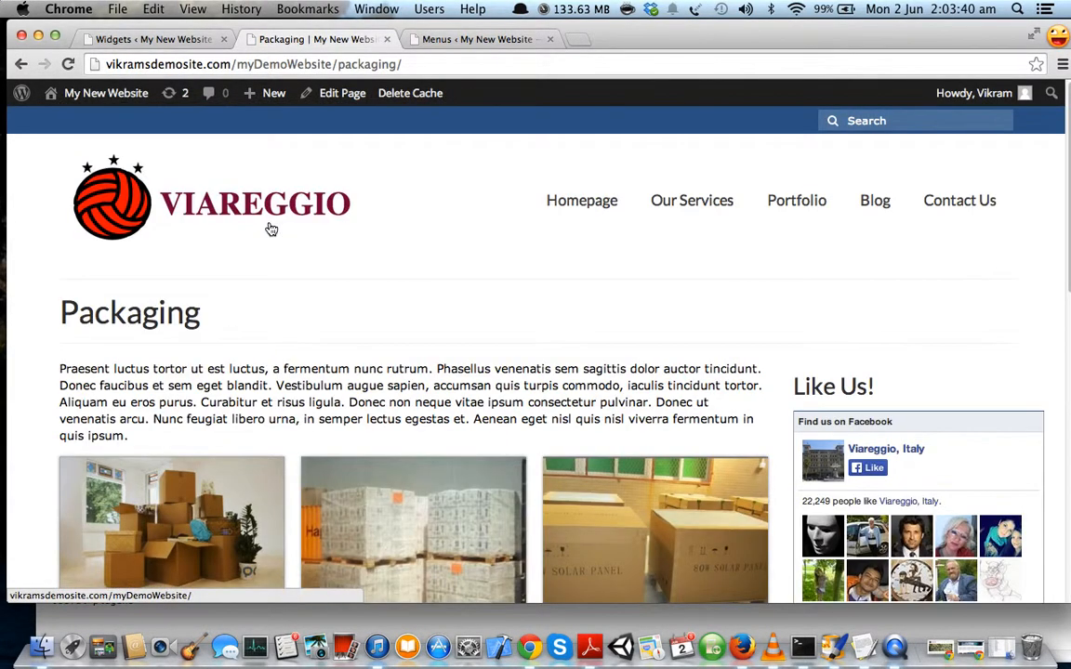
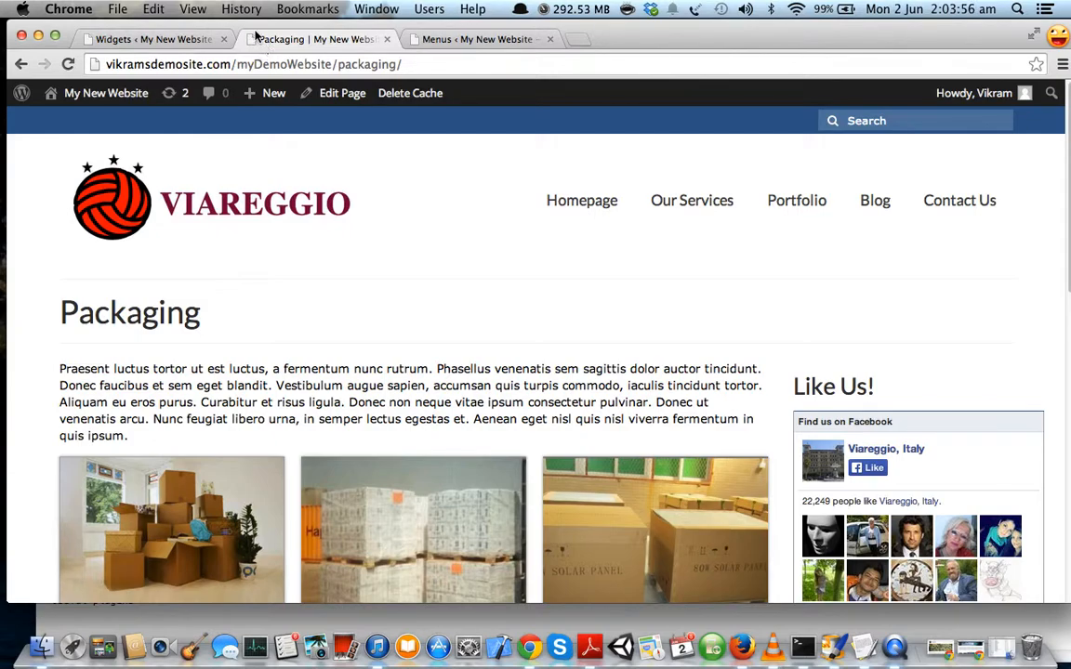
Open google.com in a new Chrome tab, then go back to the Packaging page.
click(572, 43)
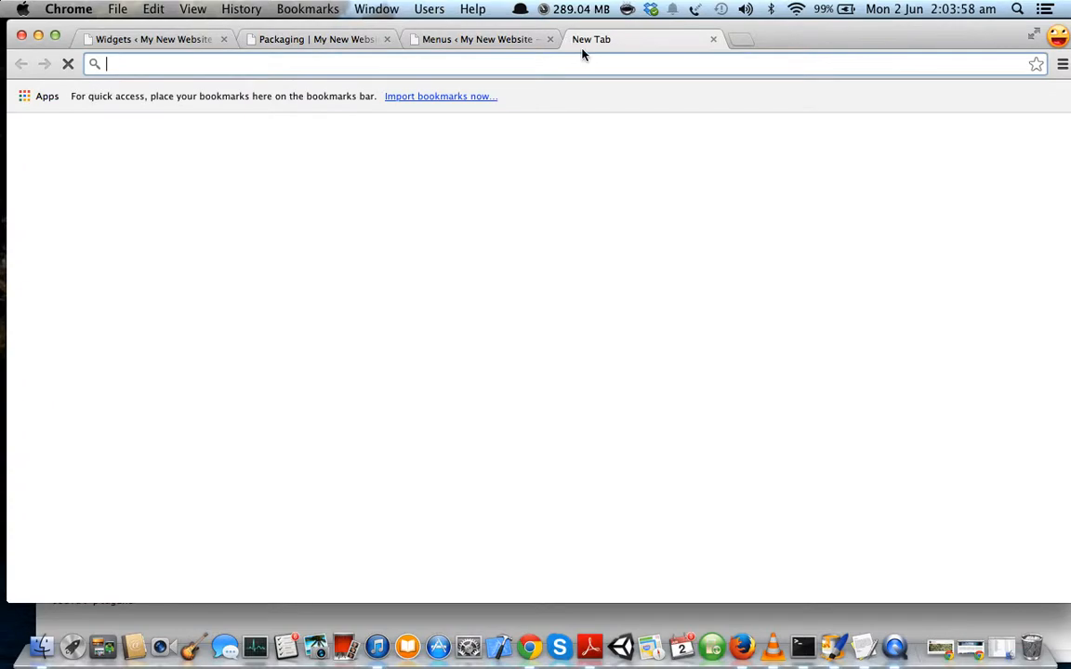
text(google.com)
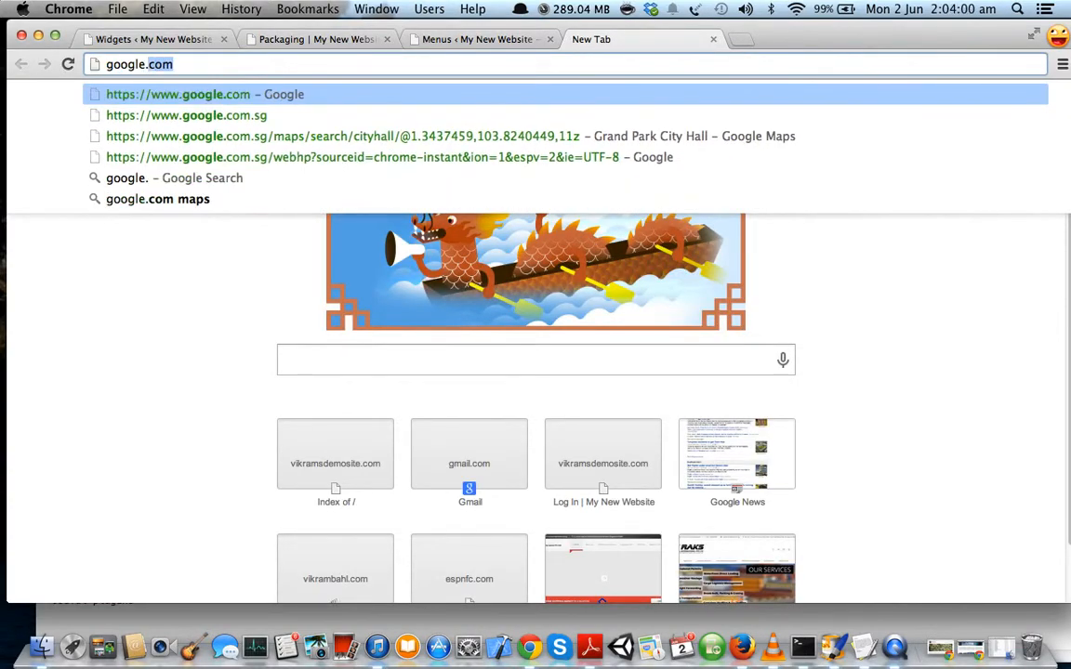
key(Return)
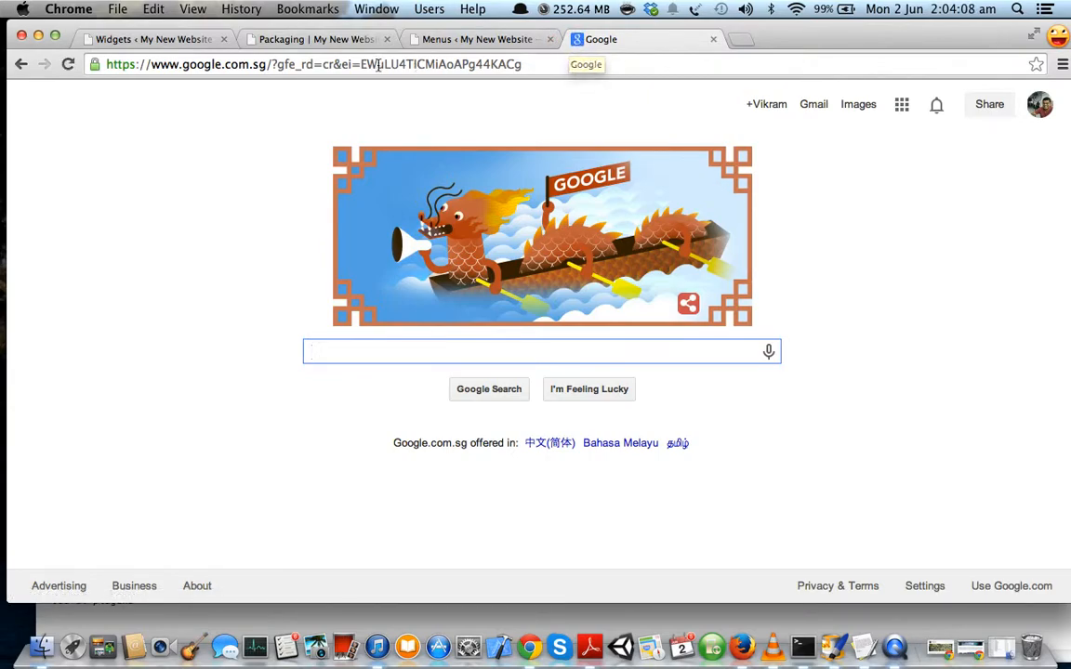
click(330, 41)
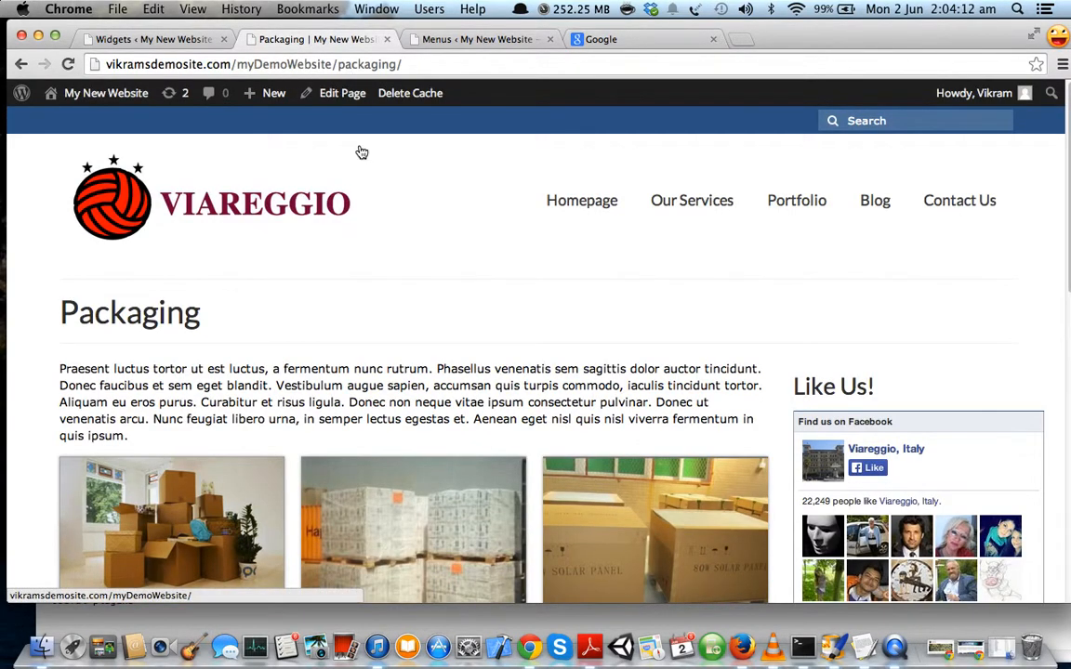
Load the Viareggio site's homepage from the site menu.
click(573, 204)
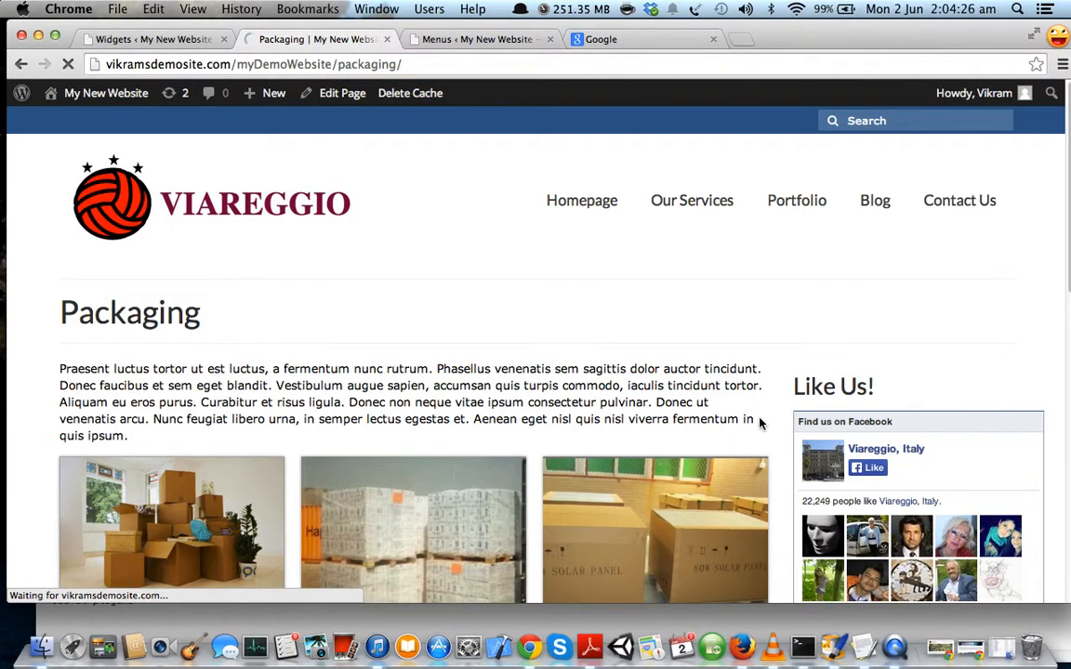
Switch to the roadmap.txt notes in TextEdit.
key(super+Tab)
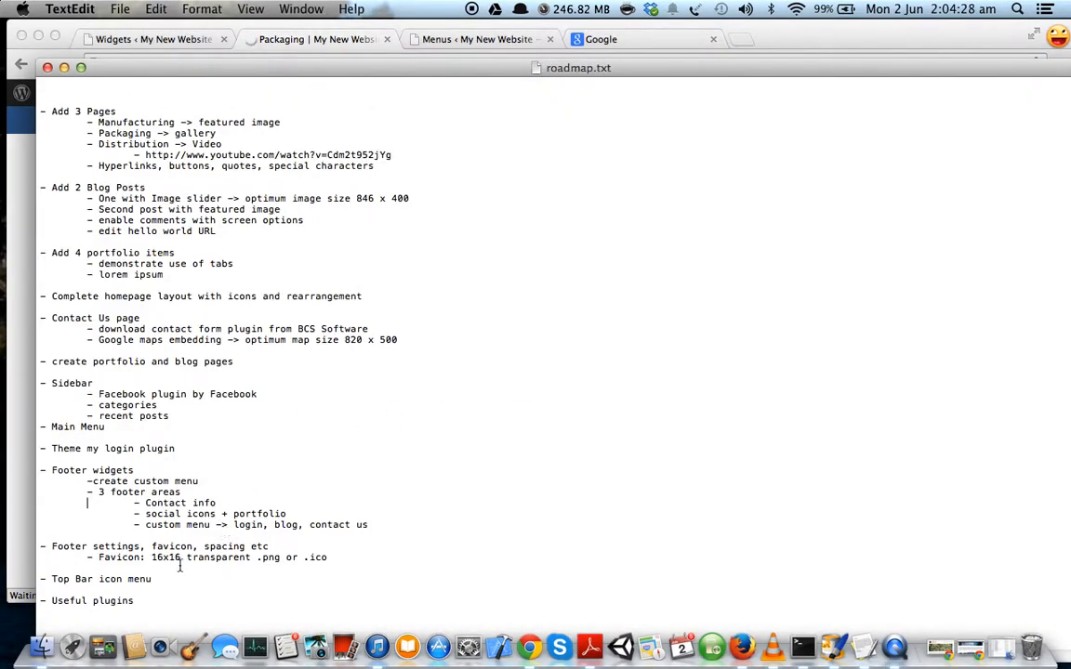
Highlight the favicon requirement '16x16 transparent .png or .ico' in roadmap.txt.
drag(152, 558, 333, 560)
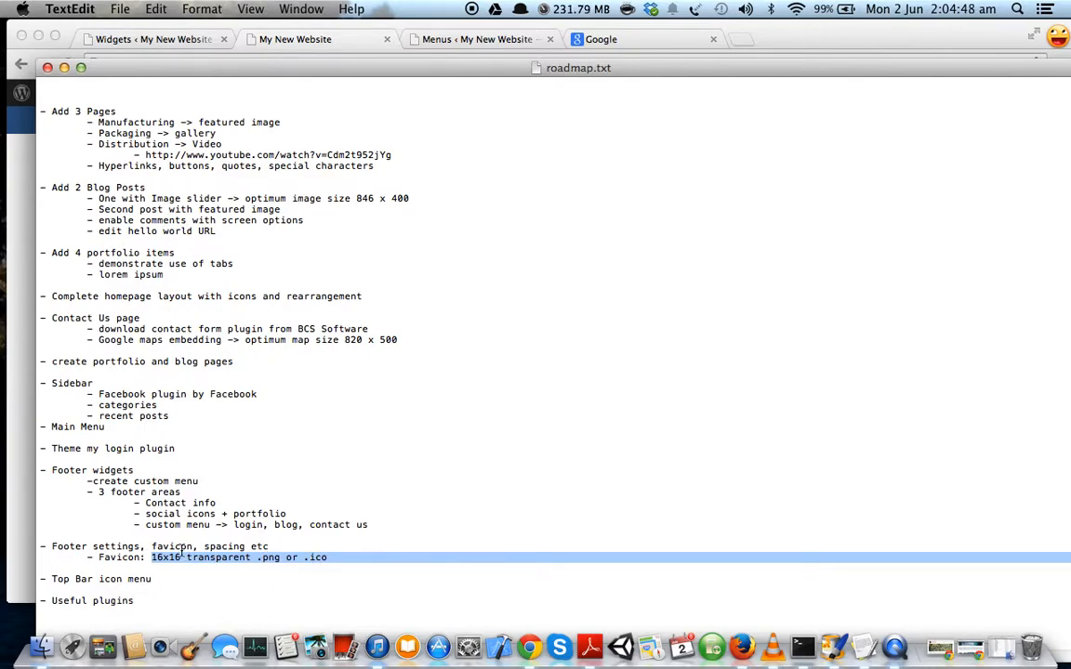
Back in Chrome, open the Virtue Theme Options at the Misc Settings section.
key(super+Tab)
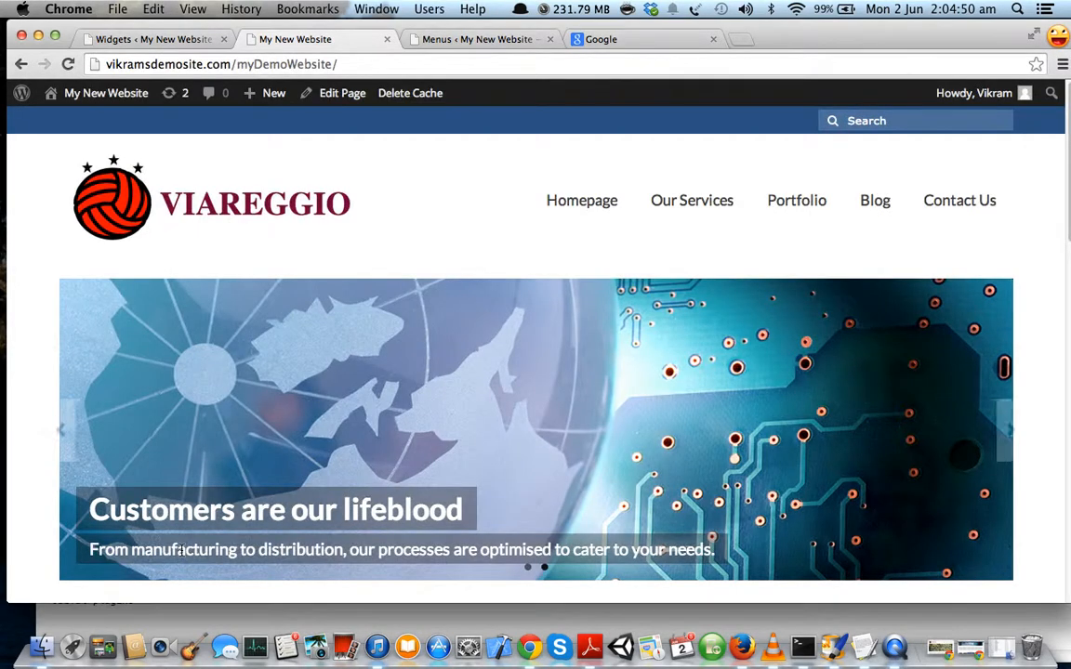
scroll(374, 353, down, 4)
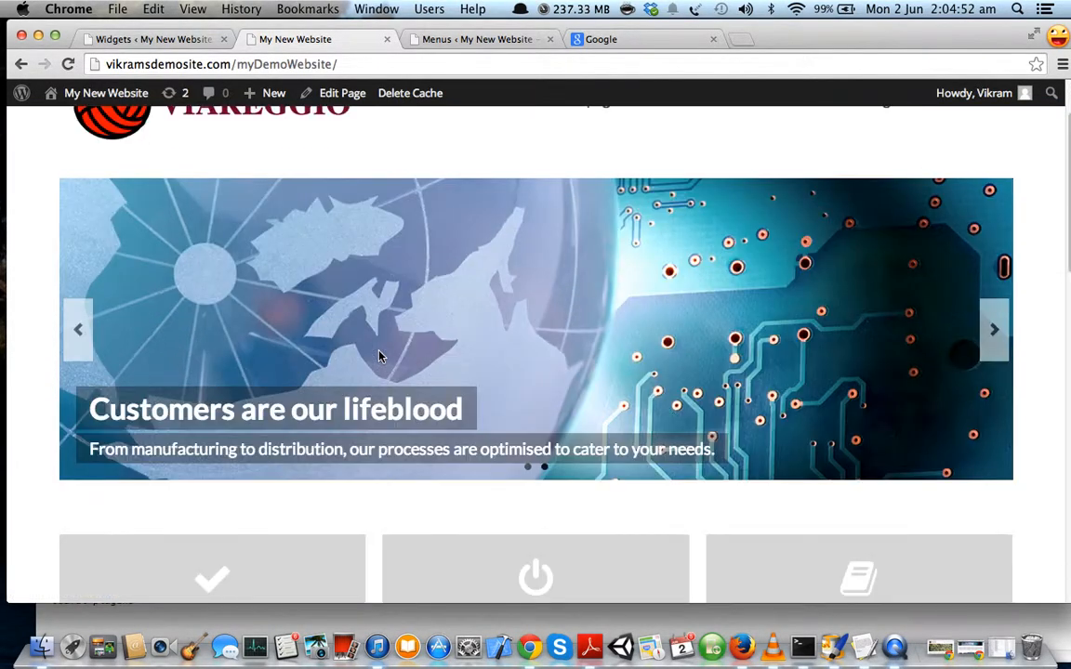
scroll(372, 355, up, 4)
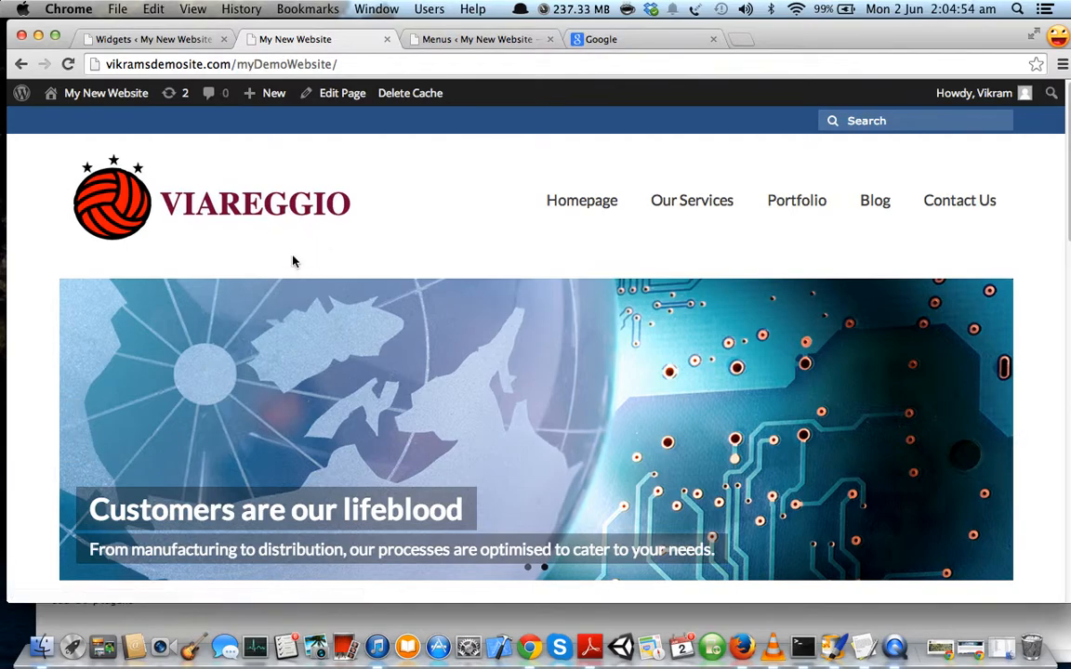
click(184, 43)
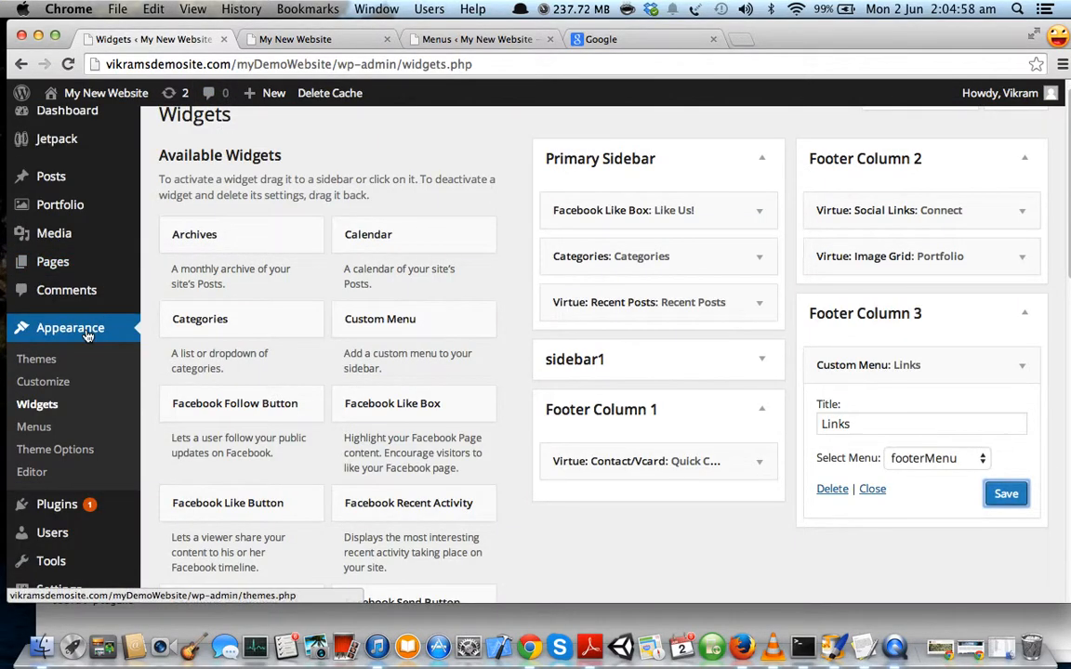
click(113, 455)
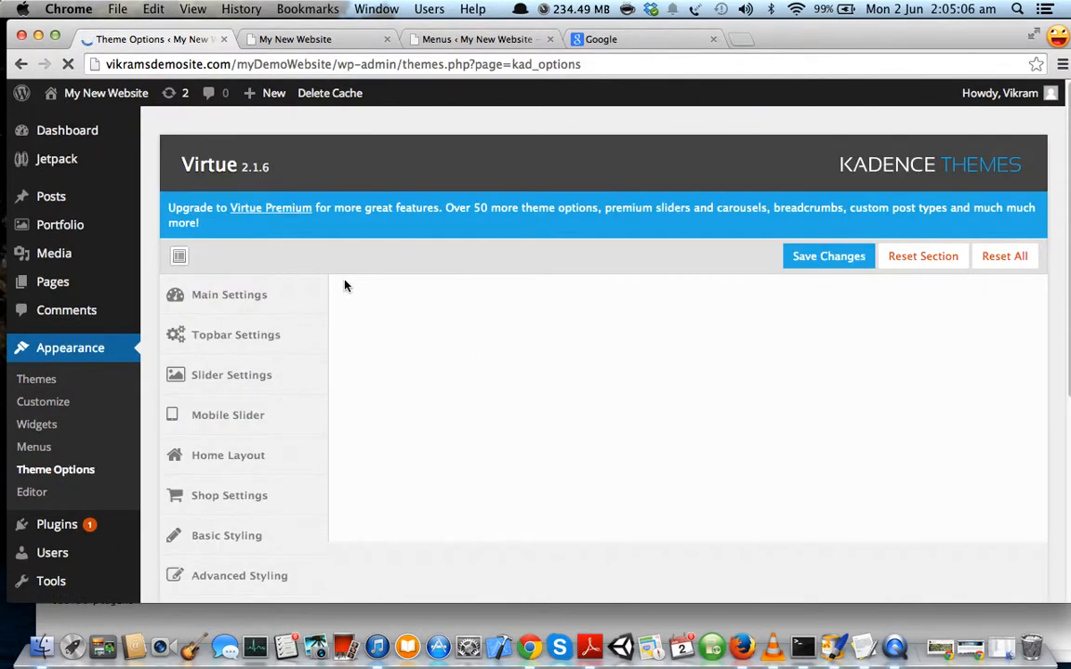
scroll(332, 261, down, 5)
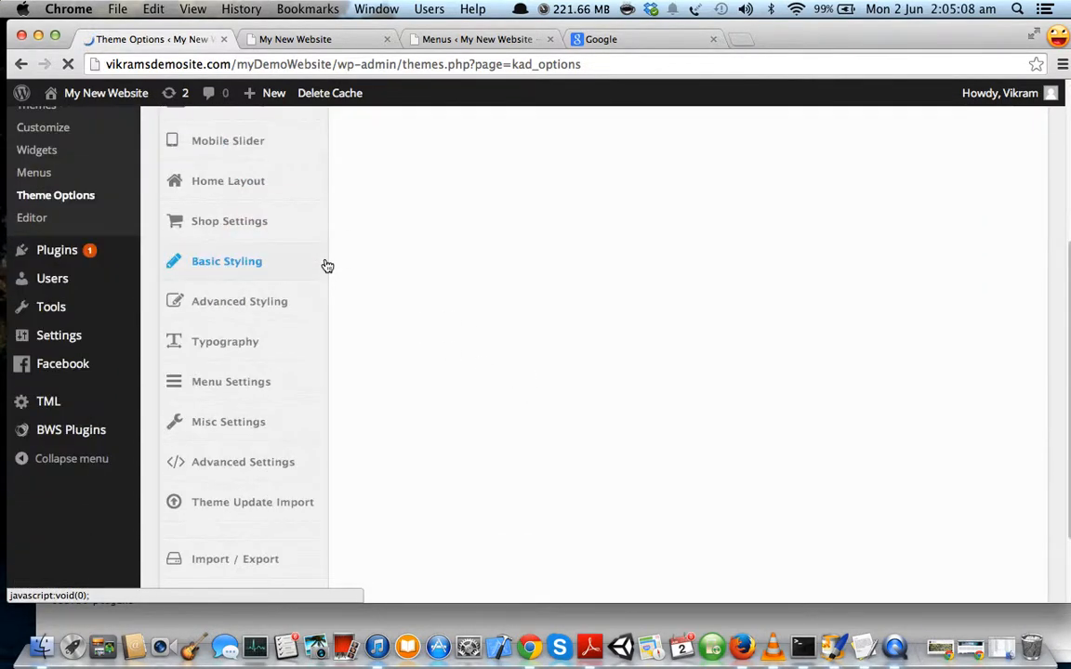
click(228, 383)
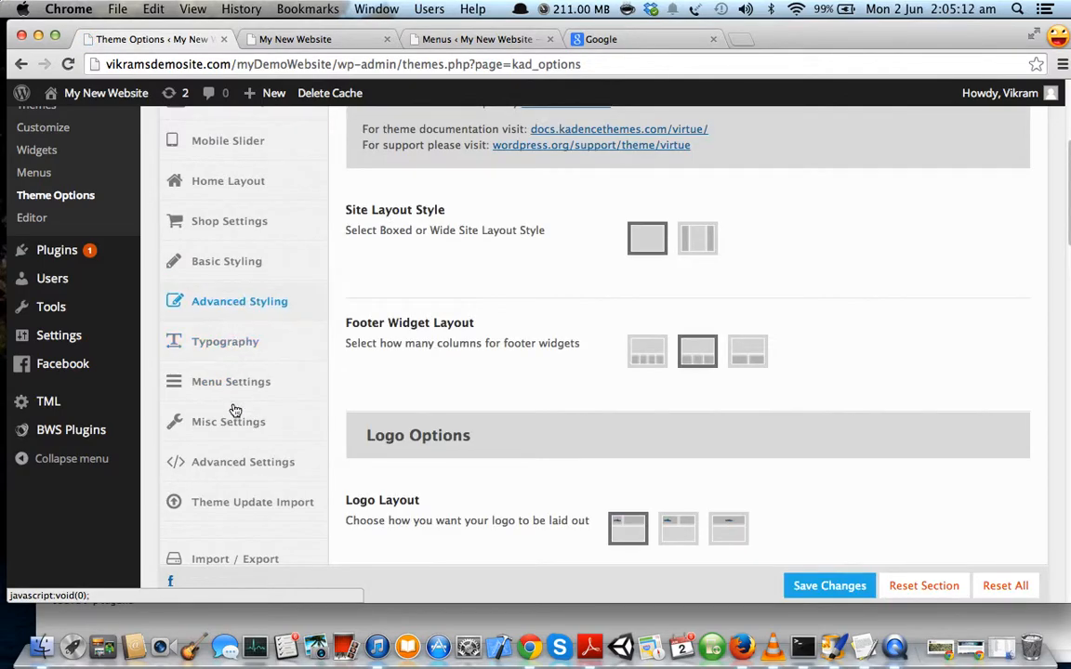
click(227, 423)
Review the Custom Favicon description and allowed png/gif/ico formats, then start its image upload.
scroll(394, 275, up, 5)
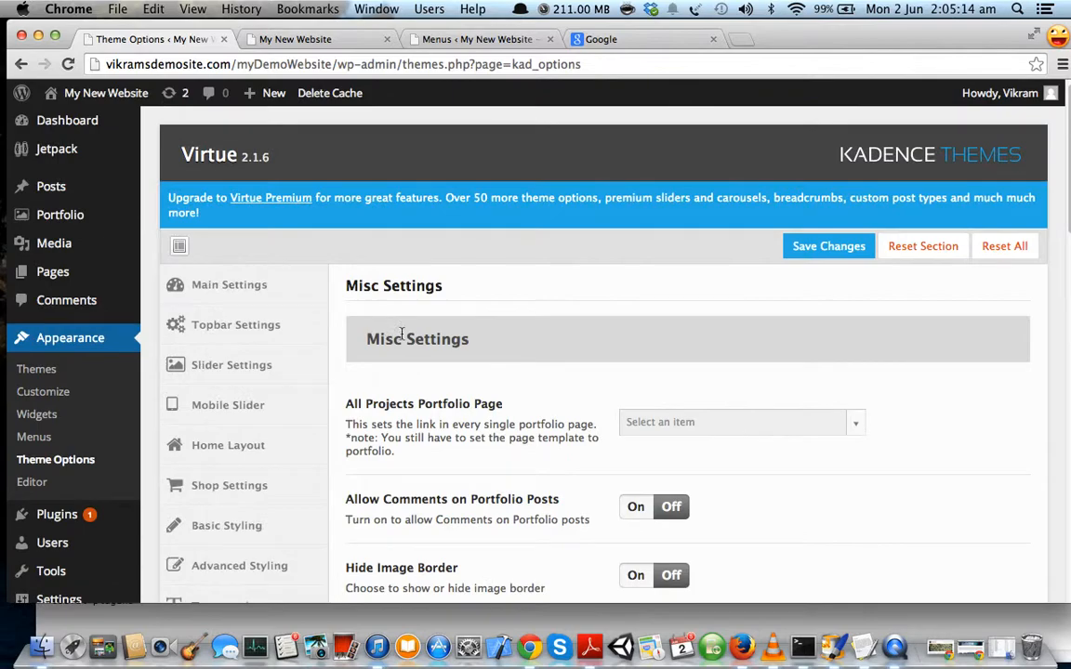
scroll(409, 316, down, 2)
scroll(427, 350, down, 6)
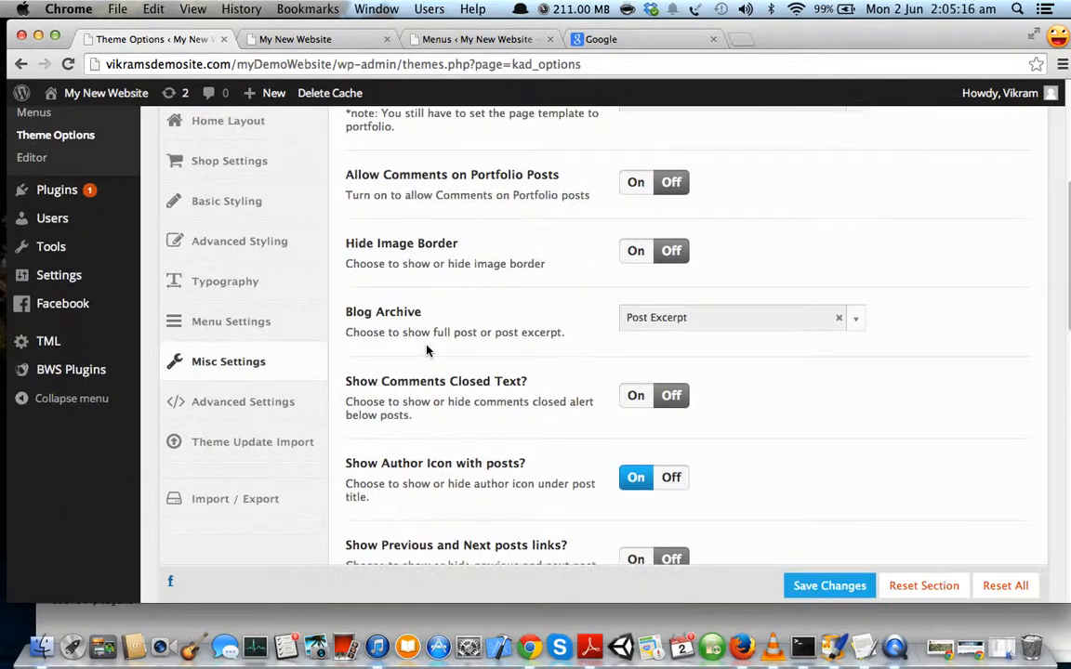
scroll(427, 349, down, 5)
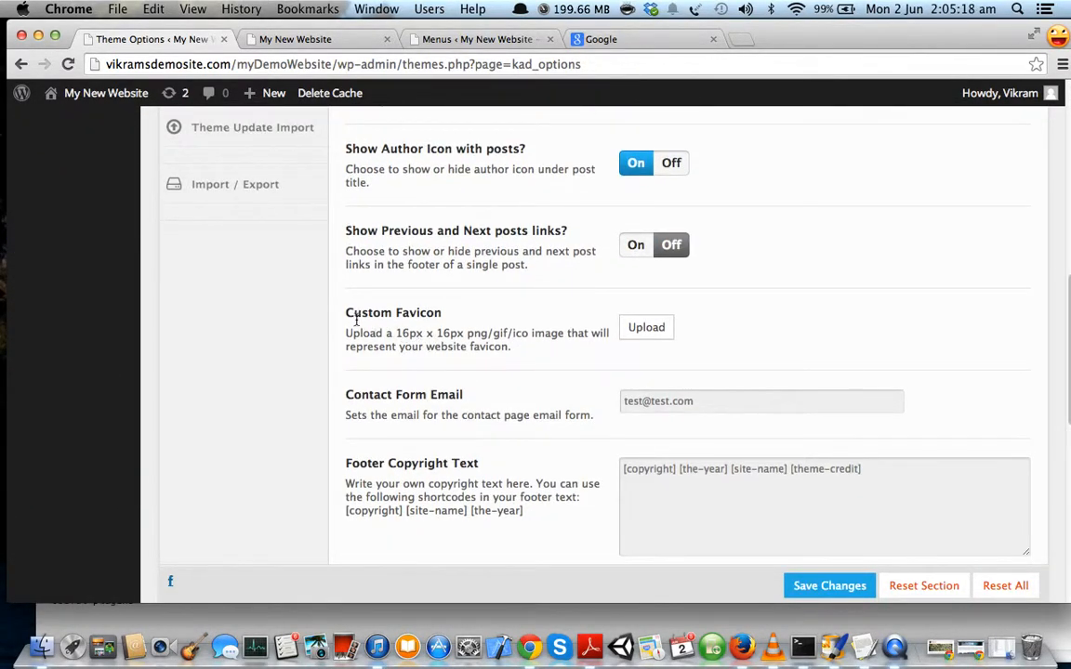
drag(348, 314, 430, 313)
click(425, 344)
drag(512, 348, 350, 314)
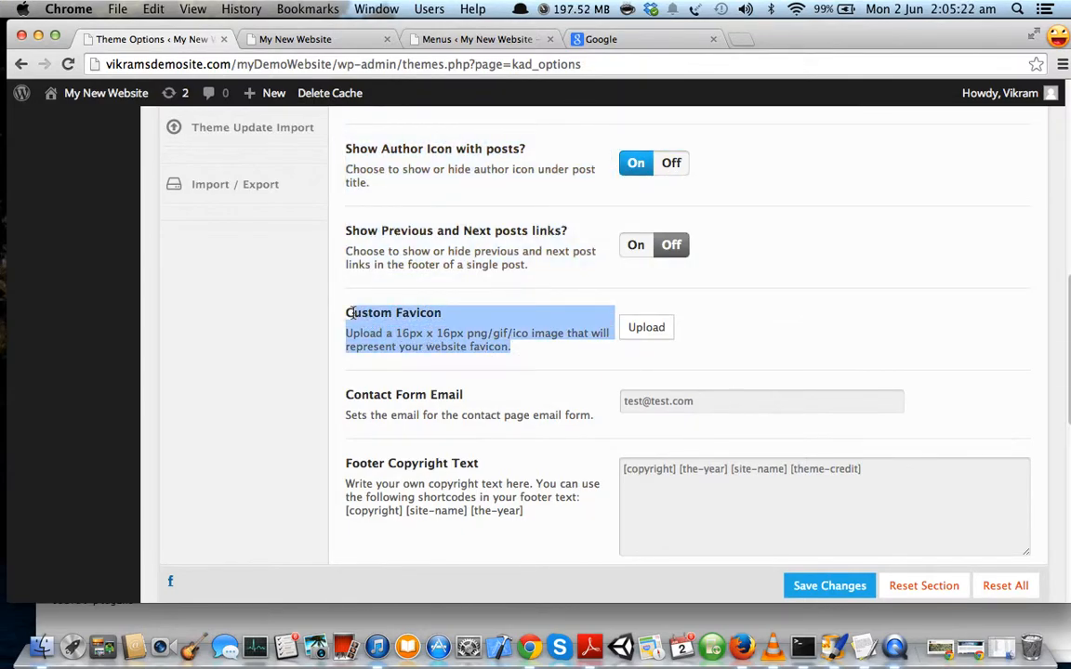
click(387, 336)
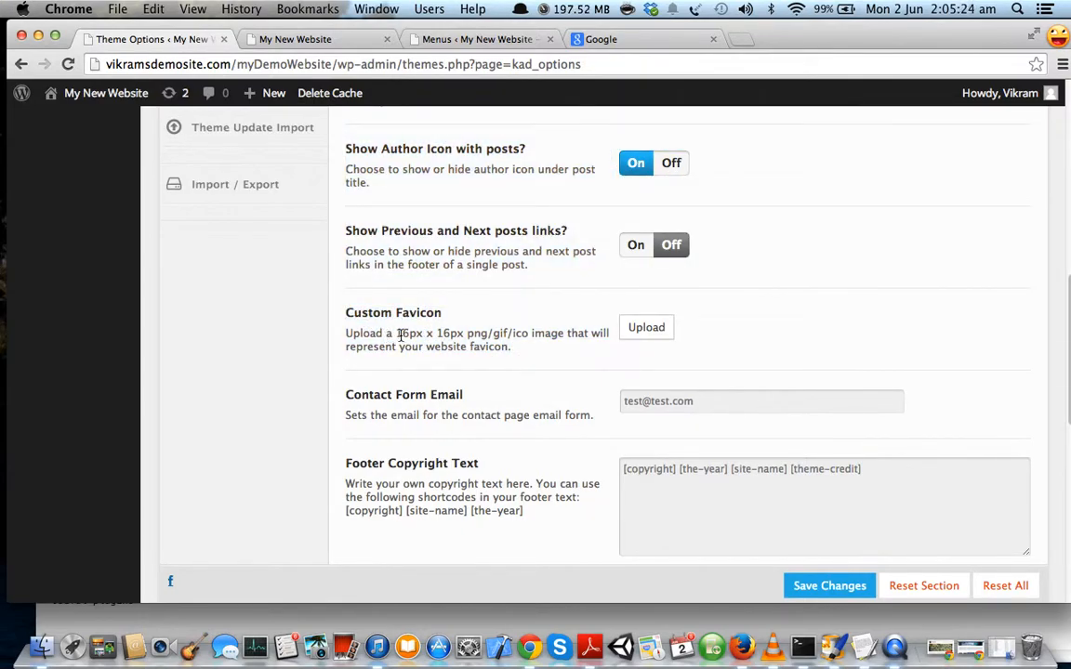
drag(468, 337, 535, 338)
click(564, 337)
drag(428, 347, 512, 347)
click(573, 333)
click(645, 327)
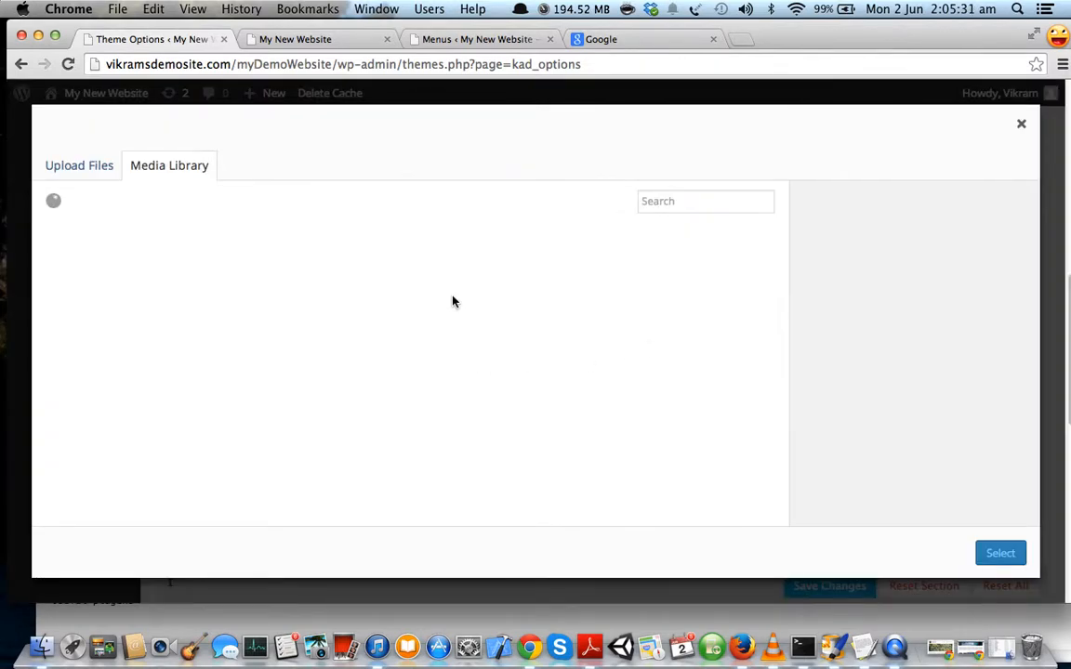
Upload vFaviconTrans.png and select it as the Custom Favicon image.
click(99, 169)
click(526, 393)
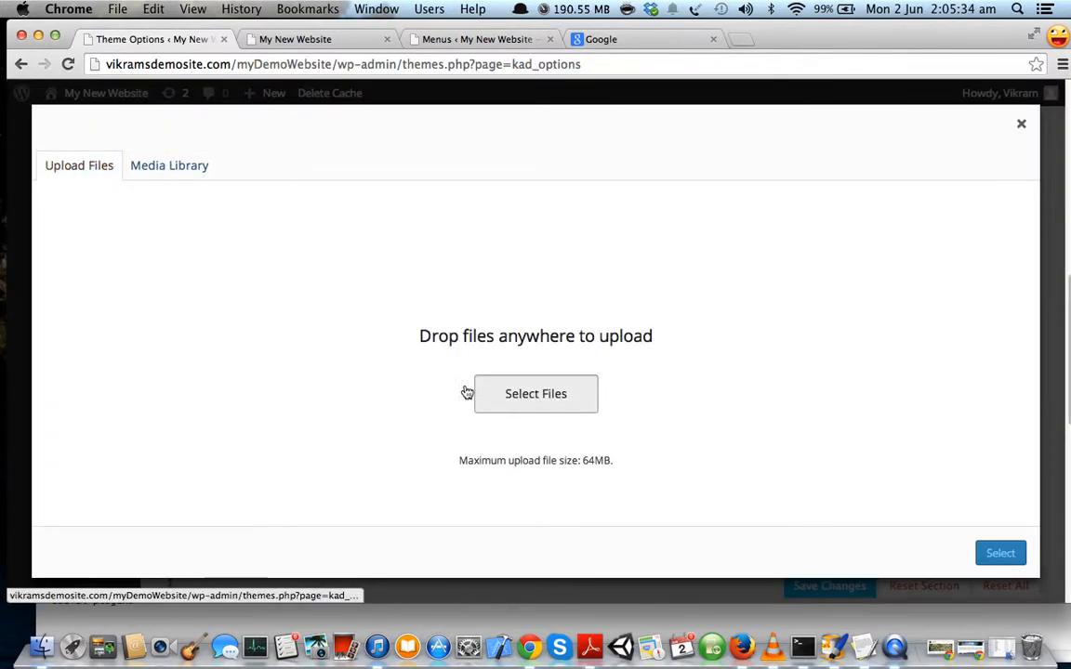
click(282, 174)
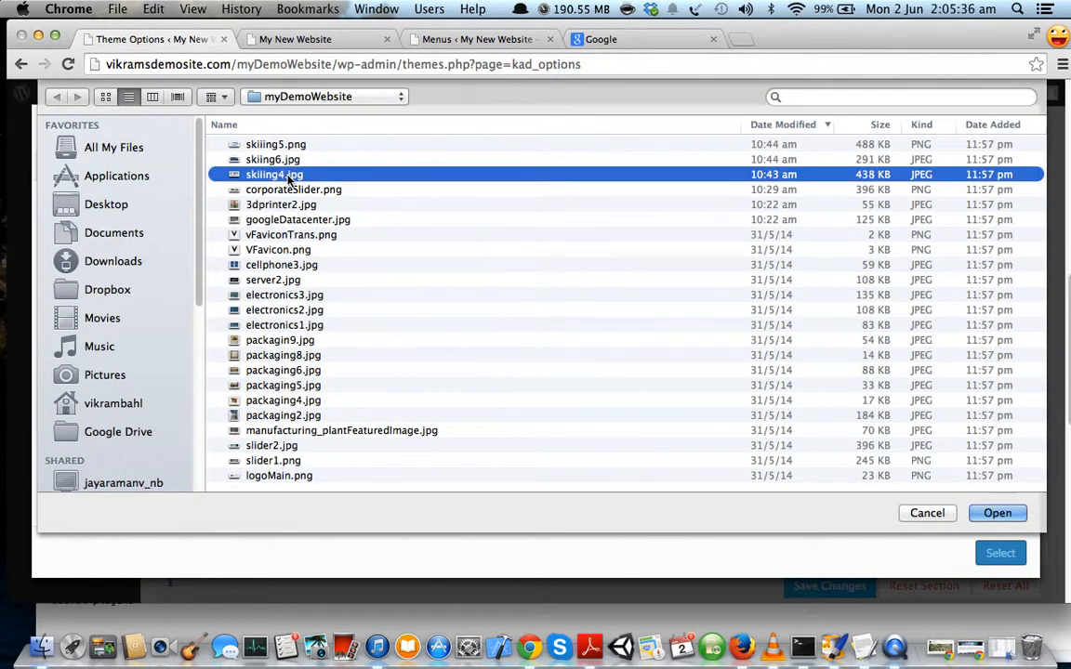
click(312, 219)
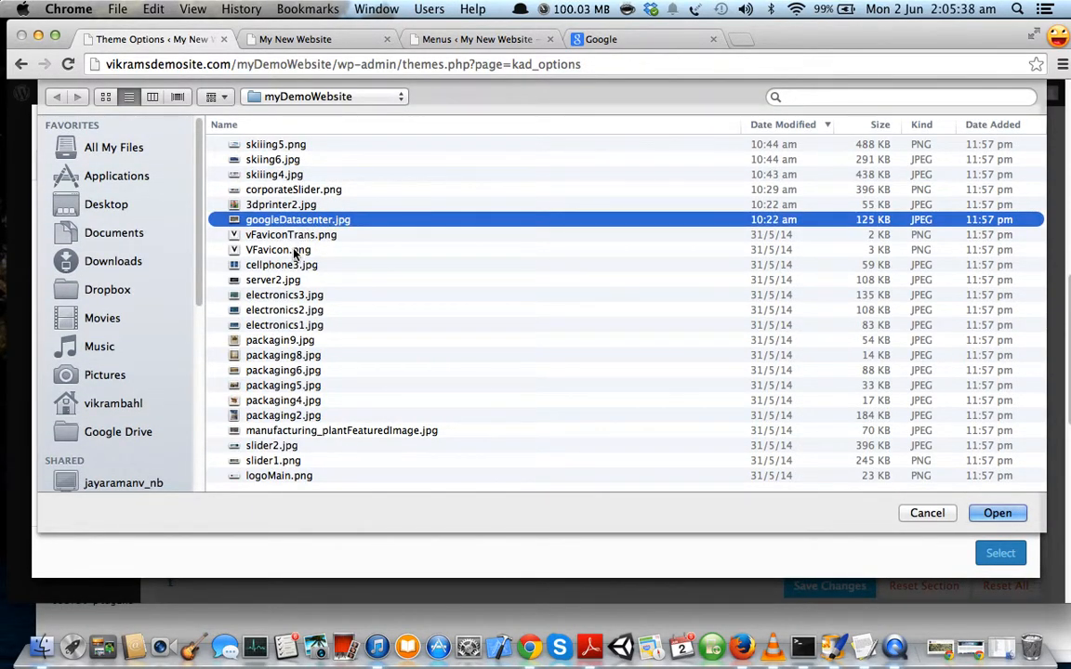
double_click(269, 234)
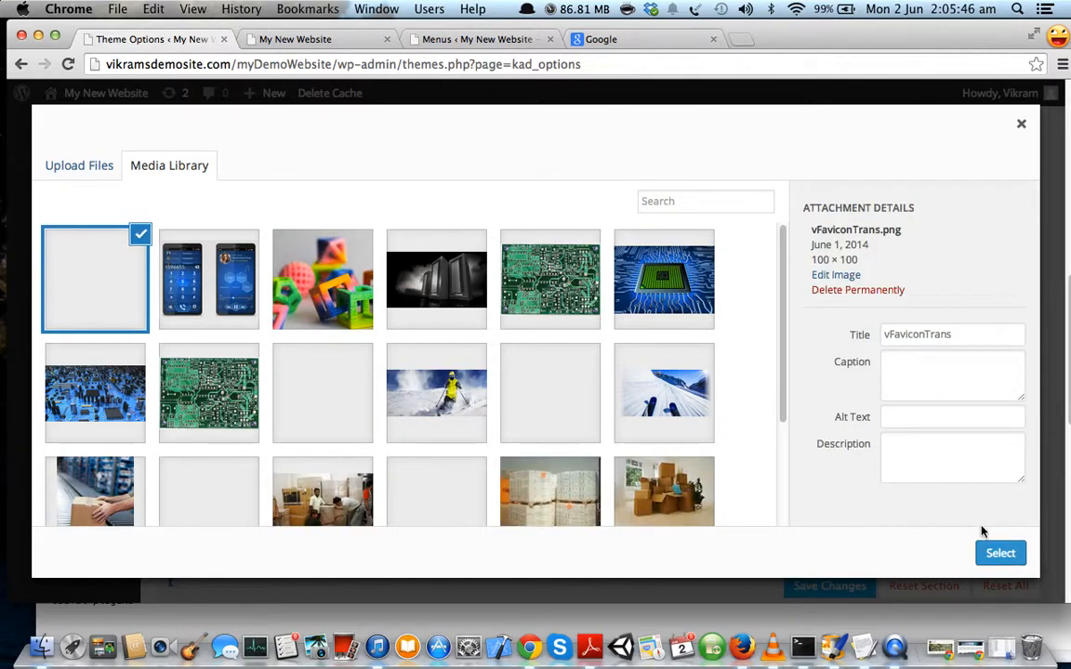
click(997, 554)
scroll(846, 409, down, 2)
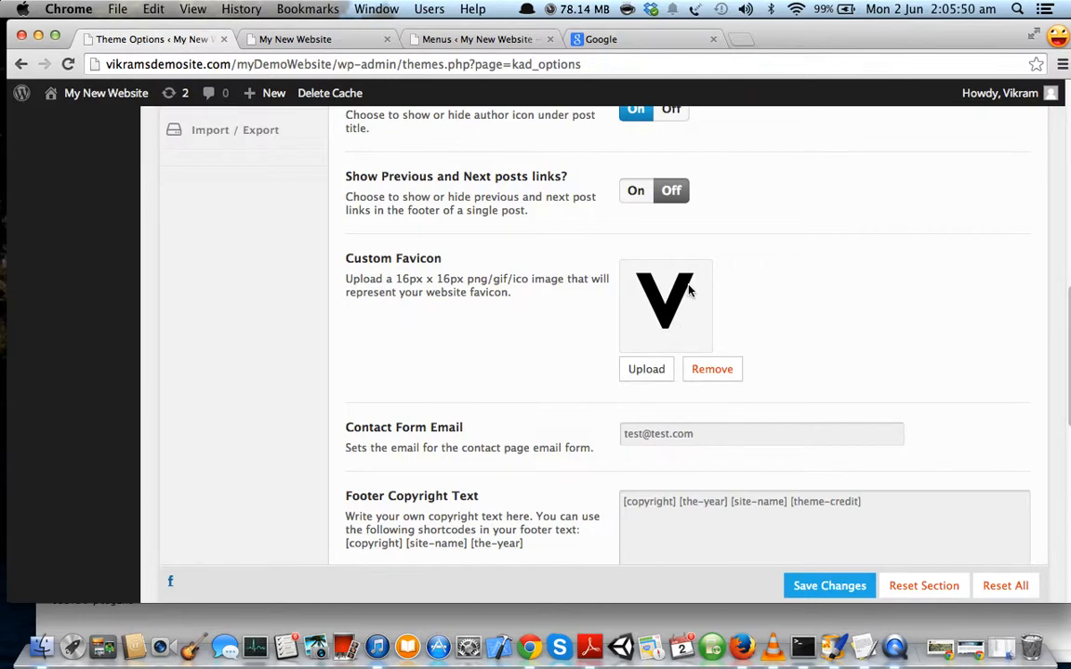
Save the Theme Options, then reload the homepage in the My New Website tab.
click(828, 588)
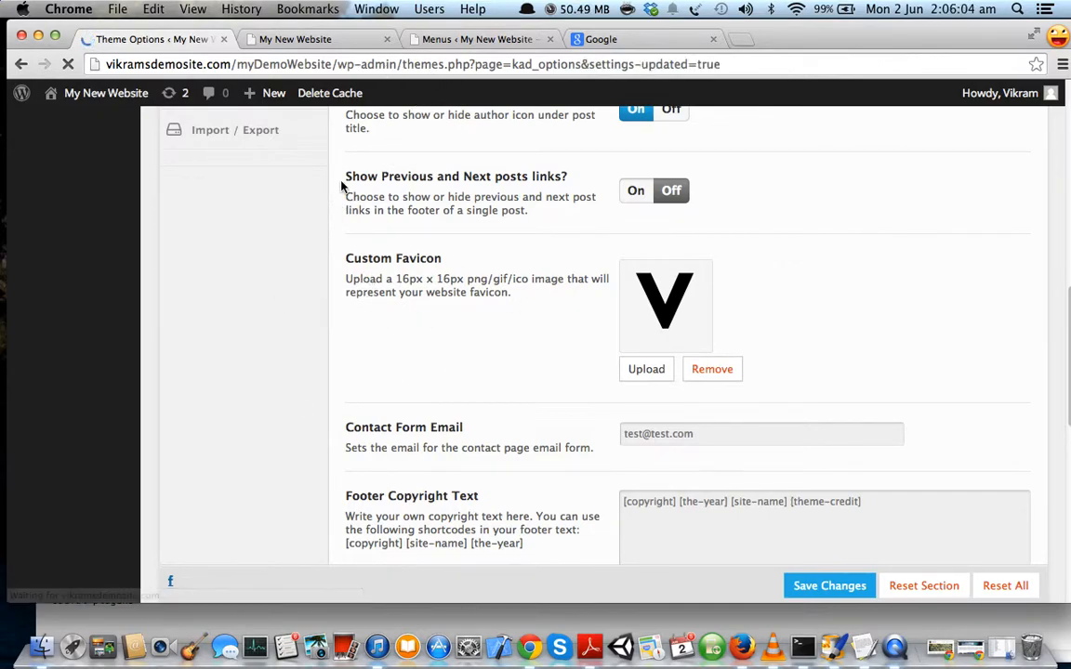
click(277, 44)
click(69, 65)
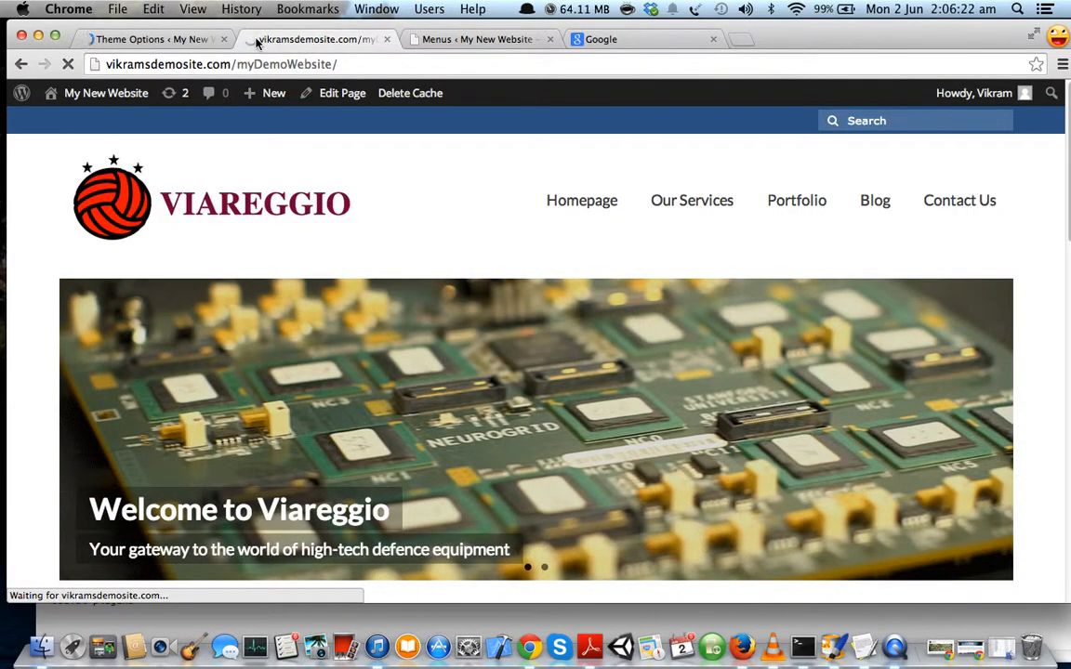
Open the Packaging page in a new tab, look it over, then close that tab.
scroll(474, 223, down, 5)
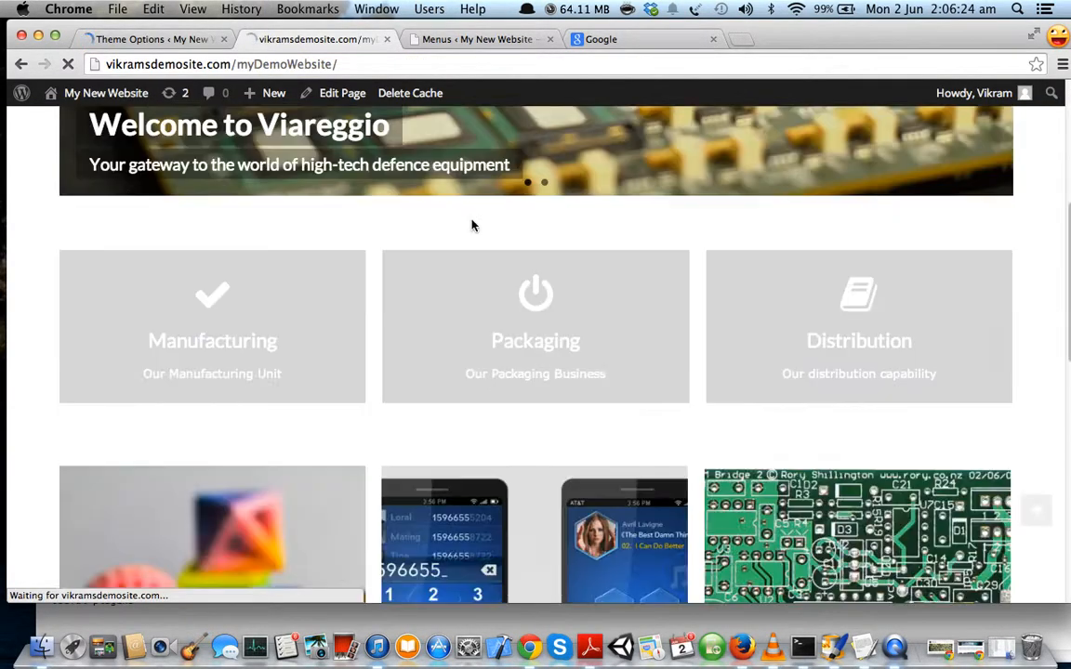
scroll(474, 225, up, 5)
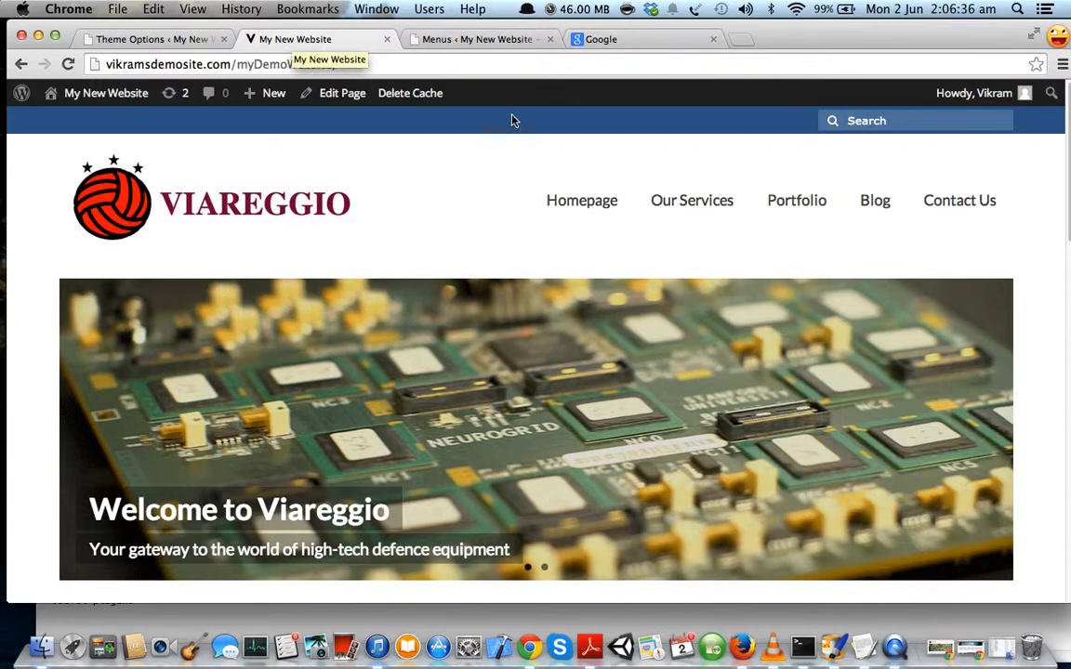
mouse_move(691, 210)
super+click(658, 264)
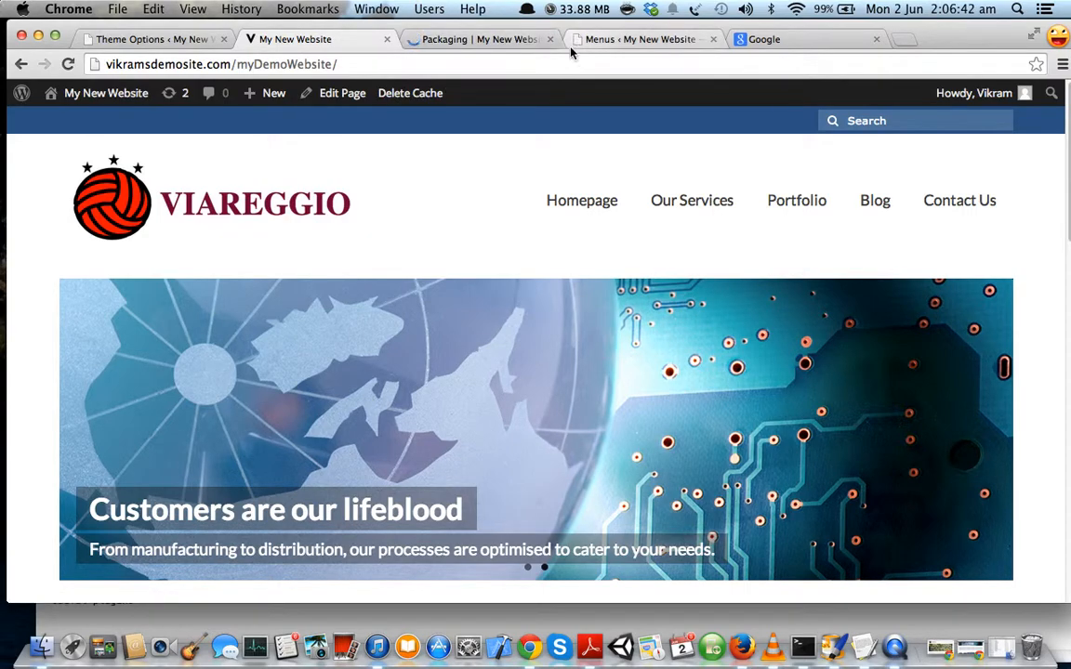
click(437, 39)
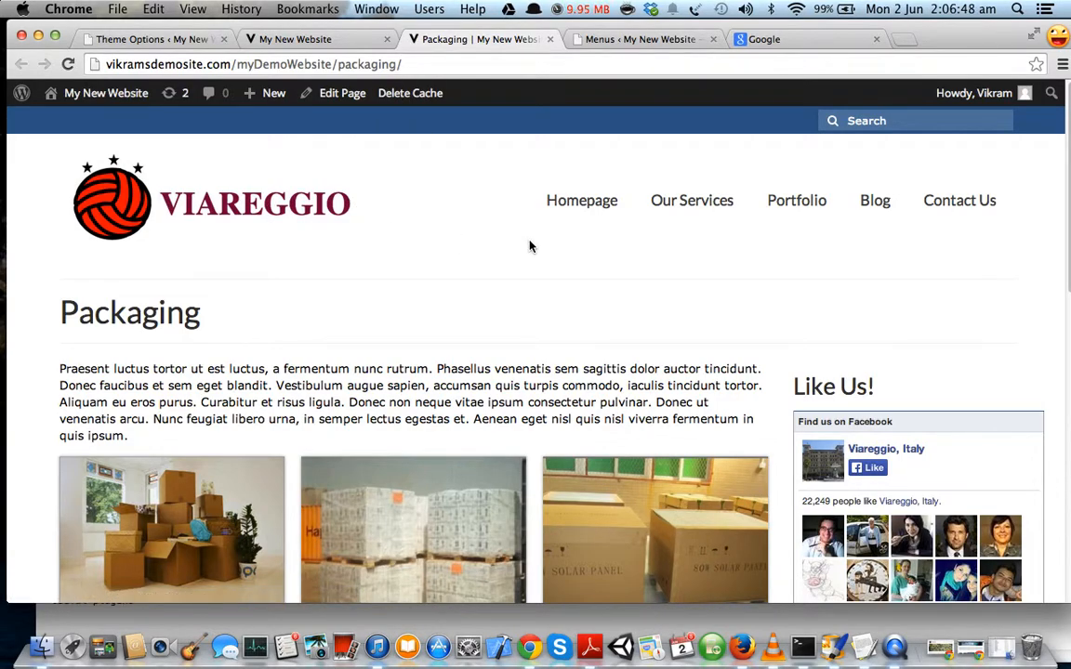
scroll(597, 302, down, 1)
scroll(597, 297, up, 1)
click(550, 39)
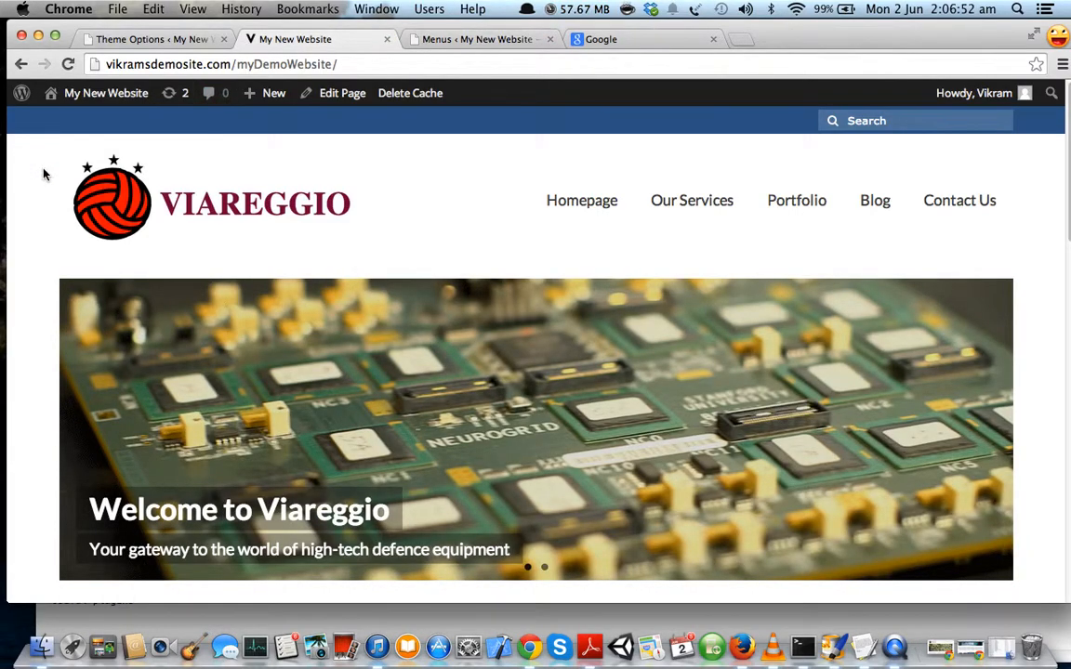
Highlight the homepage footer's Kadence Themes credit line, then return to Theme Options.
scroll(63, 280, down, 15)
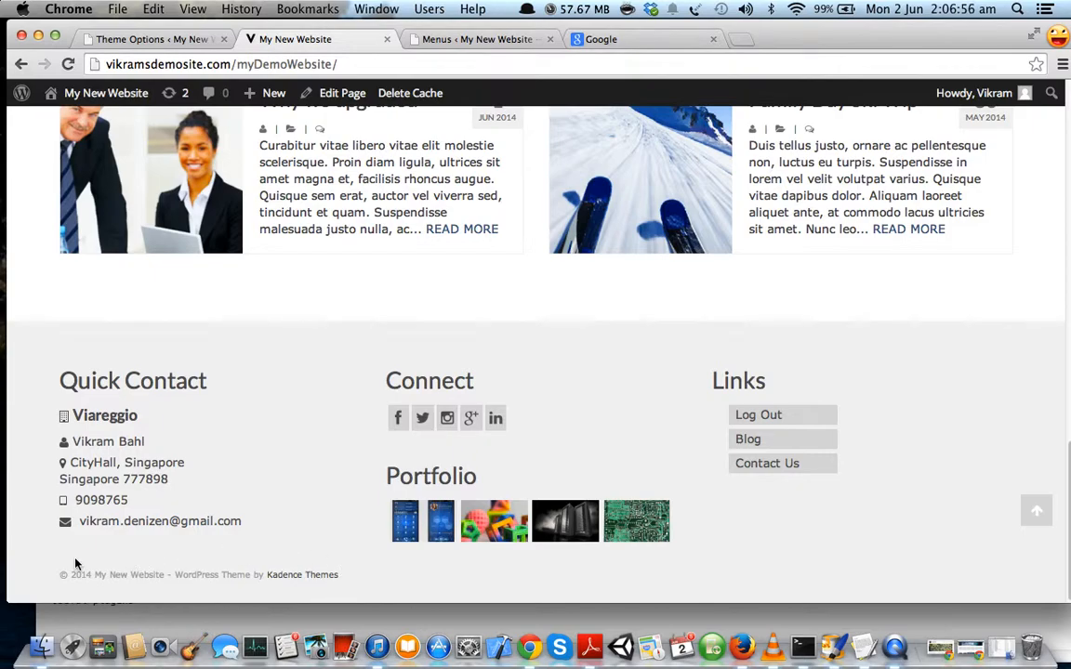
drag(58, 574, 339, 581)
click(361, 578)
drag(338, 574, 66, 574)
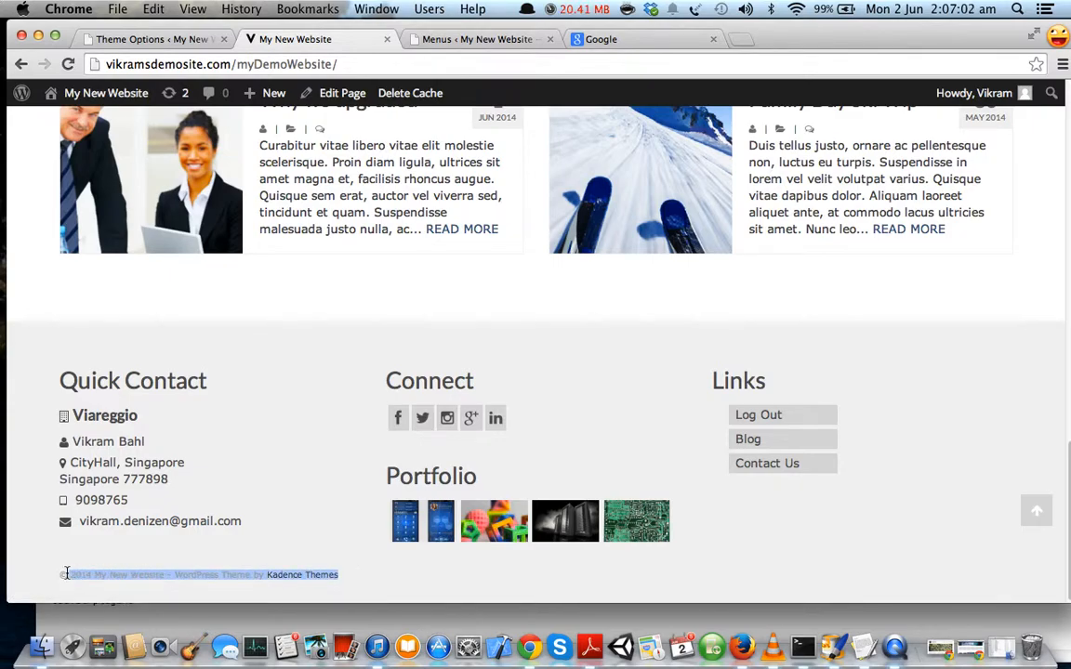
click(135, 574)
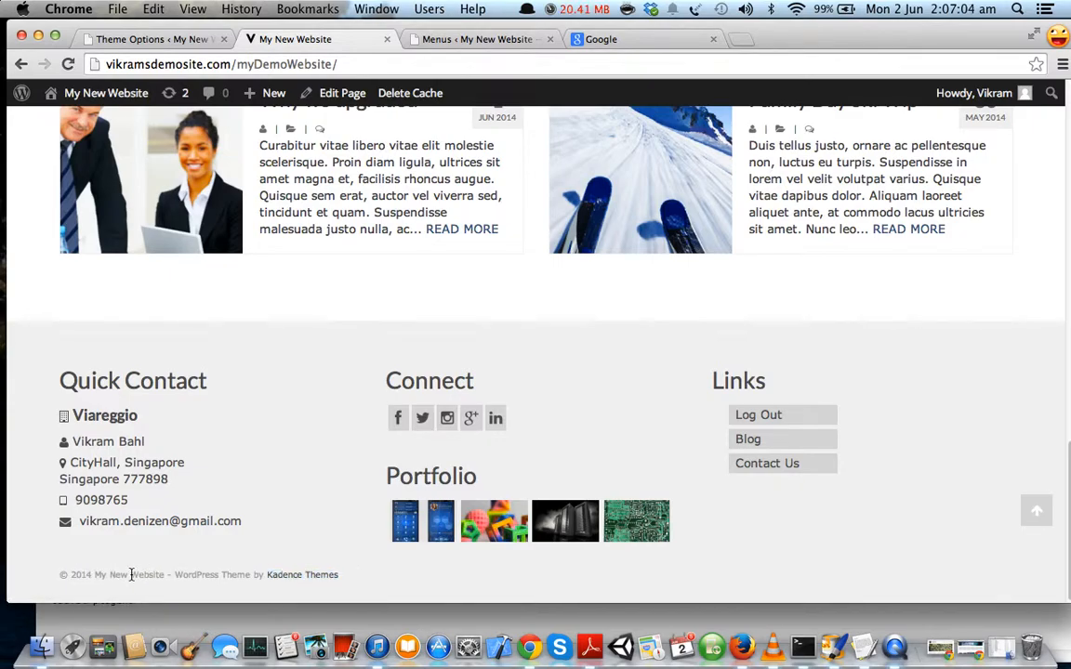
drag(59, 577, 349, 570)
click(368, 584)
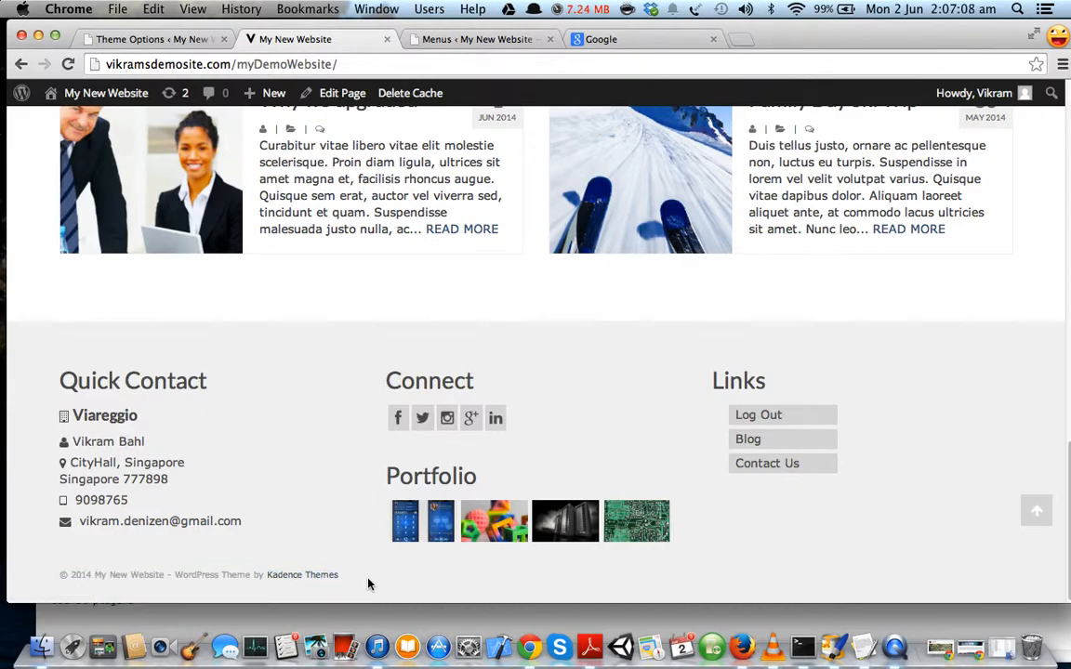
scroll(343, 493, up, 10)
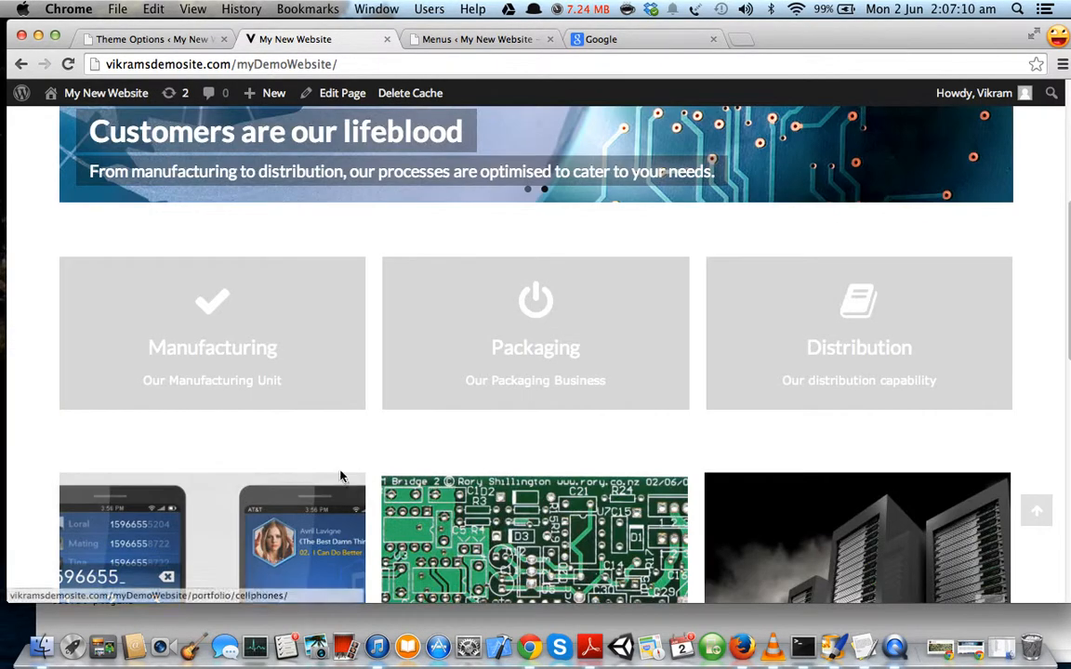
click(149, 39)
Locate the Footer Copyright Text field with its default shortcodes, then compare against the live homepage footer.
scroll(435, 361, down, 3)
scroll(434, 360, down, 1)
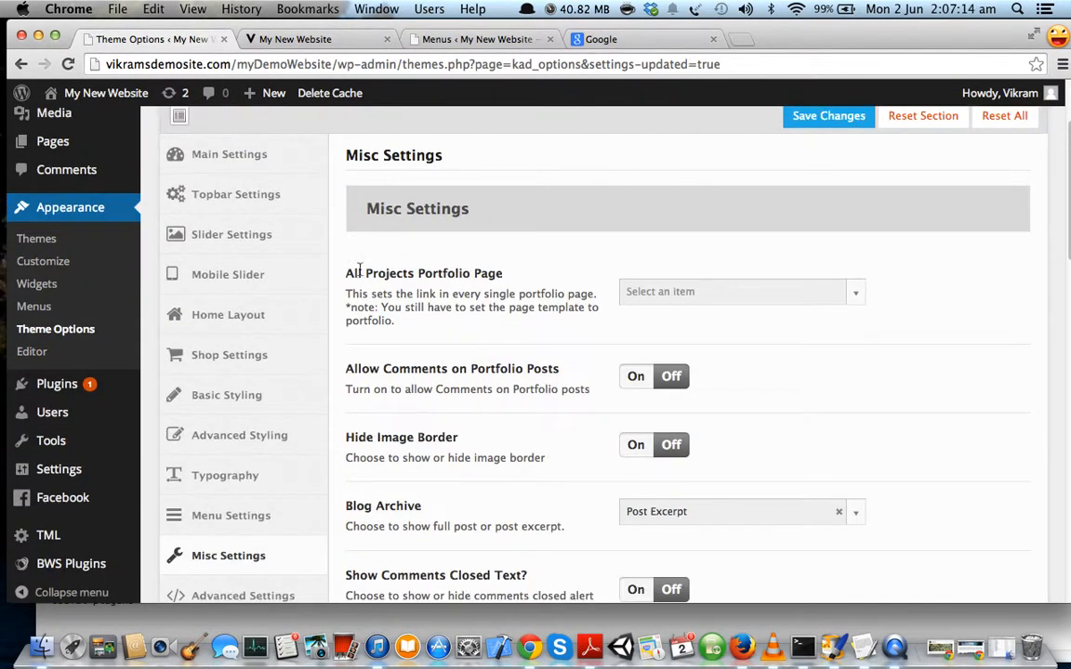
scroll(361, 244, down, 4)
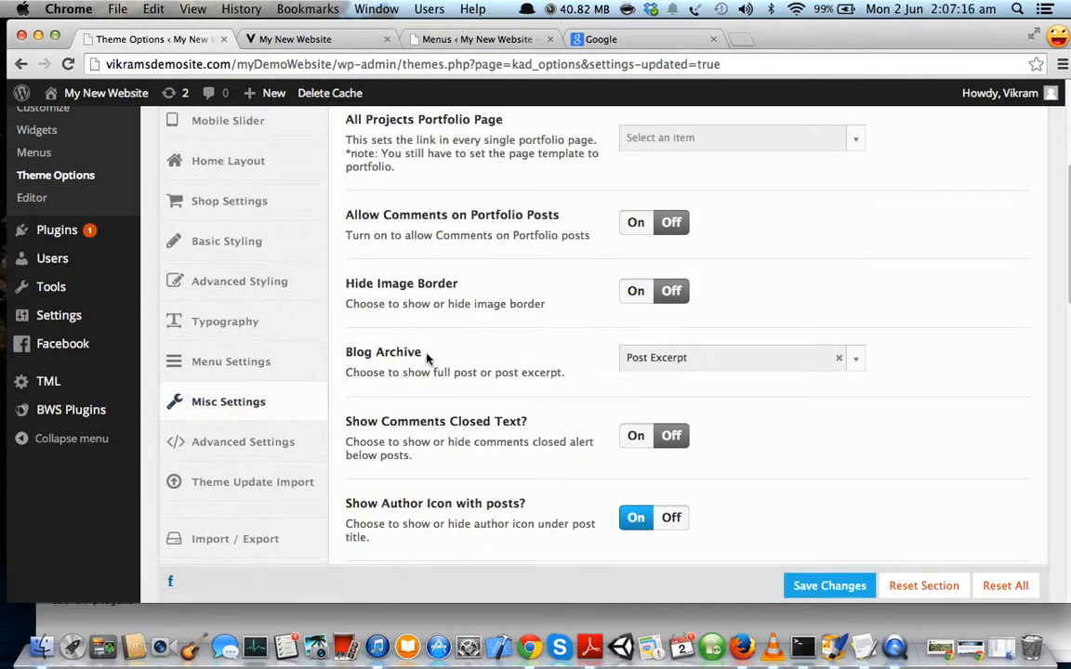
scroll(418, 364, down, 10)
scroll(456, 341, down, 2)
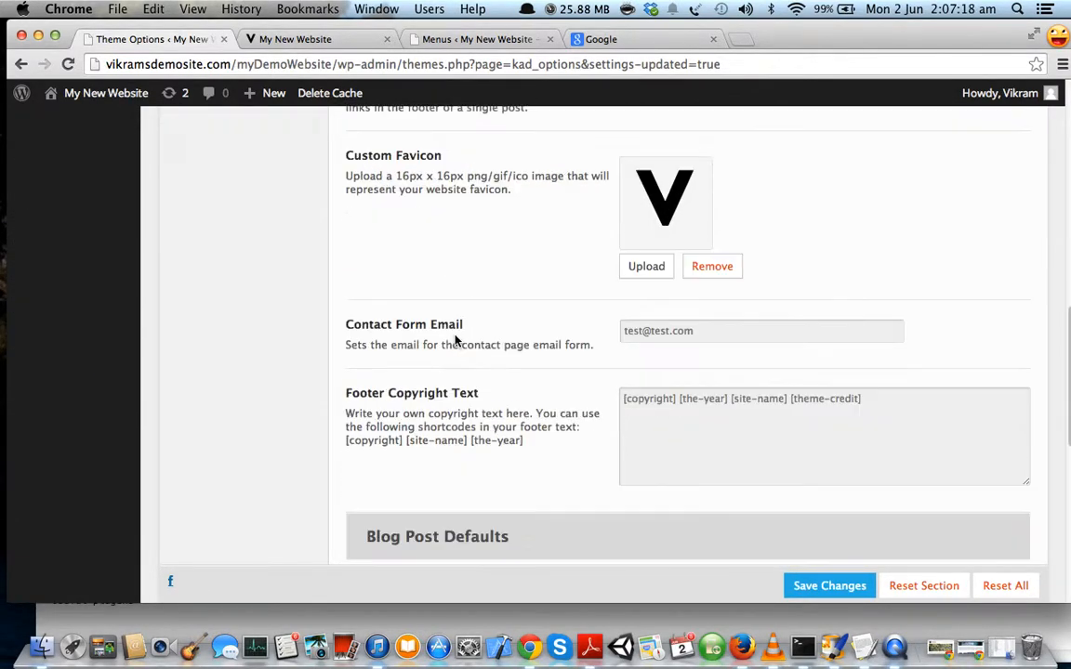
scroll(558, 414, down, 3)
click(627, 290)
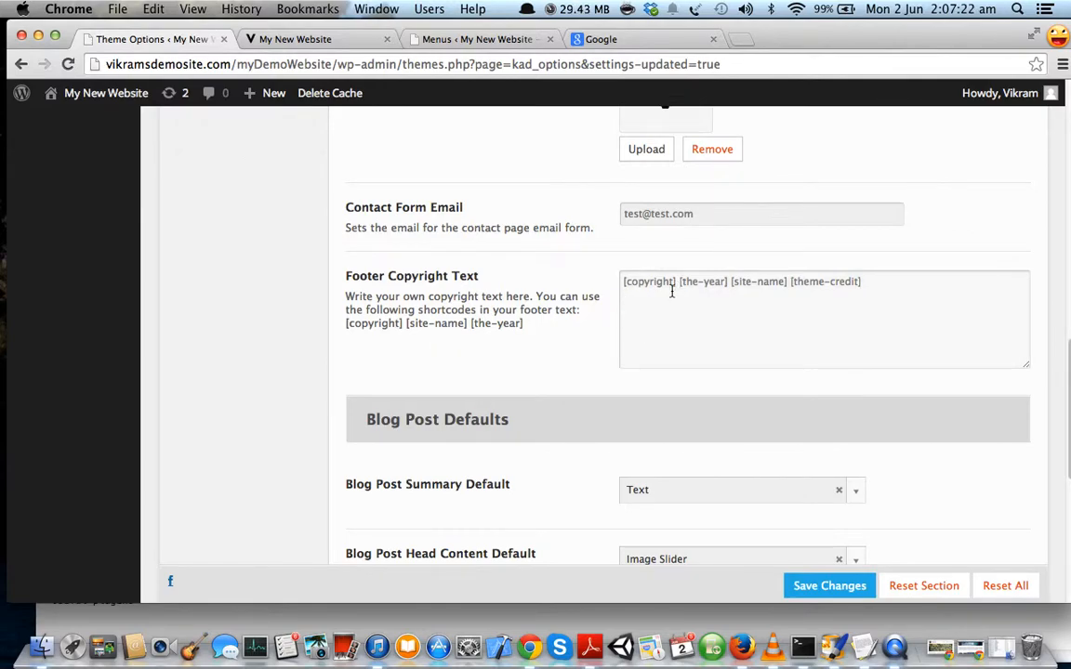
scroll(651, 333, down, 2)
scroll(652, 335, up, 2)
click(325, 44)
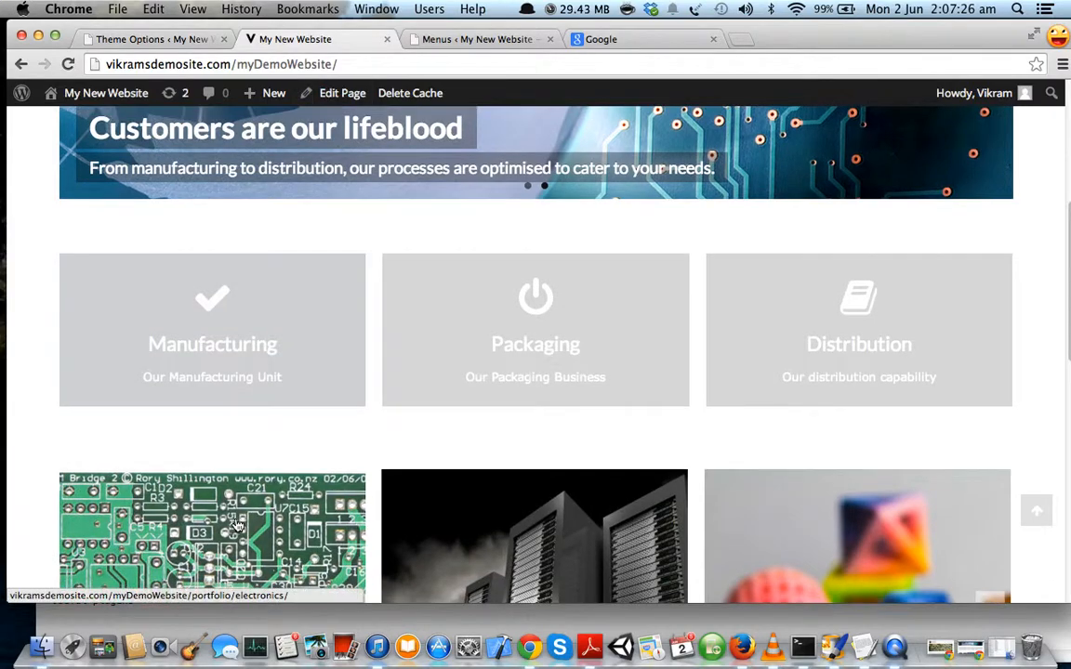
scroll(143, 523, down, 10)
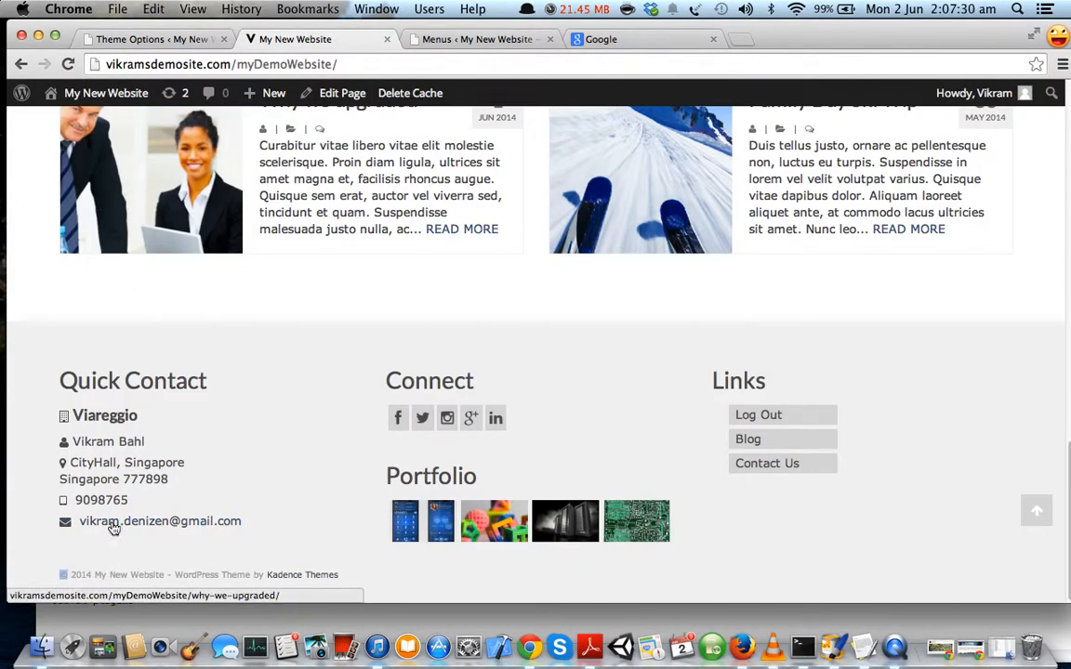
Replace the footer copyright shortcodes with '© 2009 – 2014 Viareggio Pte'.
click(152, 39)
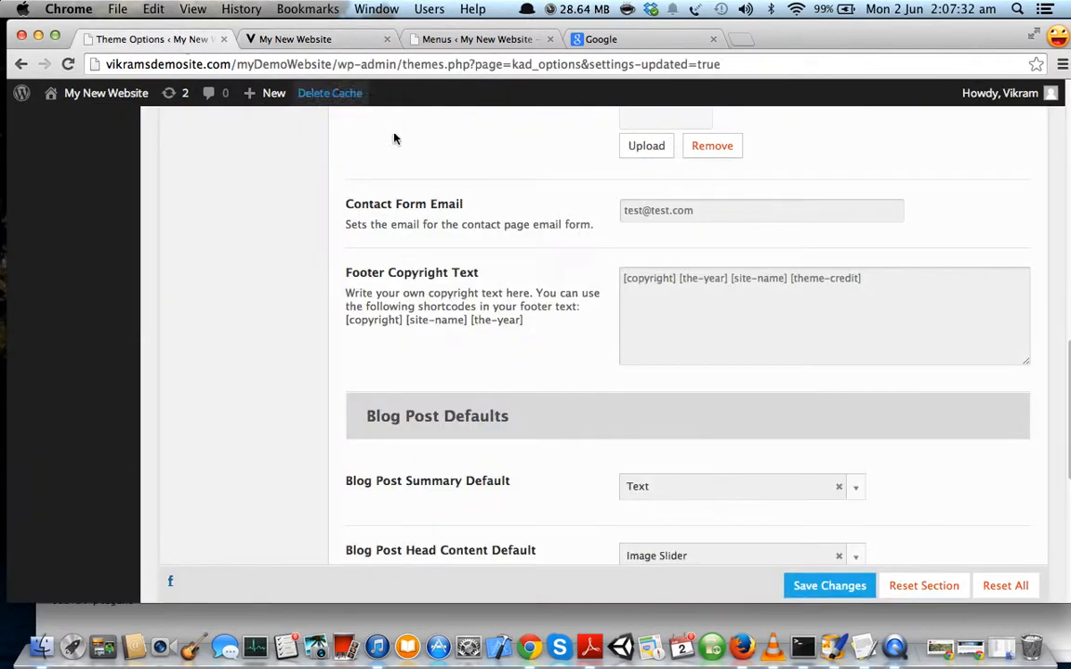
double_click(677, 280)
drag(872, 281, 599, 273)
text(©)
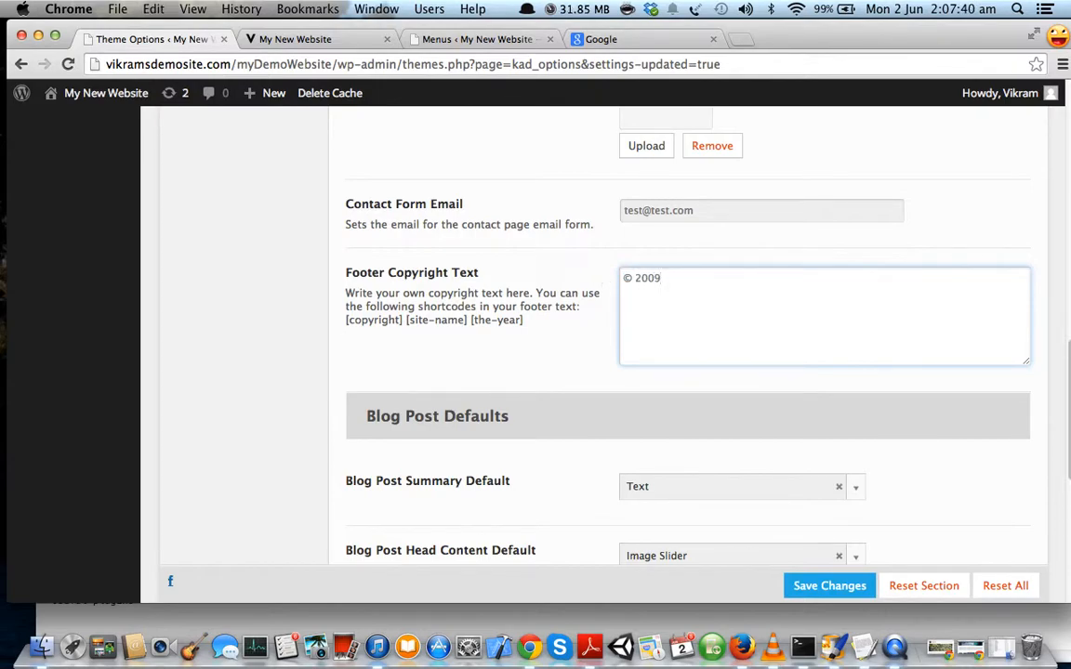
text(2009 – 2014 Viareggio Pte Ltd Deve)
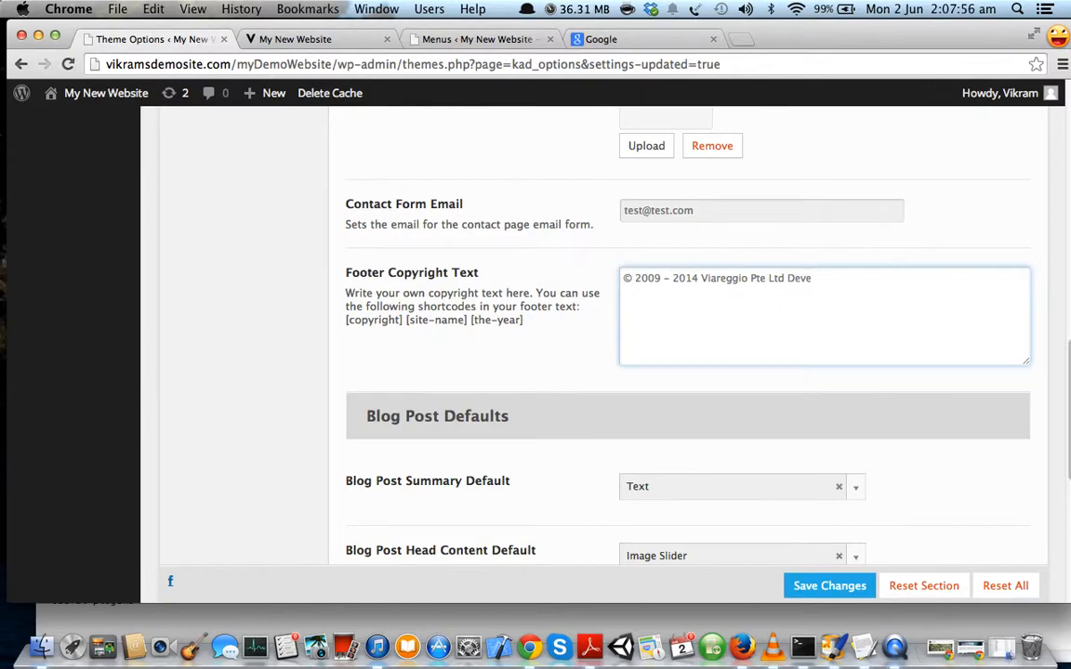
Finish with 'Ltd Website Development by' and an HTML link to the developer's website.
key(BackSpace)
key(BackSpace)
text(lopment by <a href>)
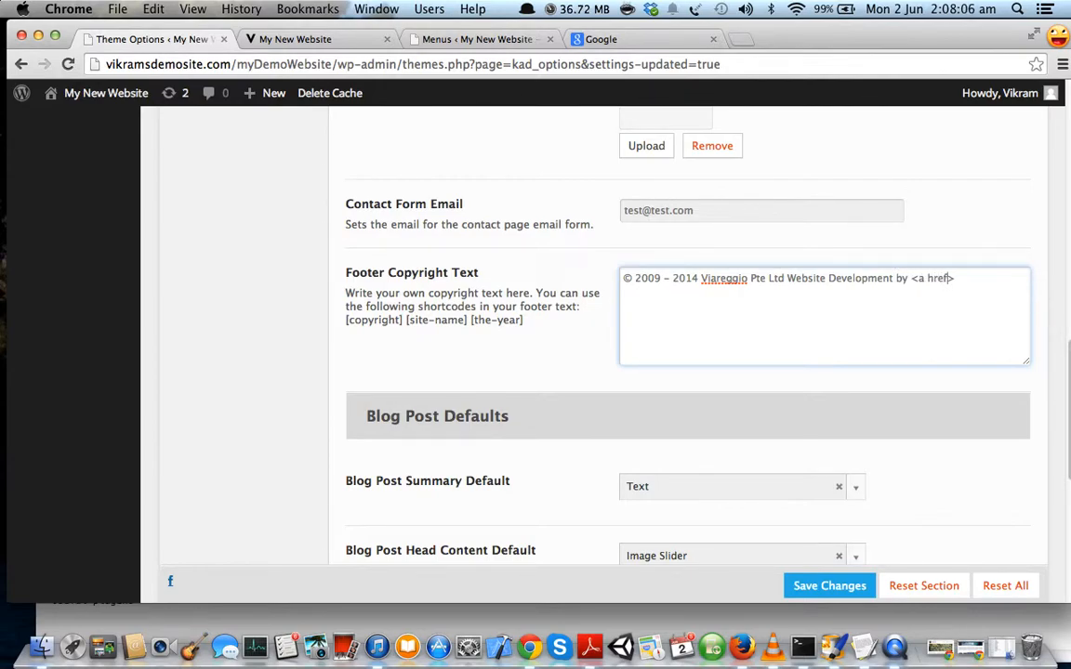
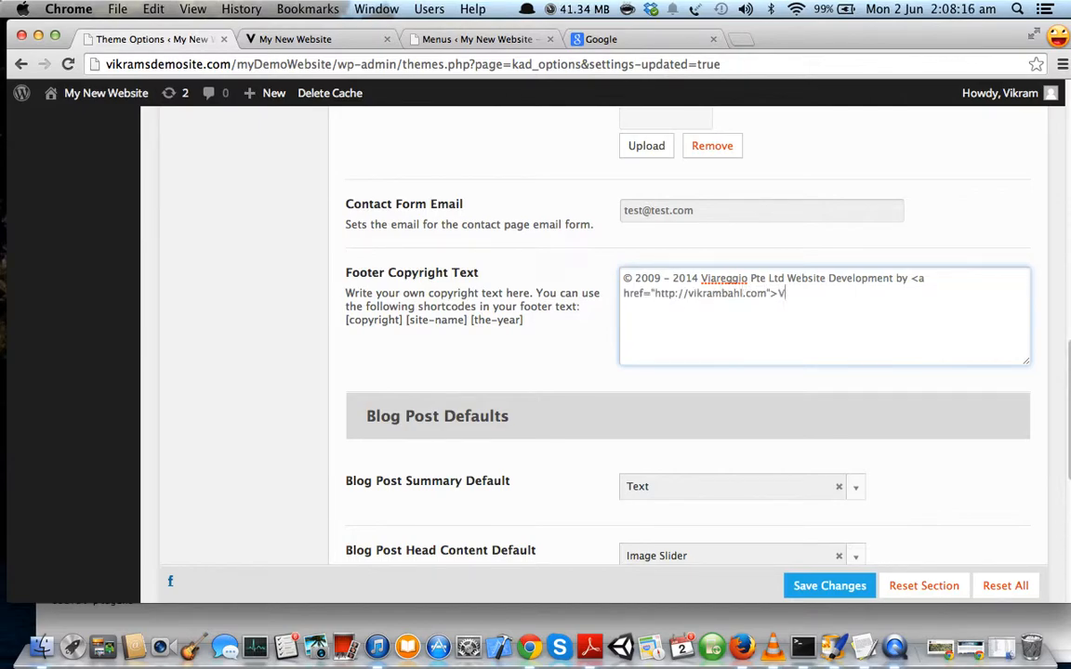
text(amba)
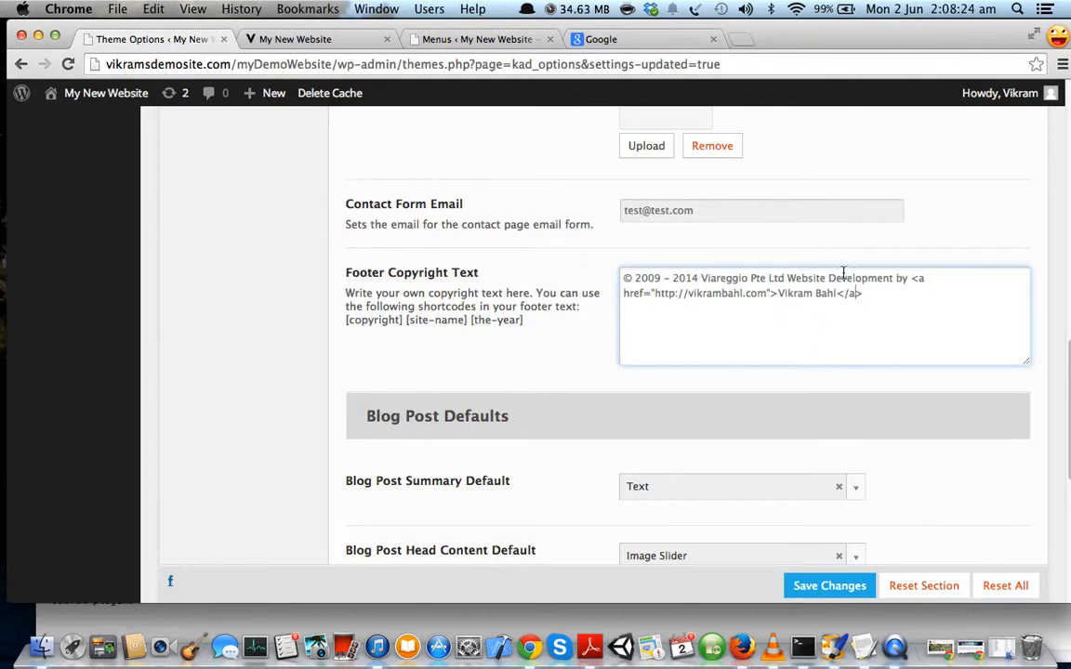
scroll(876, 457, down, 1)
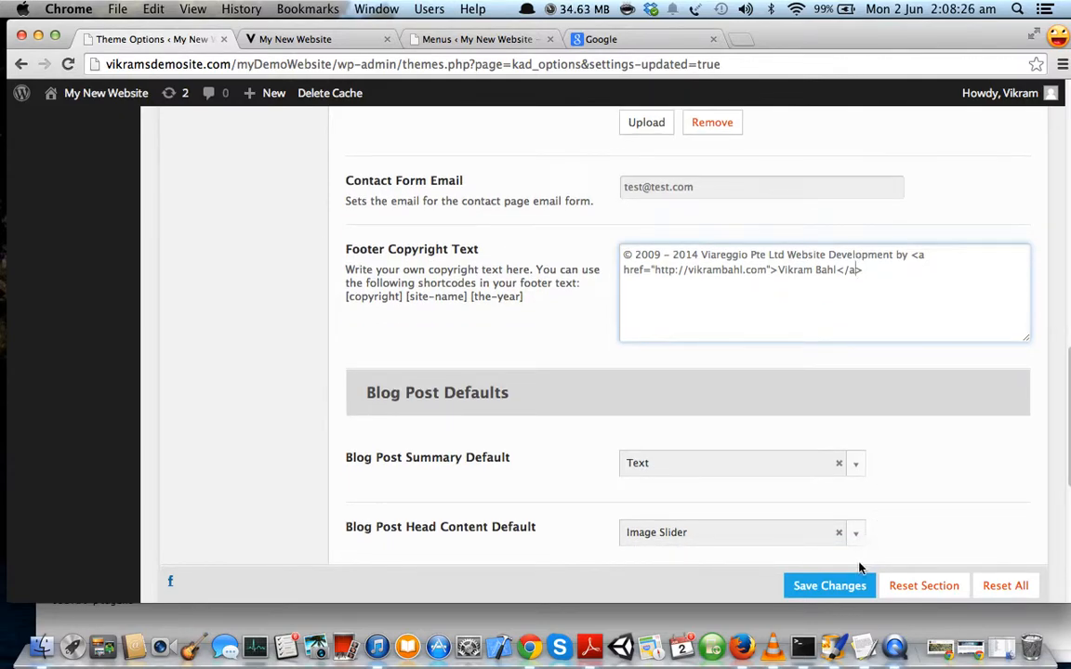
Save the footer copyright and reload the live site to check the Viareggio Pte Ltd line.
click(855, 589)
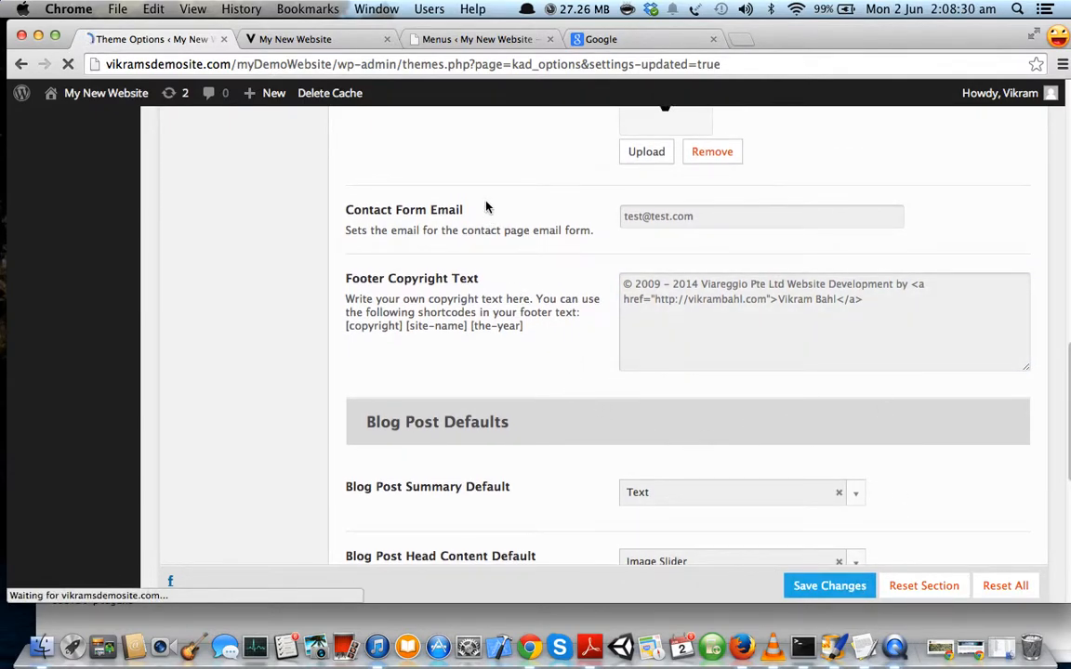
click(298, 37)
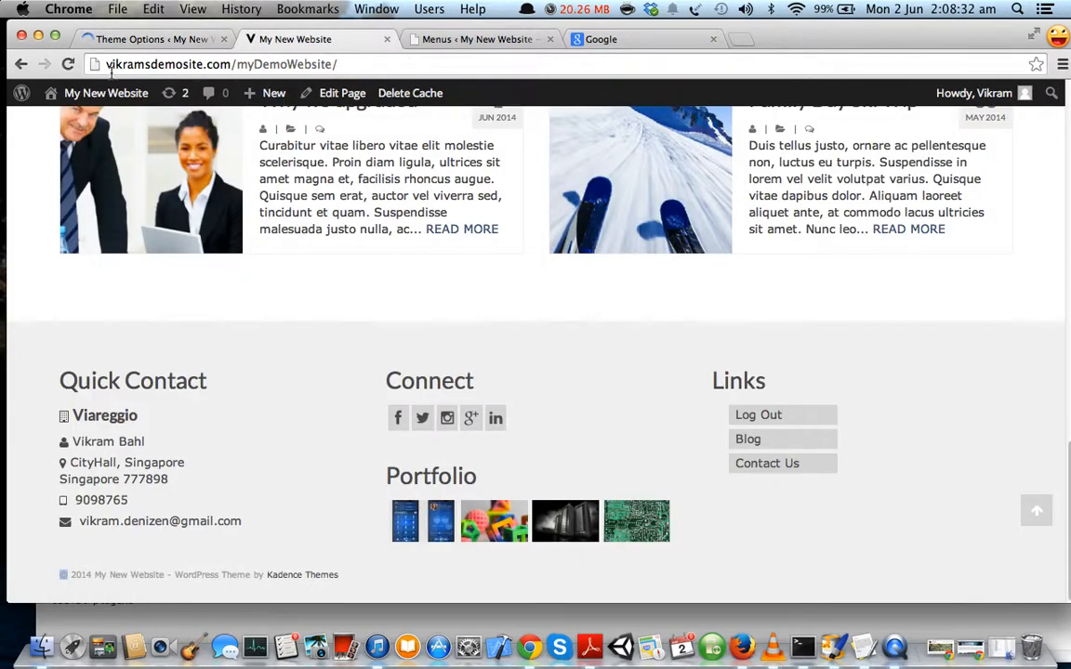
key(super+r)
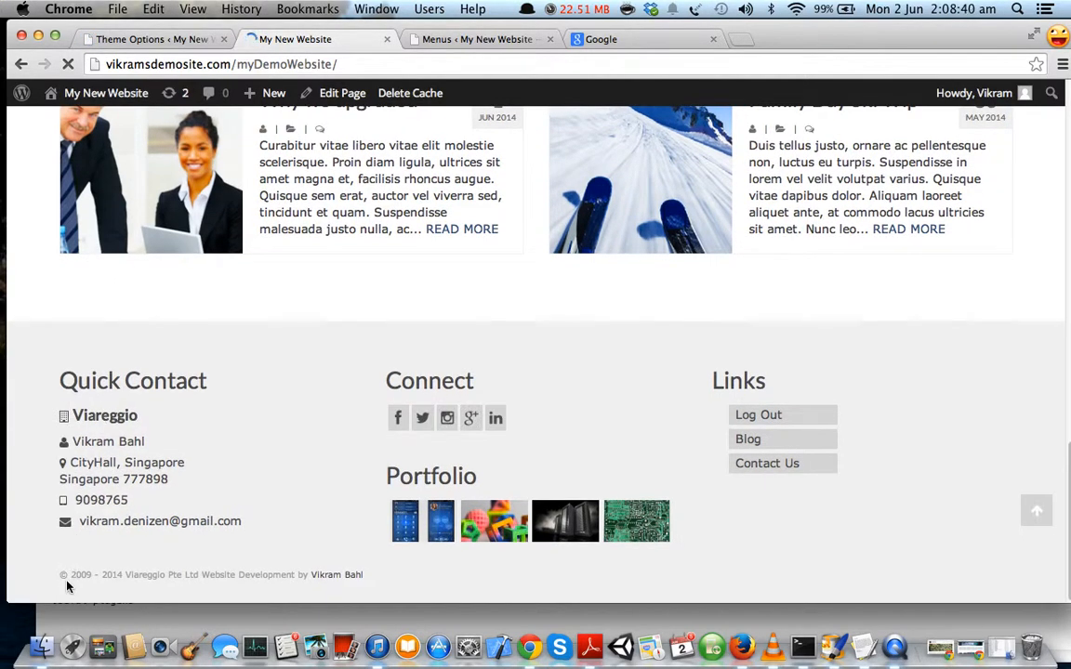
drag(59, 577, 372, 582)
click(40, 539)
scroll(51, 544, down, 5)
click(88, 577)
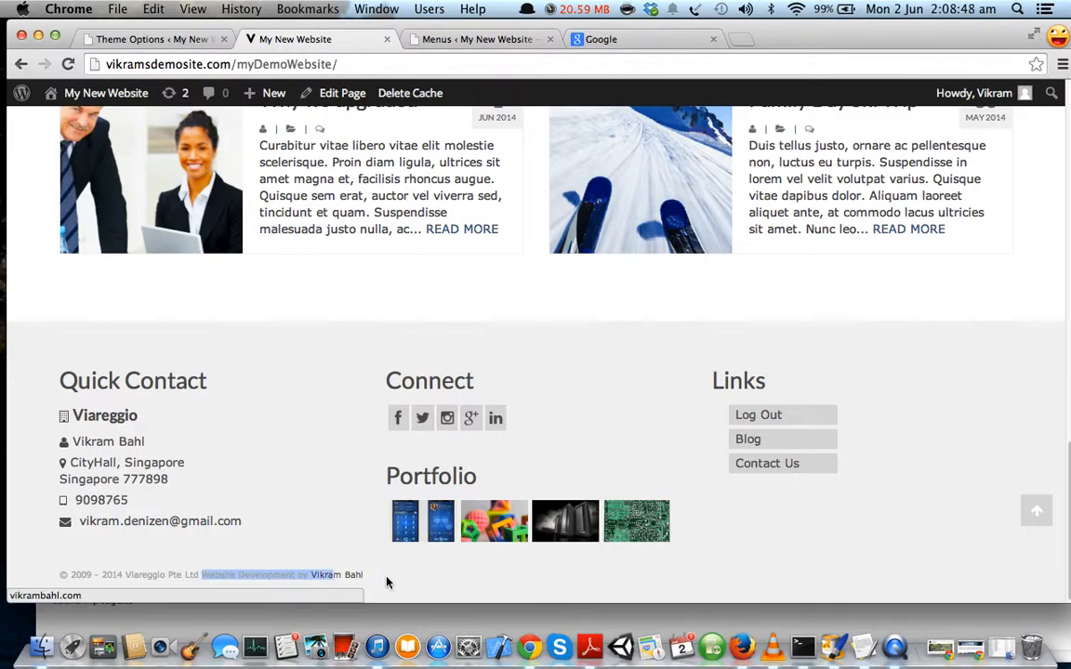
click(365, 584)
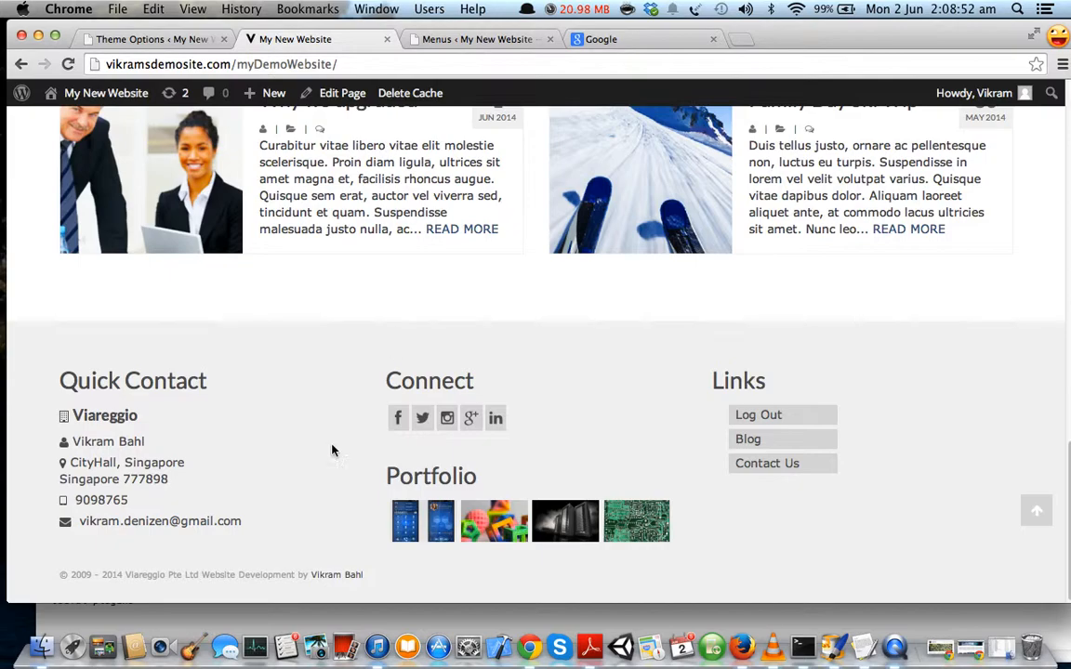
Open the developer credit link in a new tab, view it, then close it.
super+click(334, 577)
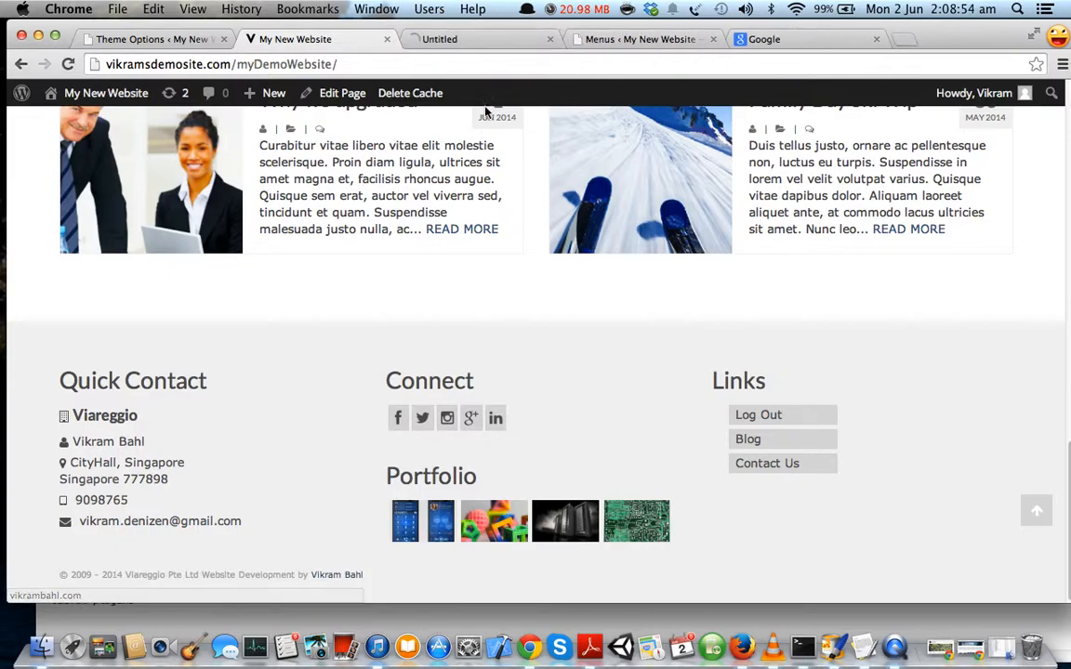
click(462, 39)
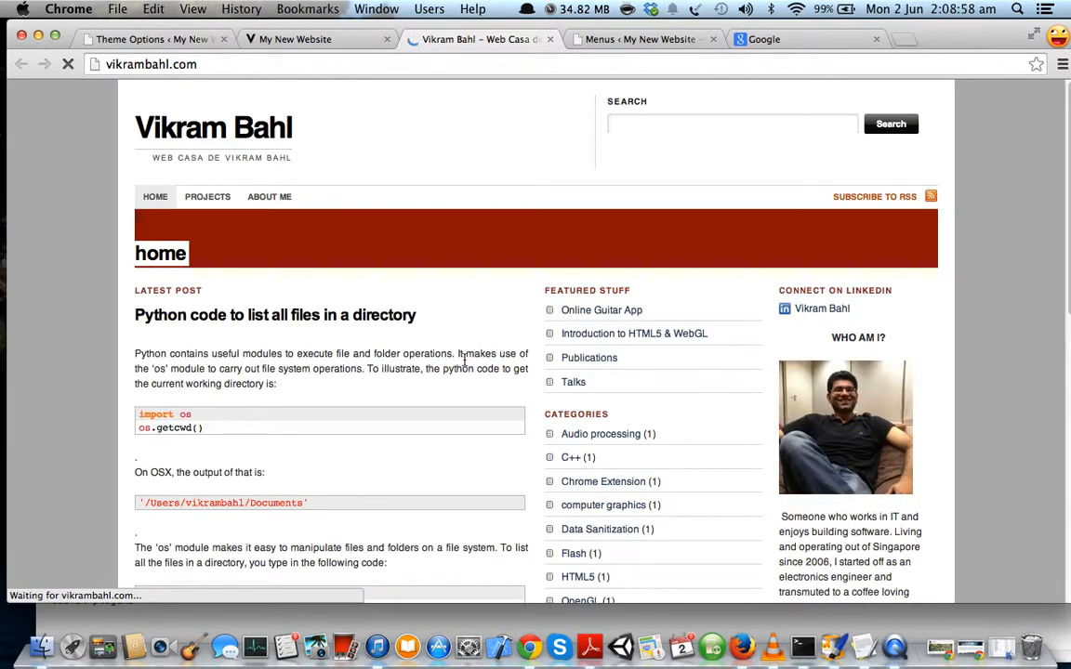
scroll(460, 213, down, 5)
click(550, 40)
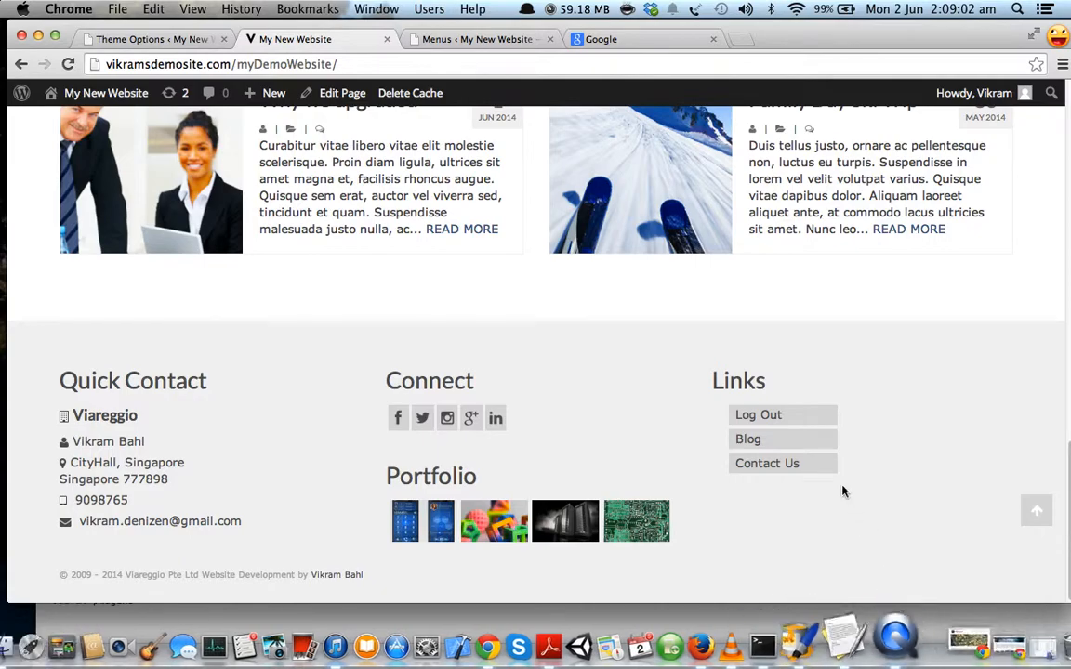
key(super+Tab)
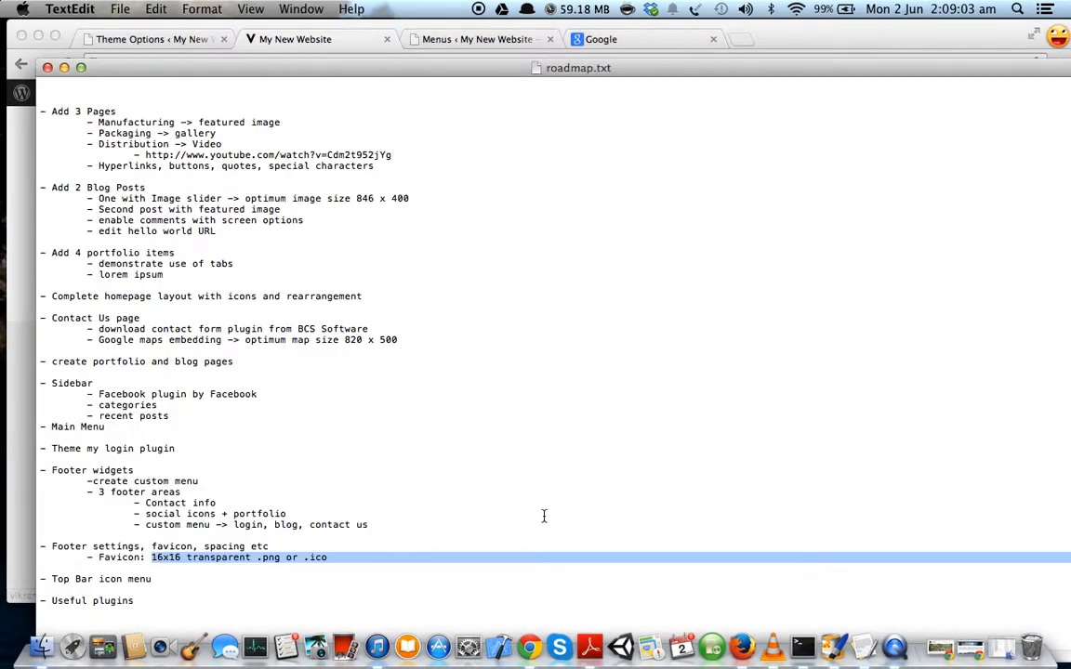
Mark the 'Top Bar icon menu' item in roadmap.txt, then return to the browser.
click(423, 539)
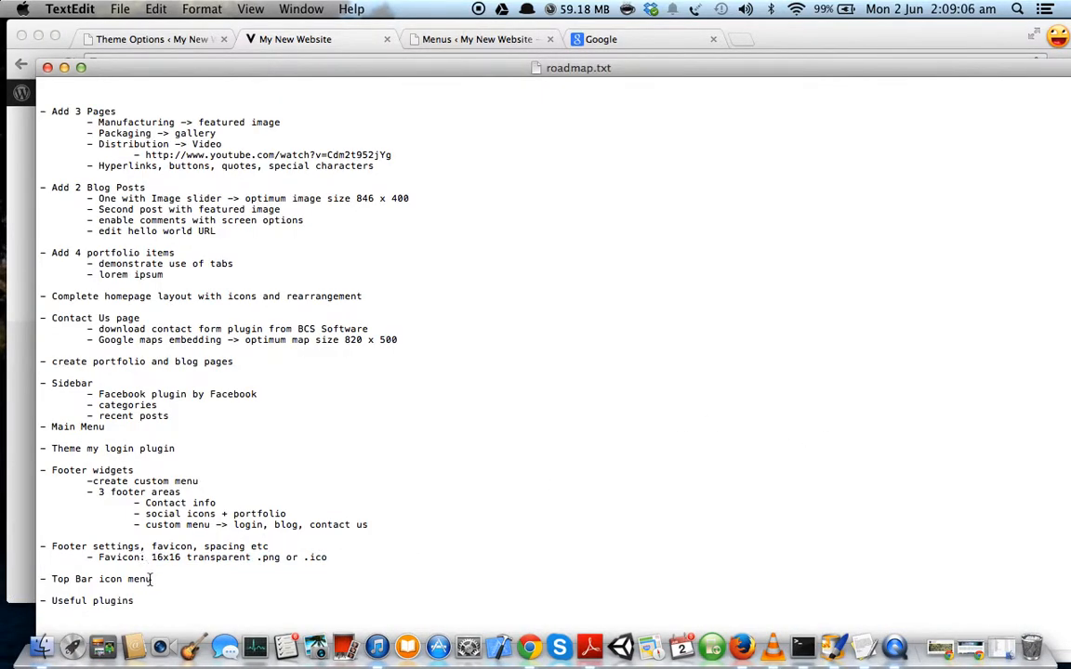
drag(152, 579, 62, 577)
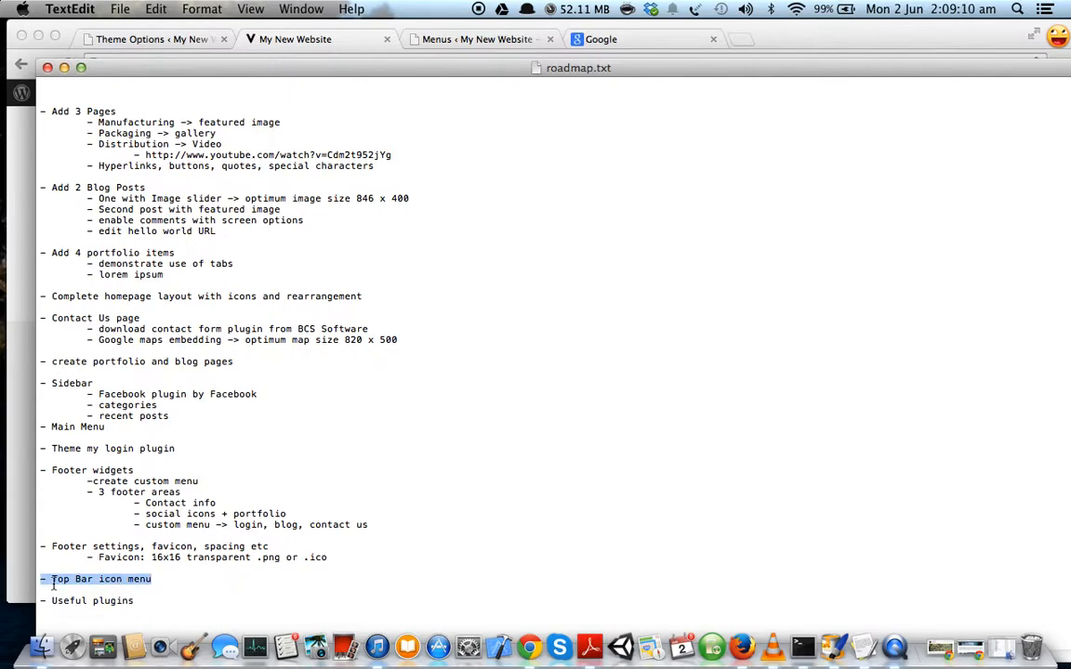
click(25, 484)
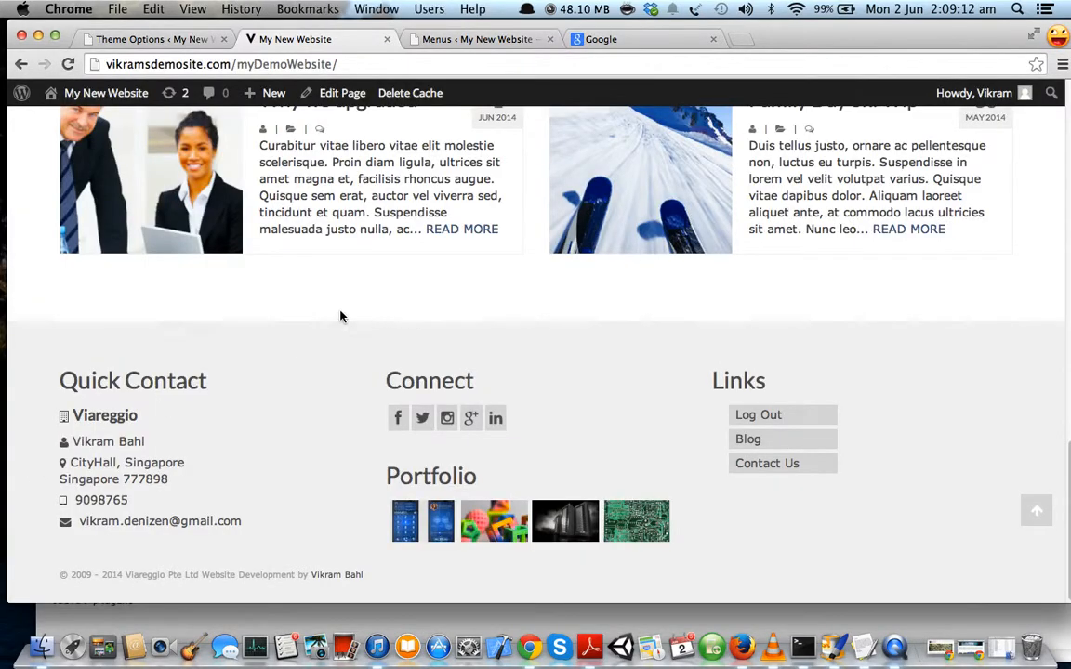
Return to the Virtue Theme Options page in the browser.
scroll(314, 251, up, 15)
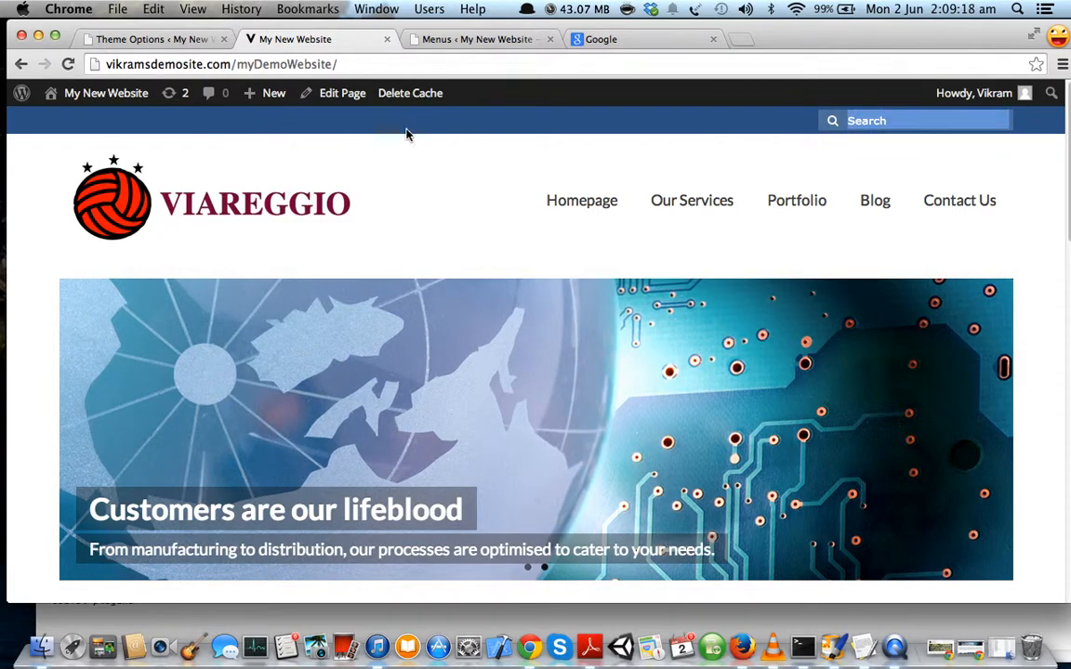
click(866, 120)
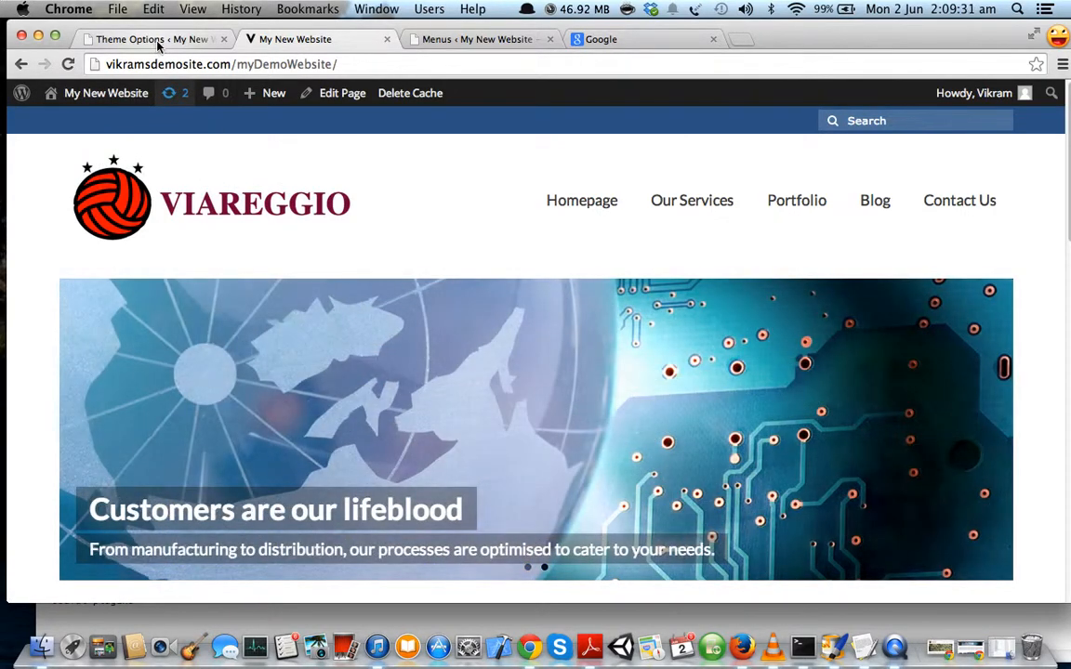
click(158, 42)
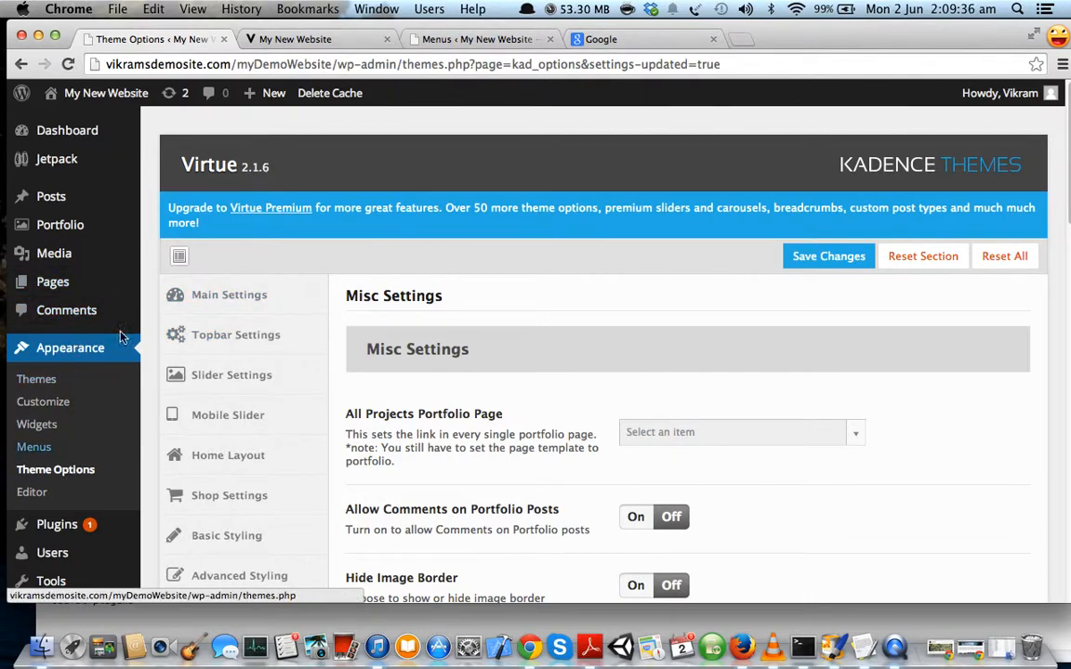
In Topbar Settings, switch 'Use Topbar Icon Menu?' to On.
click(243, 340)
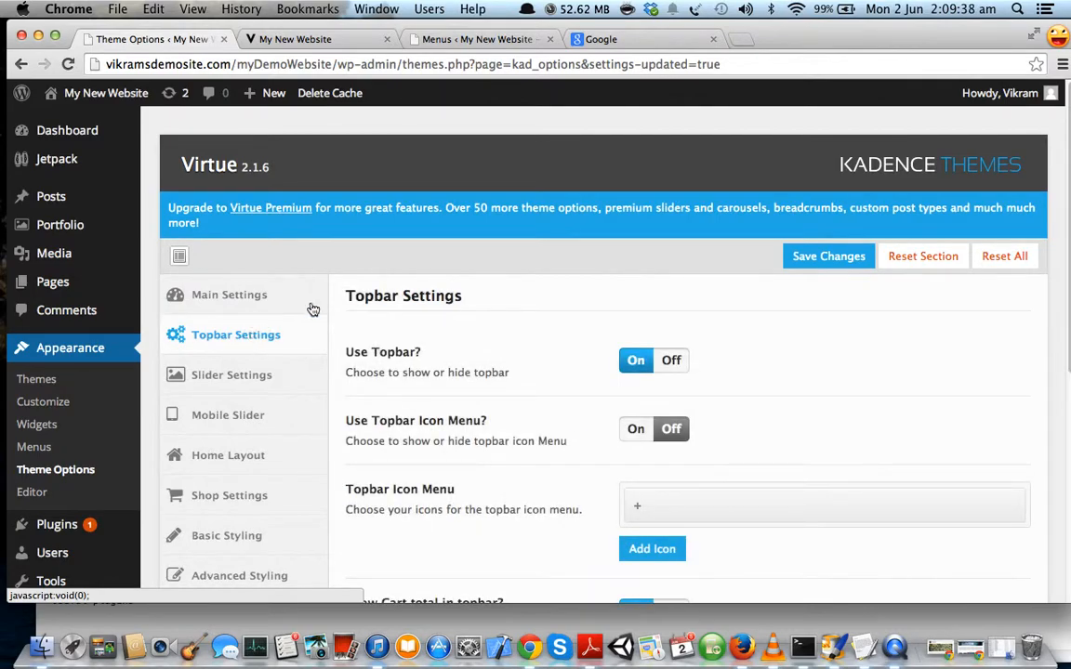
scroll(434, 307, down, 1)
scroll(433, 343, down, 1)
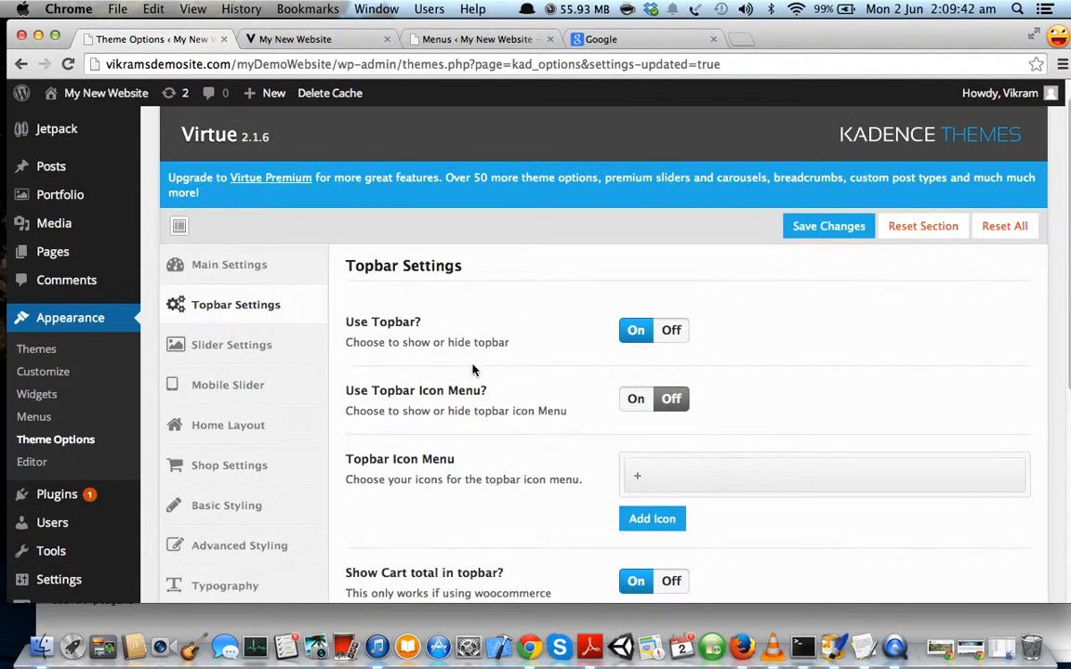
scroll(472, 370, down, 2)
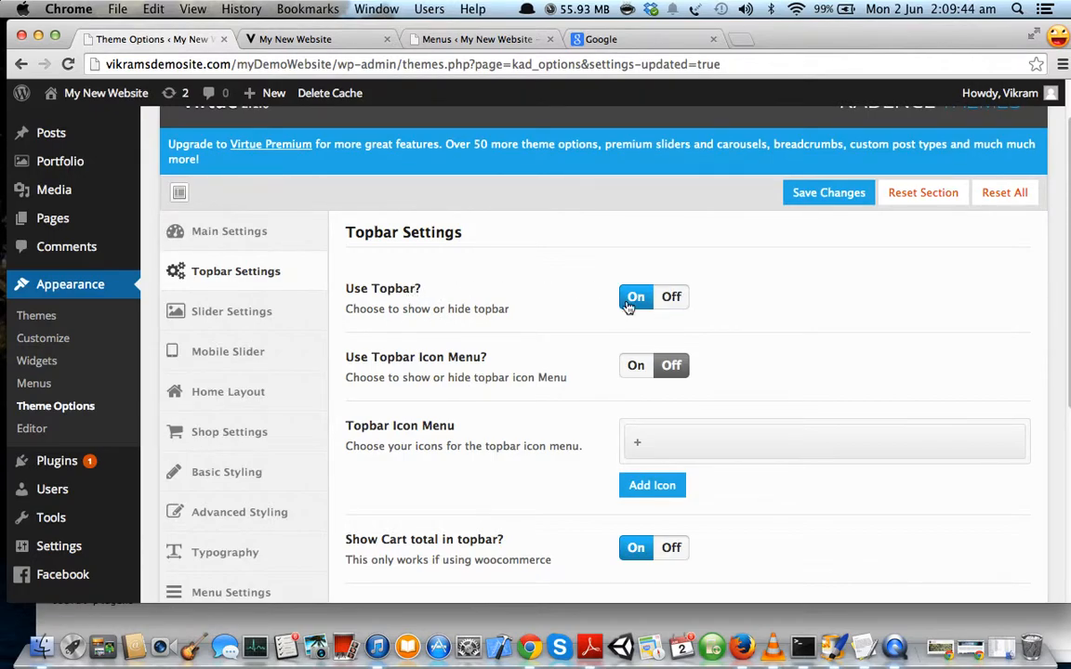
scroll(481, 372, down, 1)
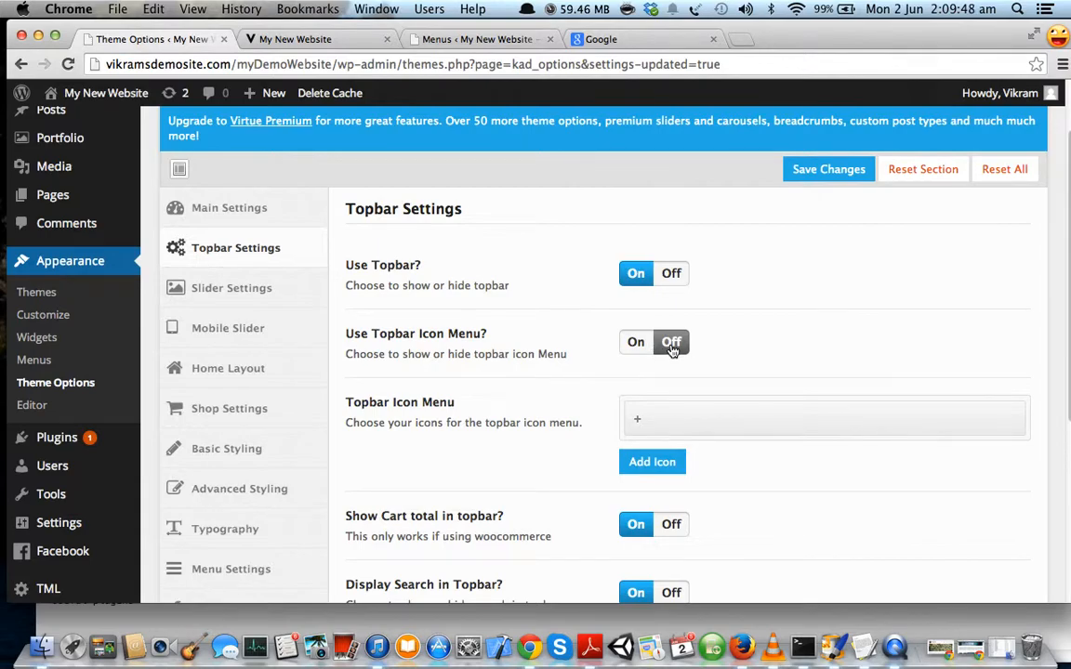
click(635, 342)
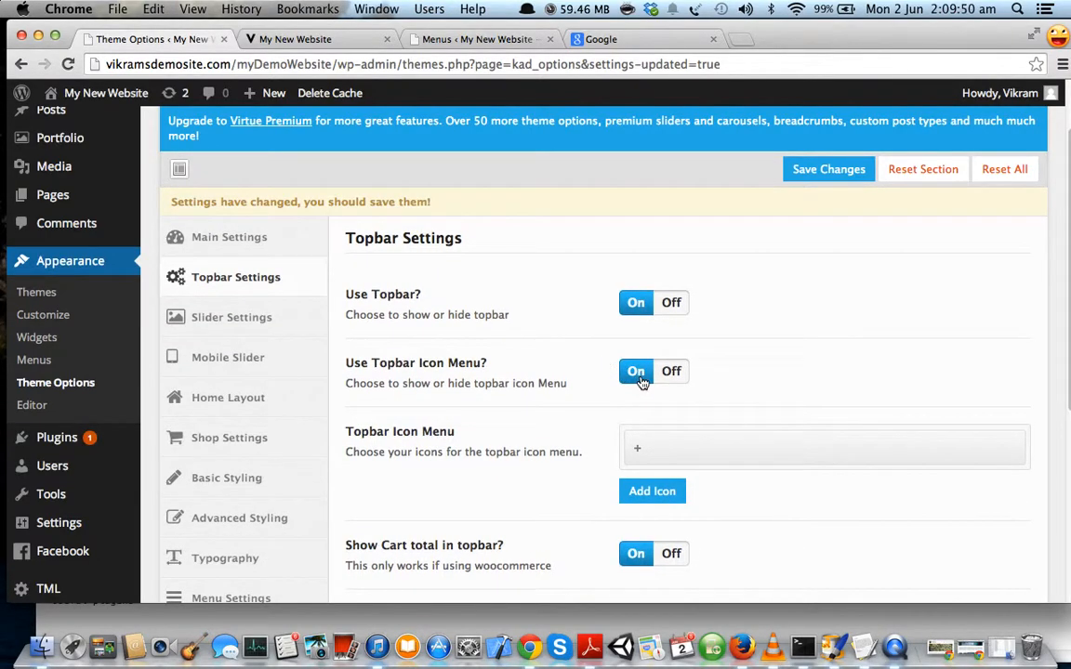
scroll(545, 398, down, 5)
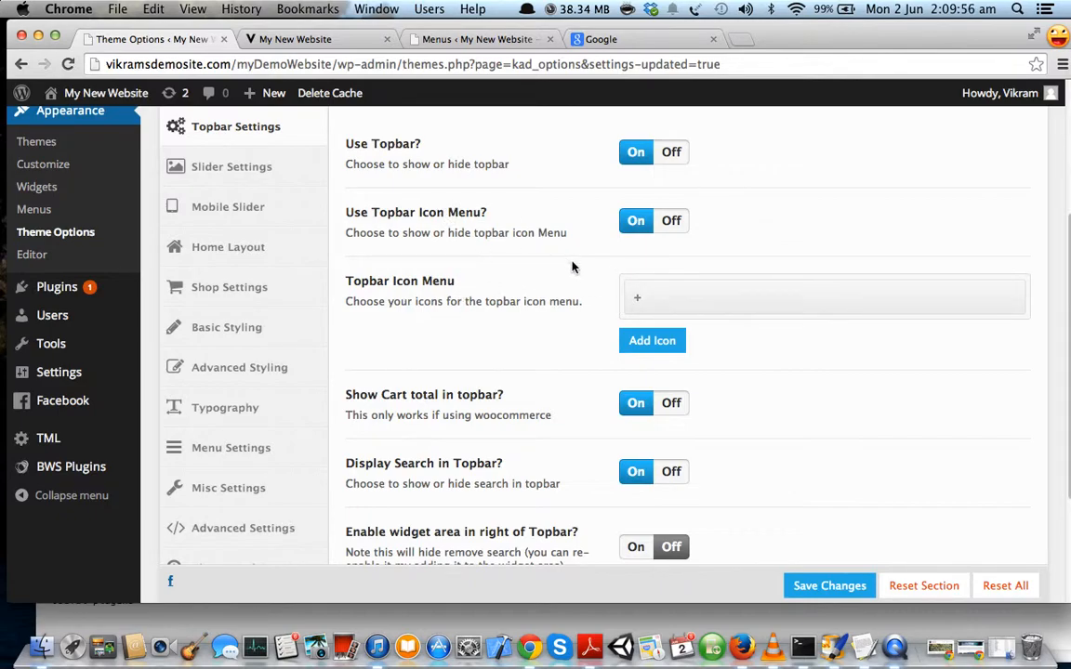
Set the first topbar icon to icon-facebook-sign, titled Facebook, with link #.
click(653, 299)
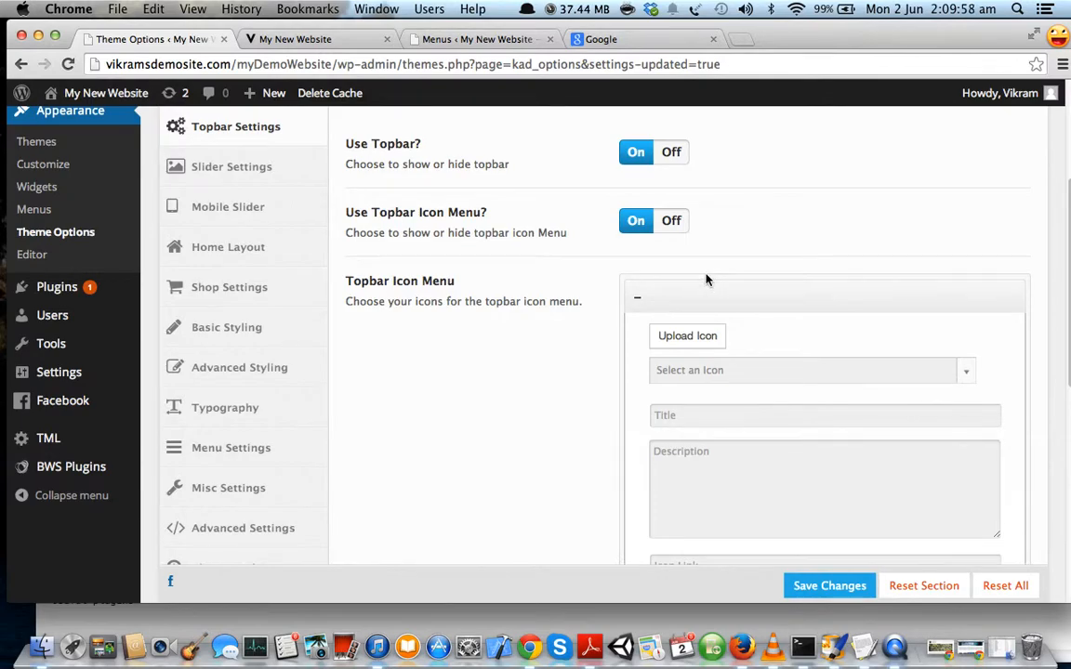
scroll(964, 320, down, 1)
click(967, 319)
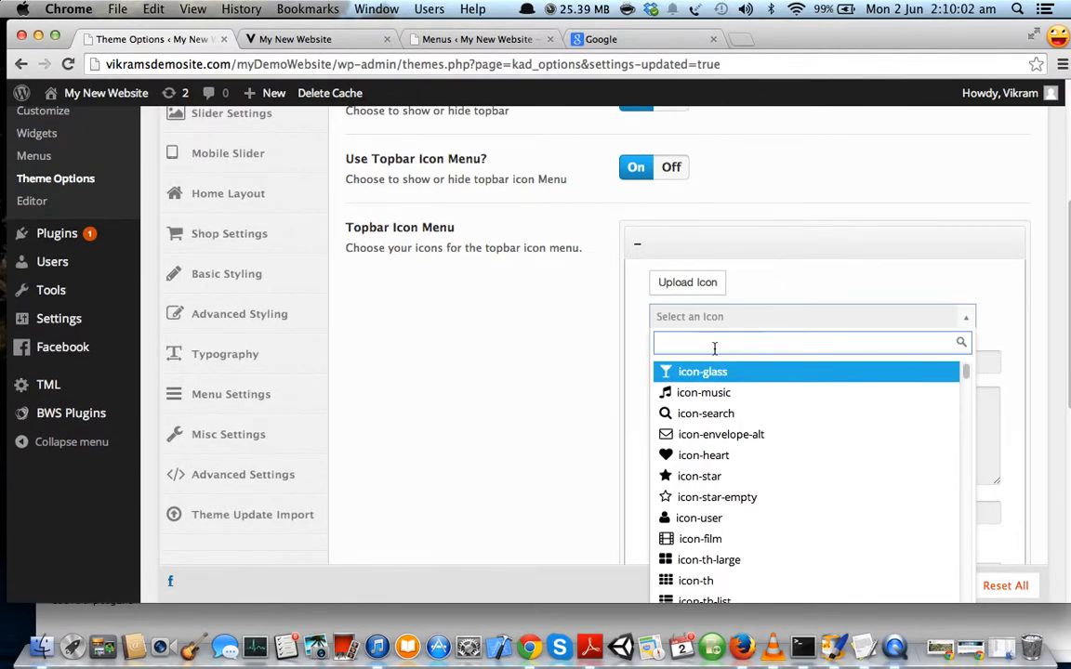
text(facebook)
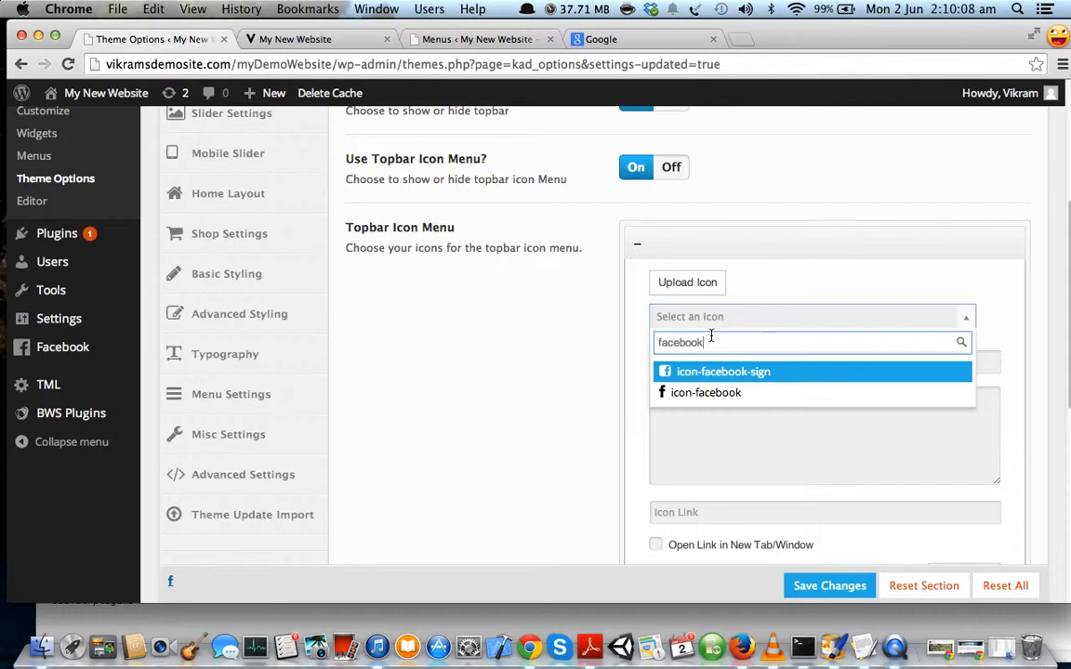
click(712, 372)
click(709, 364)
text(Facebook)
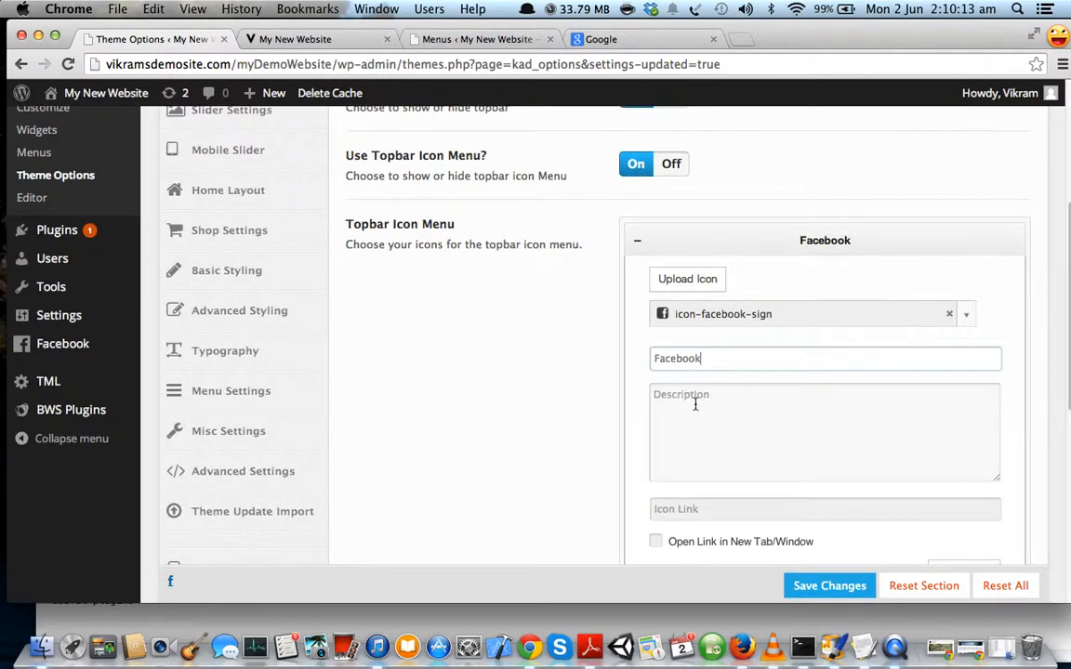
scroll(694, 409, down, 2)
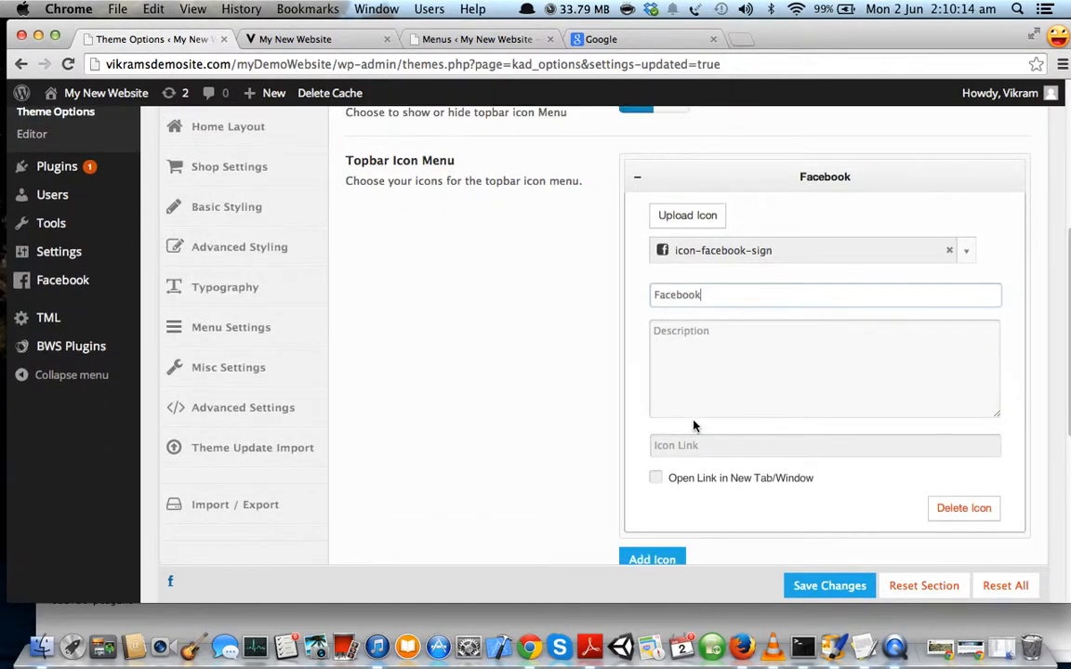
click(741, 450)
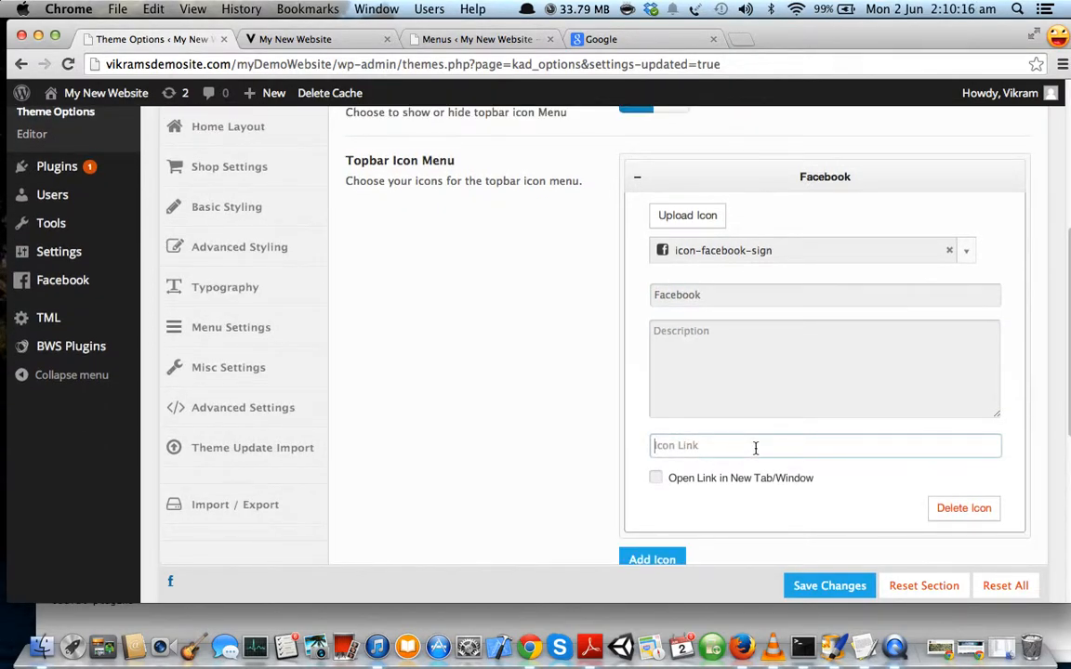
text(#)
Add a second topbar icon entry and open its icon list.
scroll(721, 441, down, 3)
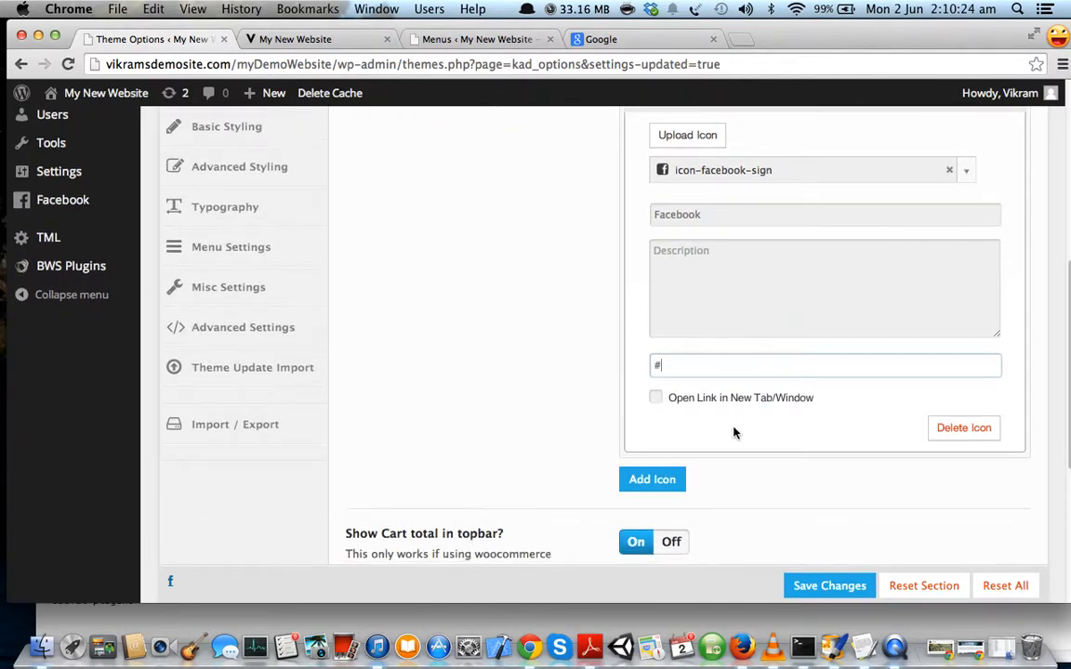
click(643, 461)
scroll(744, 463, down, 1)
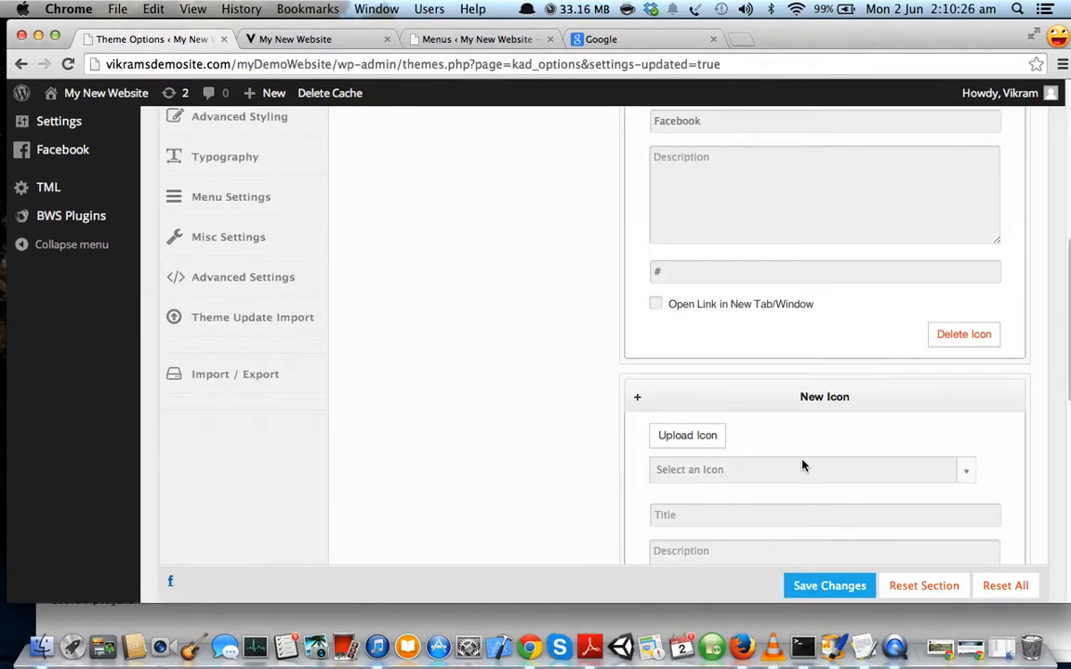
scroll(804, 465, down, 1)
click(967, 410)
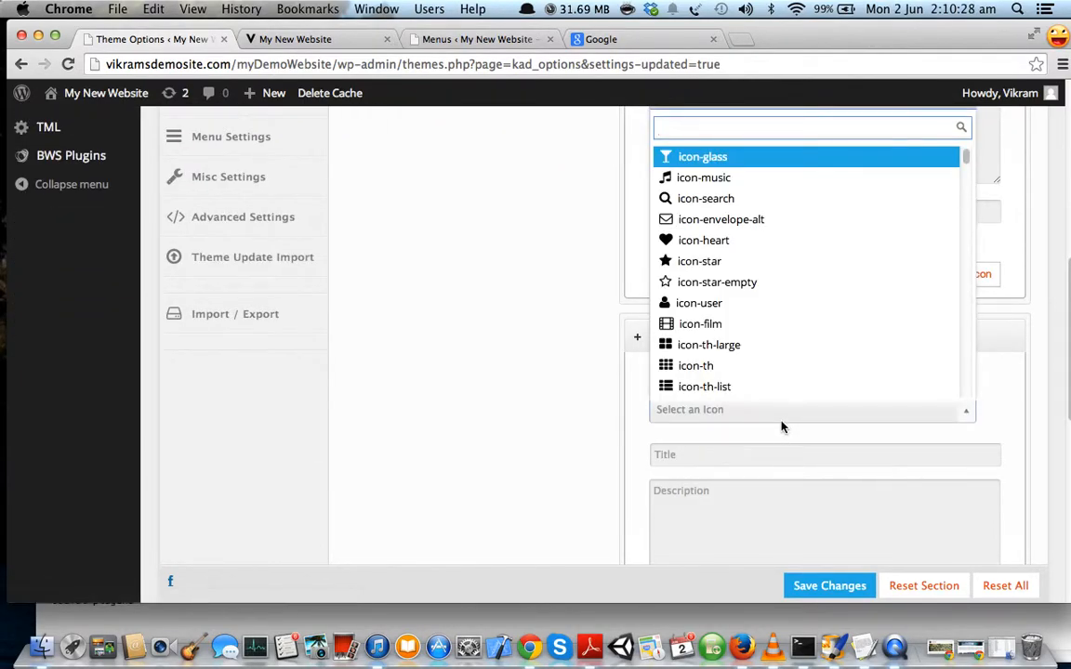
Make the second icon icon-linkedin-sign titled LinkedIn, with its # link selected for replacement.
text(linked)
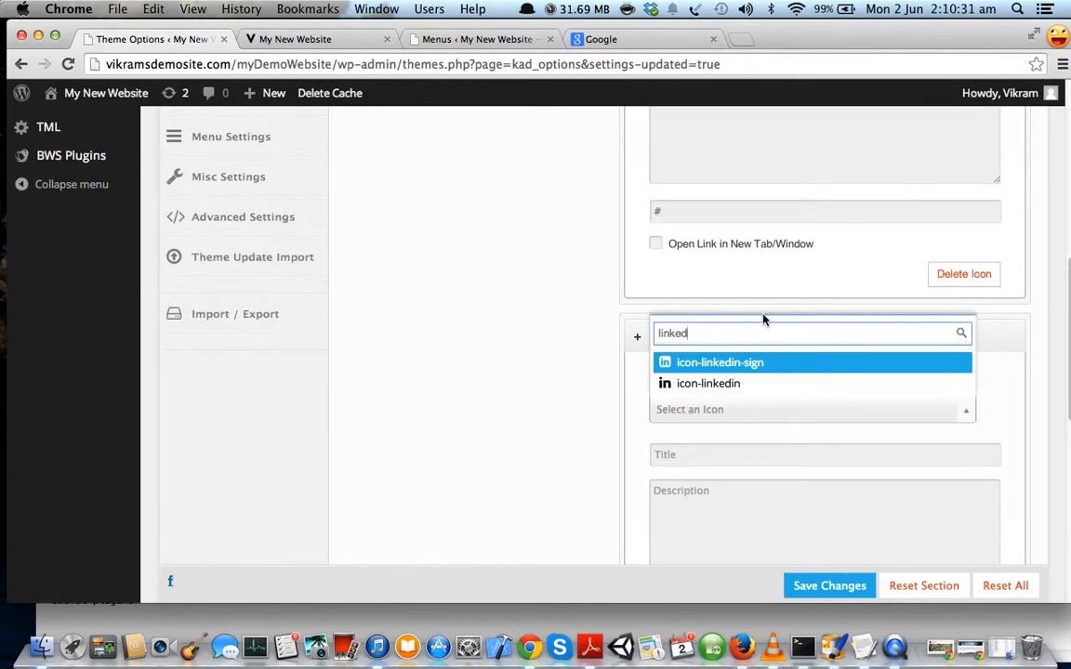
click(729, 370)
click(722, 452)
text(LinkedIn)
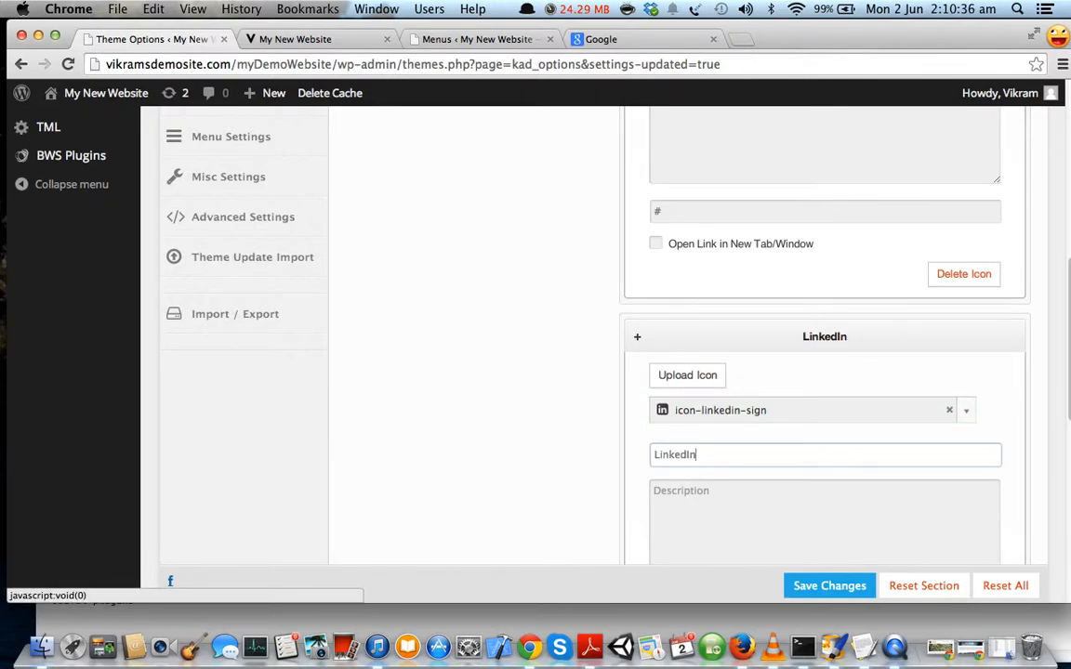
scroll(798, 382, down, 5)
click(741, 356)
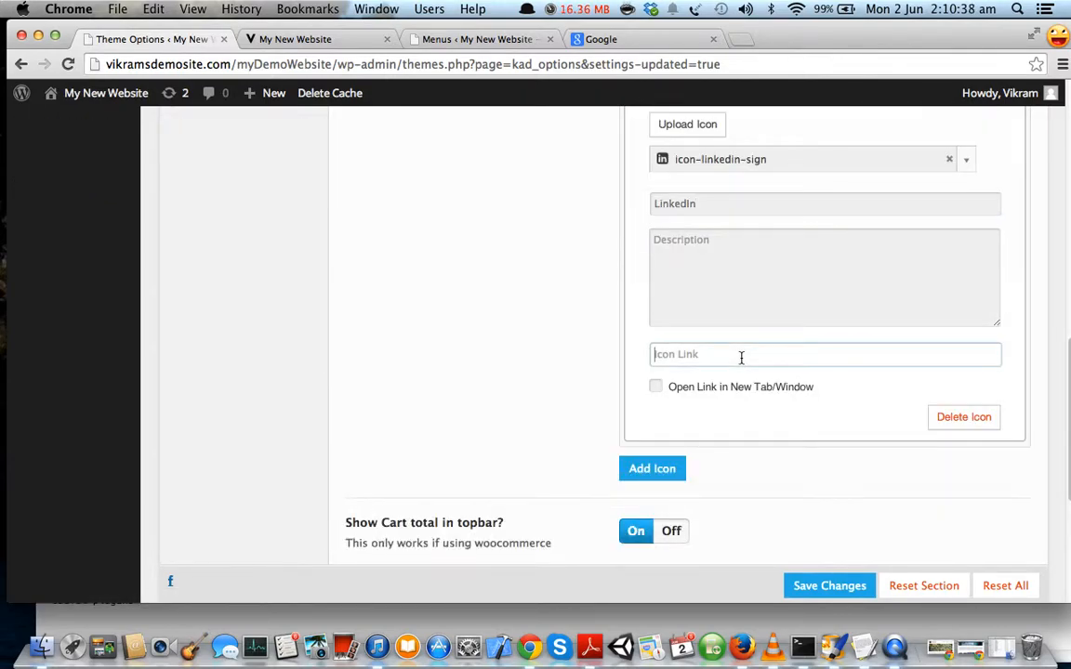
text(#)
drag(669, 354, 650, 355)
drag(695, 354, 632, 354)
Search Google for the developer's LinkedIn profile, open it and select its URL.
click(644, 40)
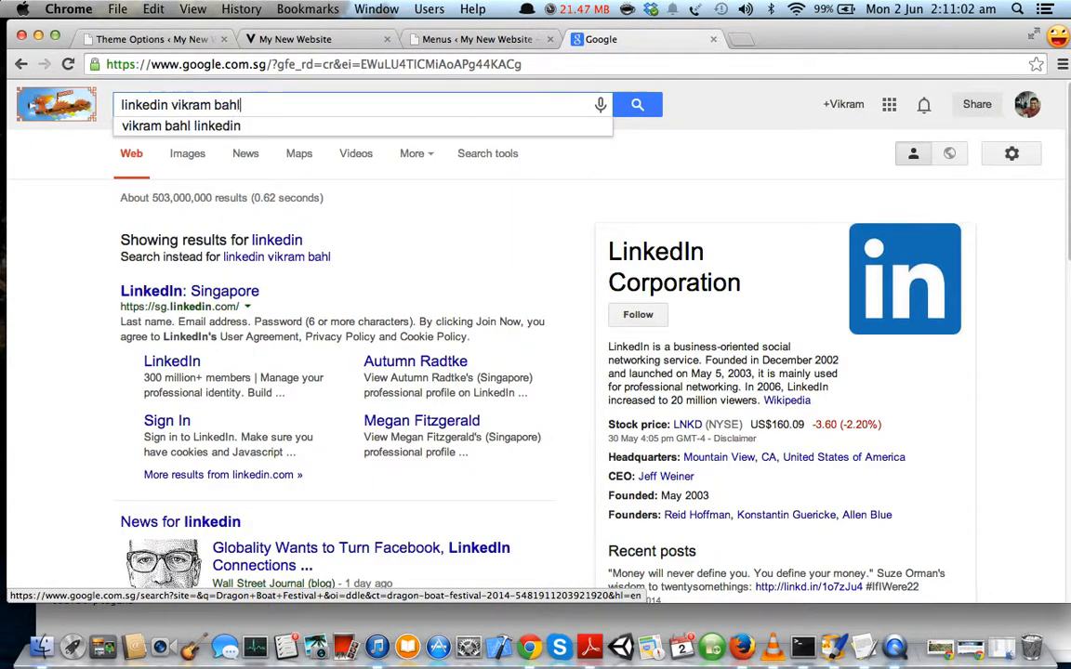
key(Return)
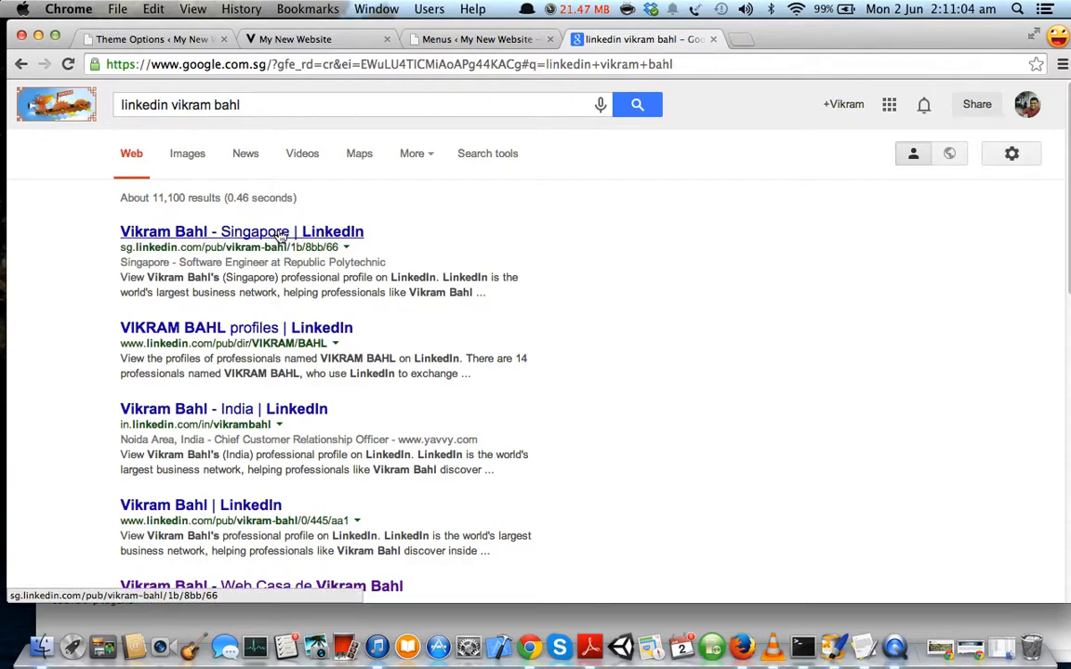
click(282, 235)
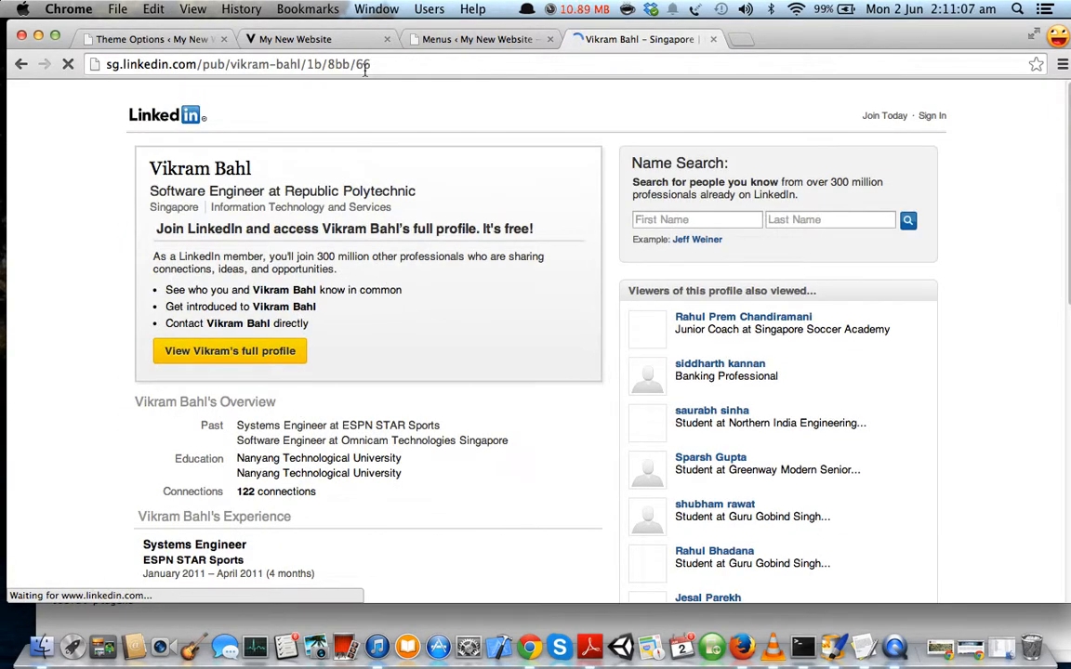
click(377, 66)
key(super+c)
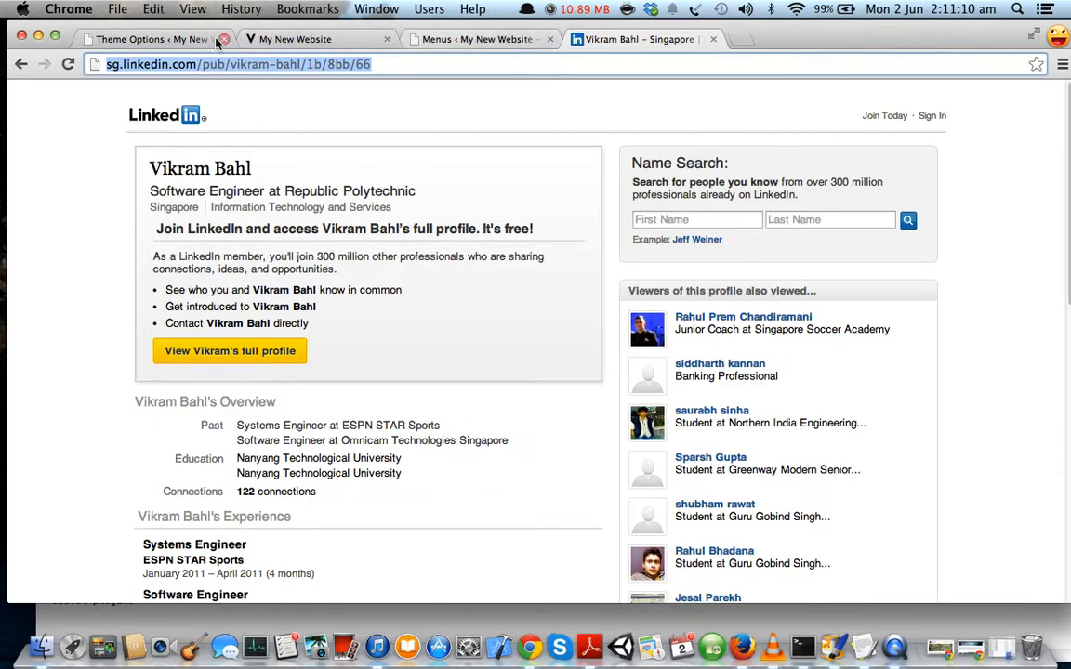
click(153, 39)
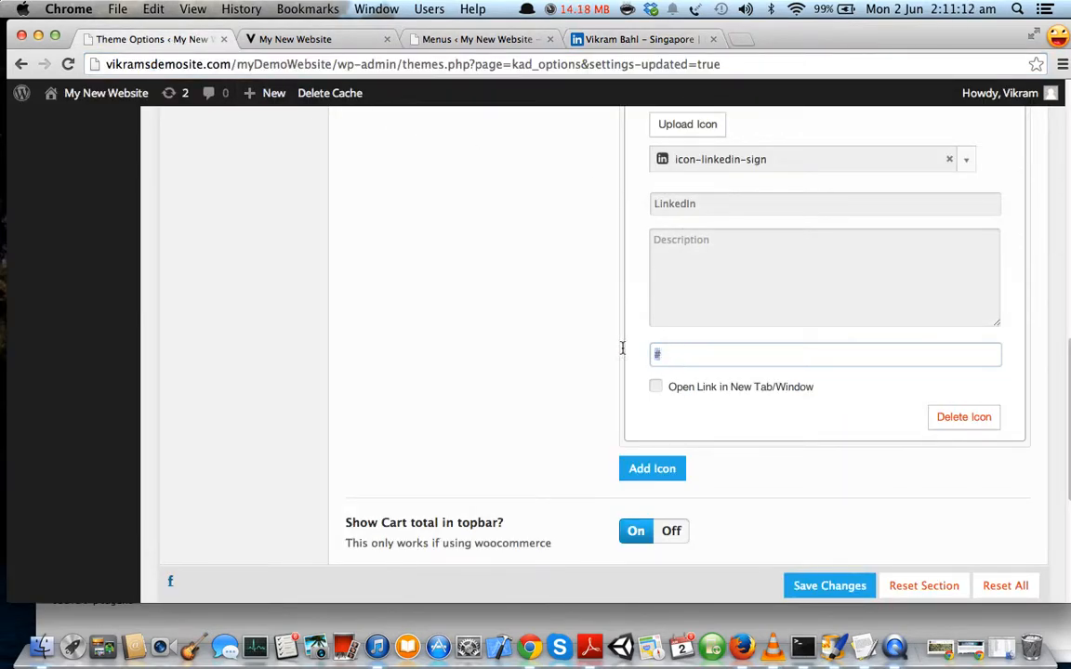
Paste the LinkedIn profile URL over the # link and save Theme Options.
key(super+v)
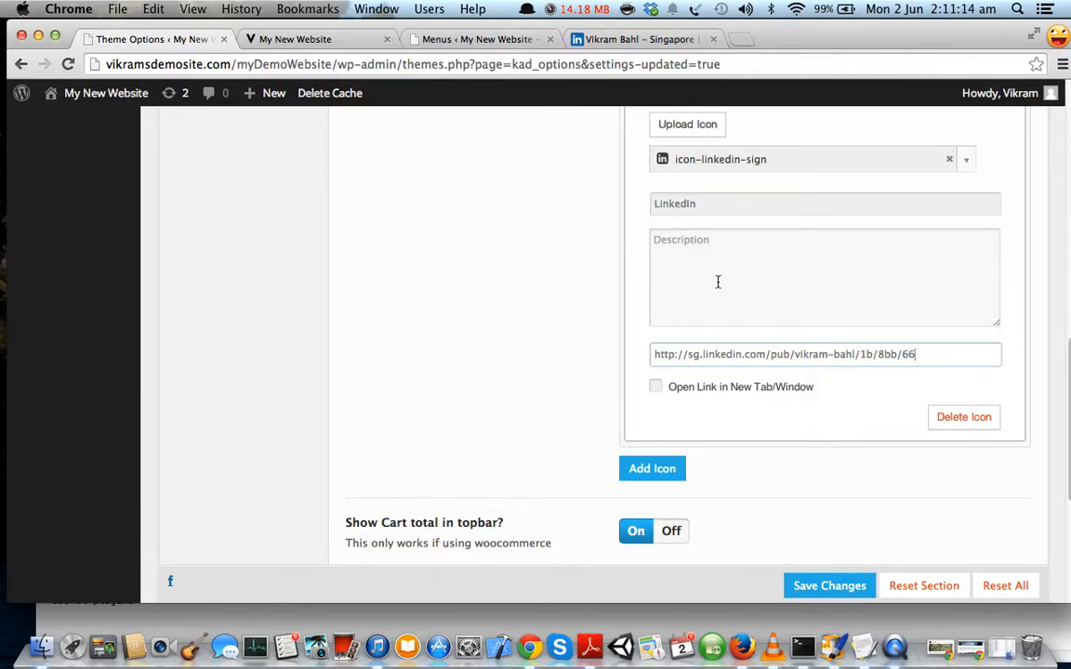
scroll(734, 300, up, 1)
scroll(734, 300, down, 1)
click(842, 585)
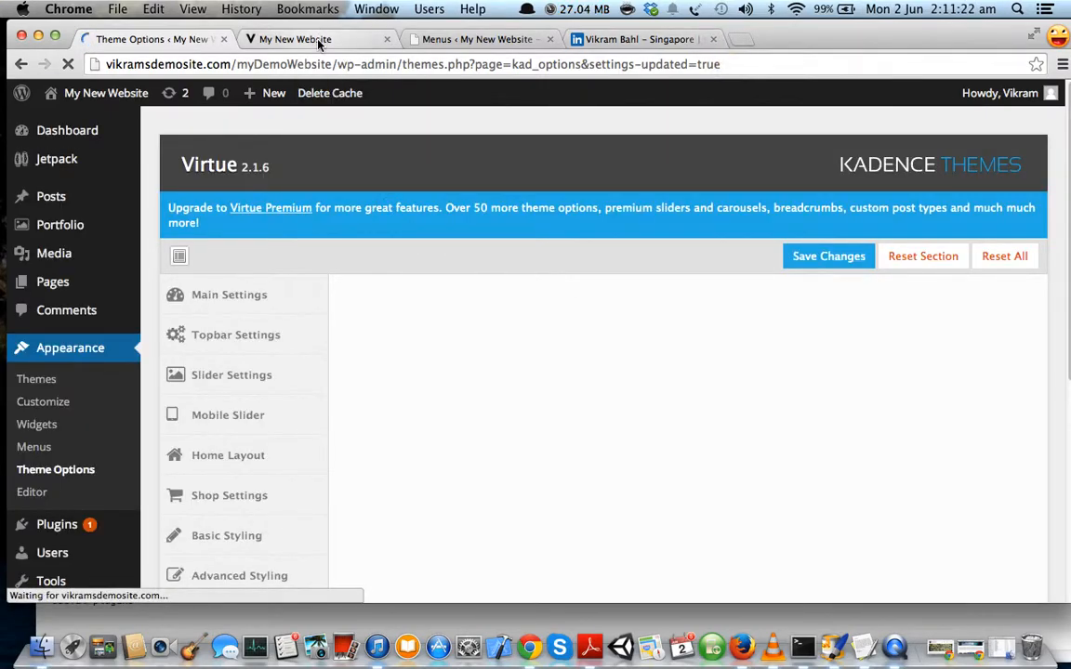
click(319, 41)
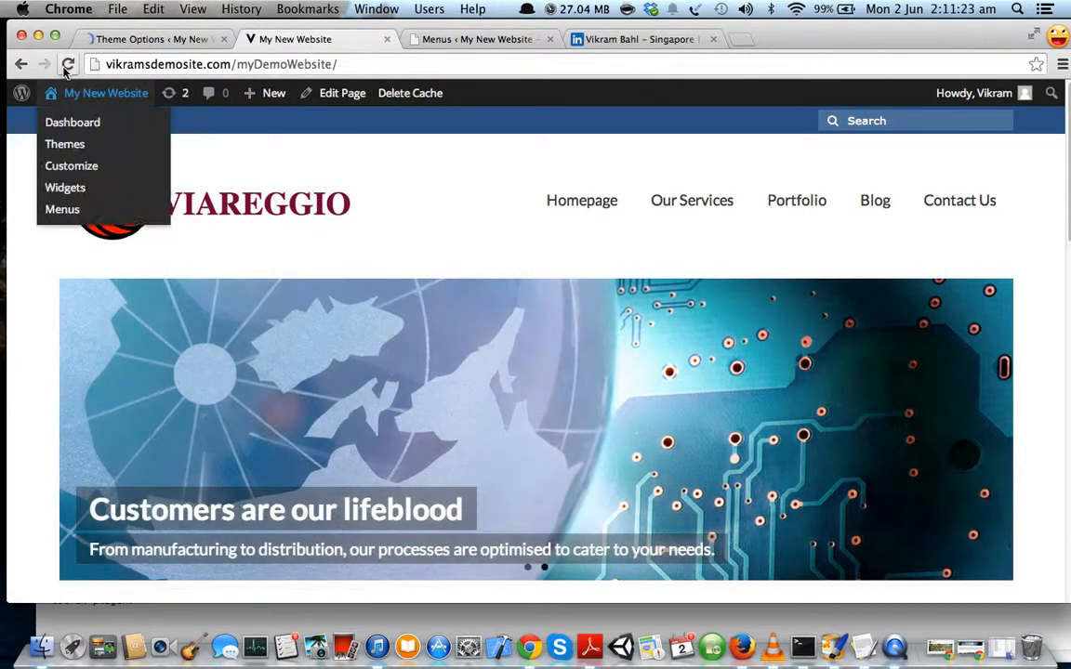
Reload the live site and open the LinkedIn profile from the topbar icon.
click(106, 93)
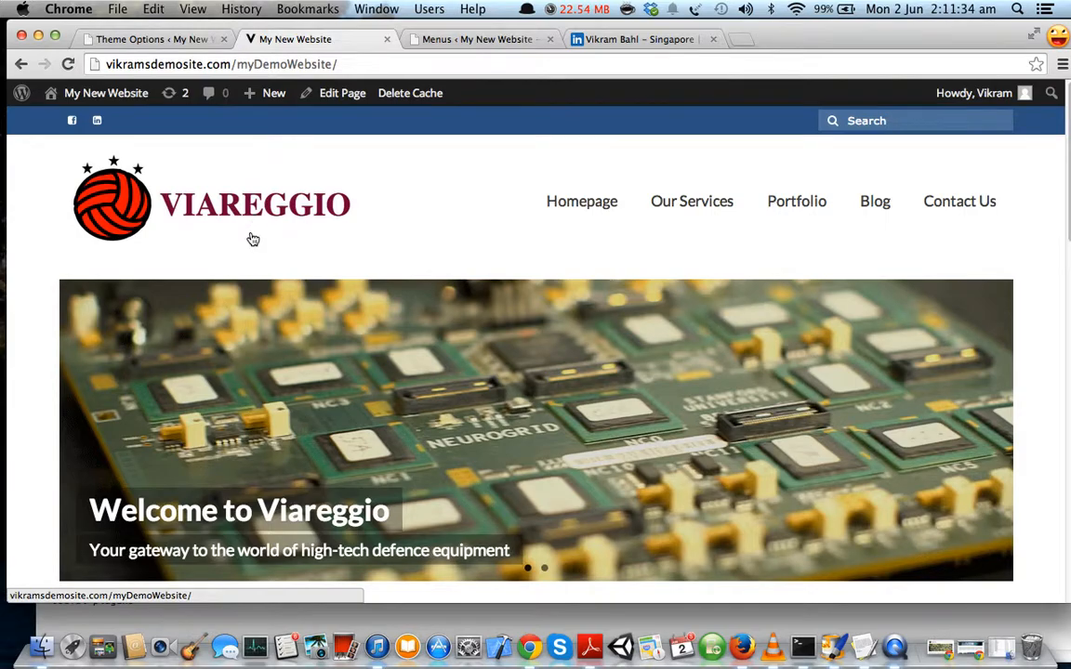
scroll(253, 240, down, 5)
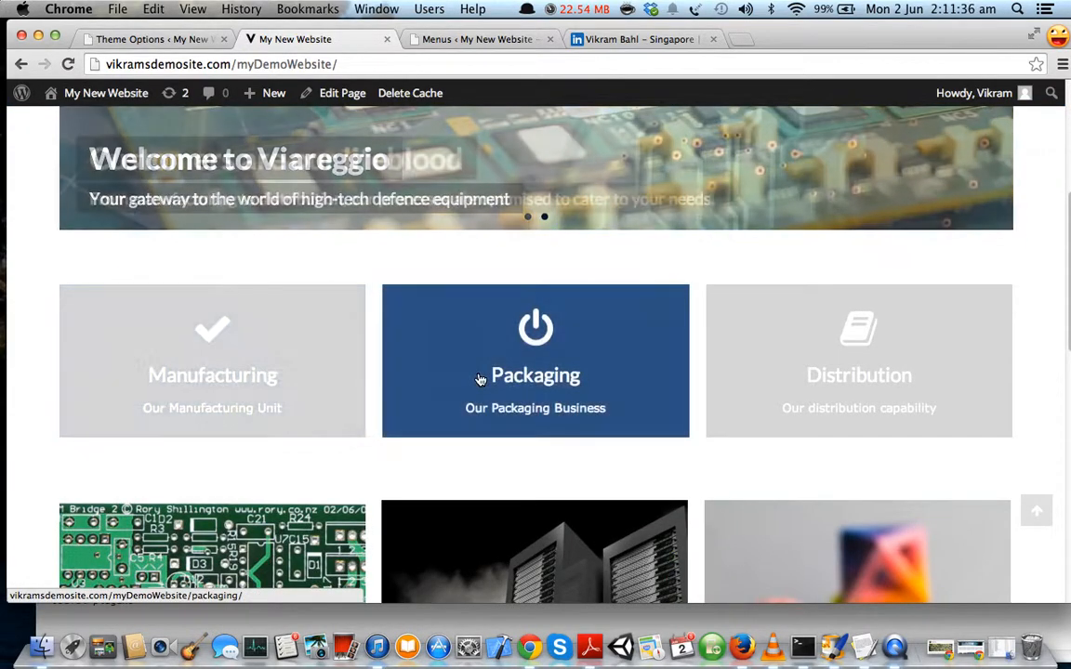
scroll(476, 377, up, 5)
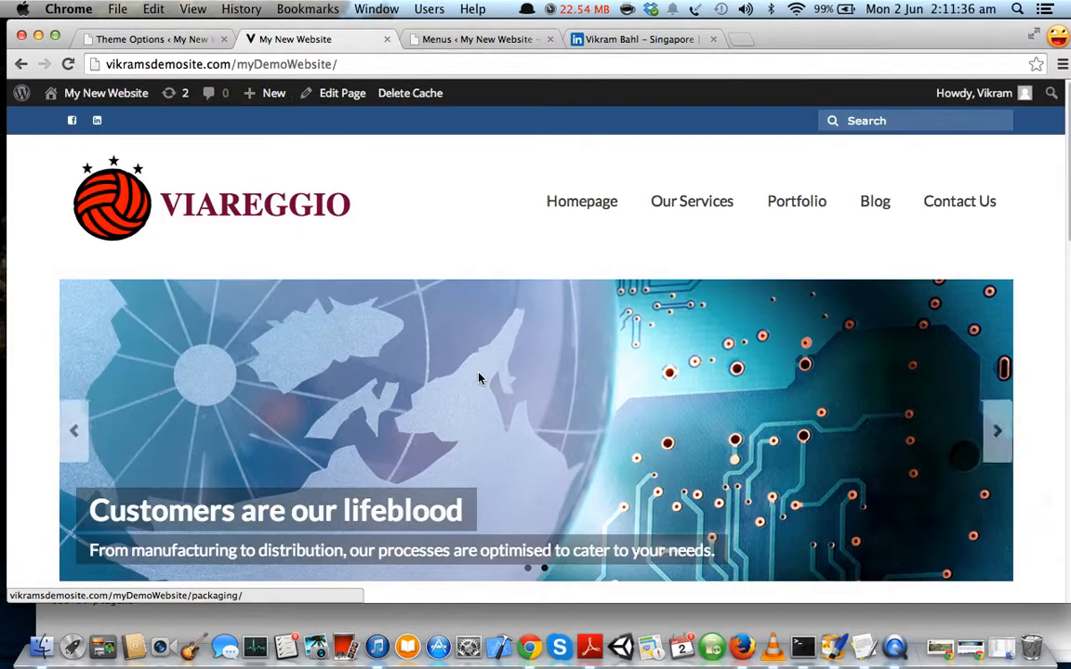
click(97, 123)
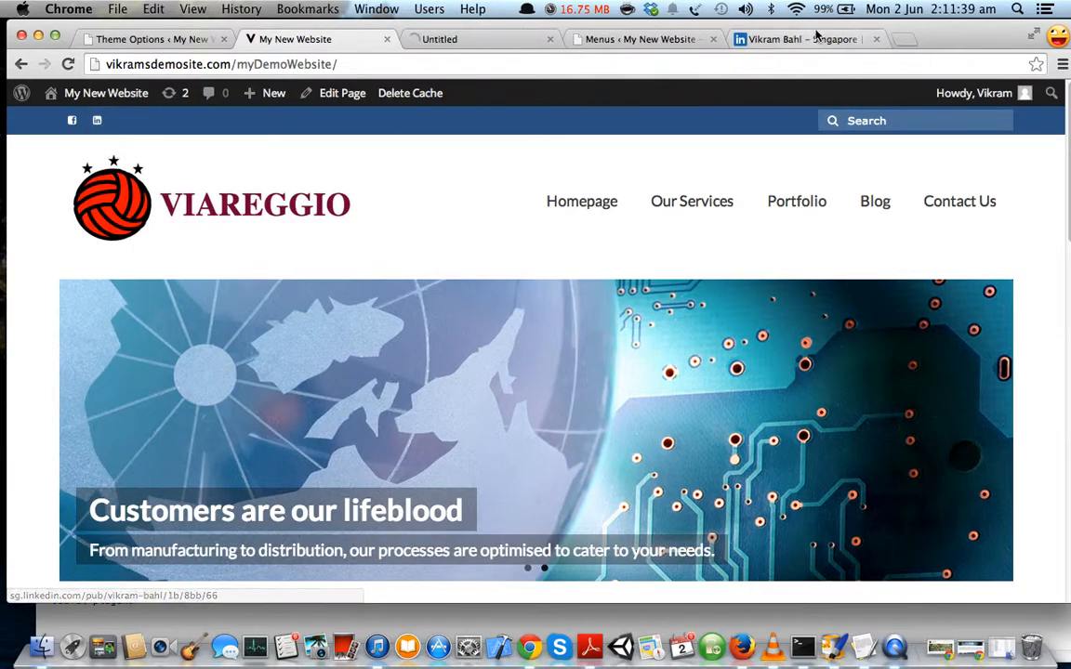
Close the extra LinkedIn profile tabs and scroll through the home page.
click(877, 39)
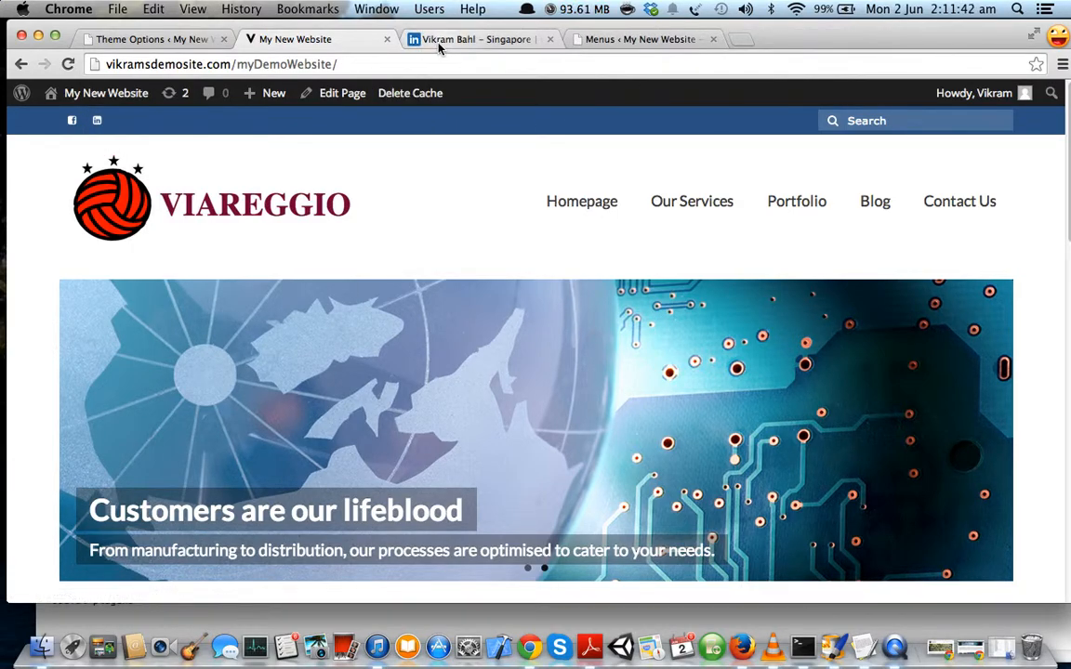
click(423, 39)
click(549, 39)
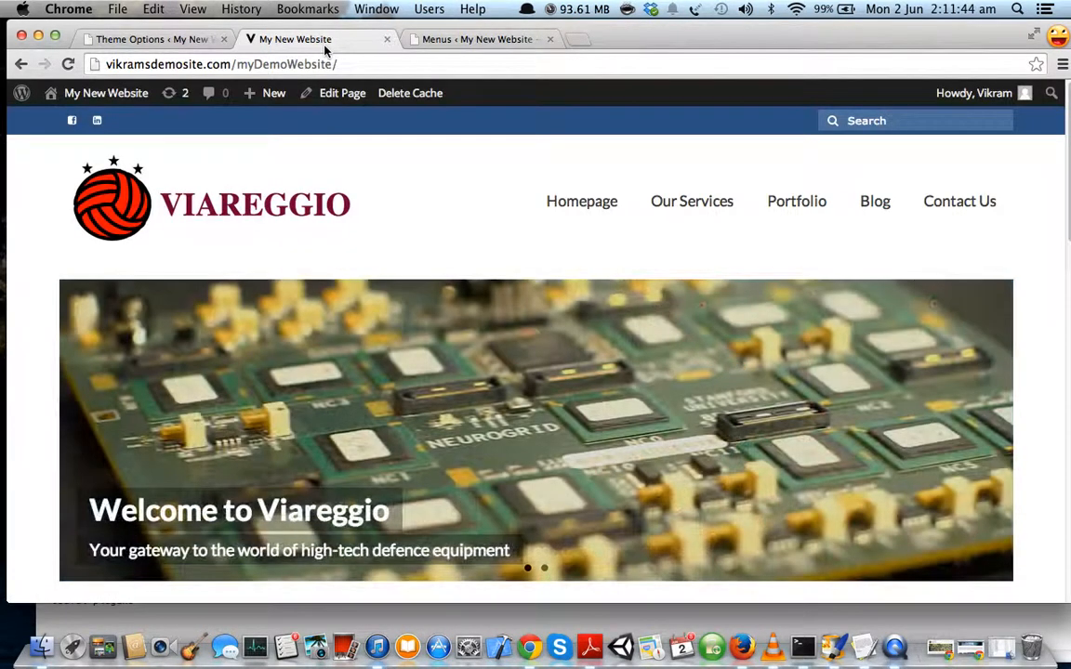
scroll(379, 213, down, 1)
scroll(378, 213, down, 5)
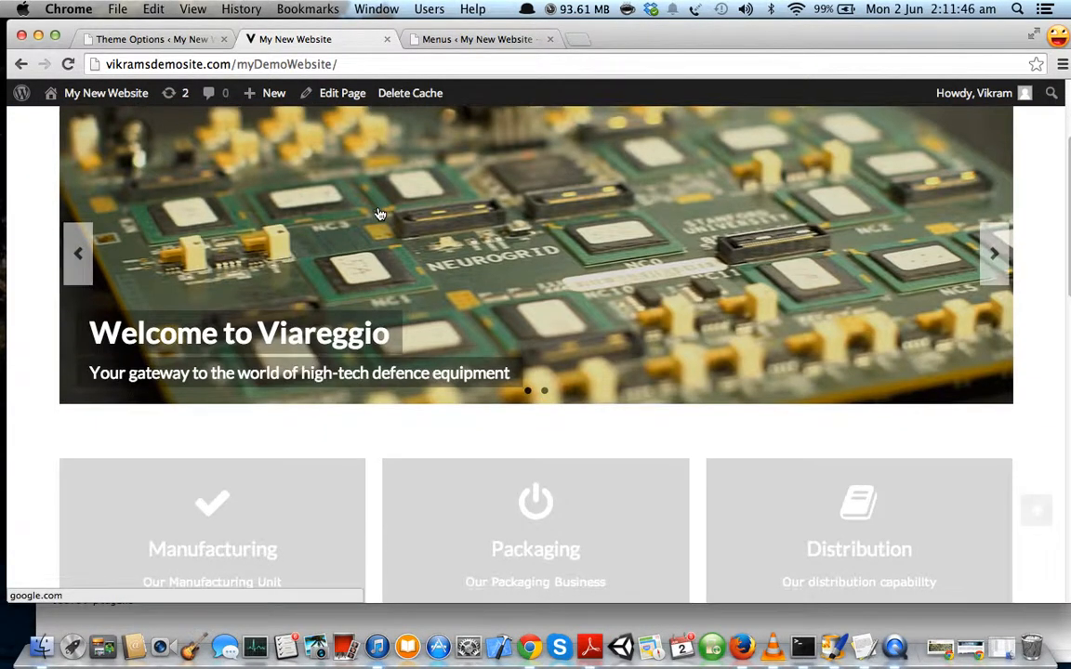
scroll(378, 213, down, 12)
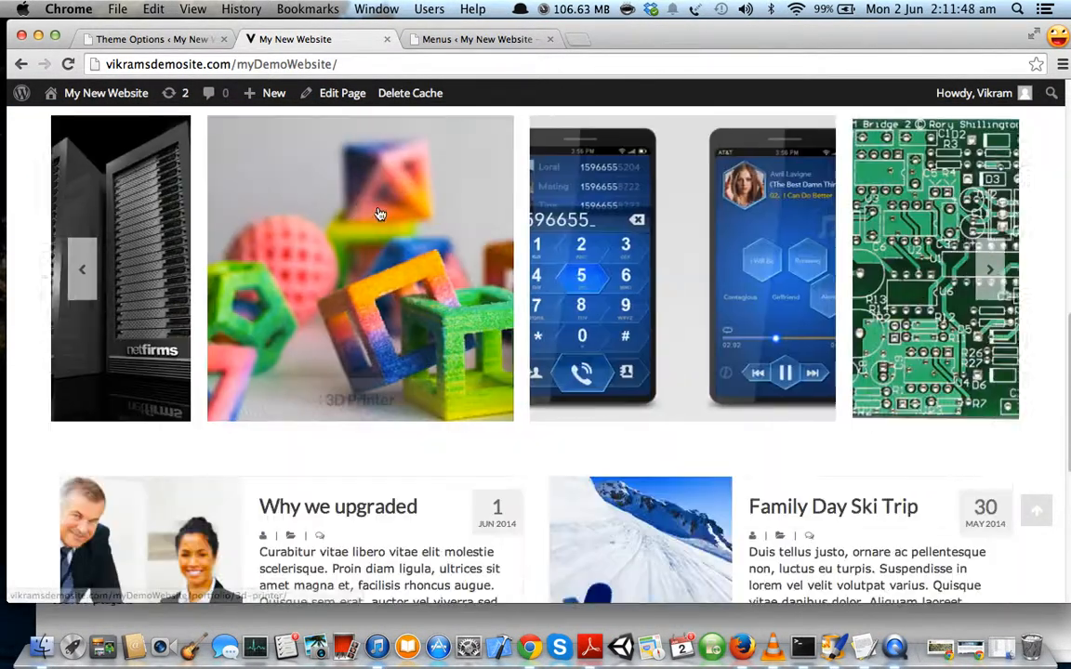
scroll(525, 228, up, 10)
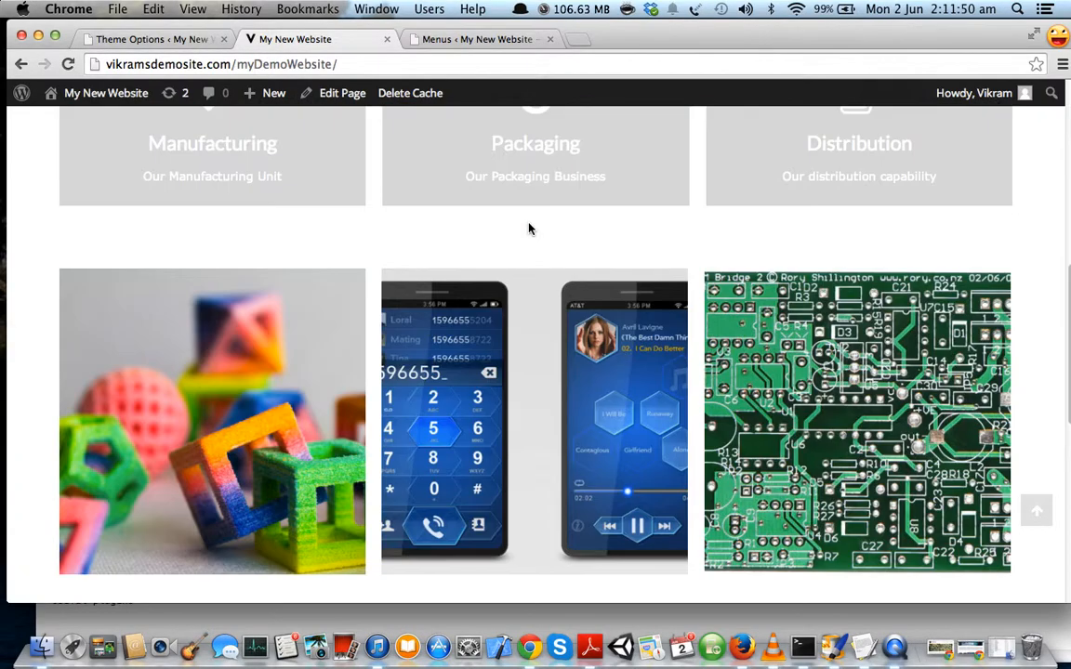
scroll(598, 400, up, 8)
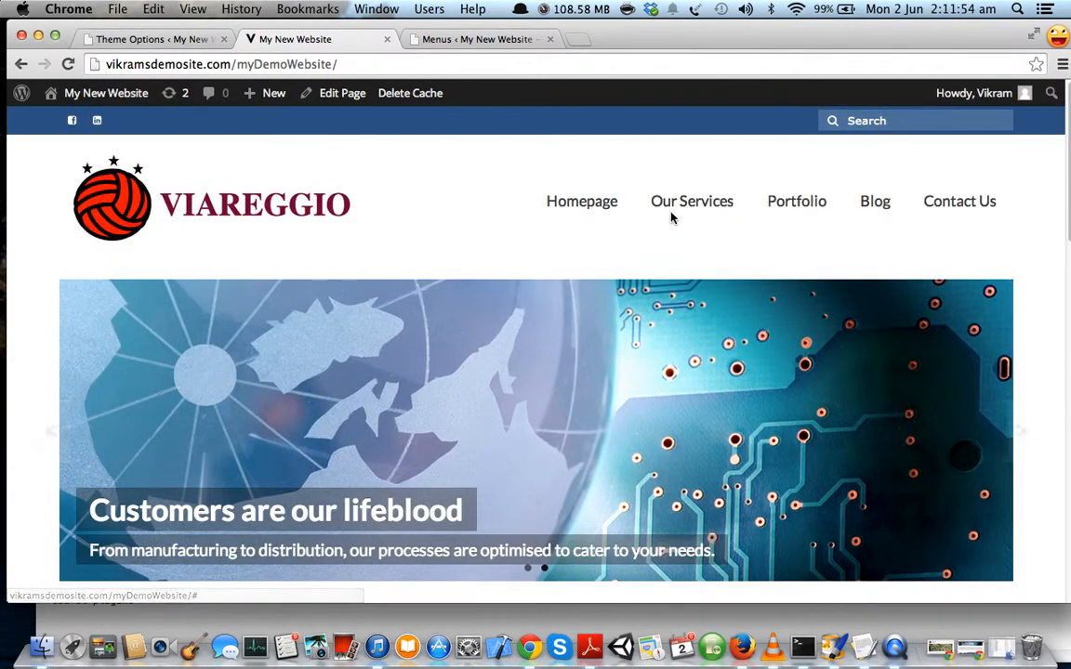
mouse_move(677, 218)
click(684, 238)
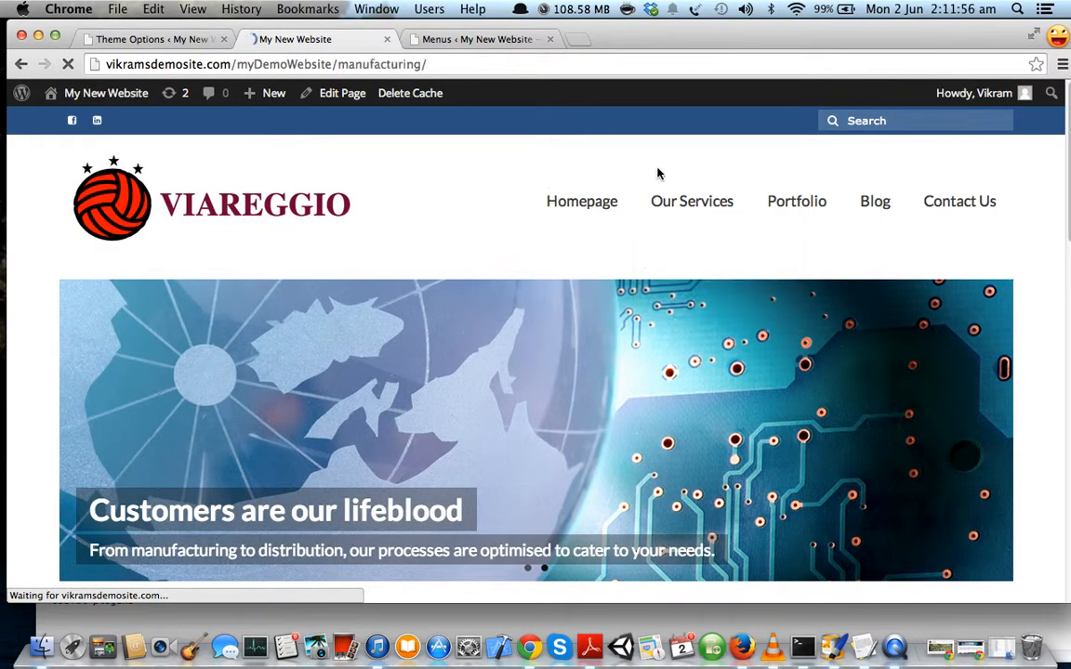
scroll(545, 321, down, 5)
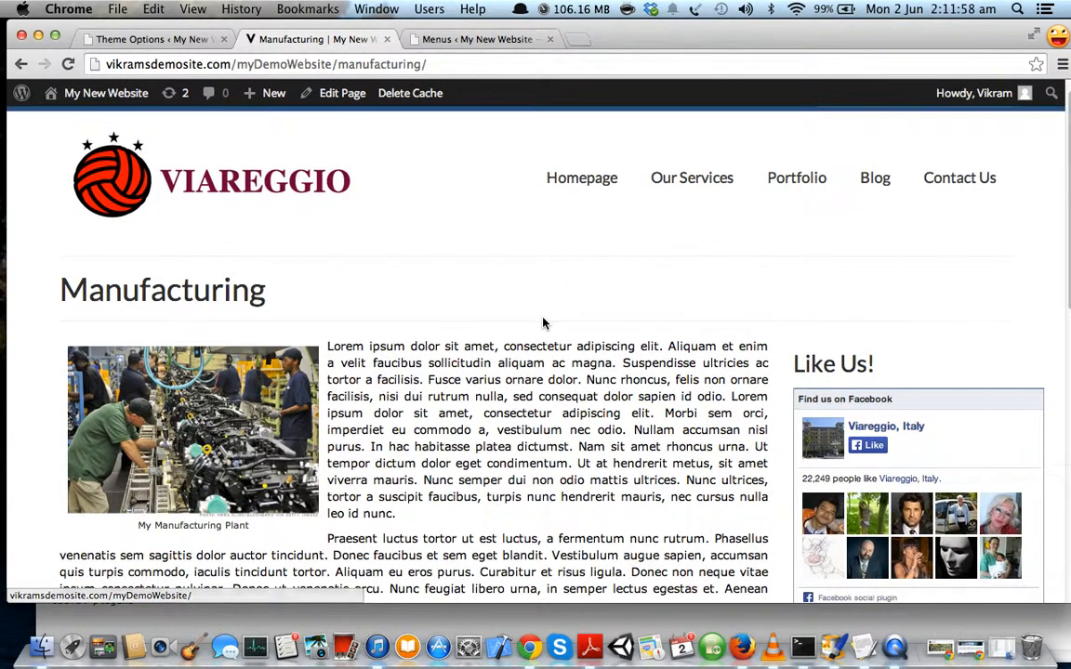
scroll(544, 279, down, 2)
scroll(591, 237, up, 3)
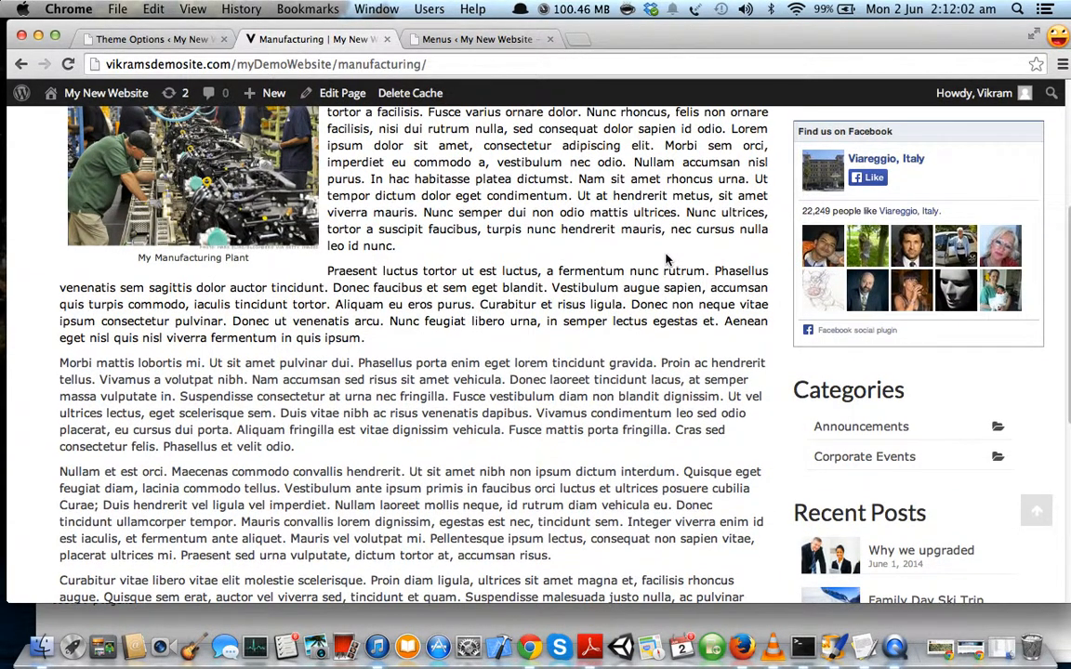
scroll(667, 259, down, 6)
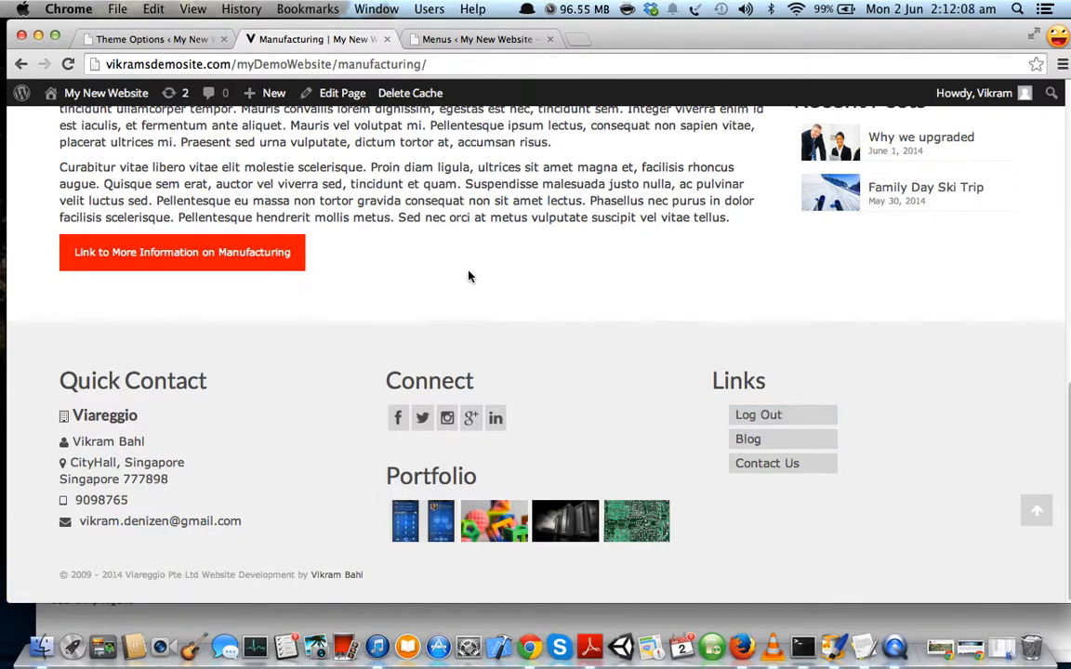
scroll(446, 276, up, 2)
scroll(481, 319, up, 4)
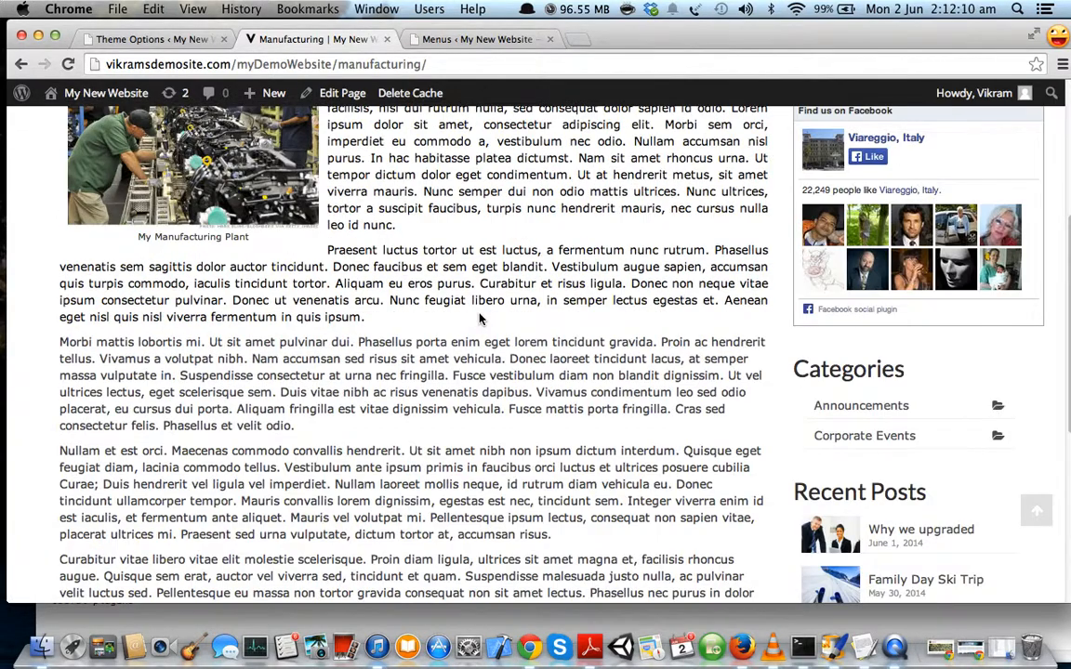
scroll(481, 319, up, 5)
click(576, 200)
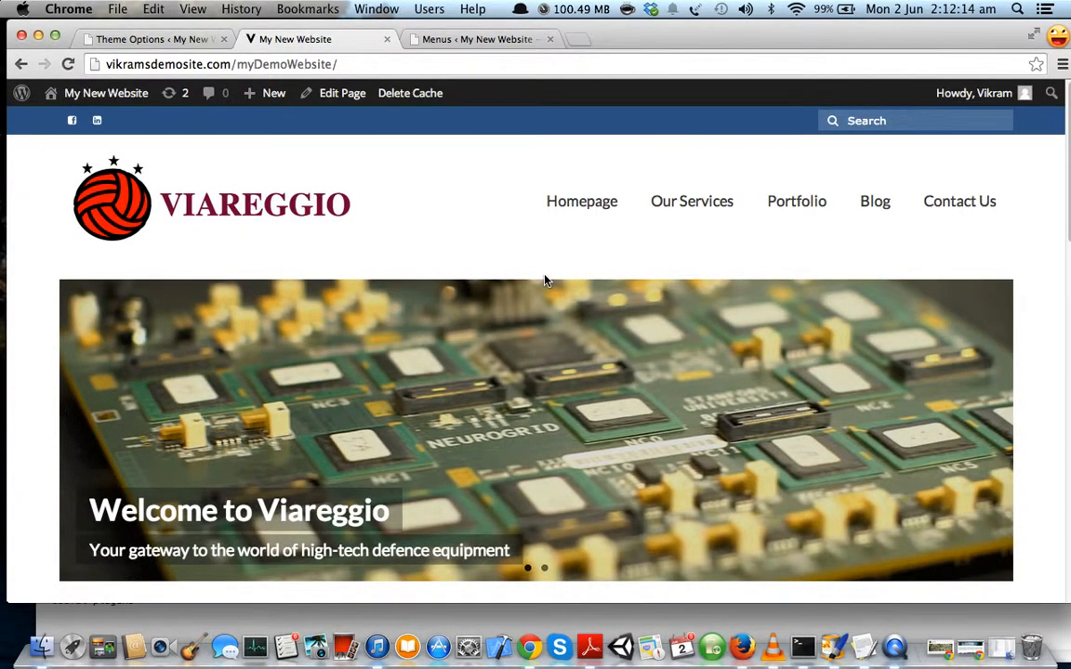
Scroll up and down through the Viareggio home page.
scroll(575, 382, down, 1)
scroll(575, 382, down, 1)
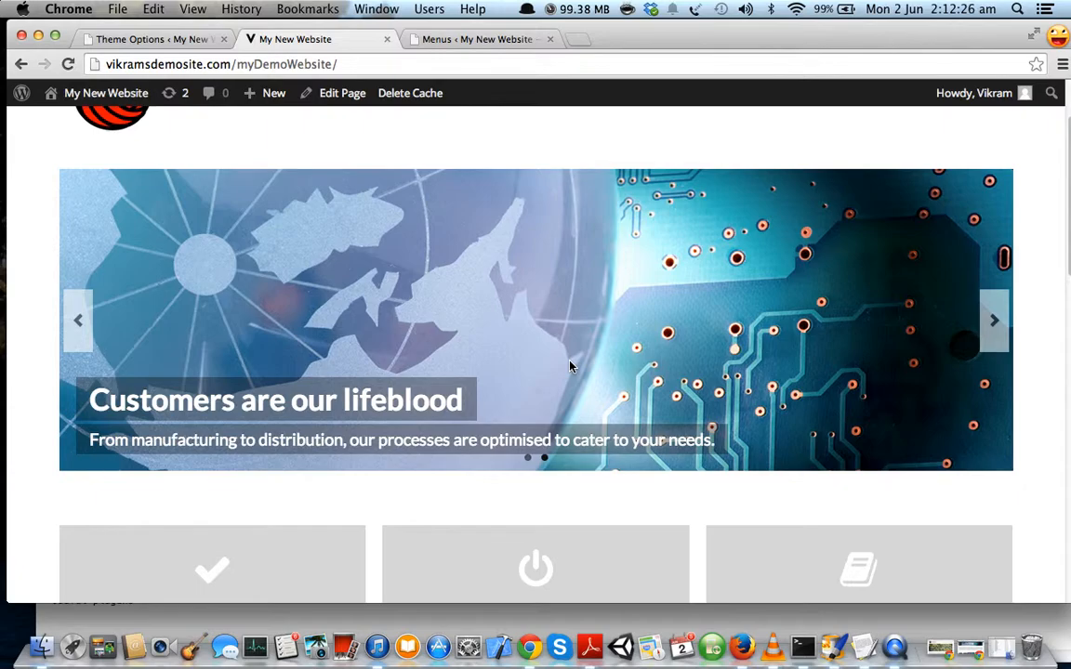
scroll(571, 367, up, 3)
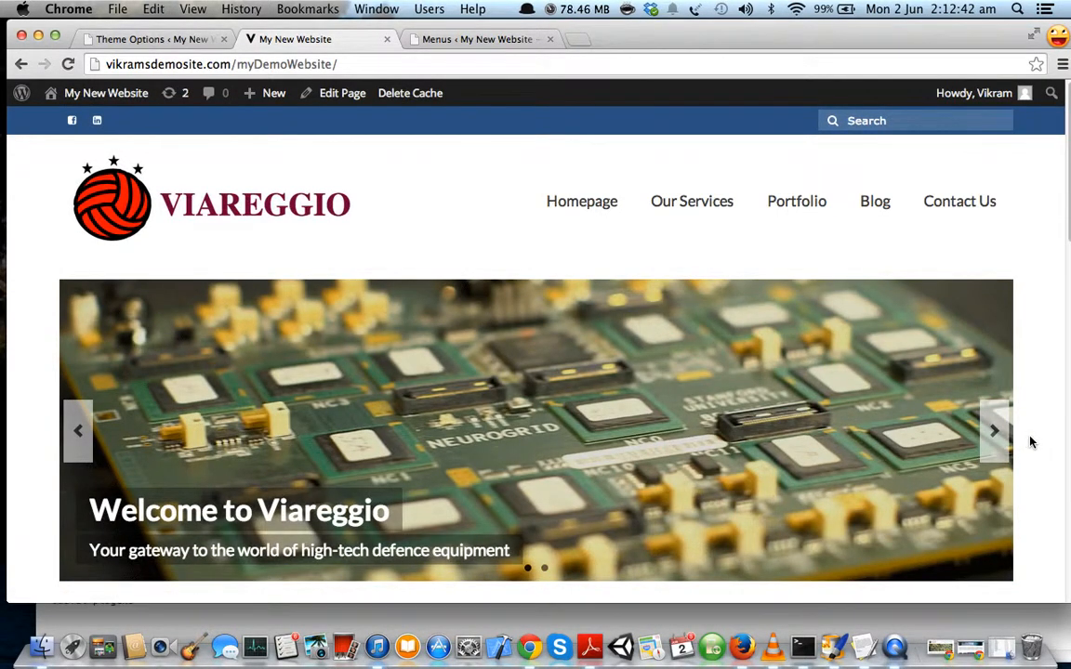
scroll(1027, 442, down, 2)
scroll(1030, 443, up, 3)
Load the developer's personal website in a new Chrome tab, then reload it.
click(576, 40)
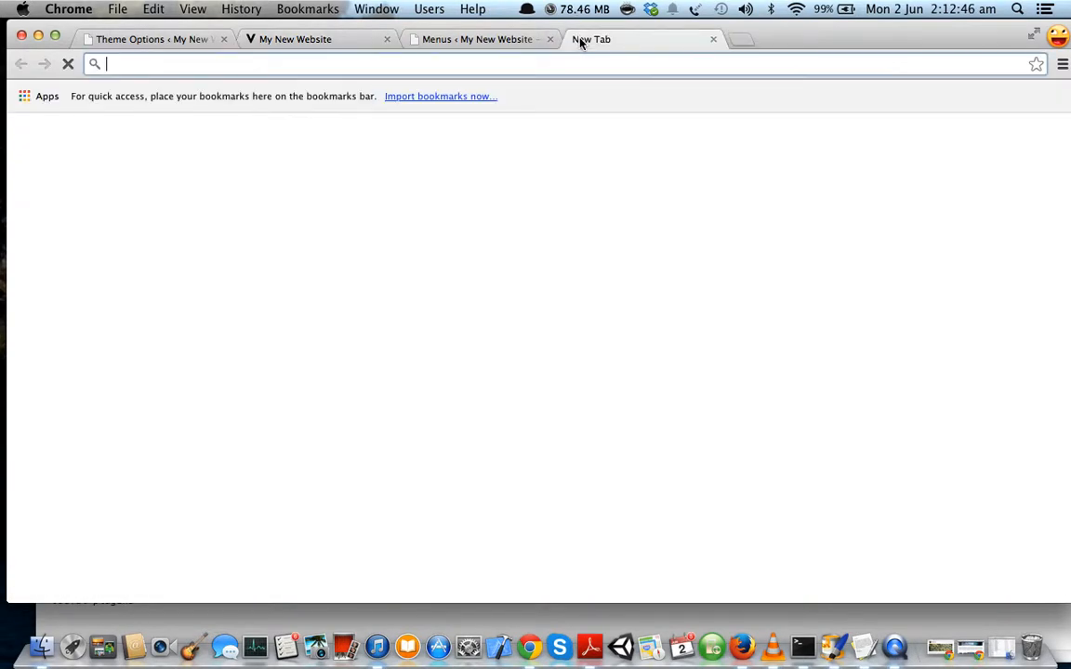
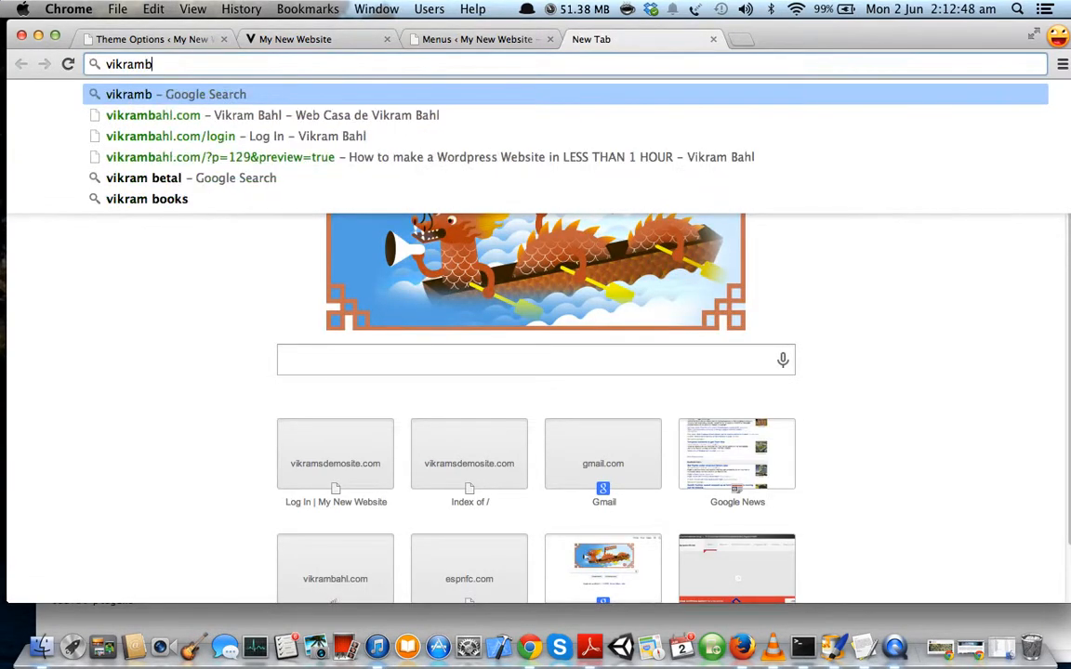
key(Return)
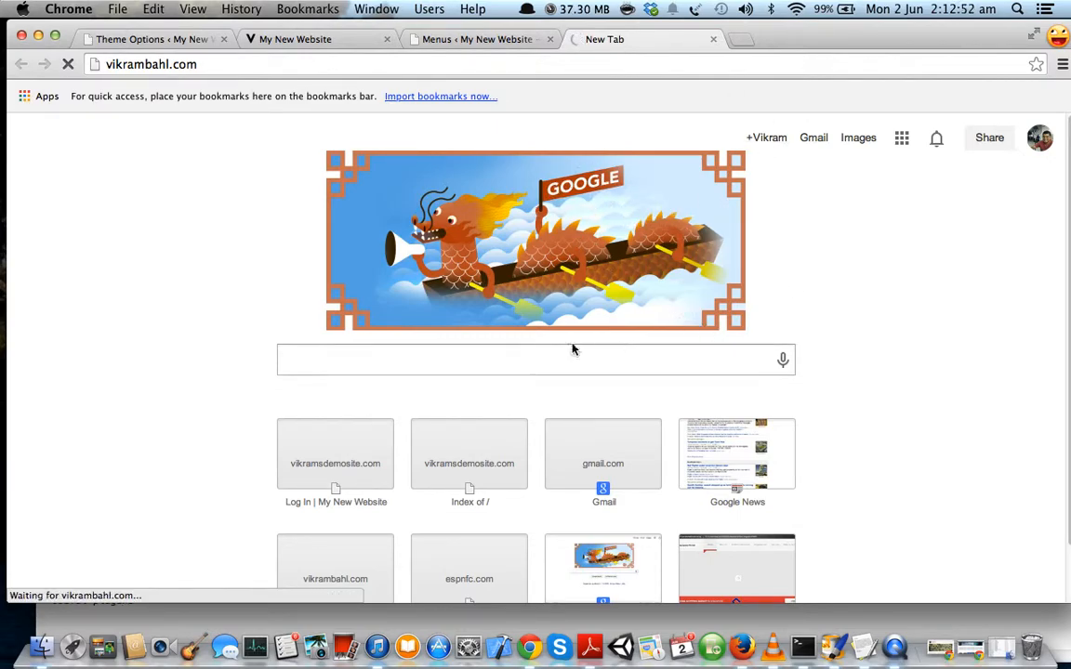
click(443, 65)
key(Return)
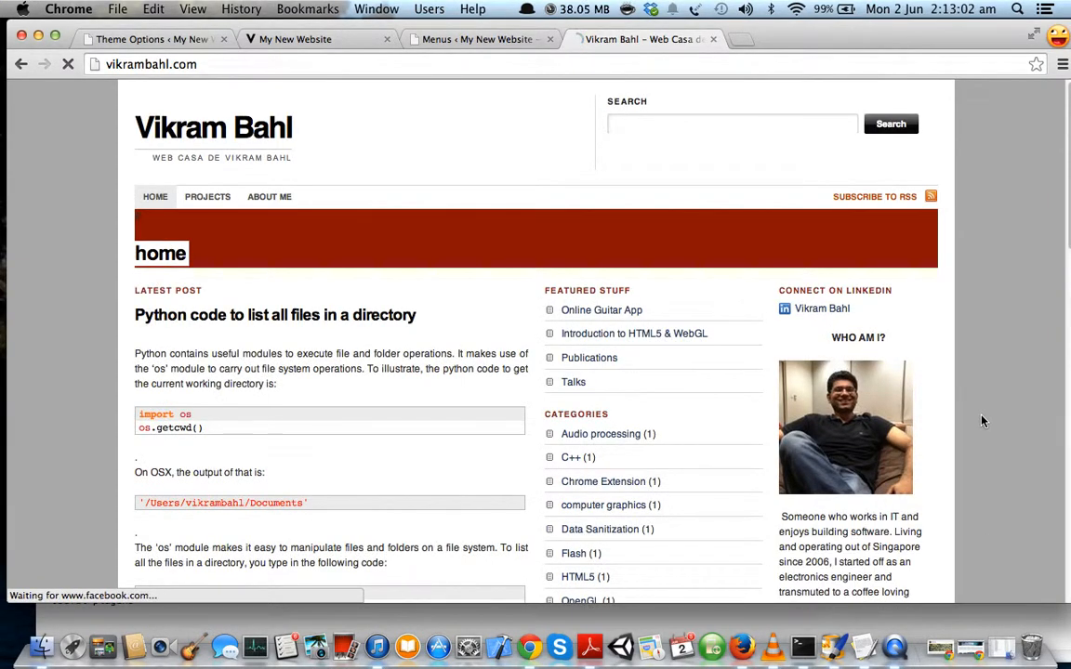
Scroll down and highlight, then deselect, the sidebar's about-me text on the developer's site.
scroll(983, 421, down, 5)
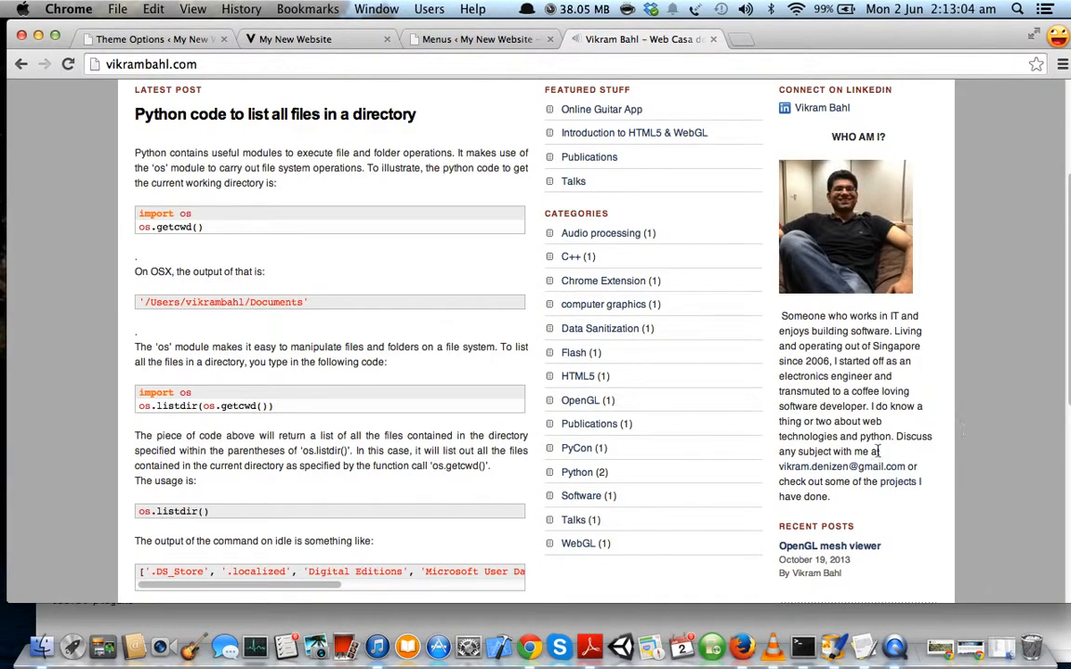
drag(708, 426, 799, 472)
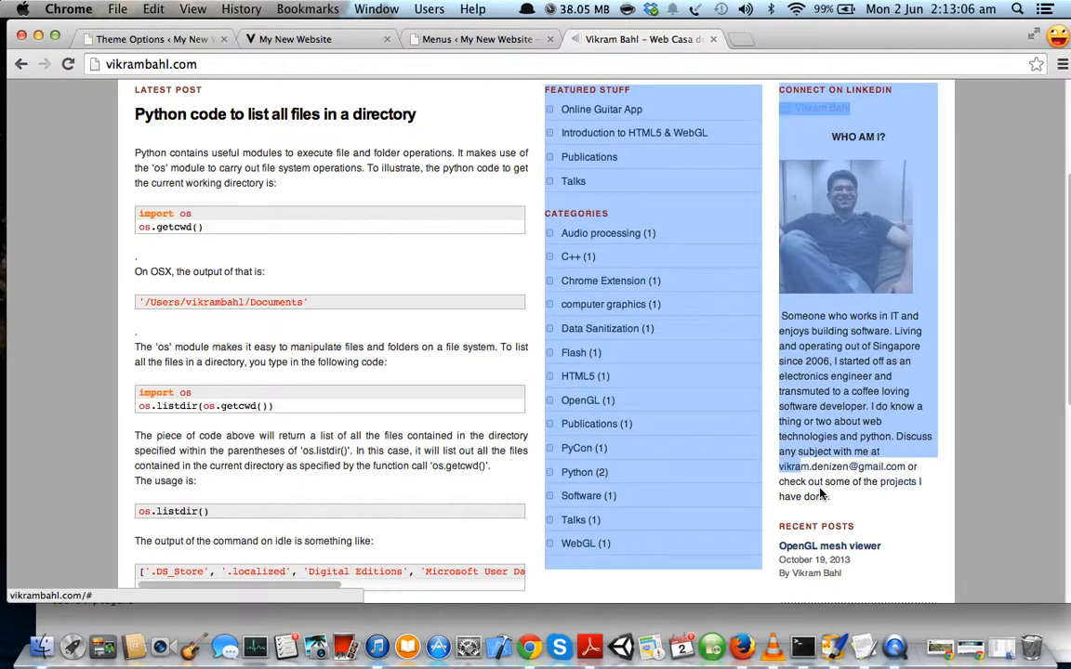
click(822, 495)
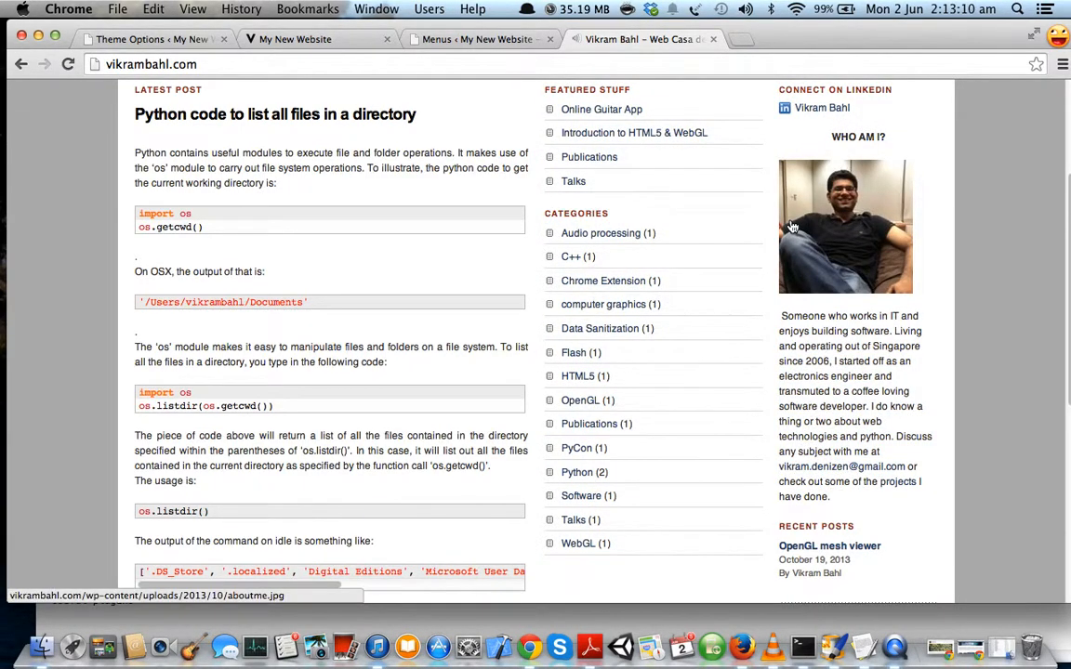
click(314, 44)
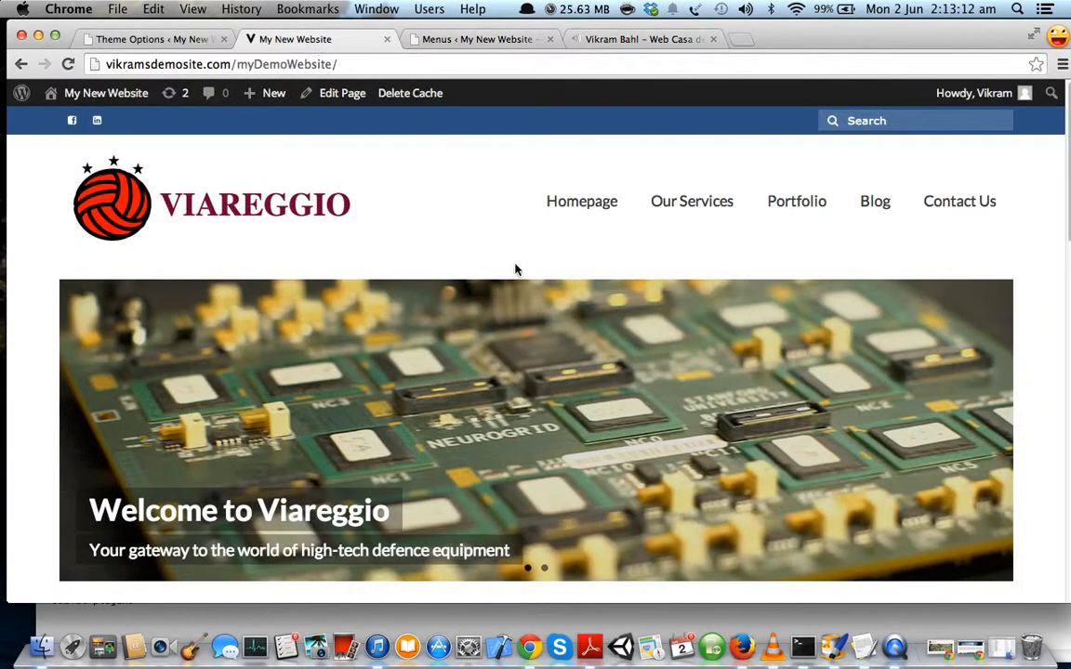
scroll(526, 282, down, 5)
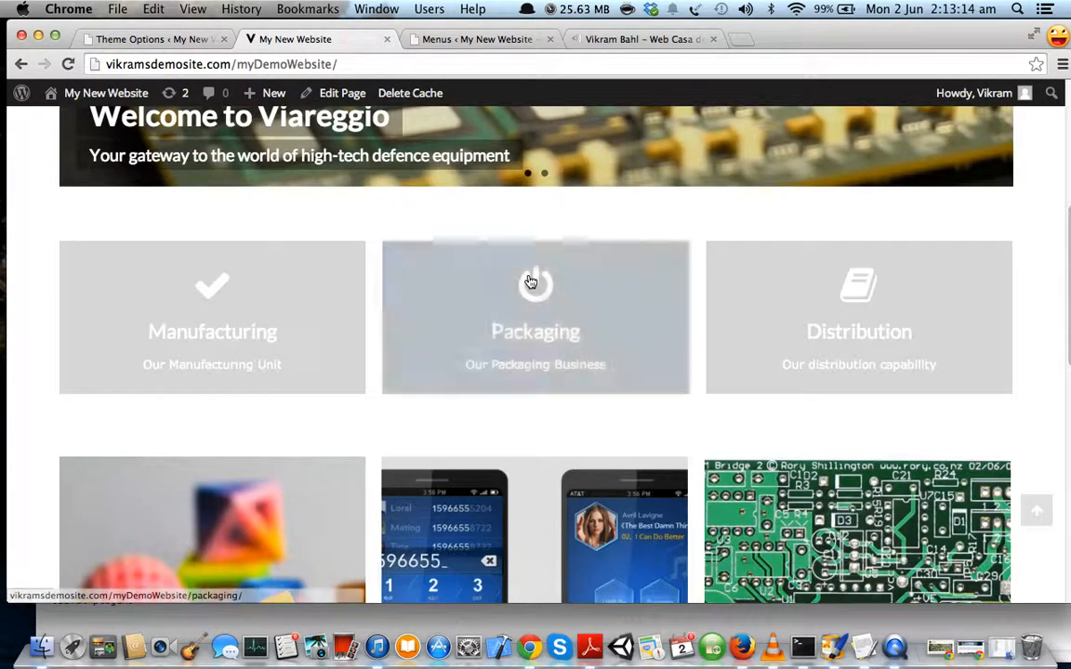
scroll(530, 280, up, 5)
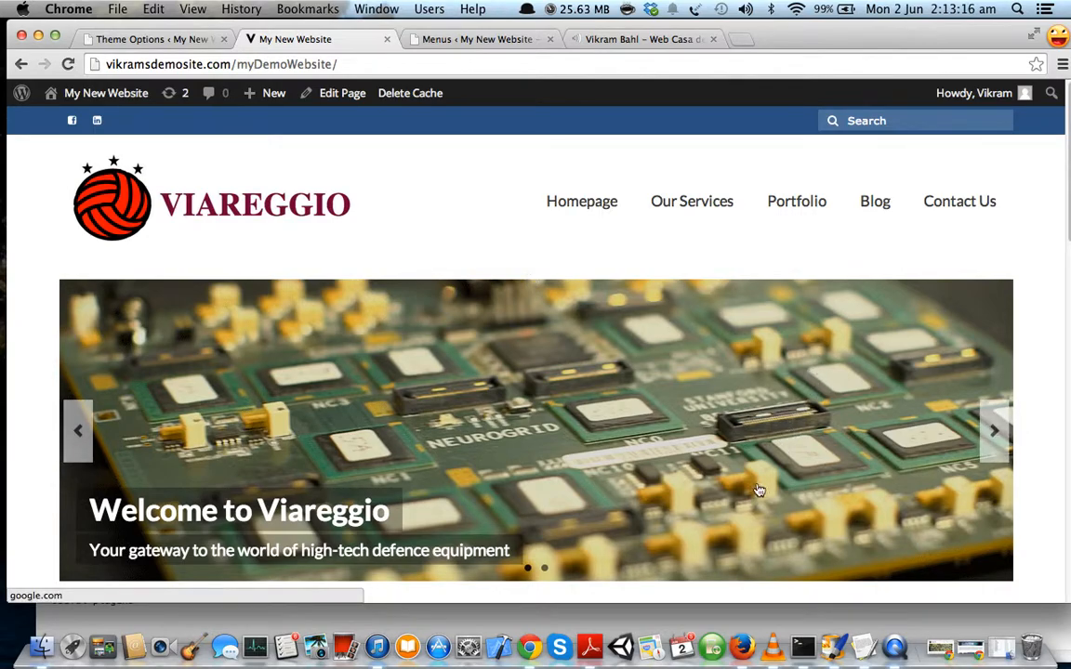